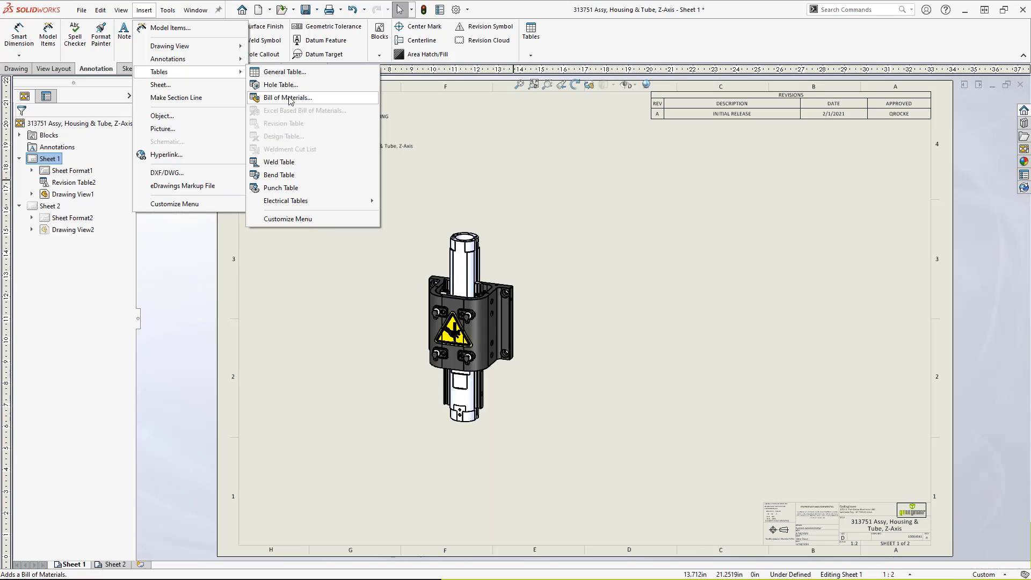
# Start a bill of materials based on the assembly's drawing view on Sheet 1
pyautogui.click(289, 98)
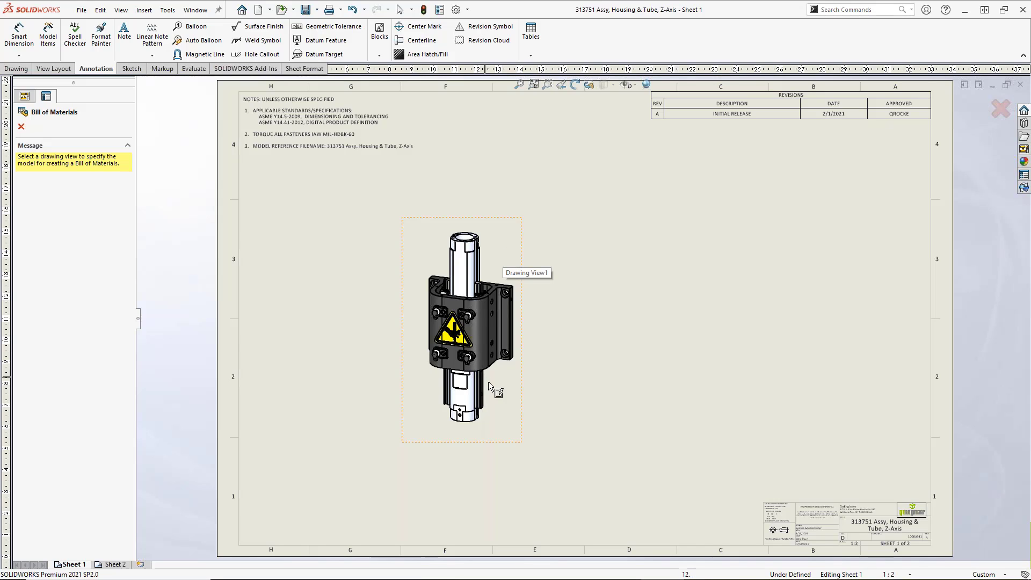
pyautogui.click(503, 229)
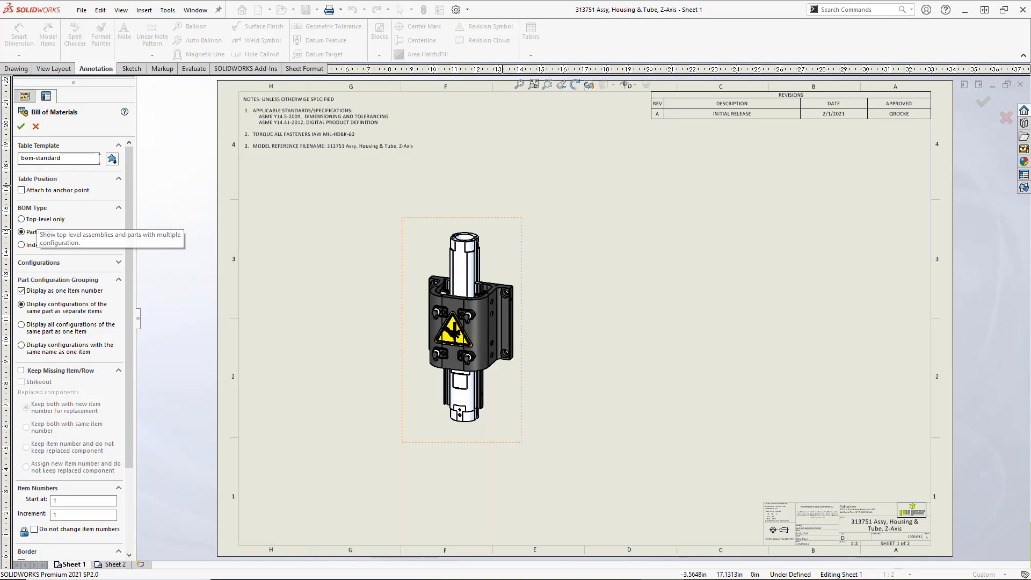
# Browse the folder of available BOM table templates, keeping bom-standard as the table template
pyautogui.click(81, 159)
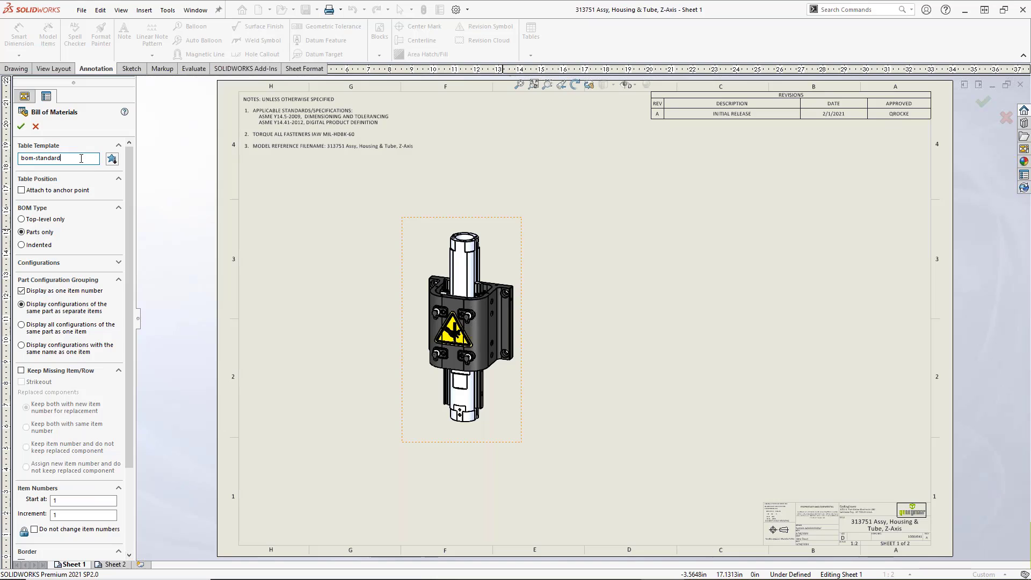
pyautogui.click(112, 159)
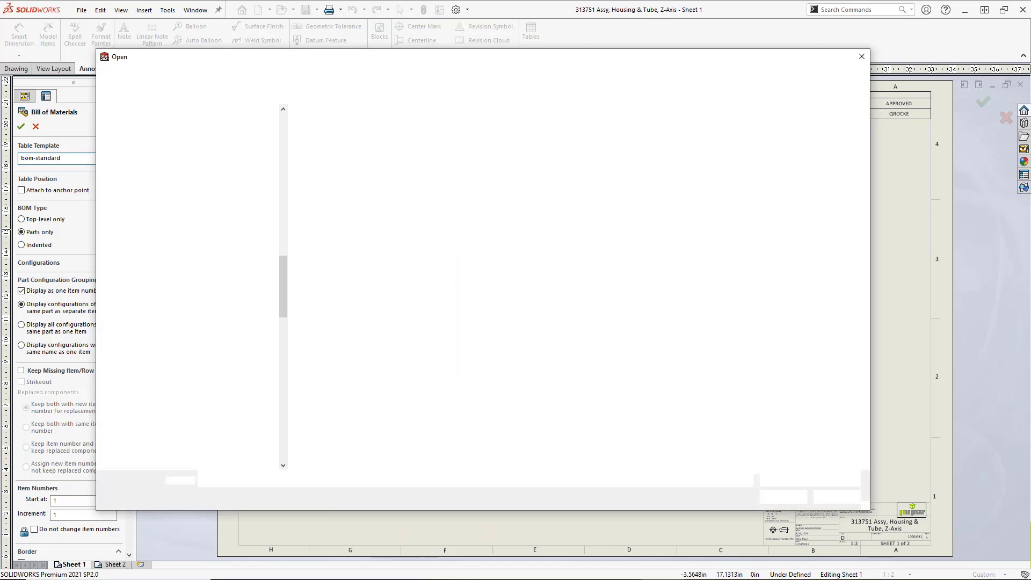
pyautogui.click(535, 75)
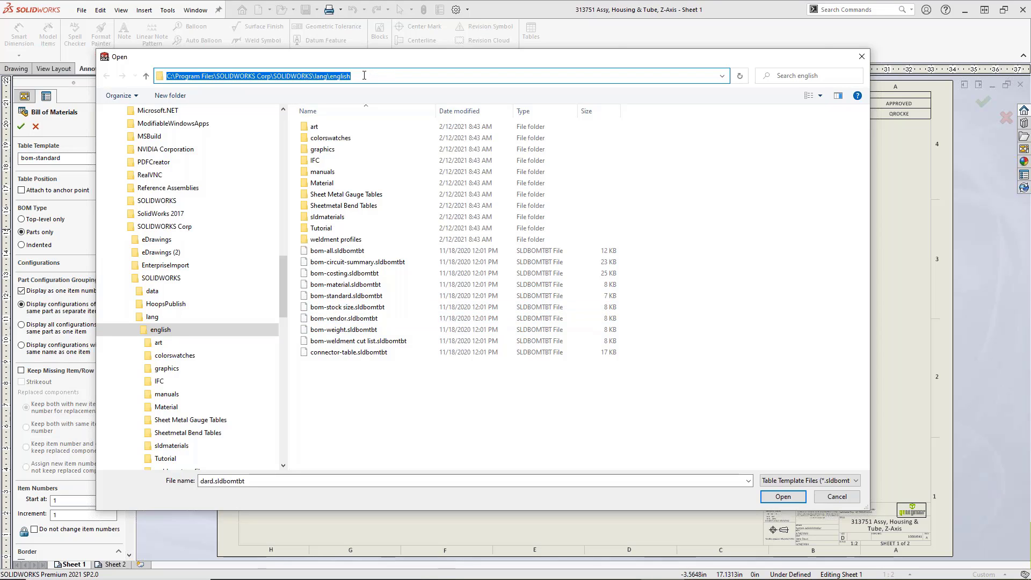
pyautogui.click(837, 497)
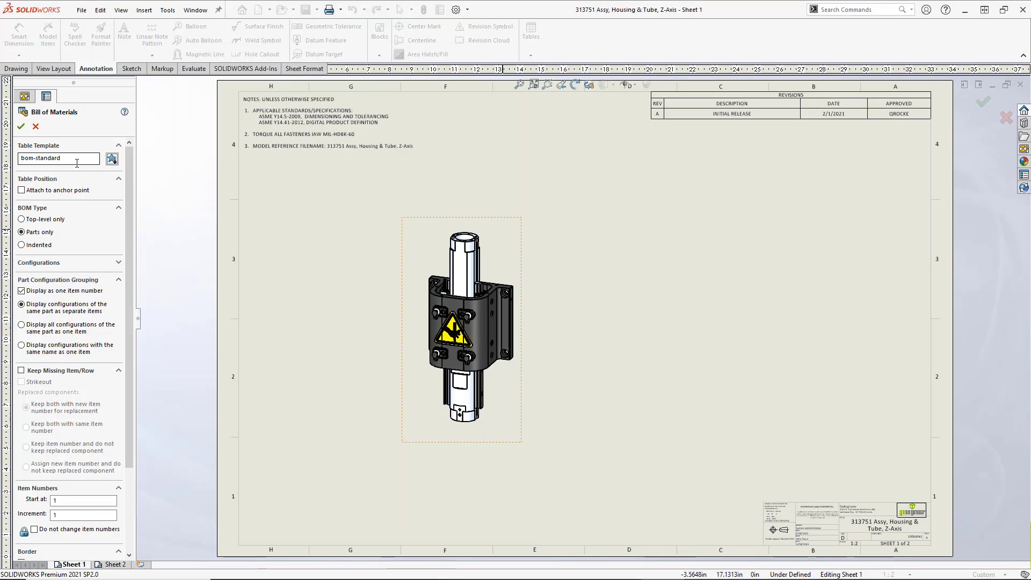
# Place the parts-only bill of materials beside the assembly view, below the revision table, and widen it towards the sheet border
pyautogui.click(21, 126)
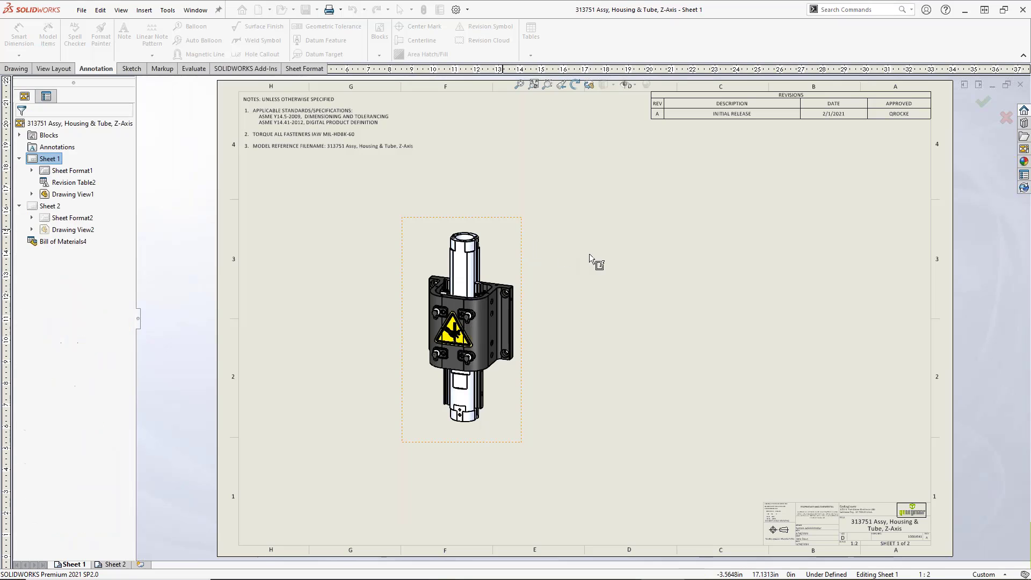
pyautogui.click(607, 192)
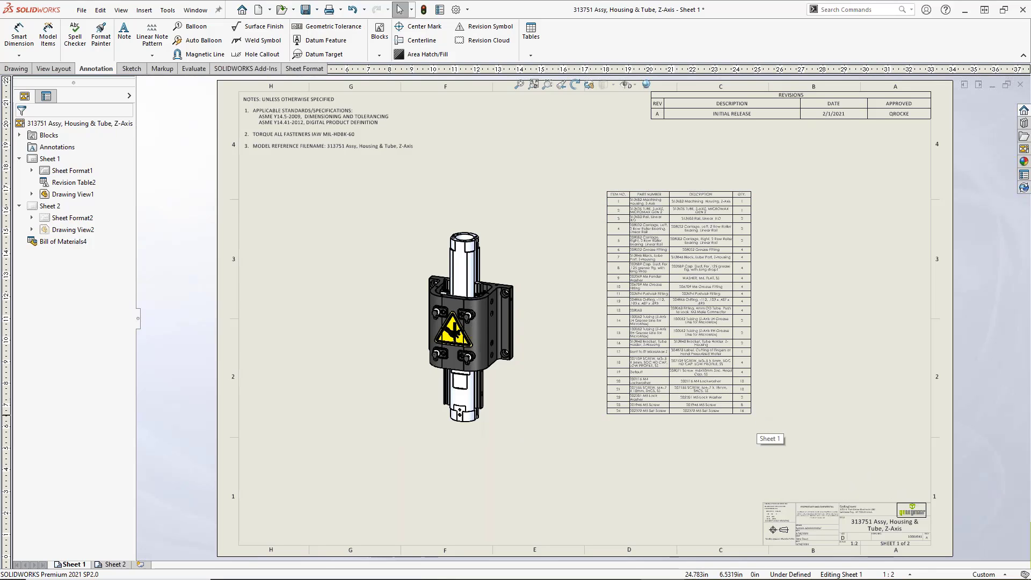
pyautogui.moveTo(750, 413); pyautogui.dragTo(909, 394)
pyautogui.click(602, 185)
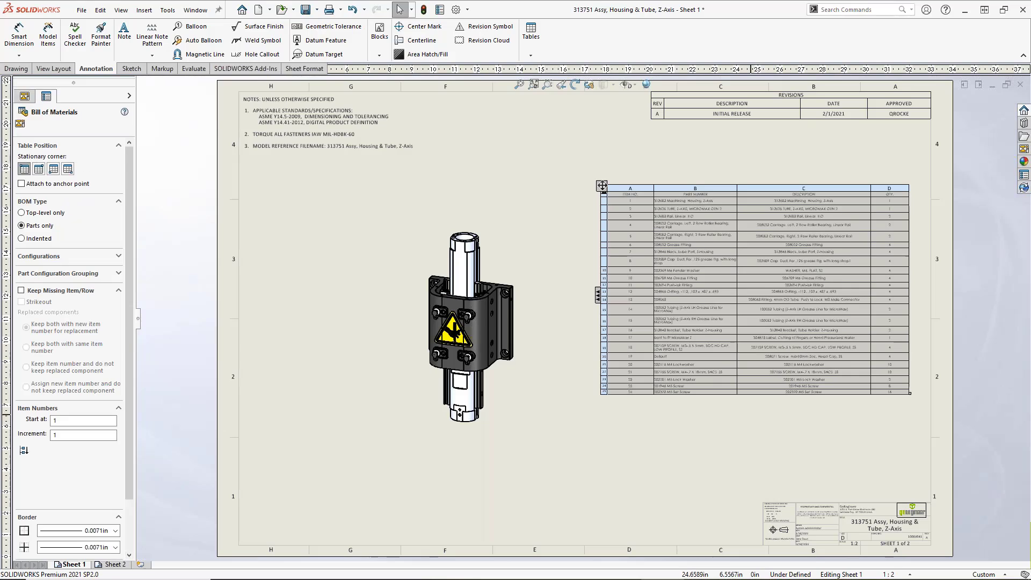
pyautogui.press('Escape')
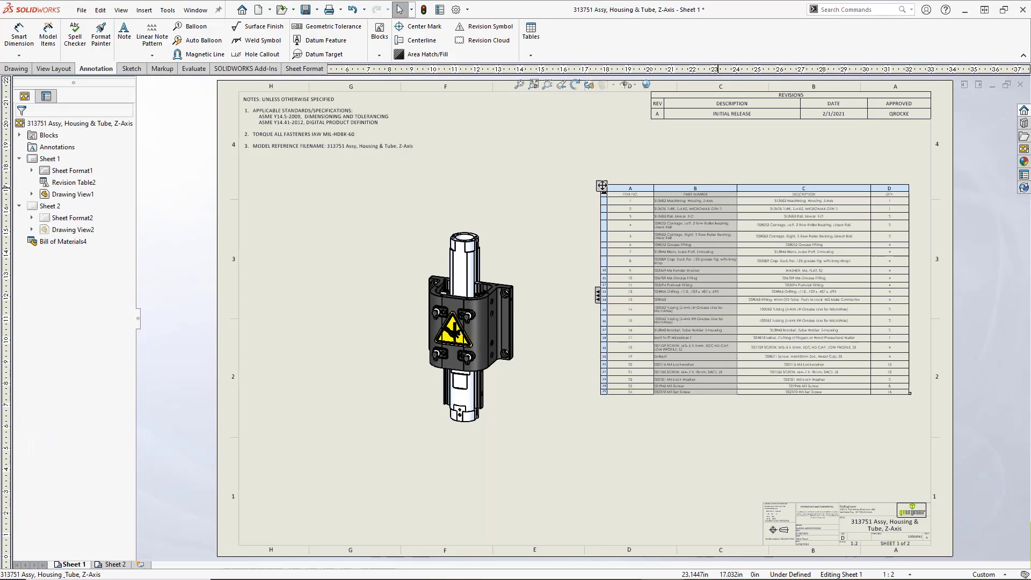
# Add a column with the custom property Number directly after PART NUMBER, and move the BOM table so it fits inside the sheet border
pyautogui.rightClick(718, 188)
pyautogui.moveTo(766, 238)
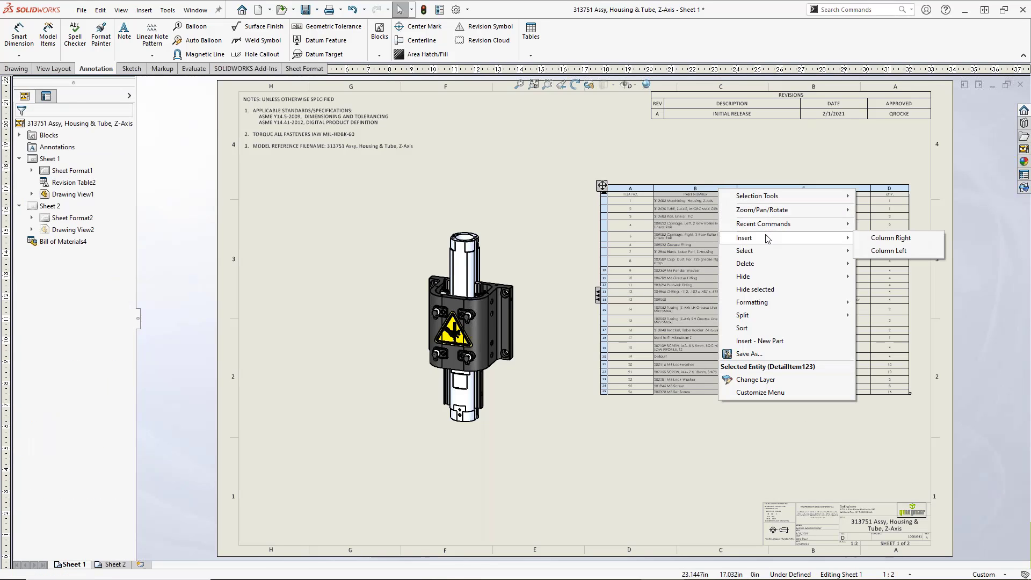
pyautogui.click(906, 238)
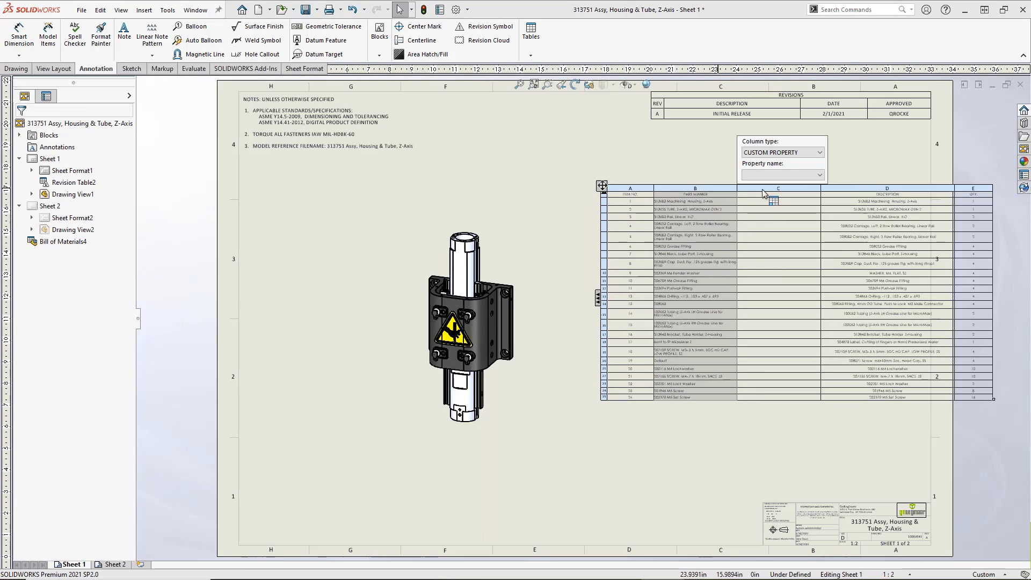
pyautogui.click(772, 174)
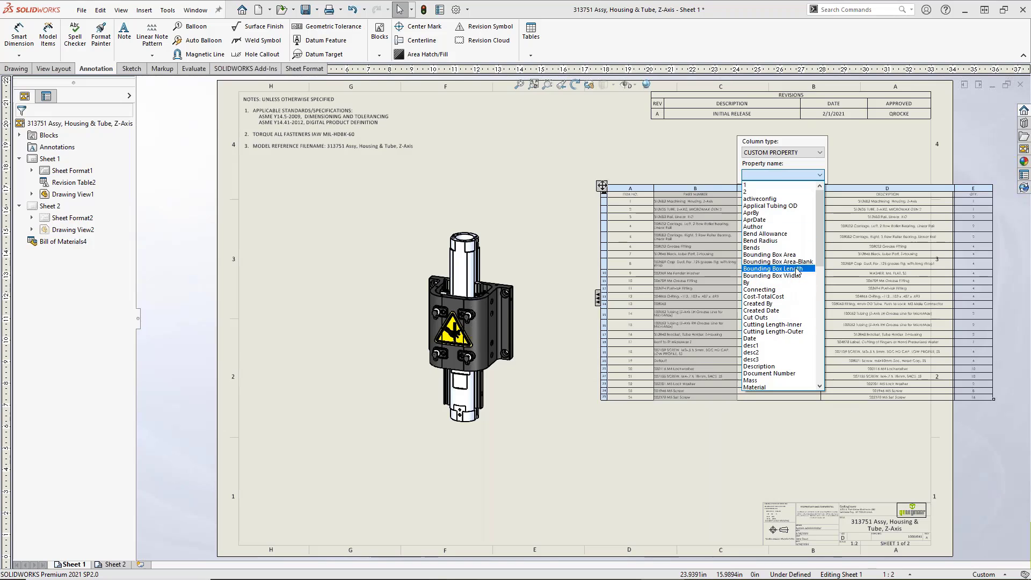
pyautogui.moveTo(820, 233); pyautogui.dragTo(817, 318)
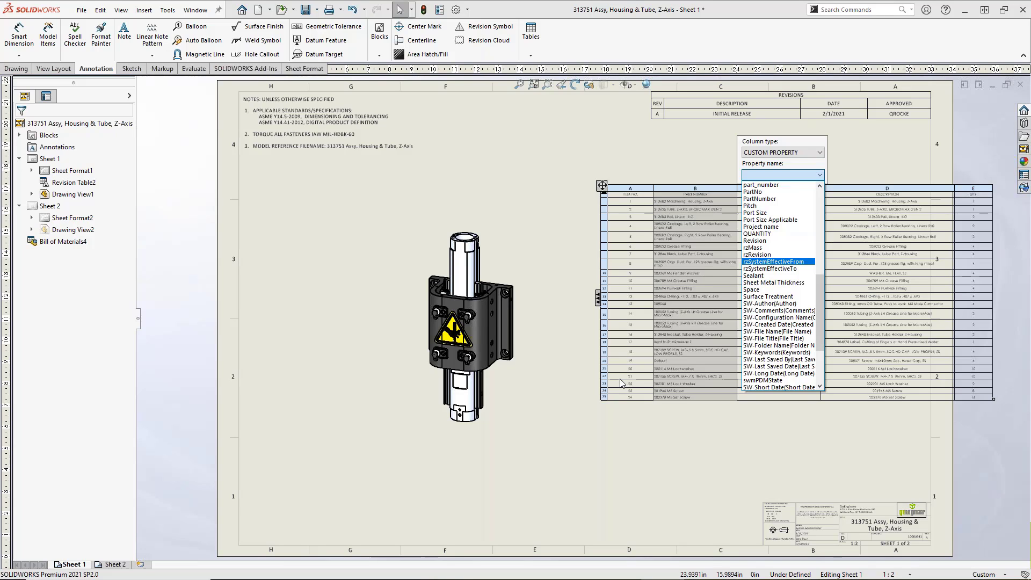
pyautogui.moveTo(820, 318); pyautogui.dragTo(822, 351)
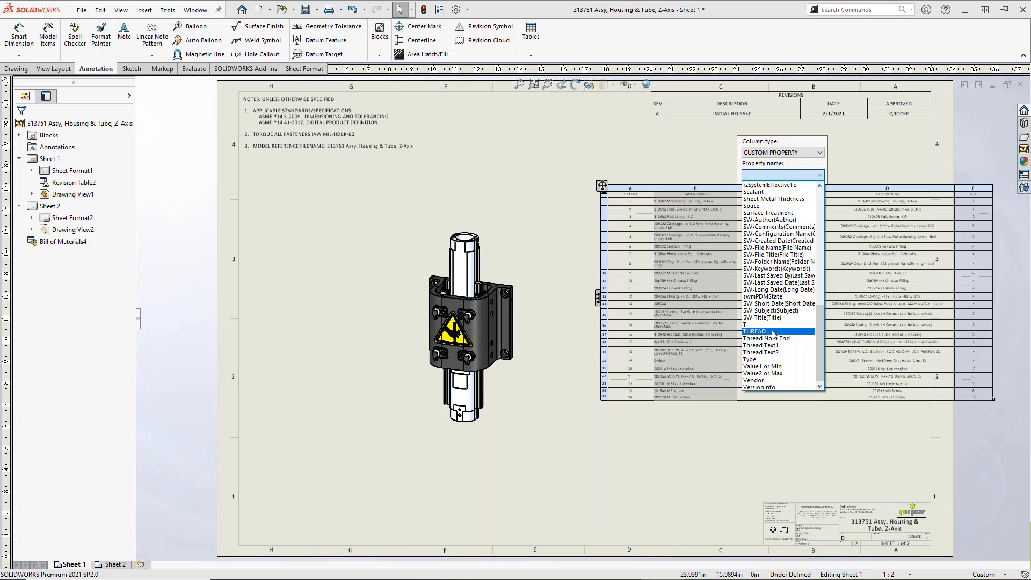
pyautogui.moveTo(820, 332); pyautogui.dragTo(820, 280)
pyautogui.click(763, 235)
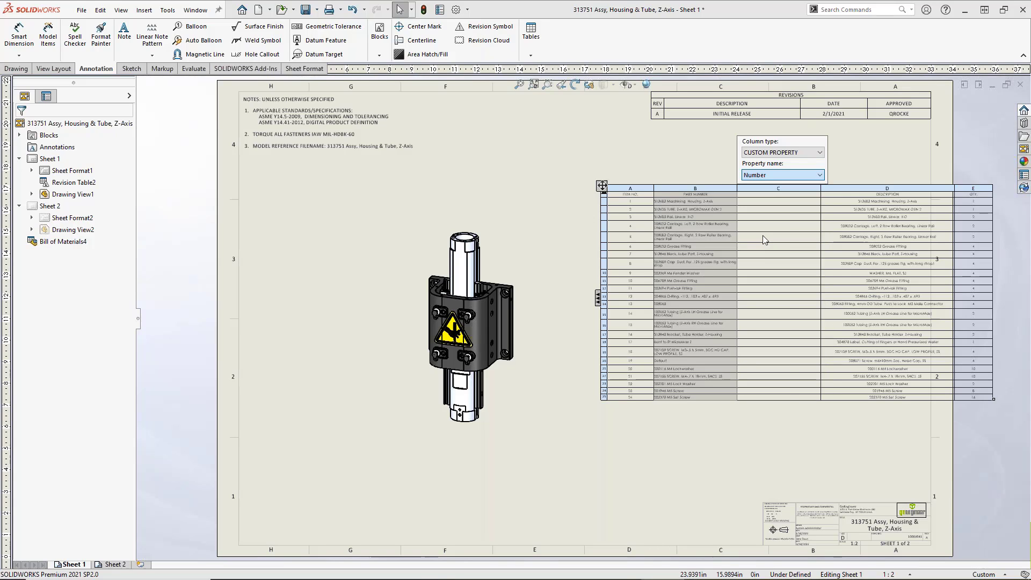
pyautogui.click(736, 428)
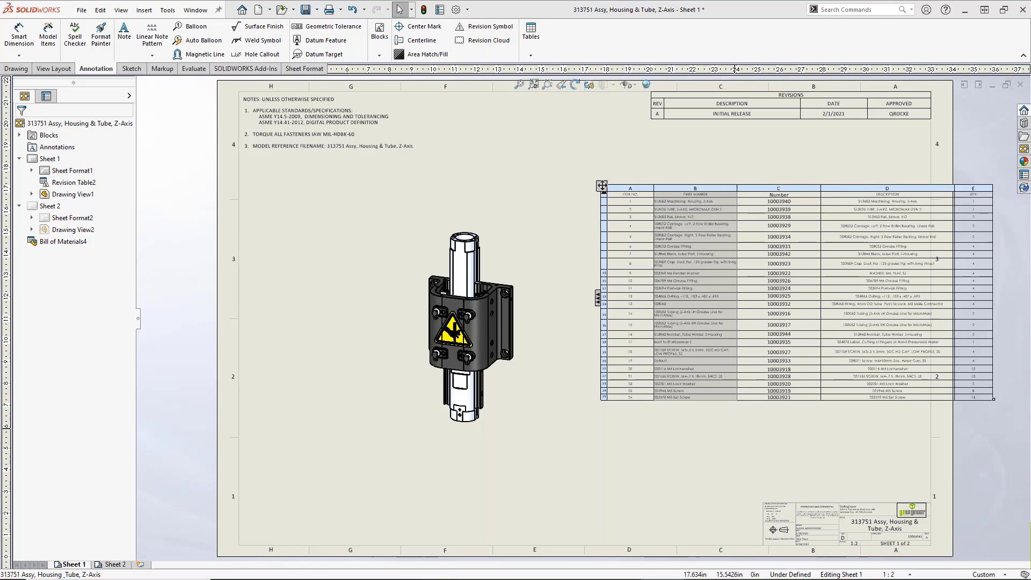
pyautogui.moveTo(602, 186); pyautogui.dragTo(529, 181)
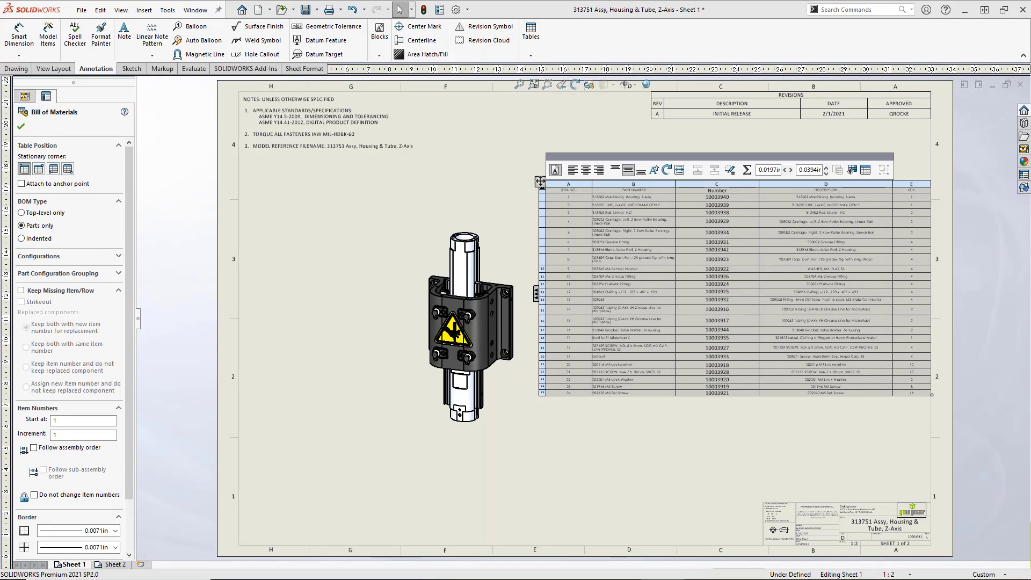
pyautogui.press('Escape')
# Set up saving the BOM table as a template (*.sldbomtbt) named Standard with Number in the ACME Templates folder, and cancel the save
pyautogui.rightClick(588, 212)
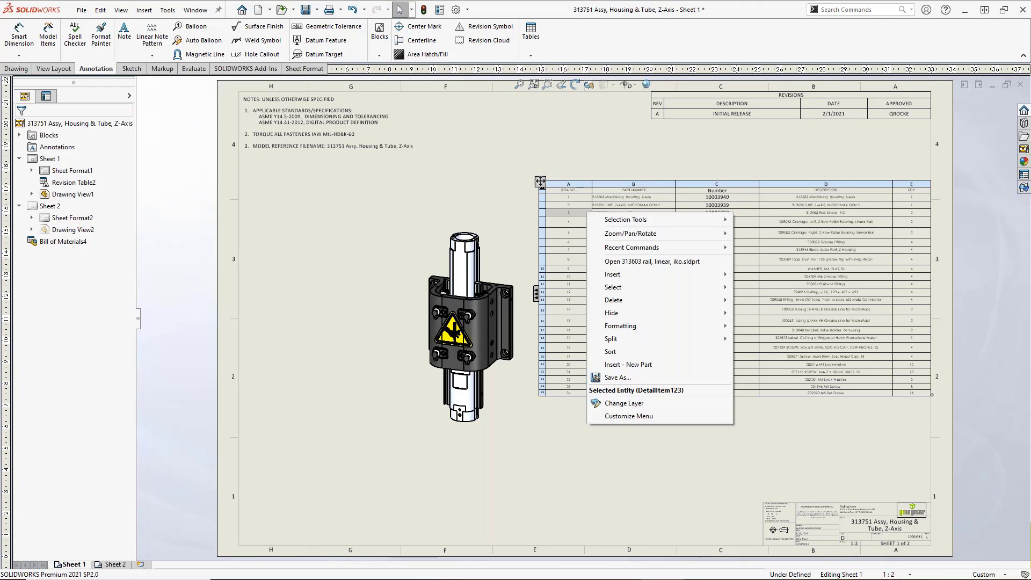
pyautogui.click(636, 378)
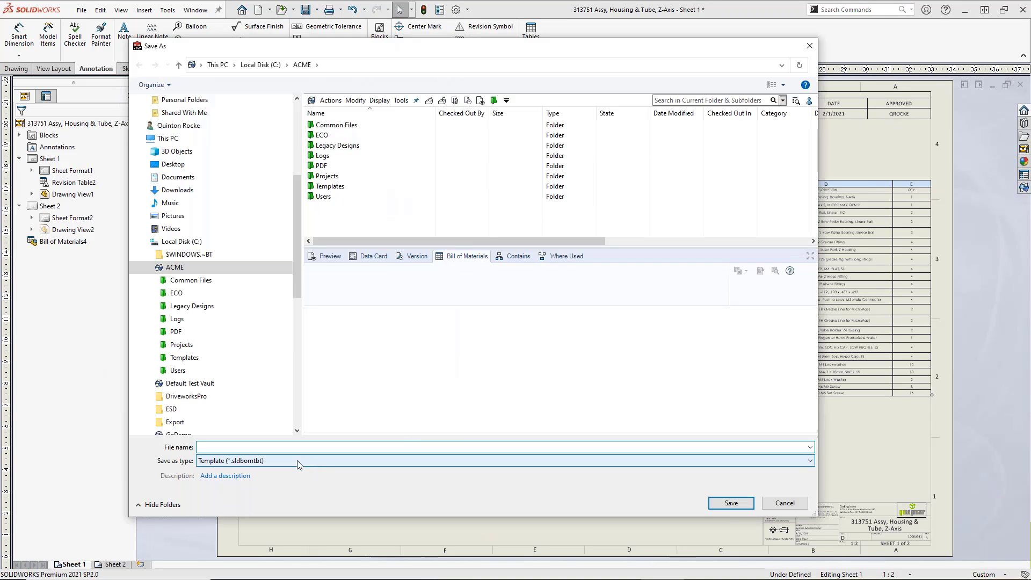
pyautogui.click(298, 460)
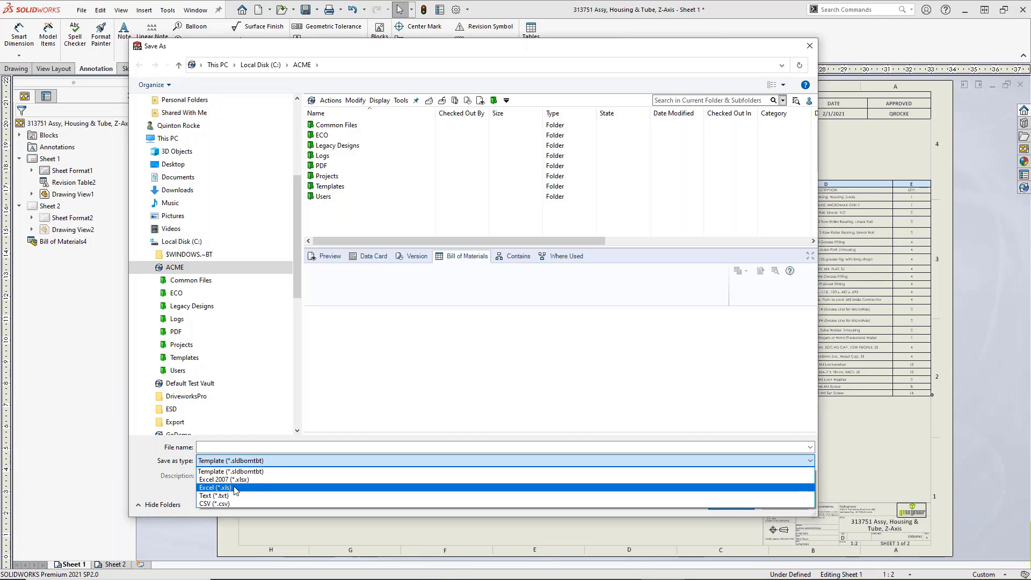
pyautogui.click(260, 471)
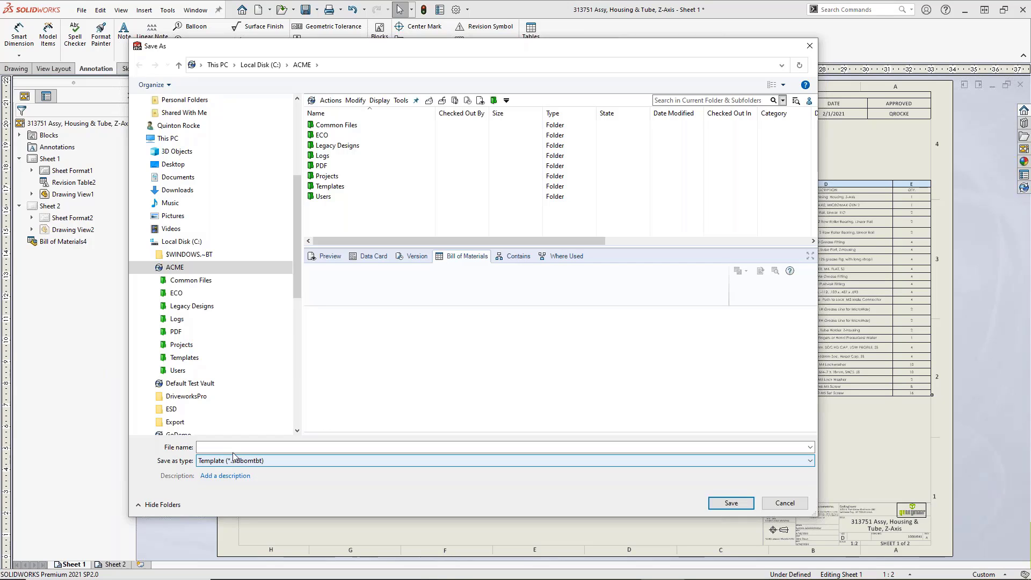
pyautogui.click(234, 451)
pyautogui.write('Sta')
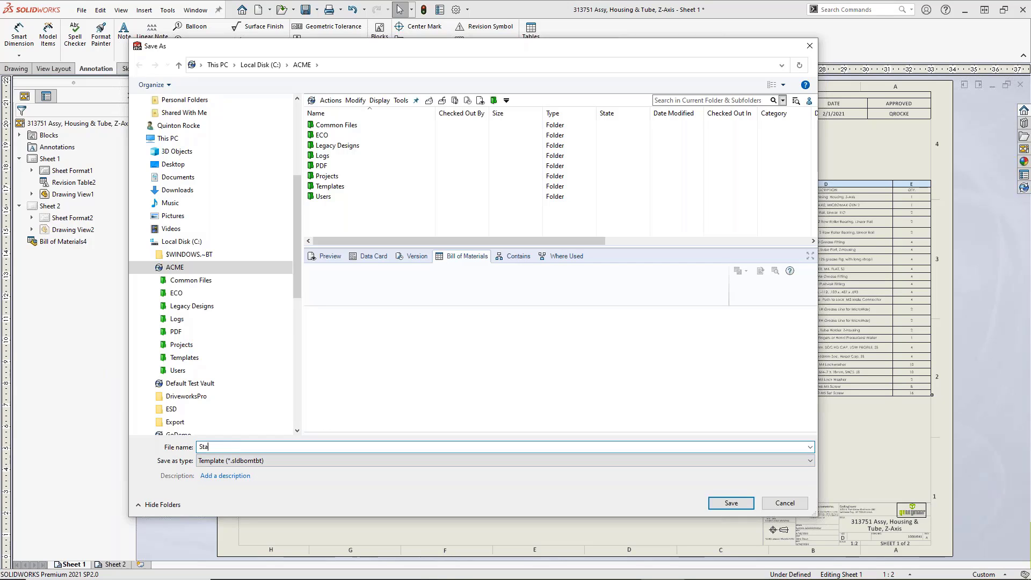
pyautogui.write('ndard with Number')
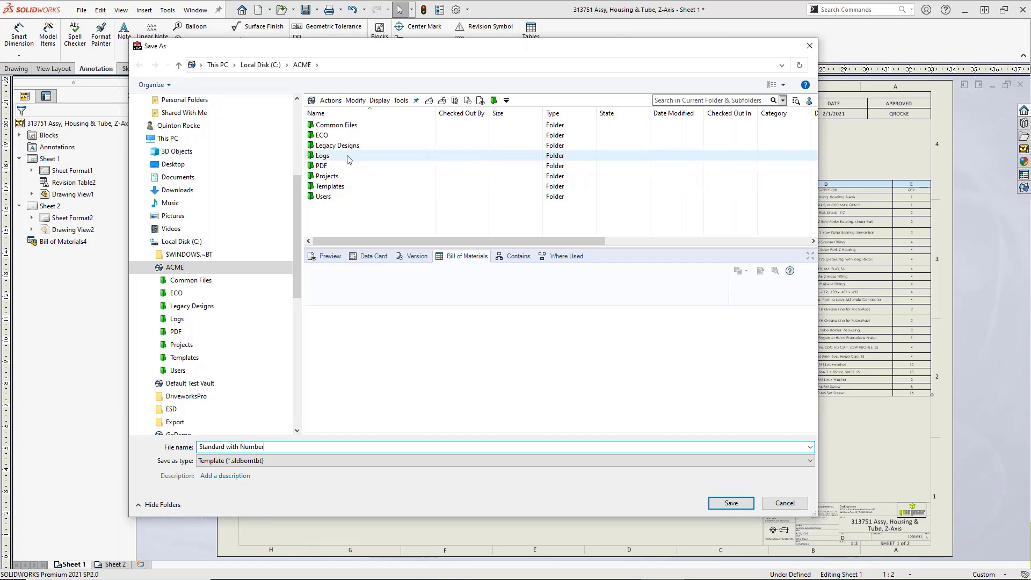
pyautogui.click(335, 186)
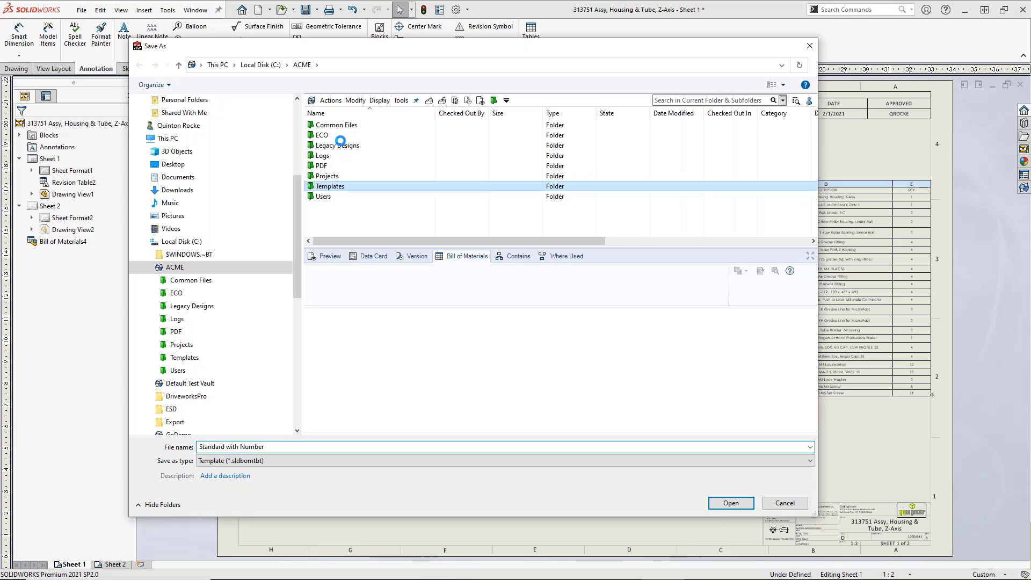
pyautogui.press('Return')
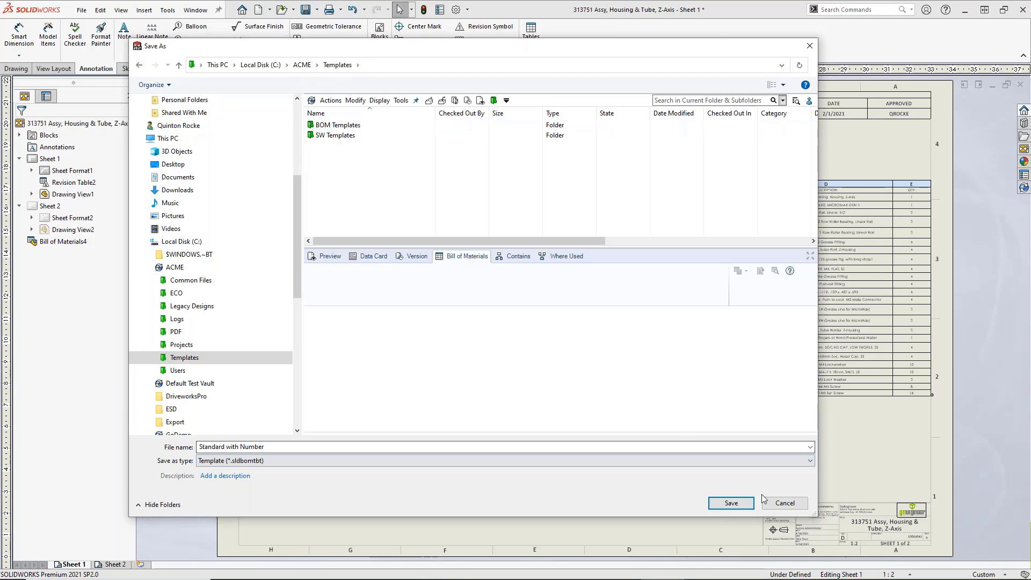
pyautogui.click(777, 501)
# Check which folder is set for BOM Templates in the system options' file locations, and leave the options unchanged
pyautogui.moveTo(668, 125)
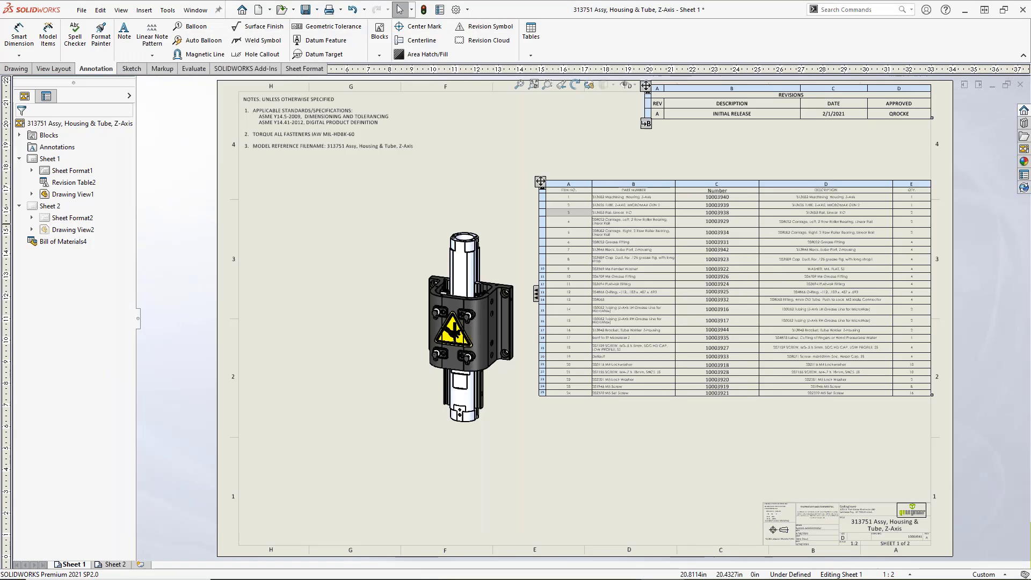
pyautogui.click(456, 9)
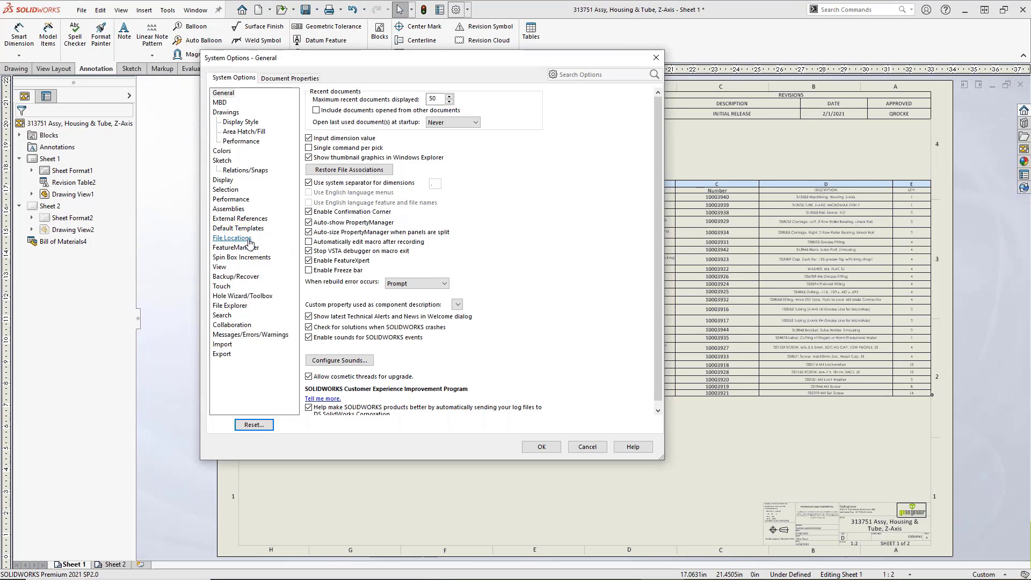
pyautogui.click(232, 238)
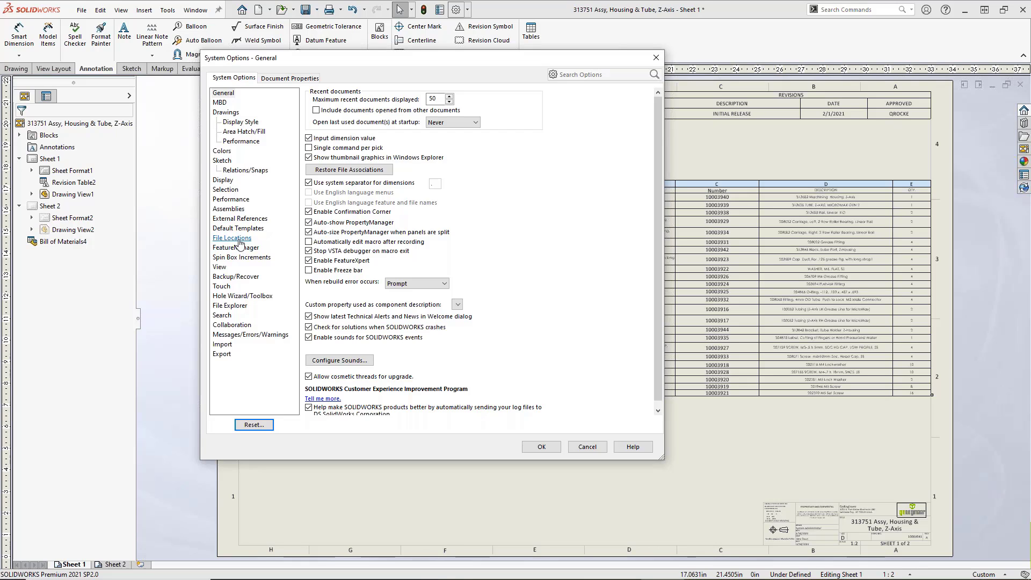
pyautogui.click(440, 102)
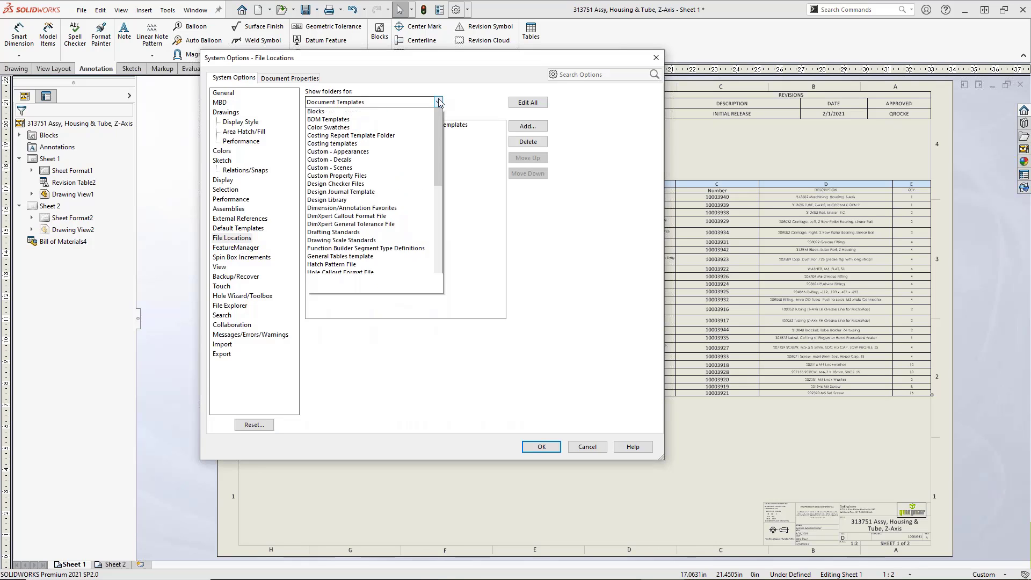
pyautogui.click(323, 158)
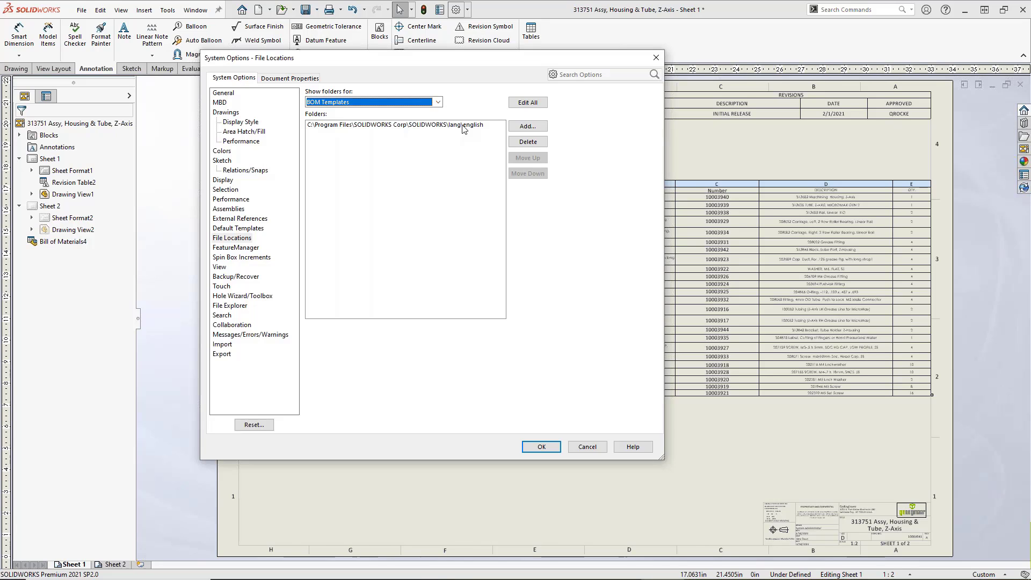
pyautogui.click(587, 446)
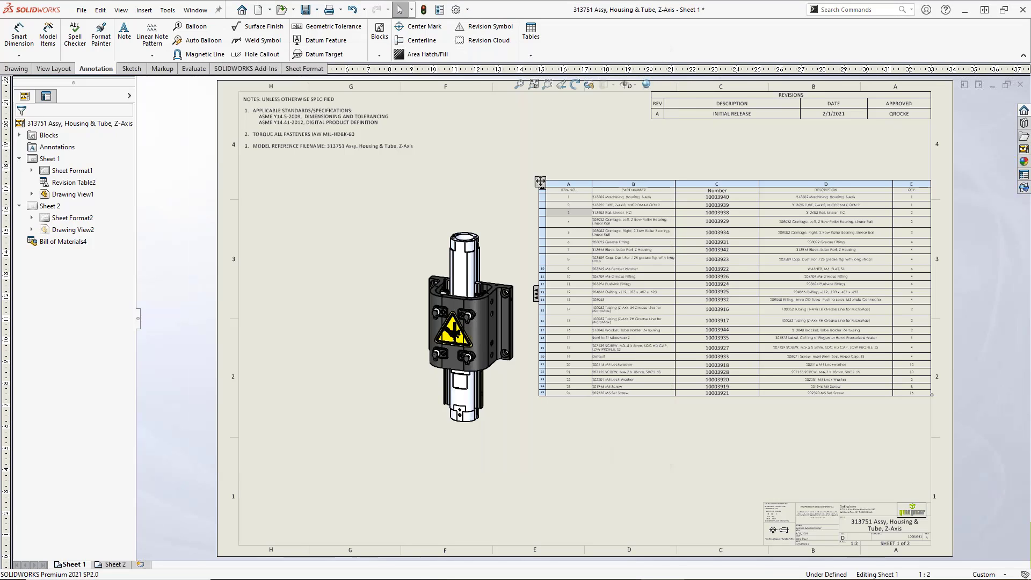
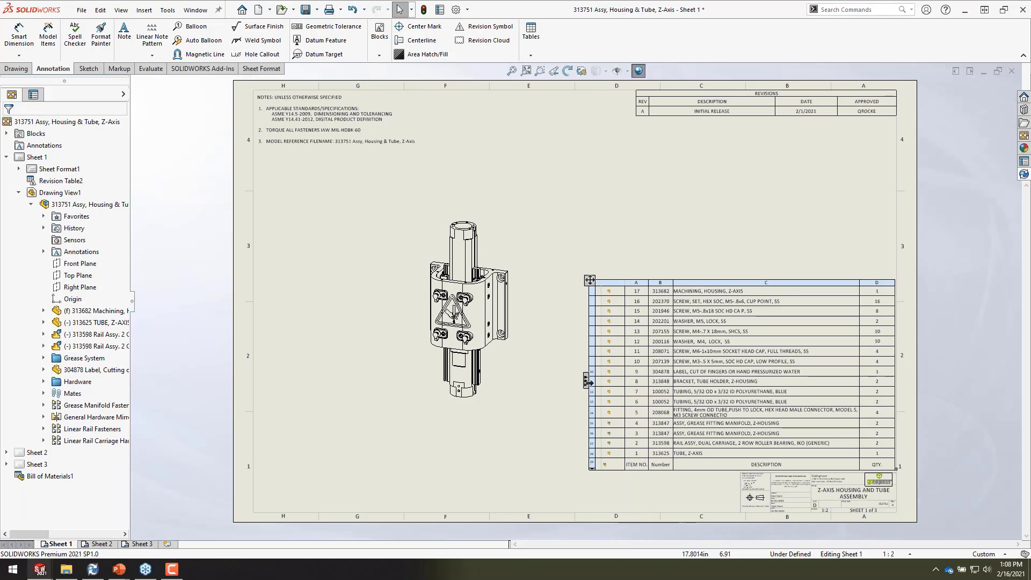
# Collapse and re-expand the assembly structure column of the bill of materials in the Z-axis housing and tube drawing
pyautogui.moveTo(589, 382); pyautogui.dragTo(617, 387)
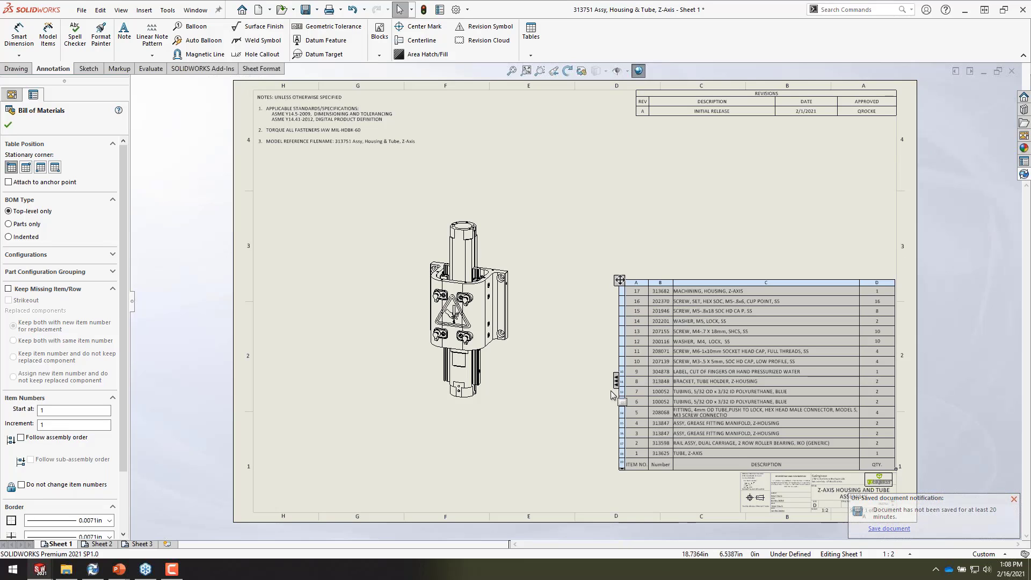
pyautogui.click(616, 380)
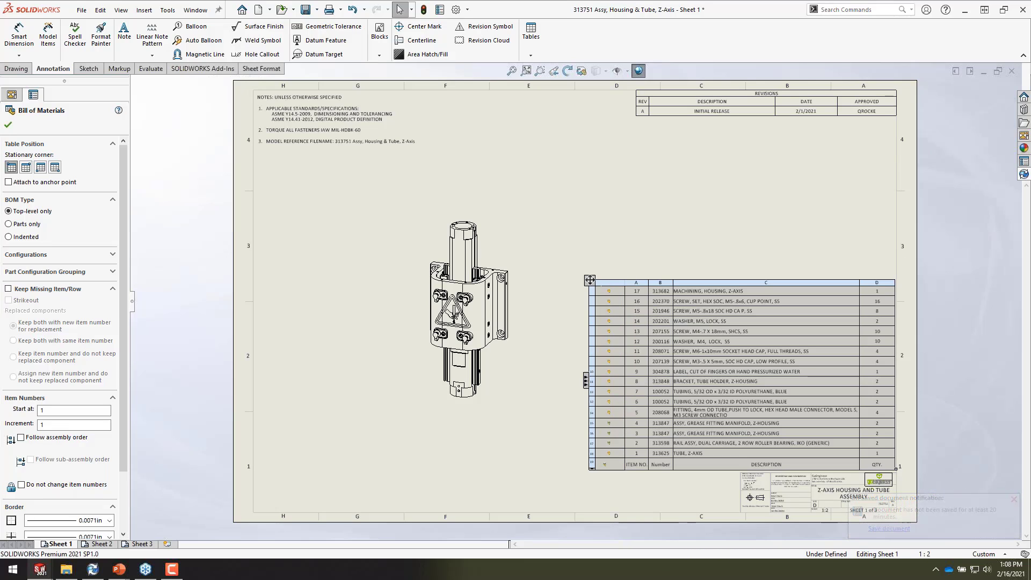
# Highlight the tube and the finger-cut warning label in the drawing view from their assembly structure cells, and check the tubing row's component commands
pyautogui.moveTo(612, 351)
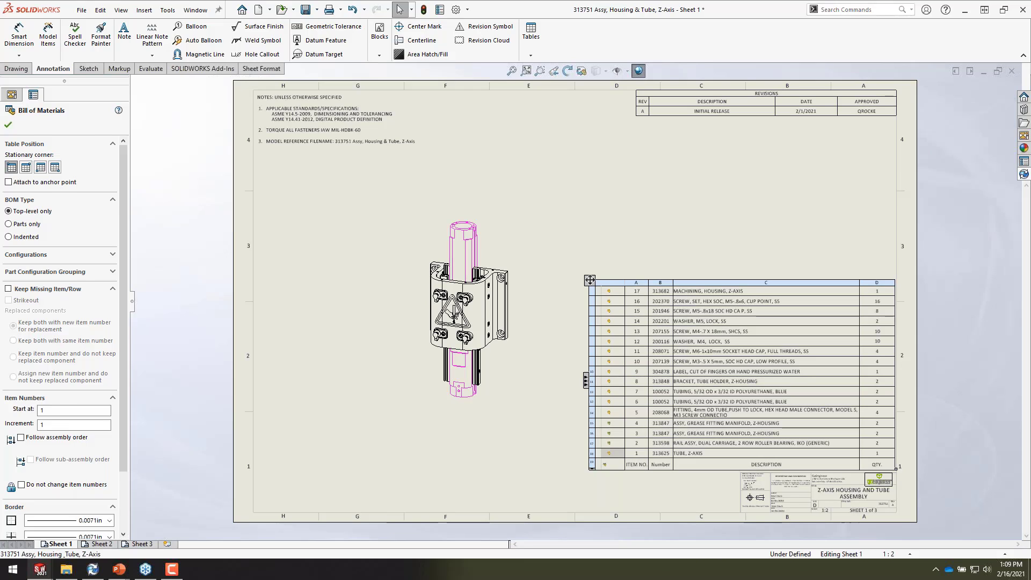
pyautogui.click(609, 453)
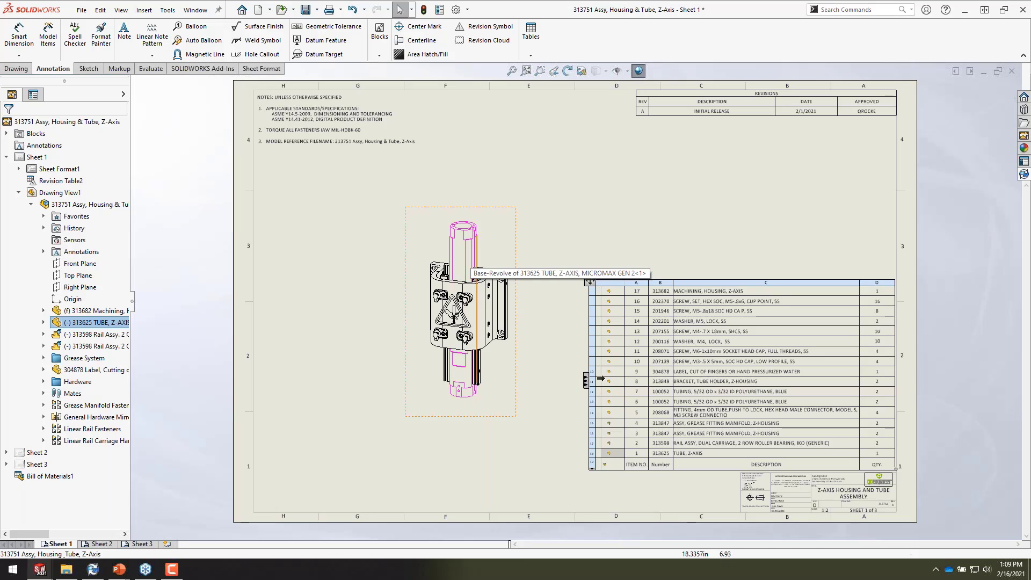
pyautogui.click(609, 371)
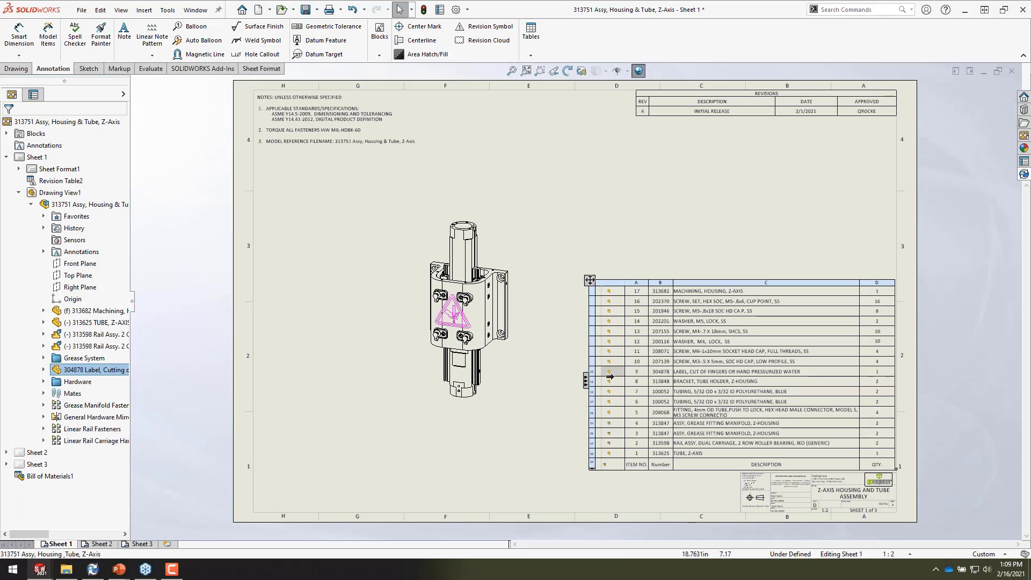
pyautogui.moveTo(609, 374)
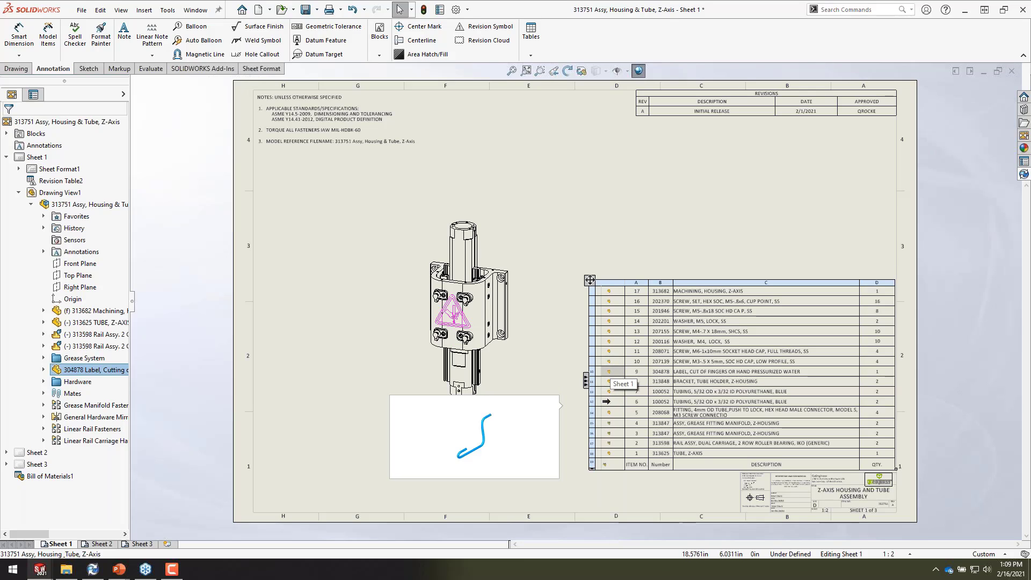
pyautogui.rightClick(608, 402)
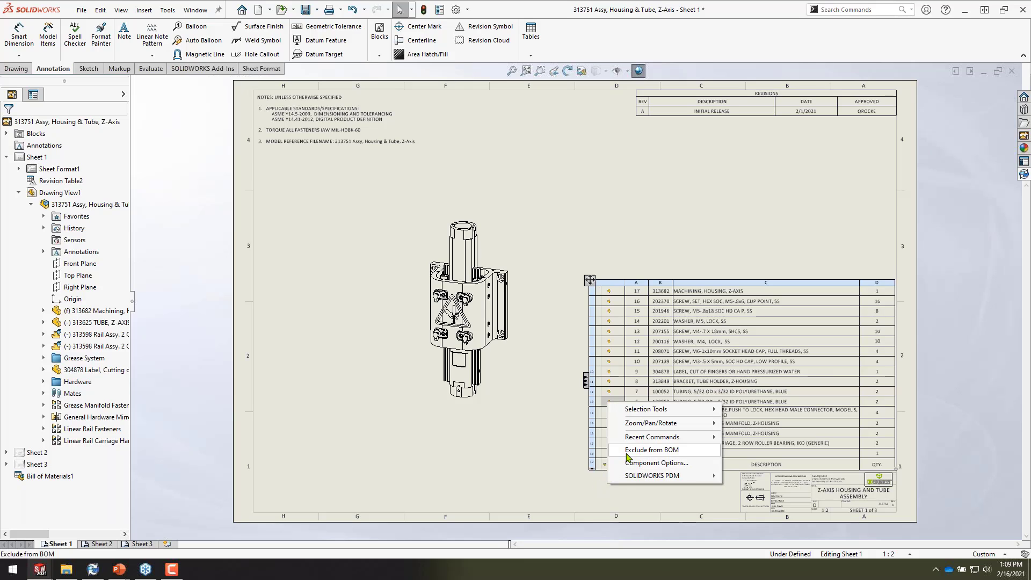
pyautogui.click(570, 461)
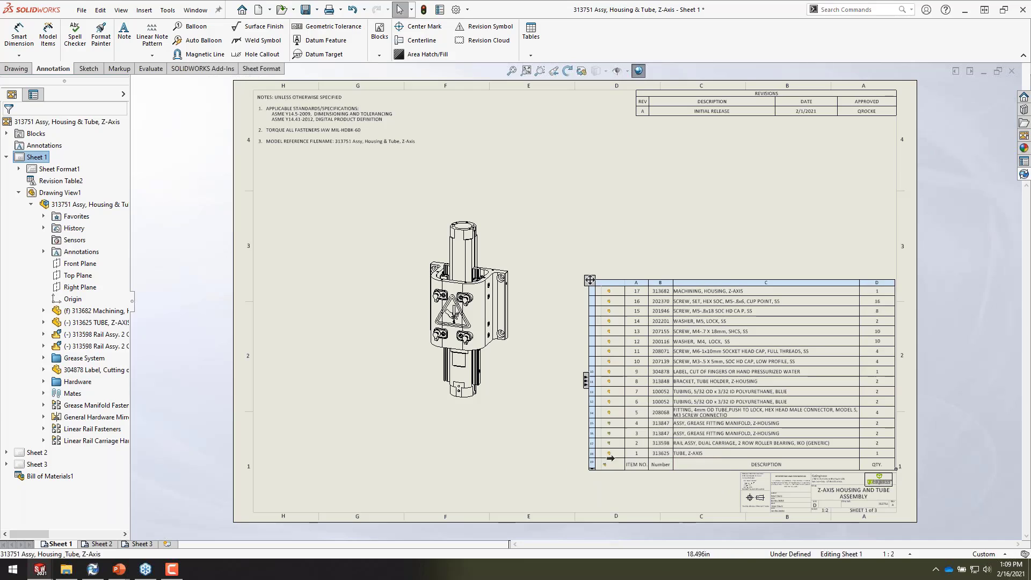
# Exclude the TUBE, Z-AXIS component, number 313625, from the bill of materials
pyautogui.moveTo(611, 456)
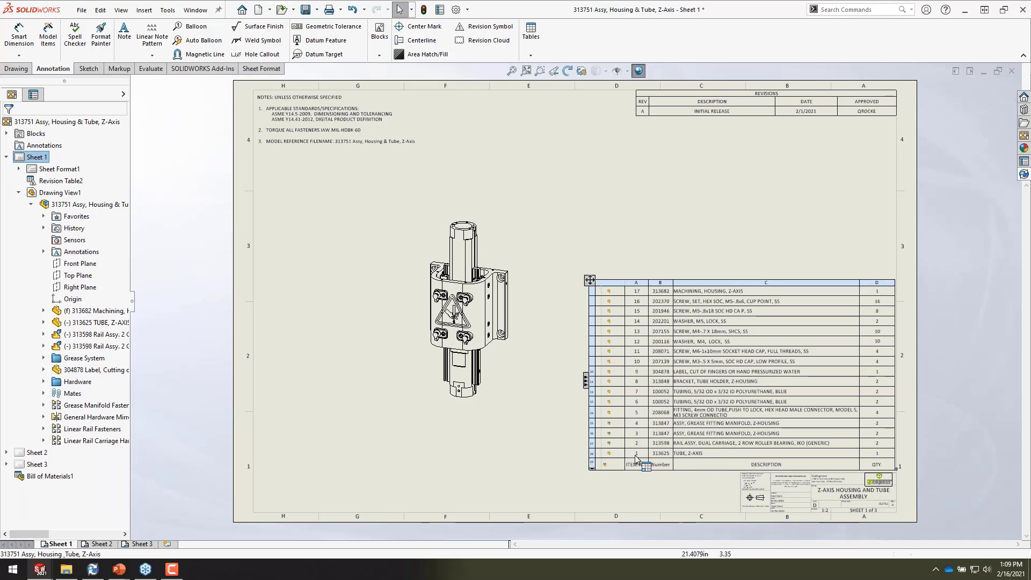
pyautogui.click(604, 456)
pyautogui.rightClick(604, 455)
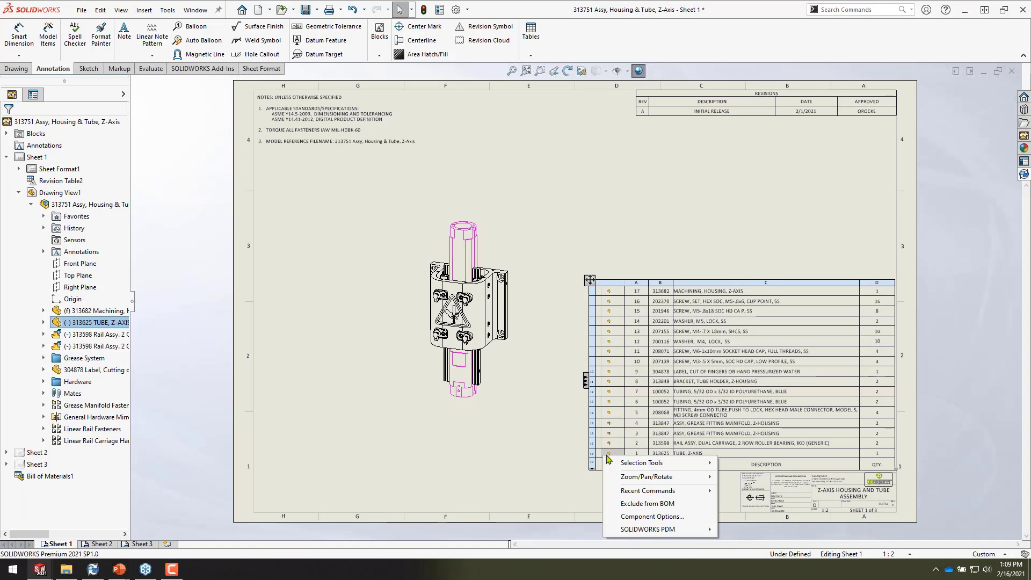
pyautogui.click(639, 503)
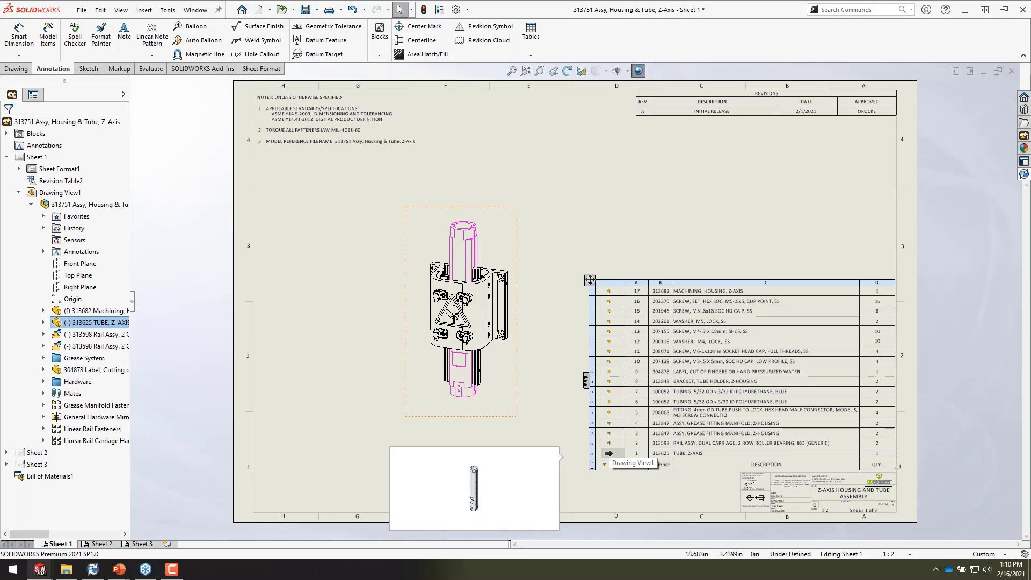
pyautogui.rightClick(610, 454)
pyautogui.click(642, 502)
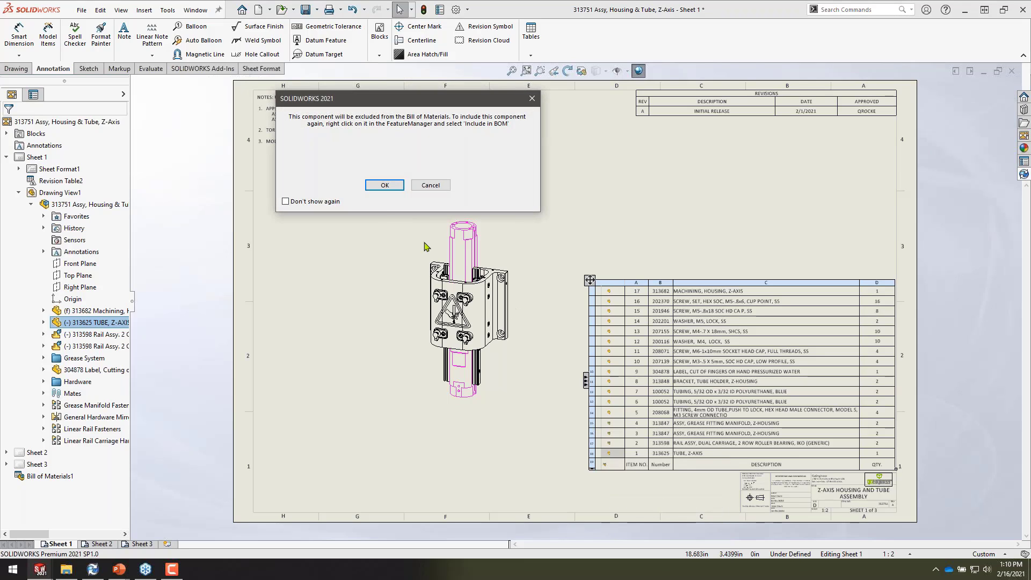
pyautogui.click(384, 186)
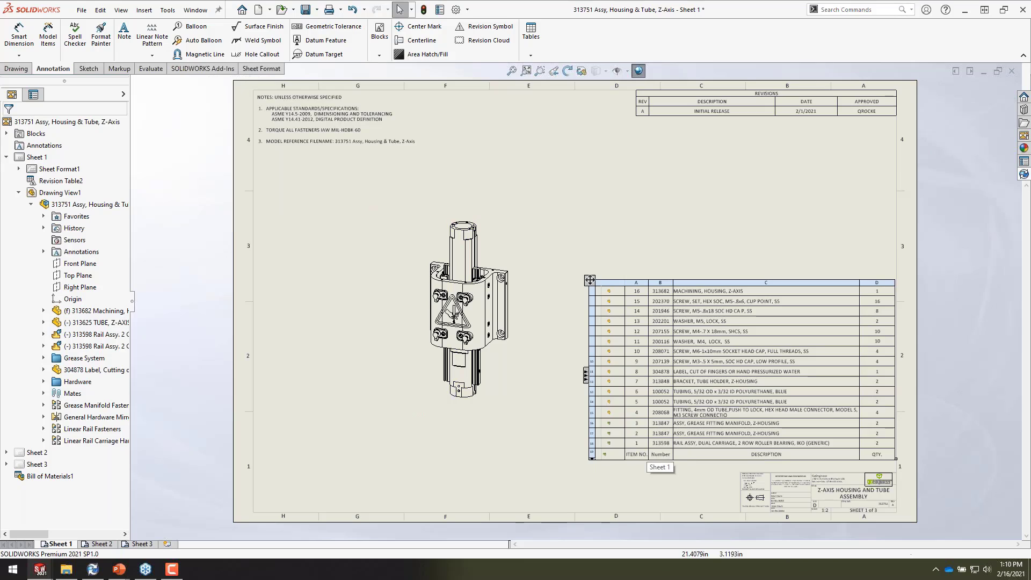
pyautogui.click(652, 488)
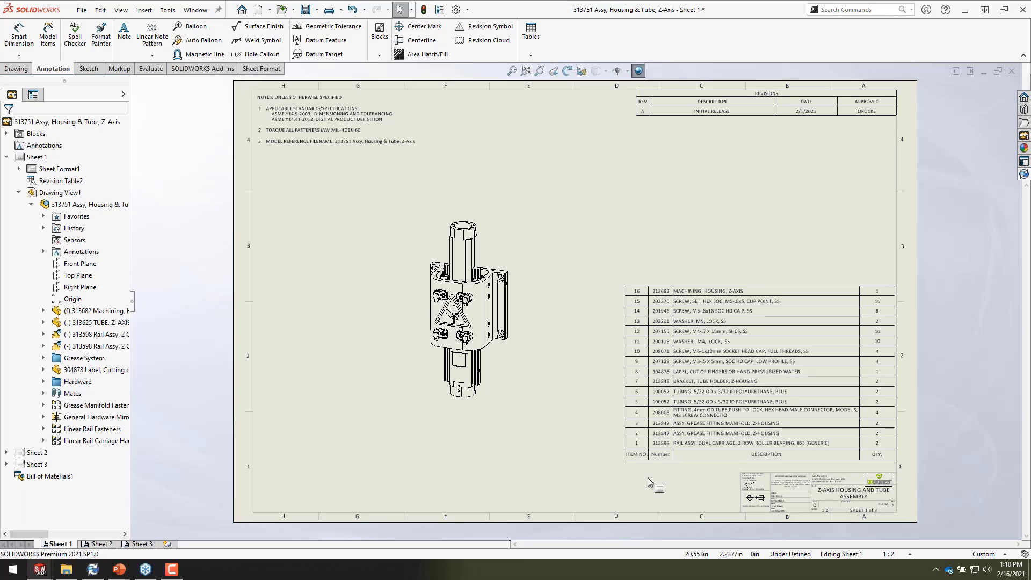
# Try to set the child components of the item 2 grease fitting manifold assembly to Promote, keeping Document Name as its part number source
pyautogui.click(668, 440)
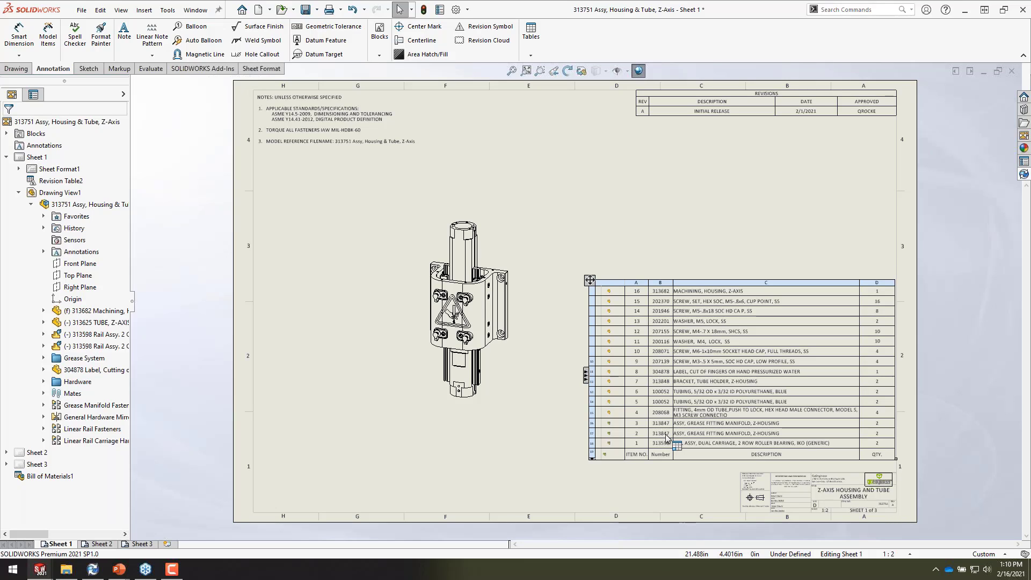
pyautogui.moveTo(606, 433)
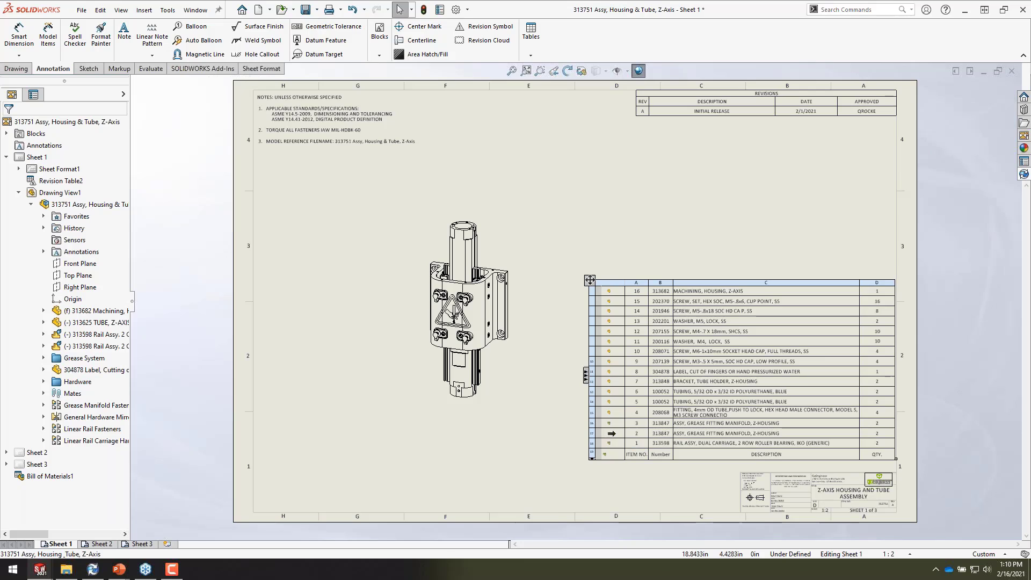
pyautogui.rightClick(613, 434)
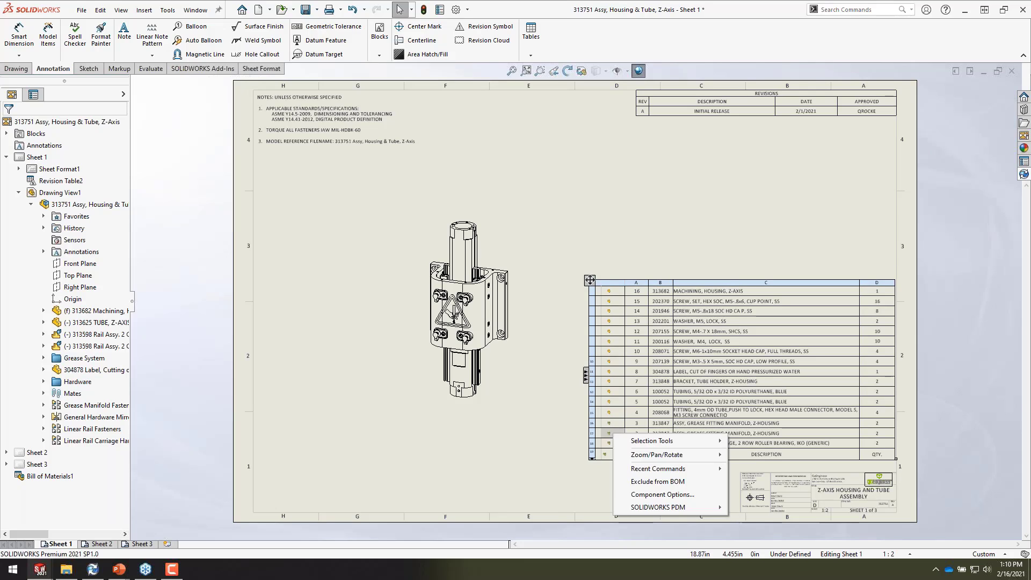
pyautogui.click(648, 495)
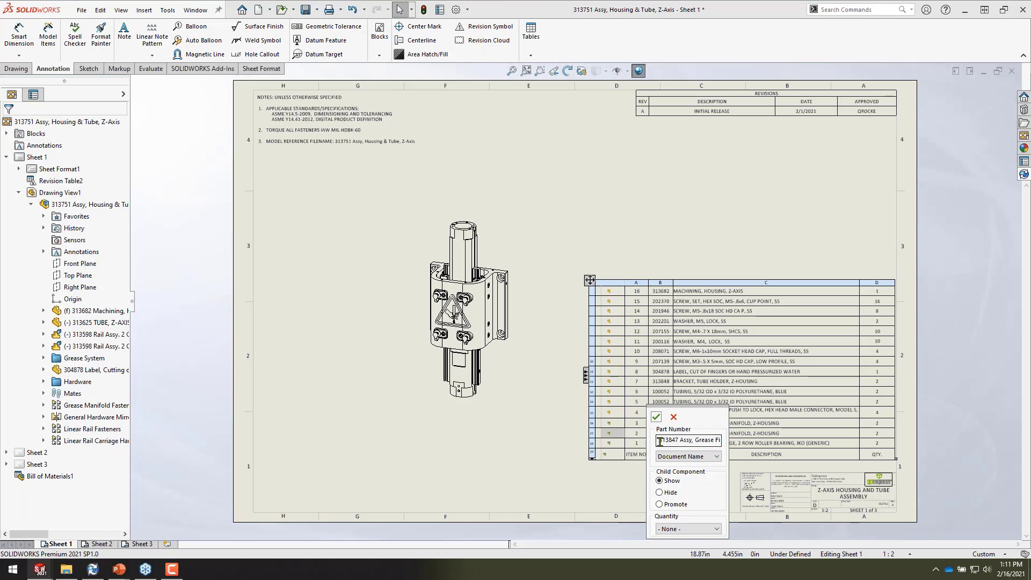
pyautogui.click(697, 456)
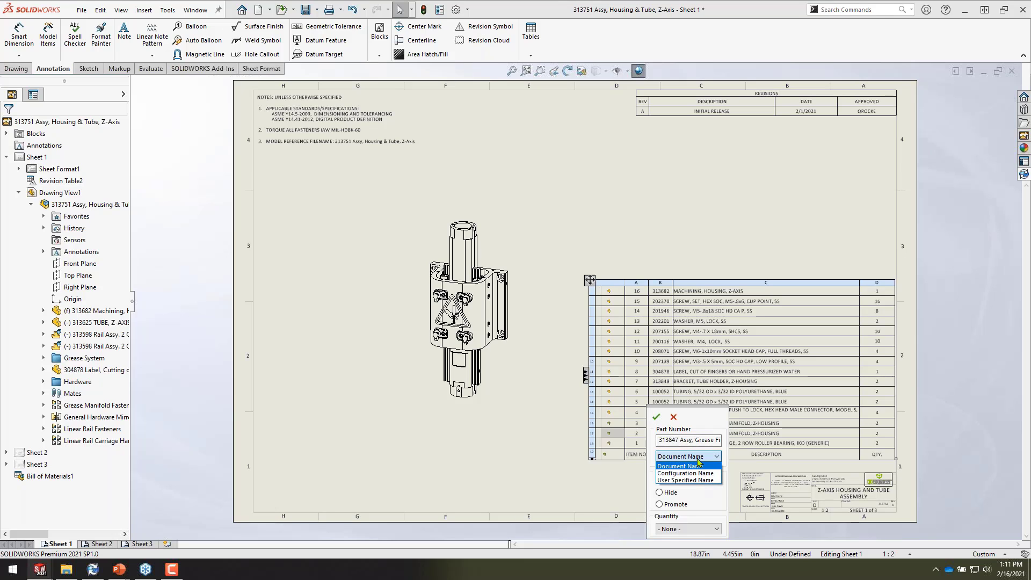
pyautogui.click(698, 456)
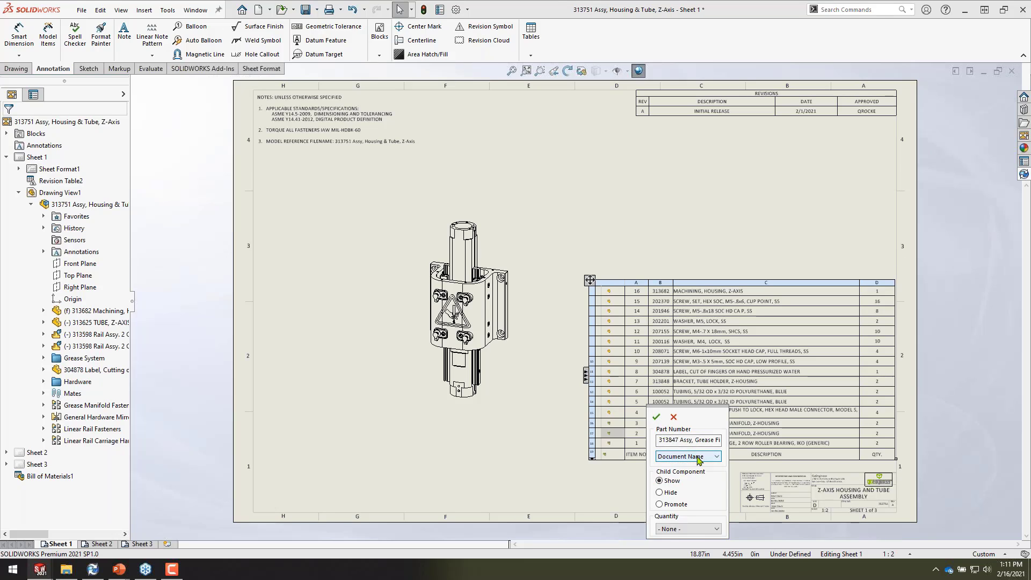
pyautogui.click(660, 505)
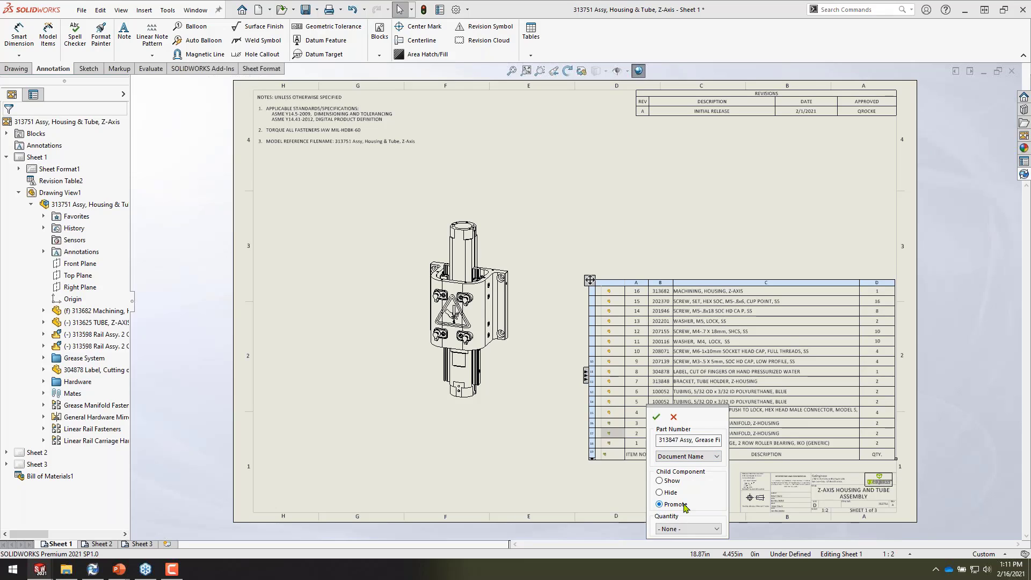
pyautogui.click(658, 418)
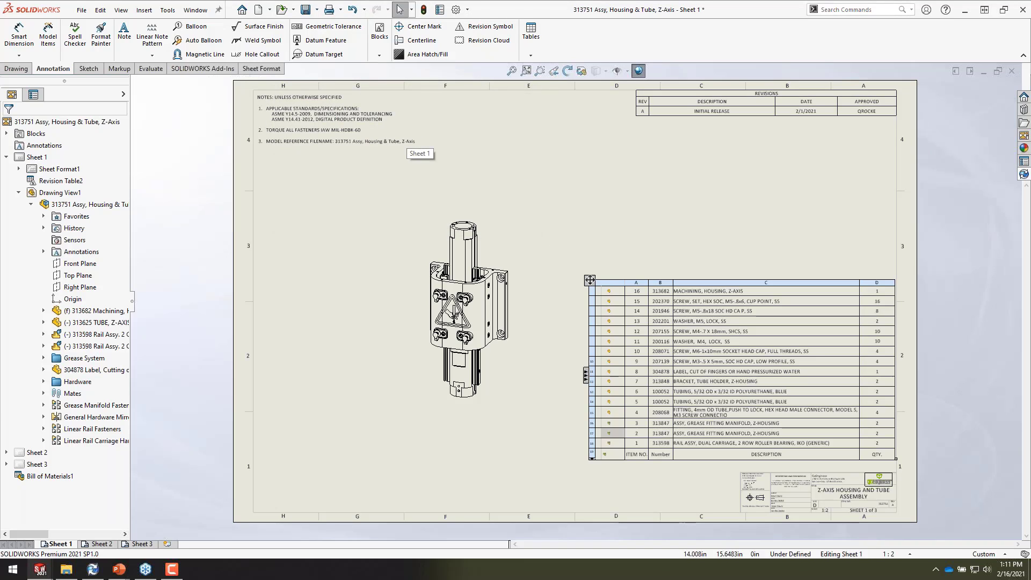
# Promote the child components of the item 2 grease fitting manifold assembly so it dissolves in the bill of materials
pyautogui.rightClick(603, 432)
pyautogui.click(625, 491)
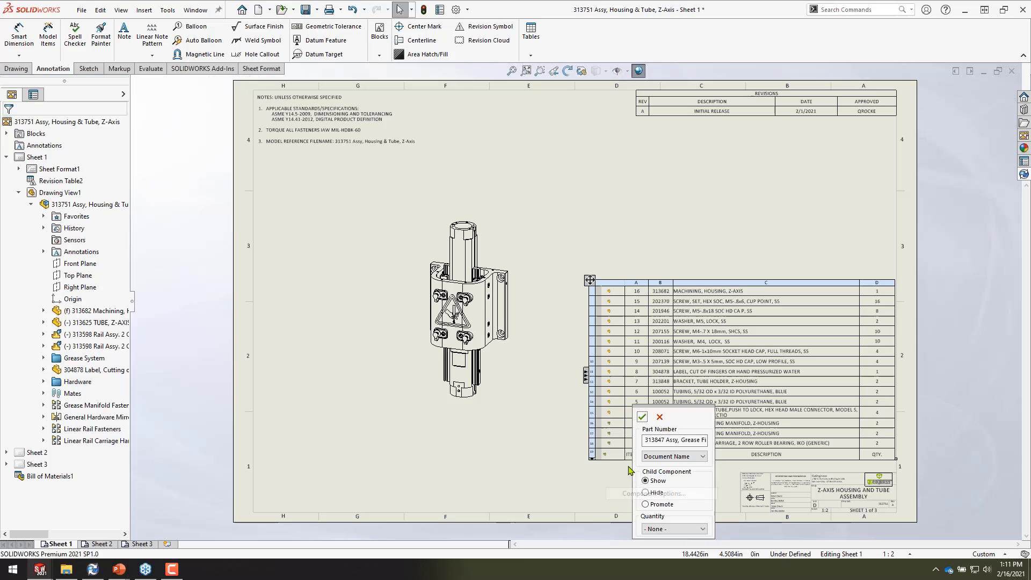
pyautogui.click(646, 504)
pyautogui.click(642, 417)
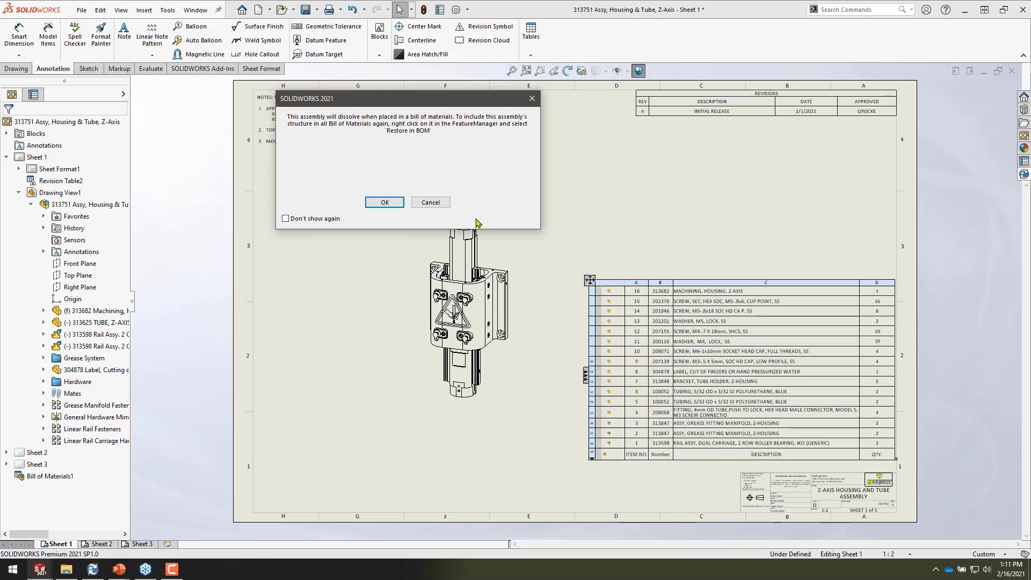
pyautogui.click(384, 202)
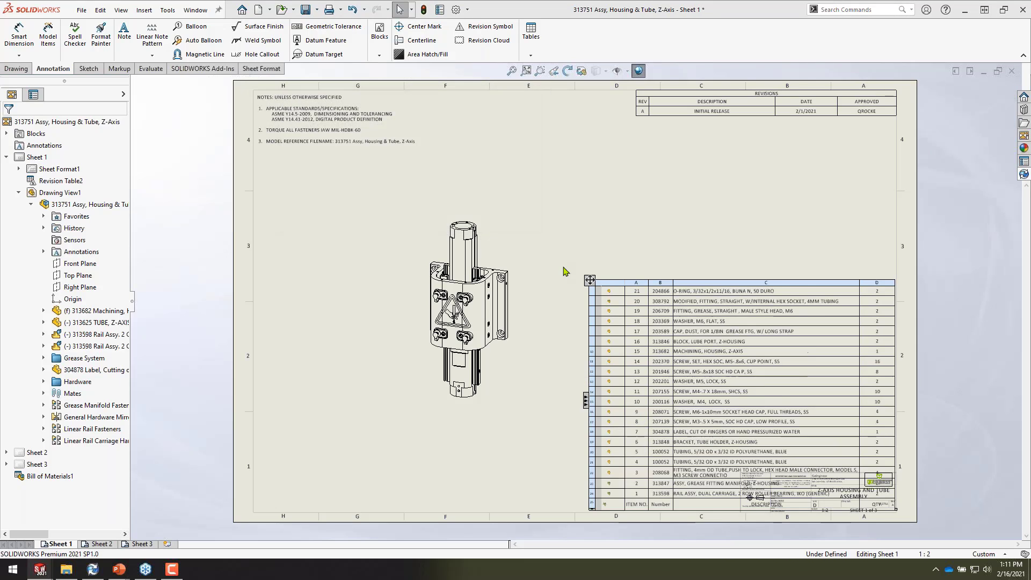
# Move the BOM table up the sheet so it clears the title block
pyautogui.click(589, 279)
pyautogui.moveTo(589, 279); pyautogui.dragTo(585, 231)
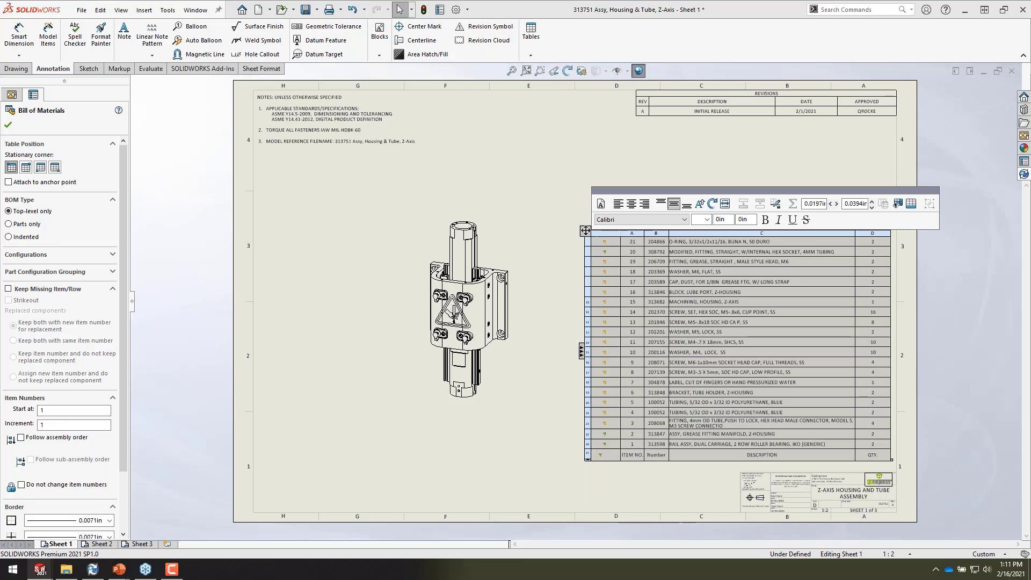
pyautogui.click(638, 489)
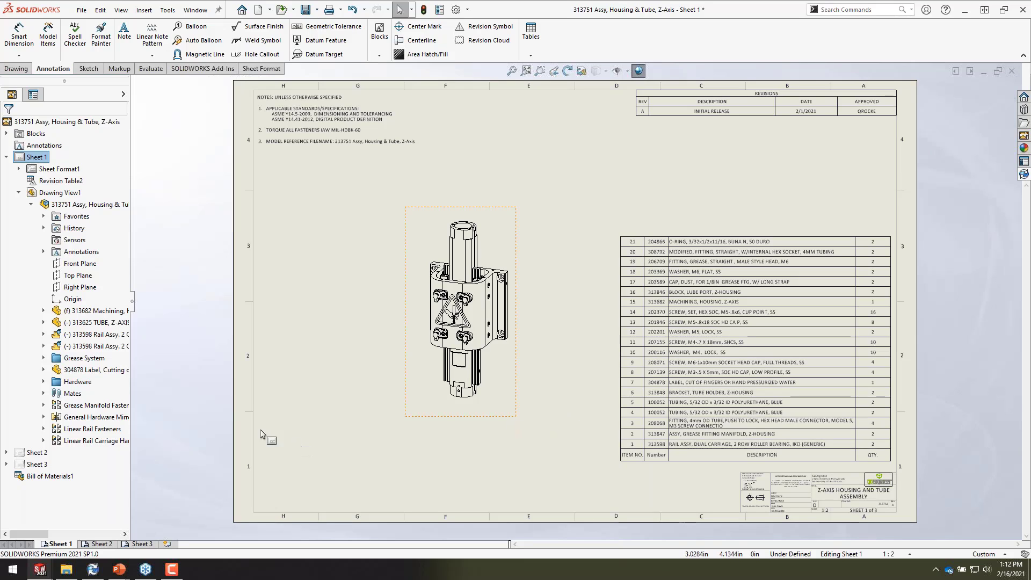
# Restore the first 313847 grease fitting manifold assembly of the Grease System folder in the BOM
pyautogui.click(44, 357)
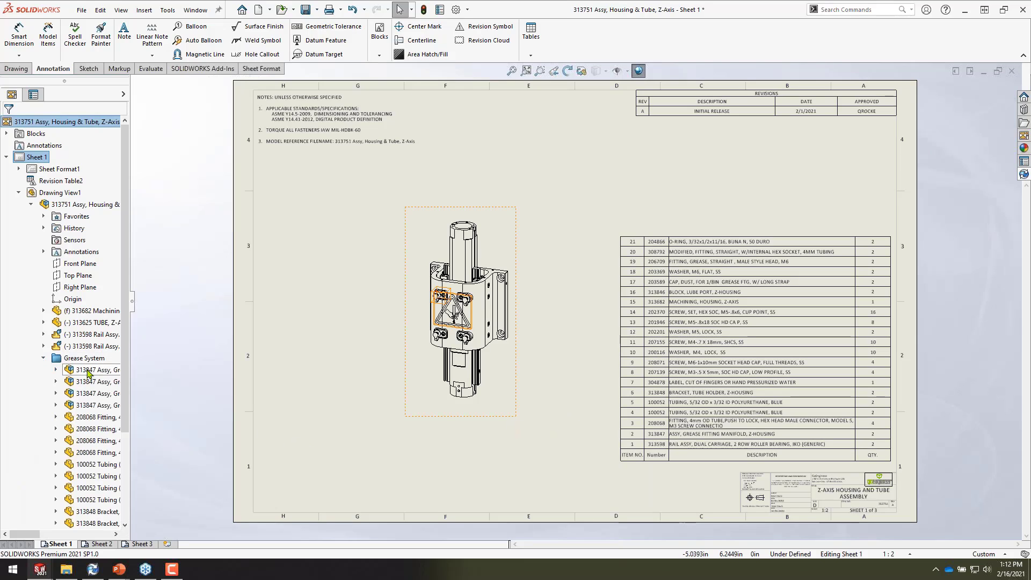
pyautogui.rightClick(87, 370)
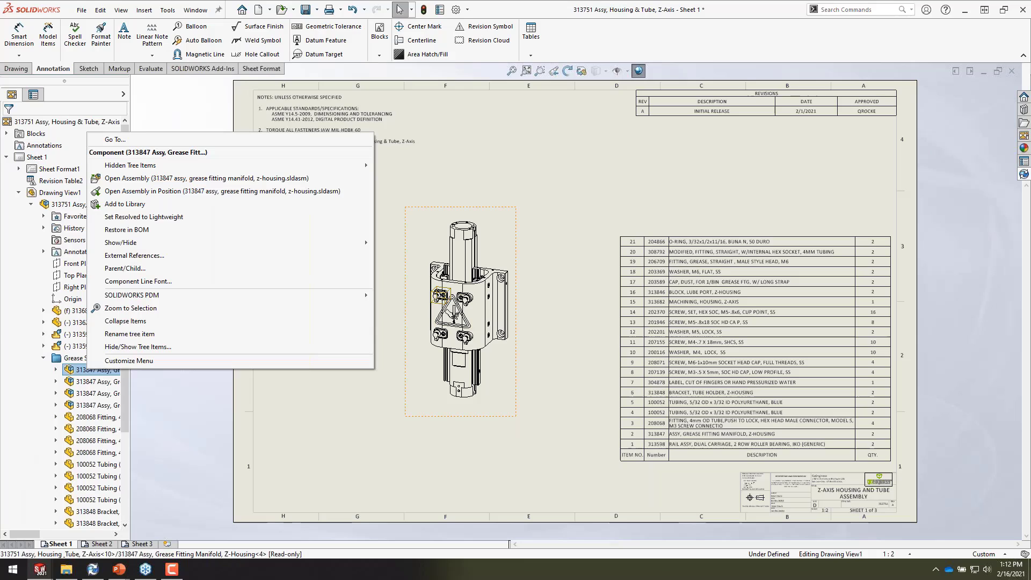
pyautogui.click(145, 231)
pyautogui.click(670, 381)
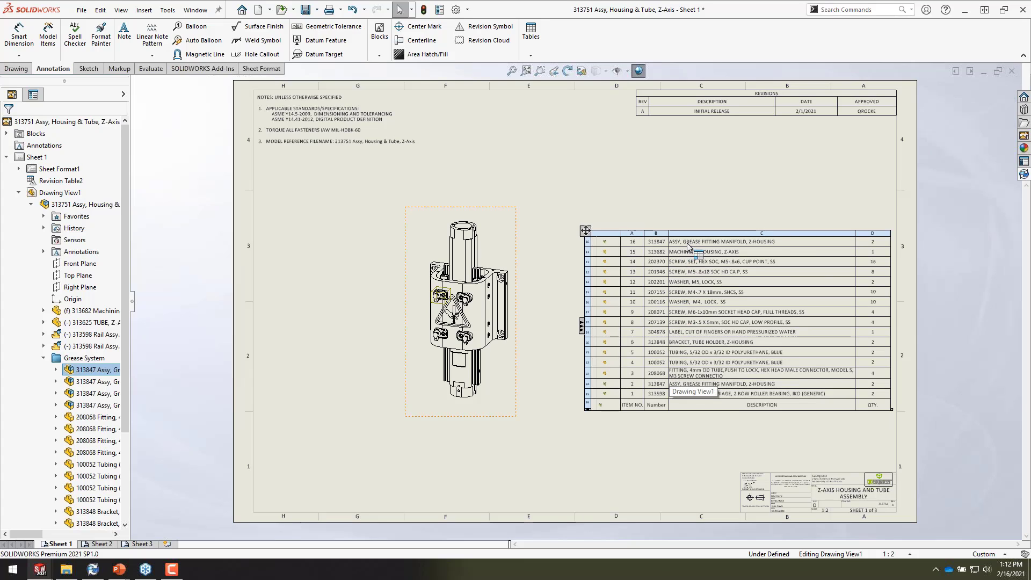
pyautogui.click(686, 436)
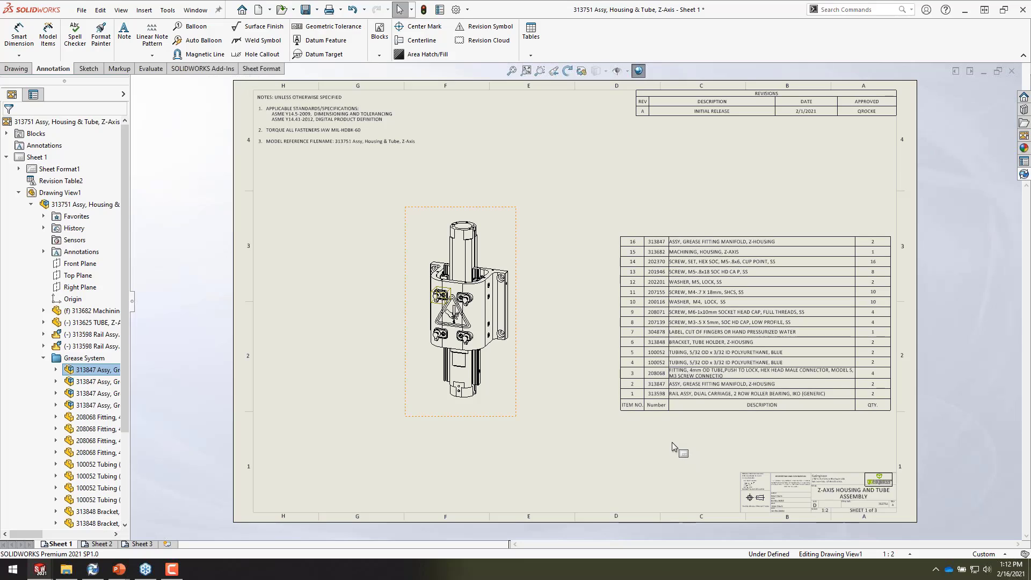
# Collapse the assembly structure column of the bill of materials
pyautogui.click(665, 412)
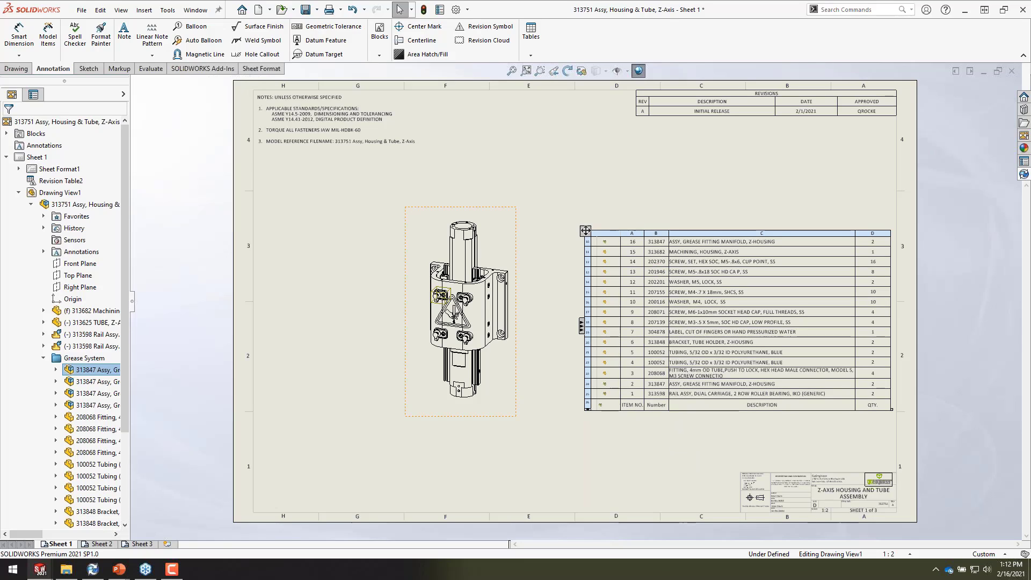
pyautogui.click(633, 487)
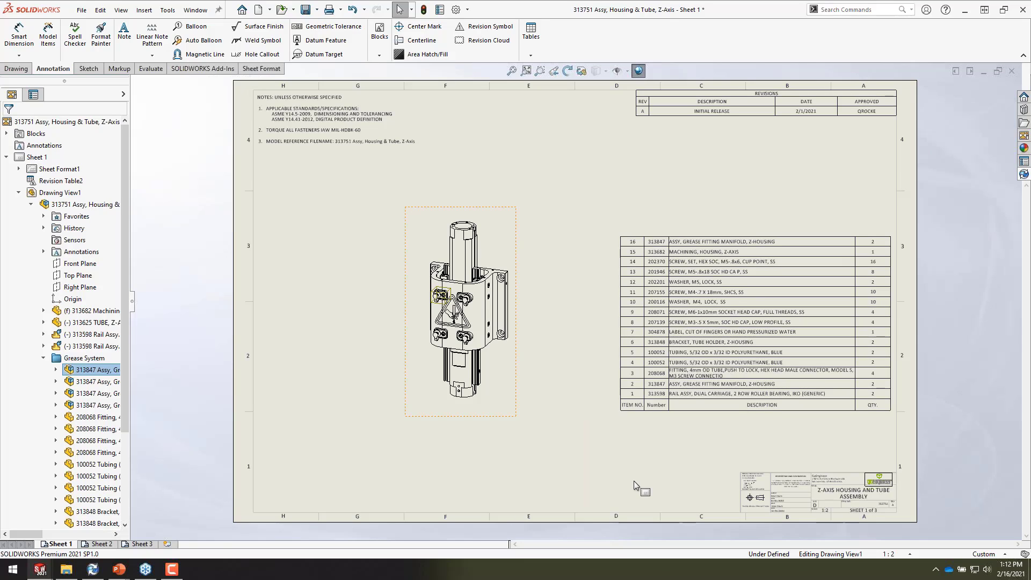
pyautogui.click(635, 400)
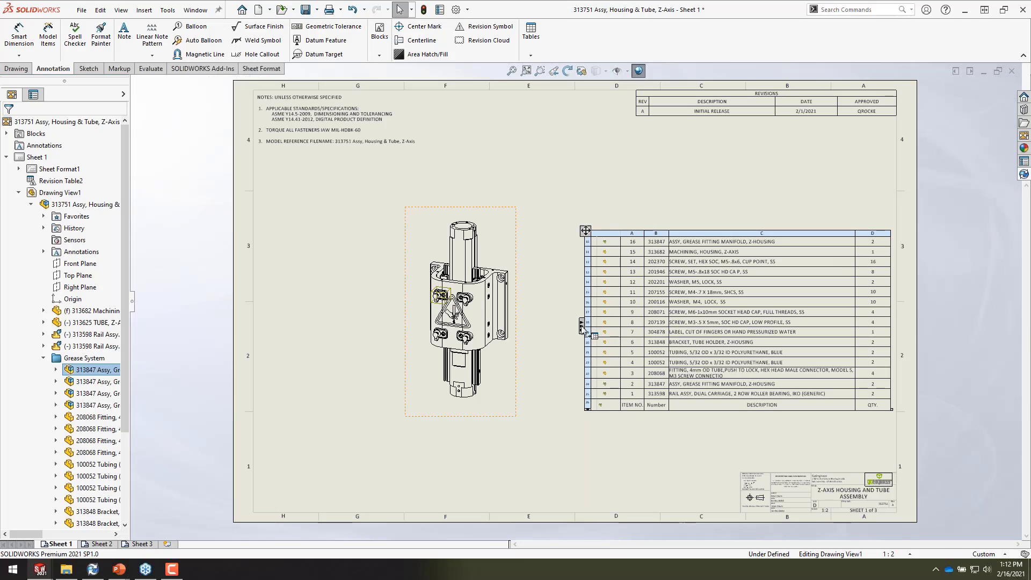
pyautogui.moveTo(601, 340)
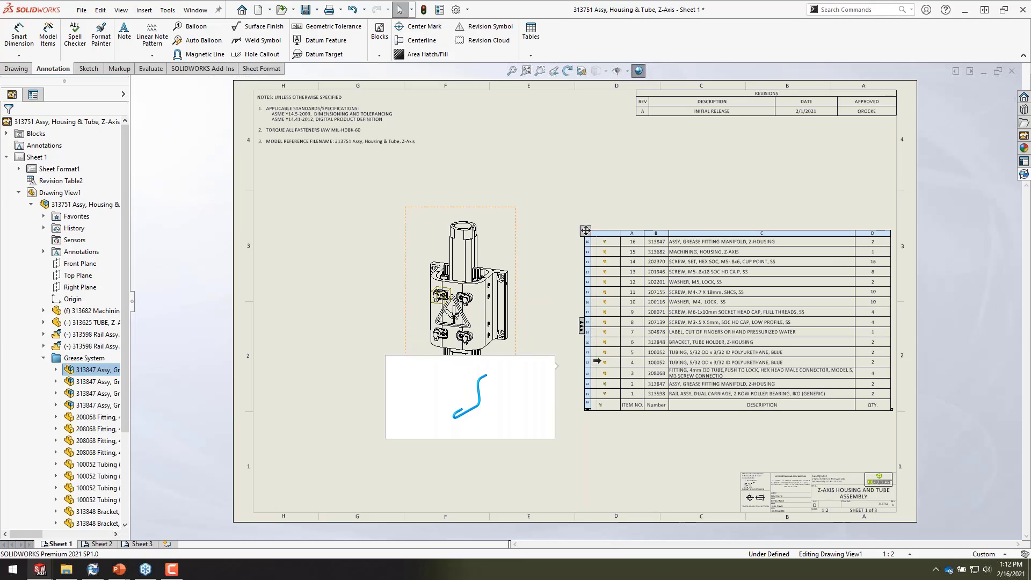
pyautogui.click(605, 443)
pyautogui.click(629, 342)
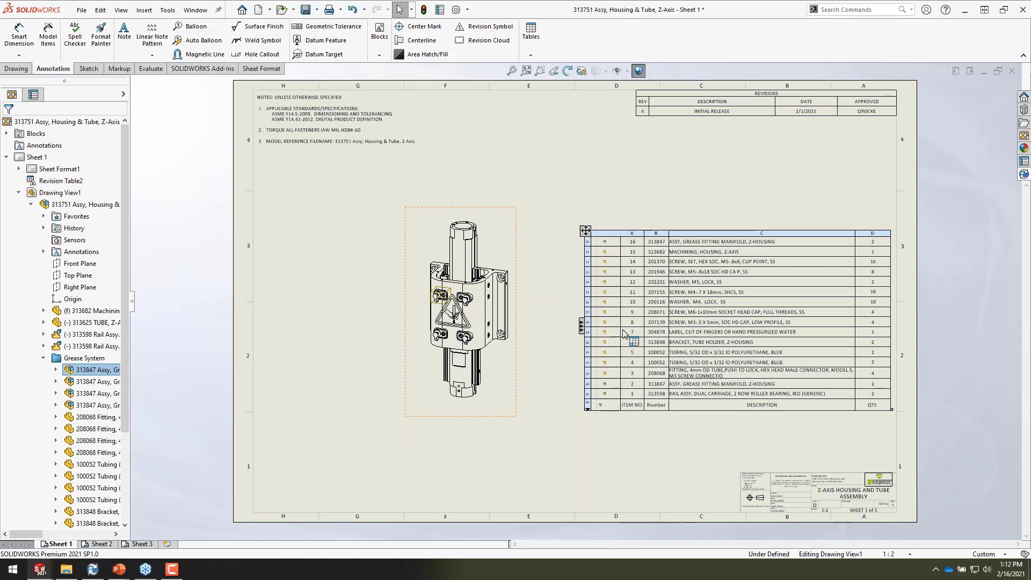
pyautogui.click(584, 326)
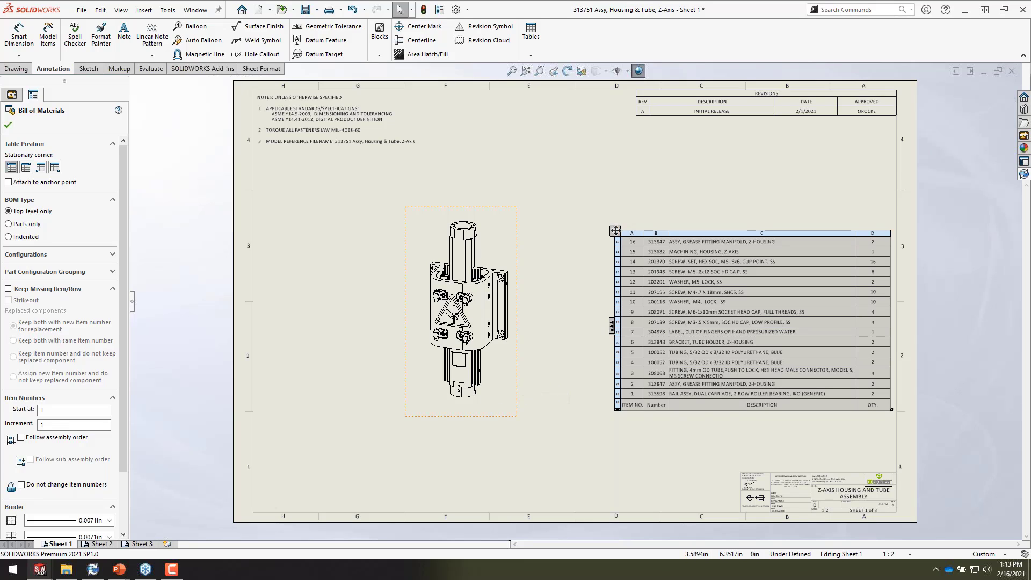
# Set the BOM type to Parts only and move the table up the sheet so it clears the title block
pyautogui.click(8, 224)
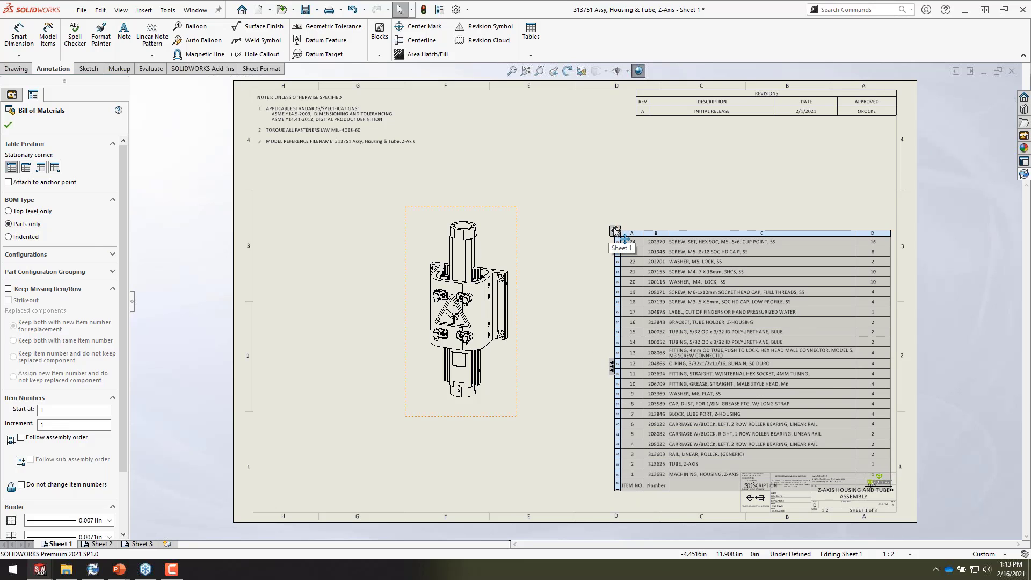
pyautogui.moveTo(615, 230); pyautogui.dragTo(607, 169)
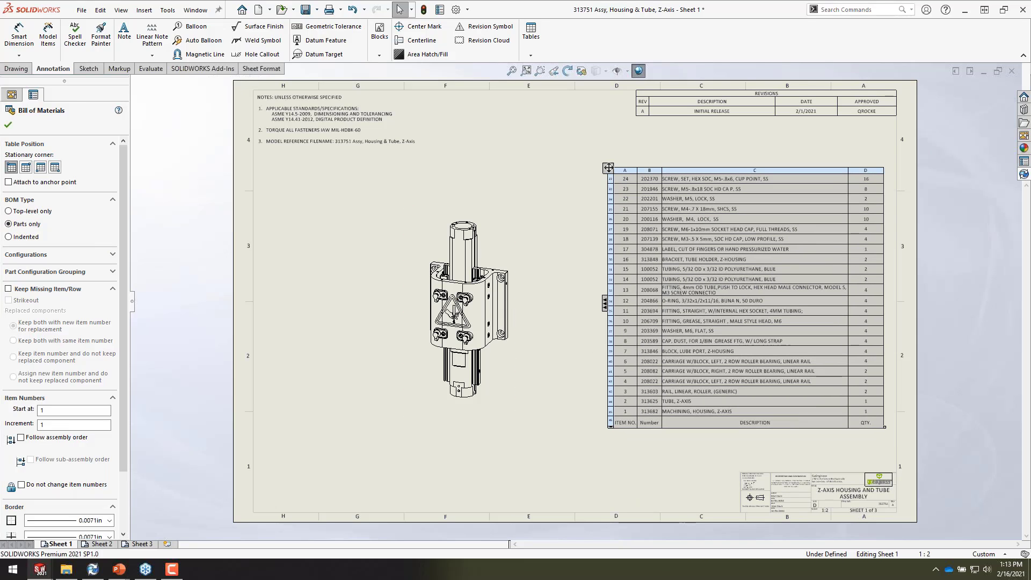
pyautogui.click(608, 168)
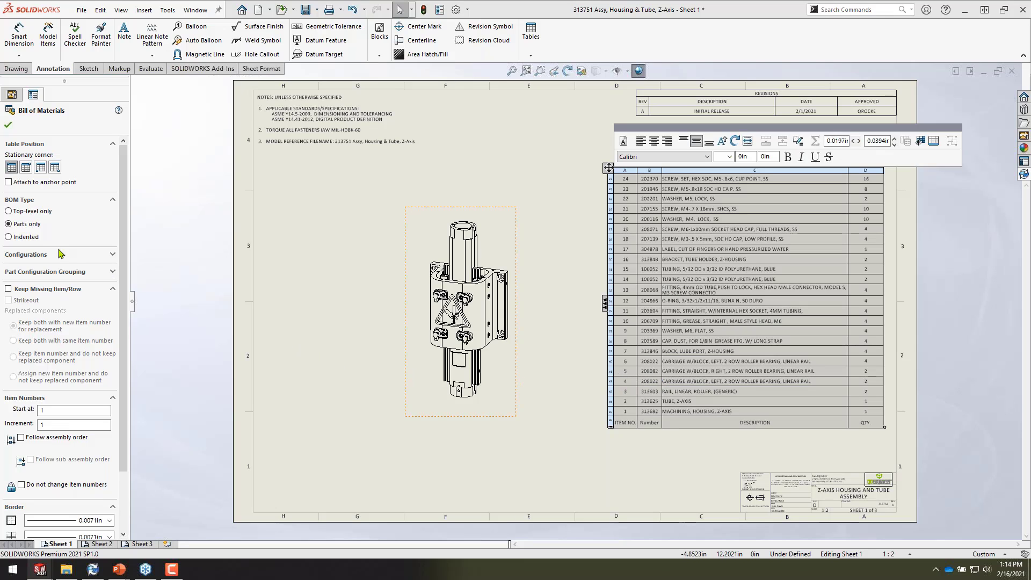
# Set the BOM type to Indented and move the table up and toward the drawing view so its rows fit on the sheet
pyautogui.click(9, 237)
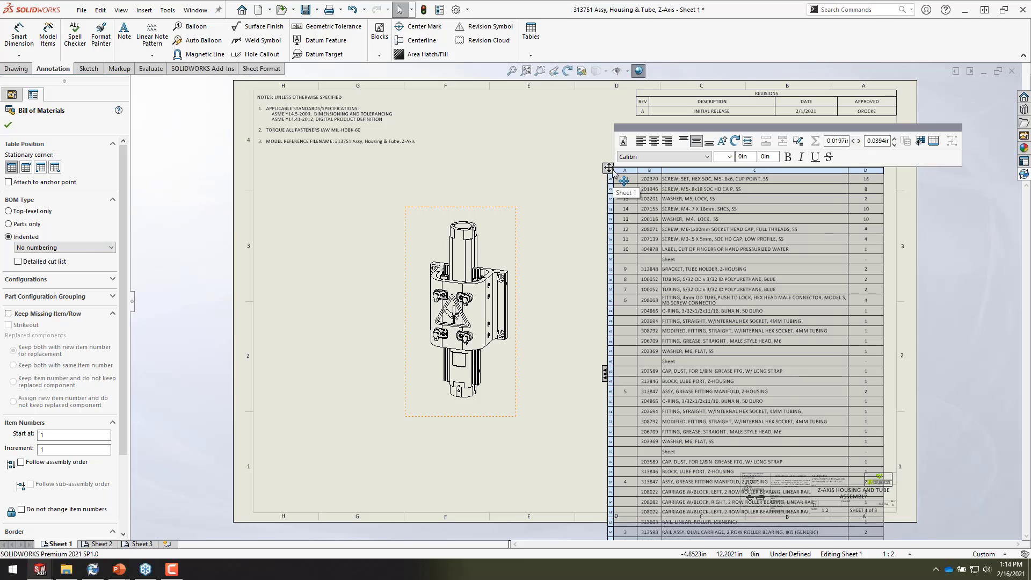
pyautogui.moveTo(609, 168); pyautogui.dragTo(565, 109)
pyautogui.click(555, 111)
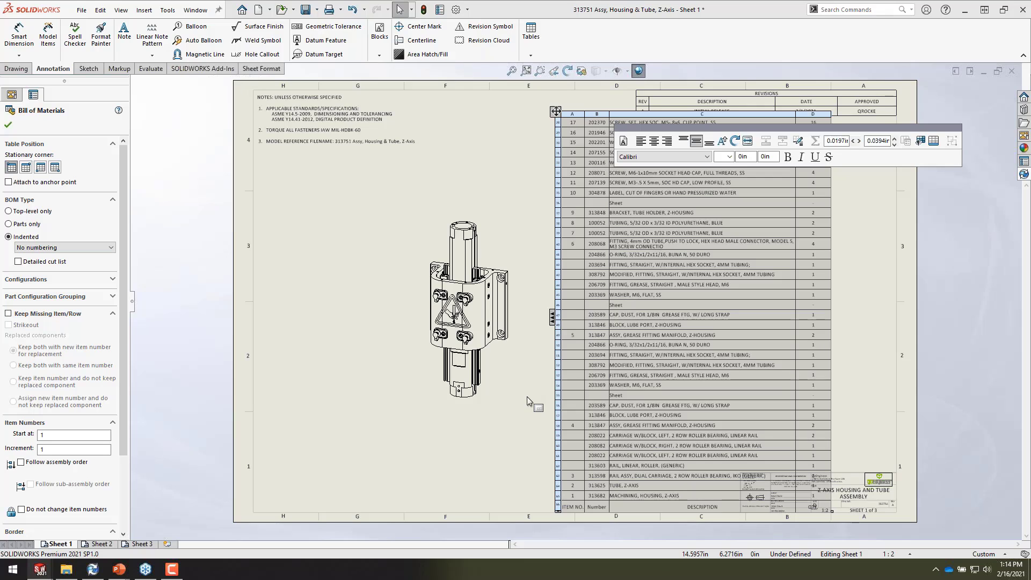
# Try Detailed numbering followed by Flat numbering for the indented bill of materials
pyautogui.click(90, 250)
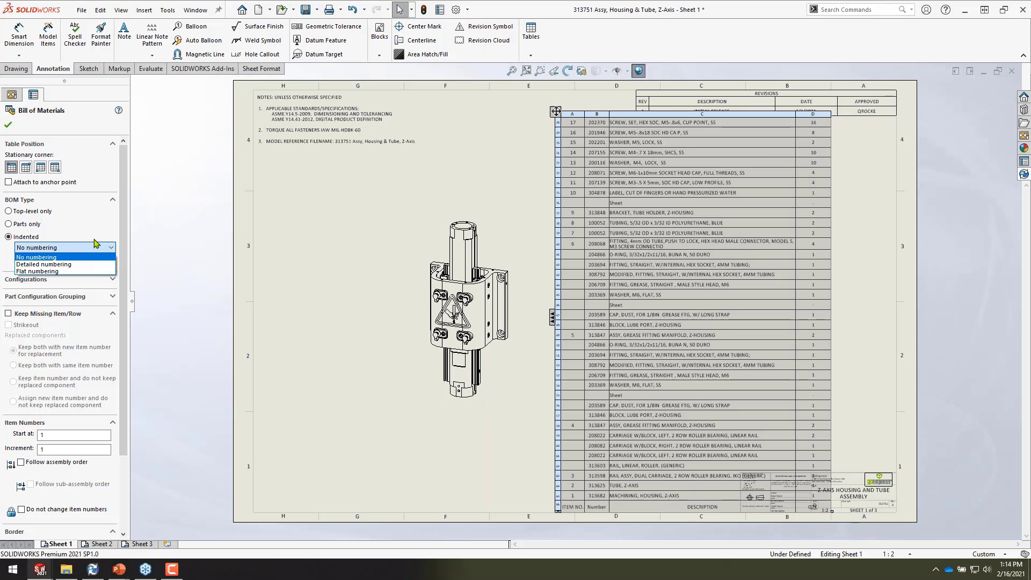
pyautogui.click(79, 267)
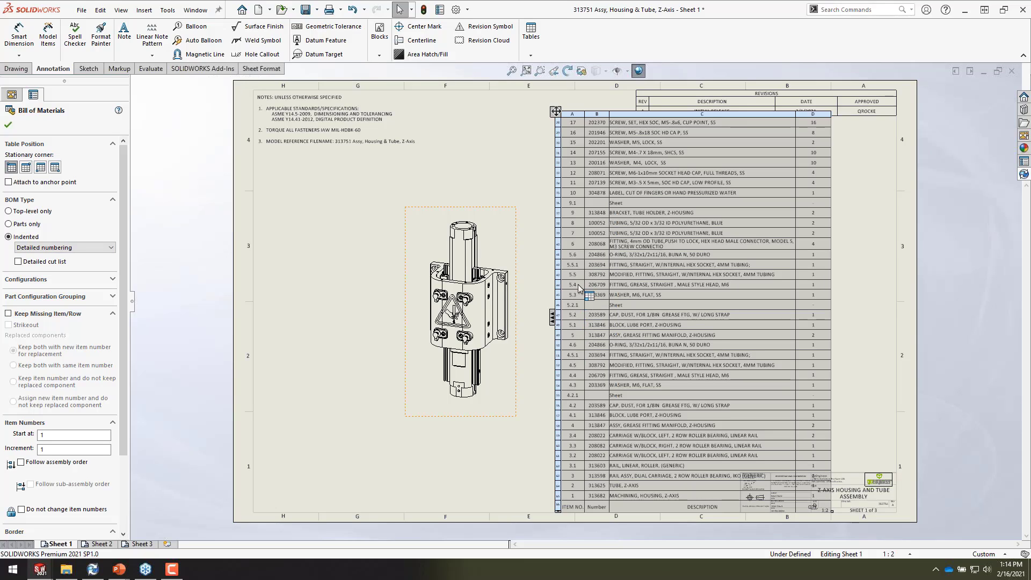
pyautogui.click(84, 248)
pyautogui.click(74, 272)
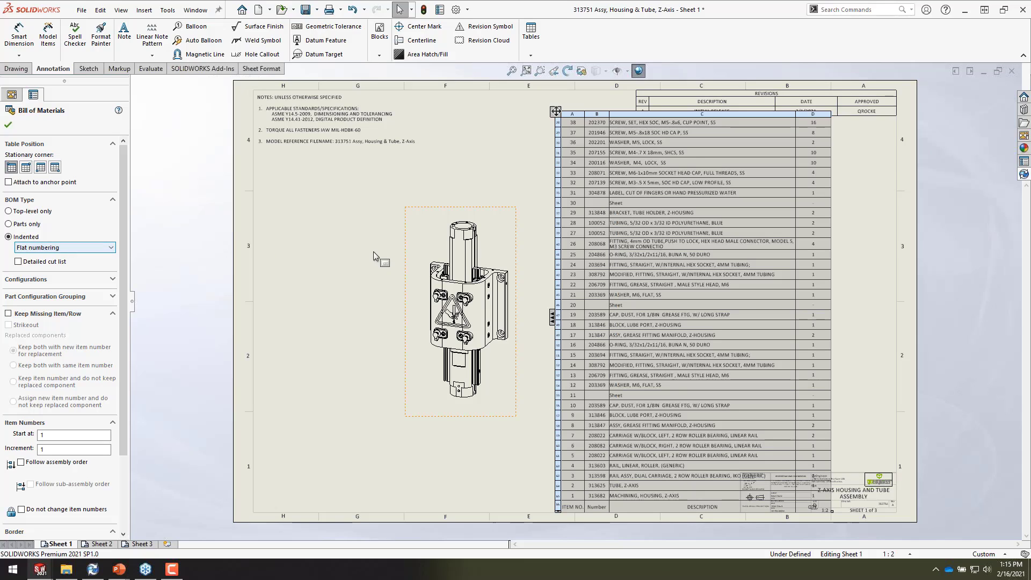
# Set the indented bill of materials back to No numbering and close its properties
pyautogui.click(91, 248)
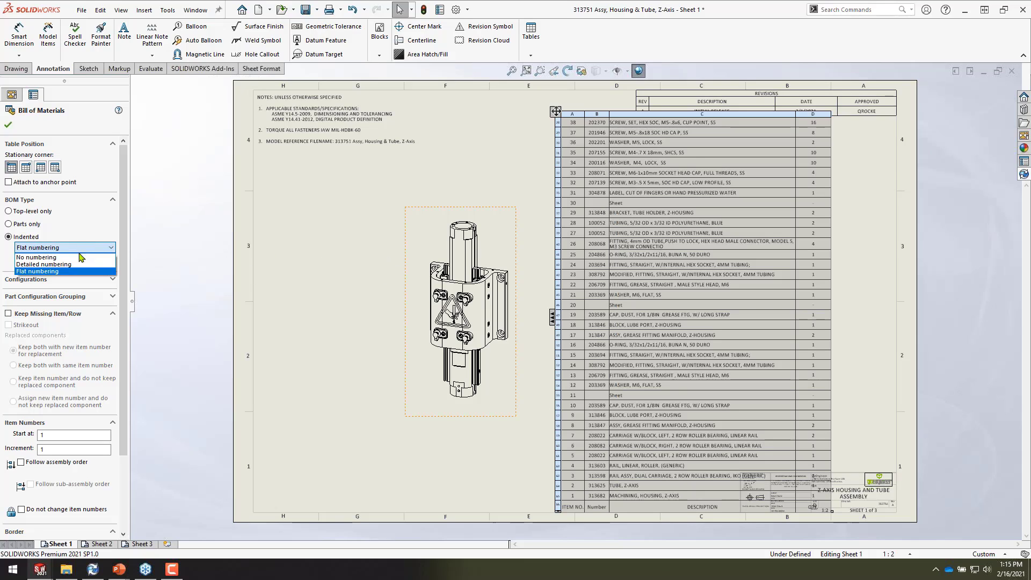
pyautogui.click(74, 258)
pyautogui.click(354, 210)
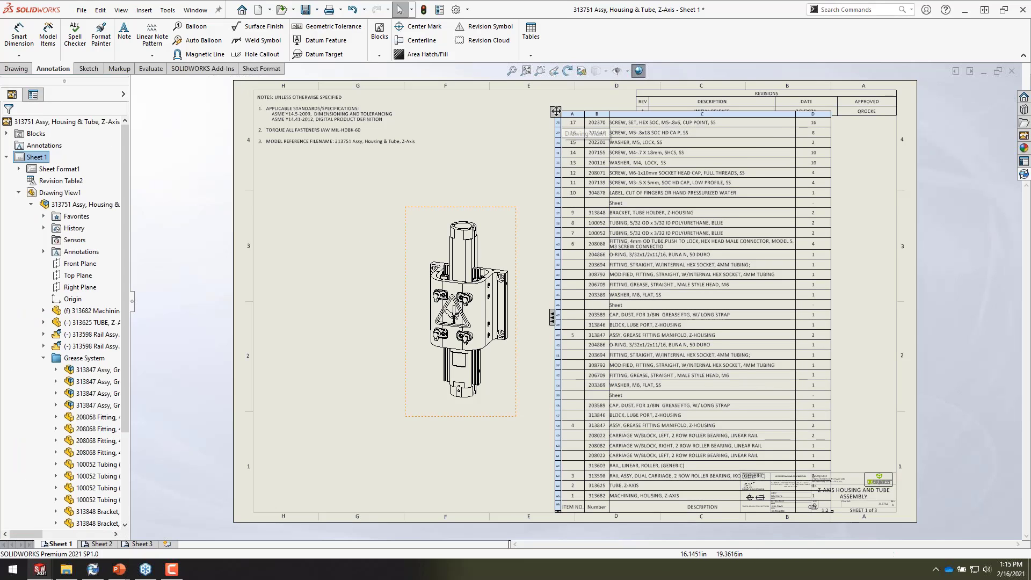
# Set the BOM type to Top-level only and move the table down between the revision block and the title block
pyautogui.click(551, 318)
pyautogui.click(525, 111)
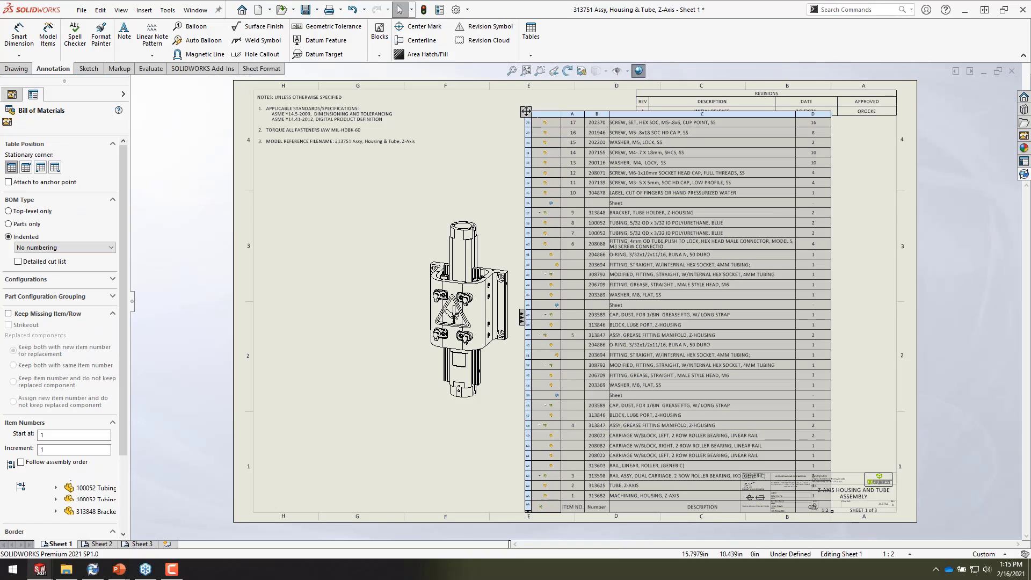
pyautogui.click(9, 212)
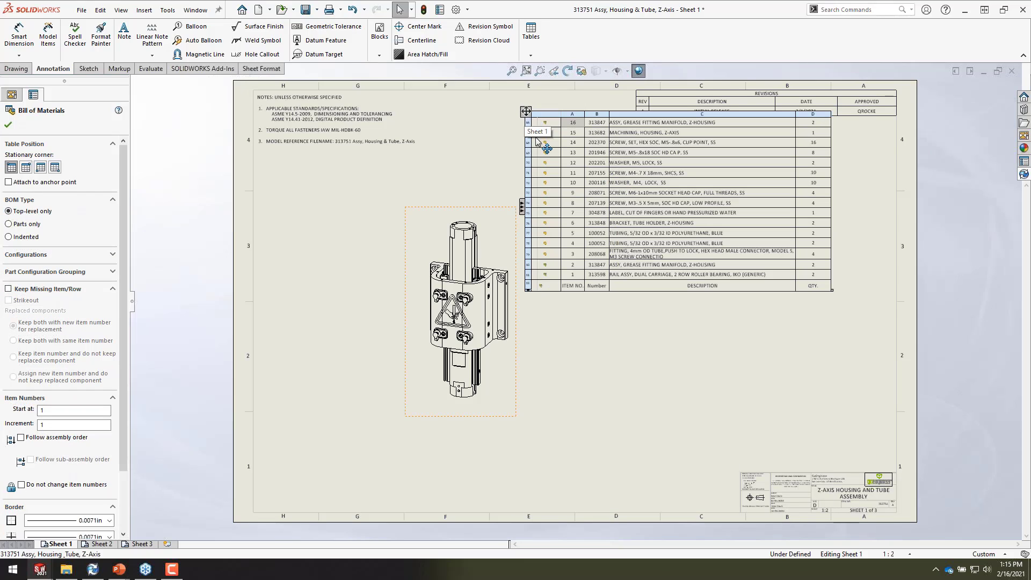
pyautogui.moveTo(526, 111); pyautogui.dragTo(590, 199)
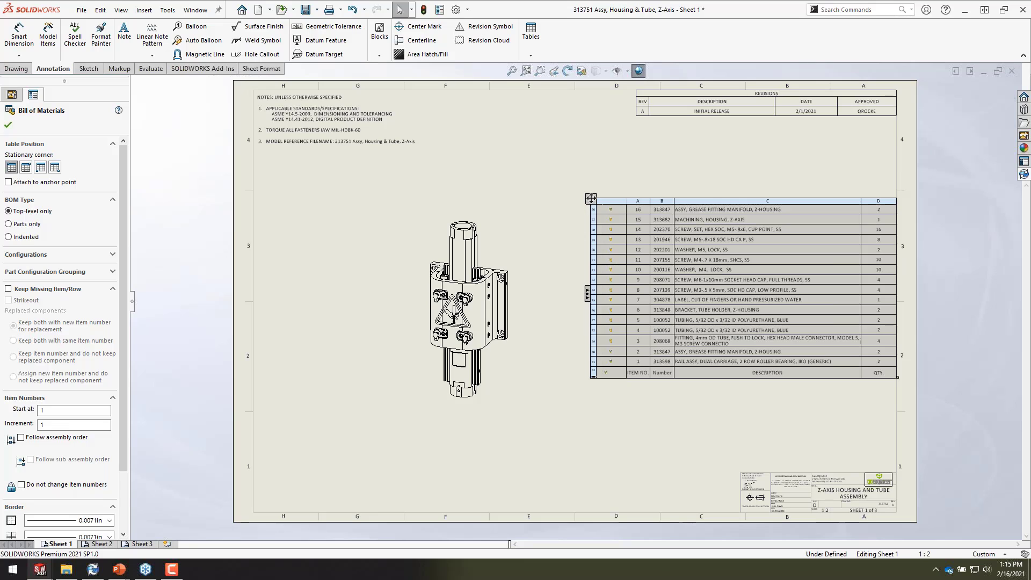
pyautogui.click(590, 199)
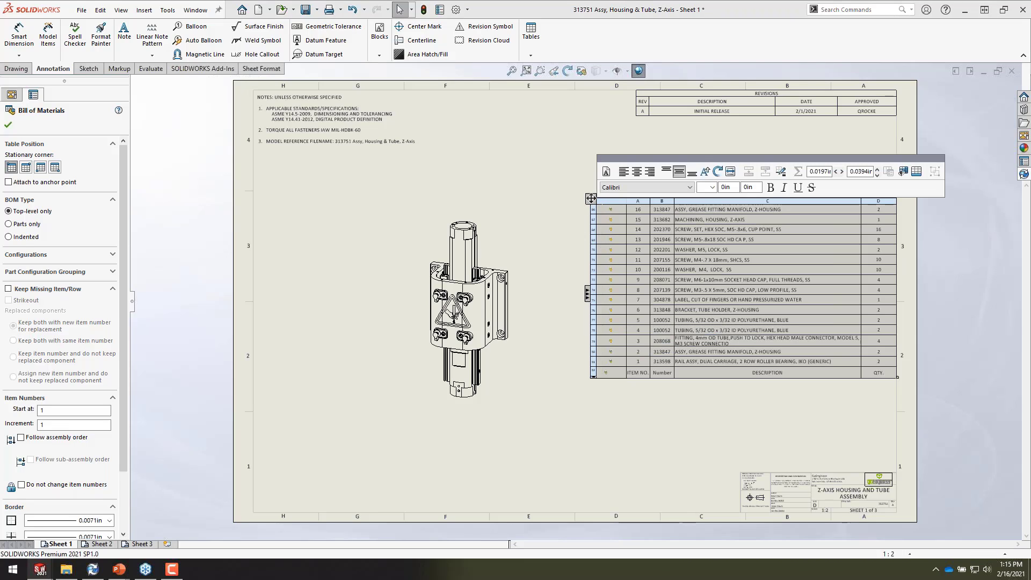
# Flip the BOM table header to the top of the table and return it to the bottom
pyautogui.click(638, 229)
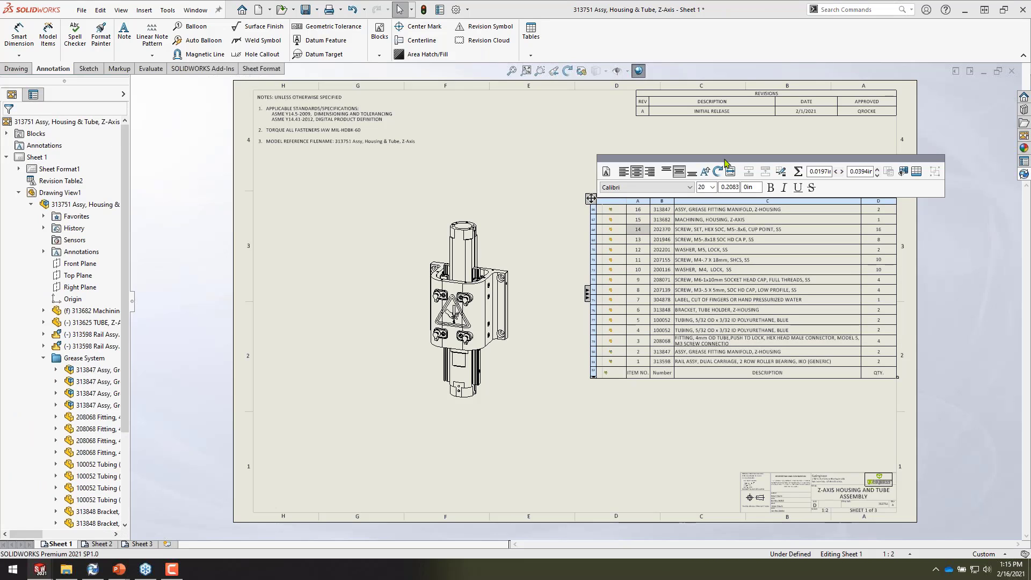
pyautogui.moveTo(735, 160); pyautogui.dragTo(647, 132)
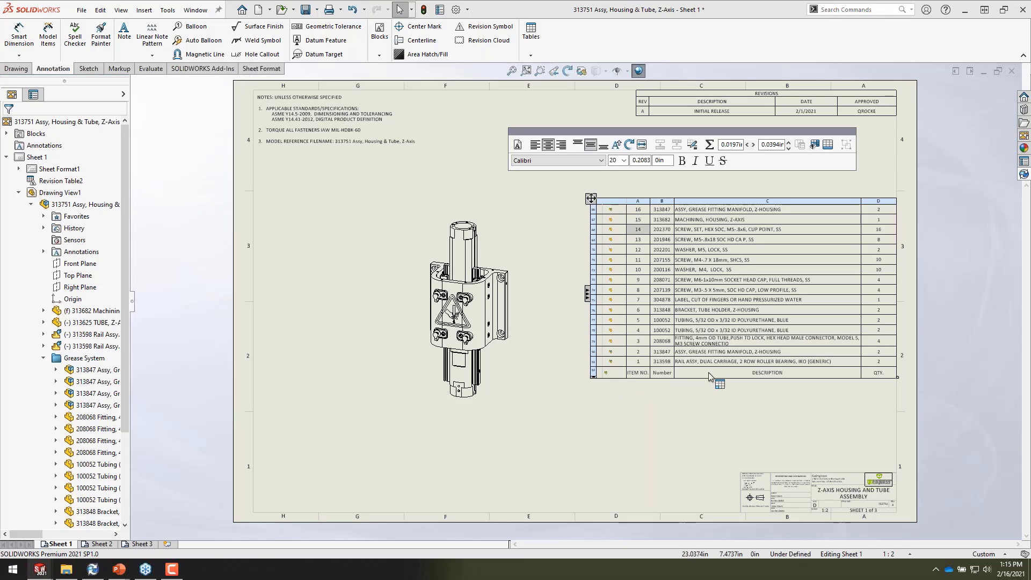
pyautogui.click(828, 145)
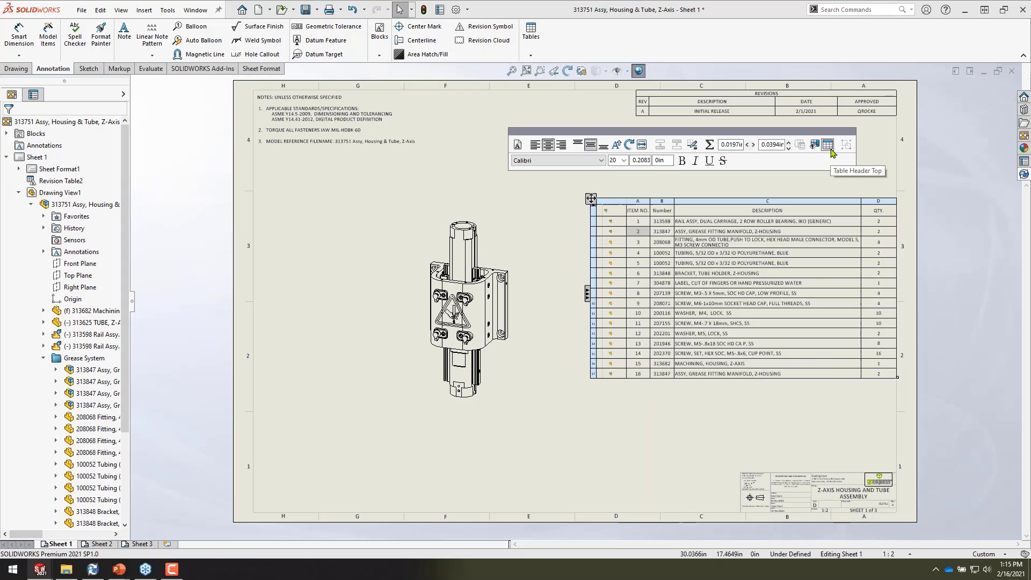
pyautogui.click(830, 151)
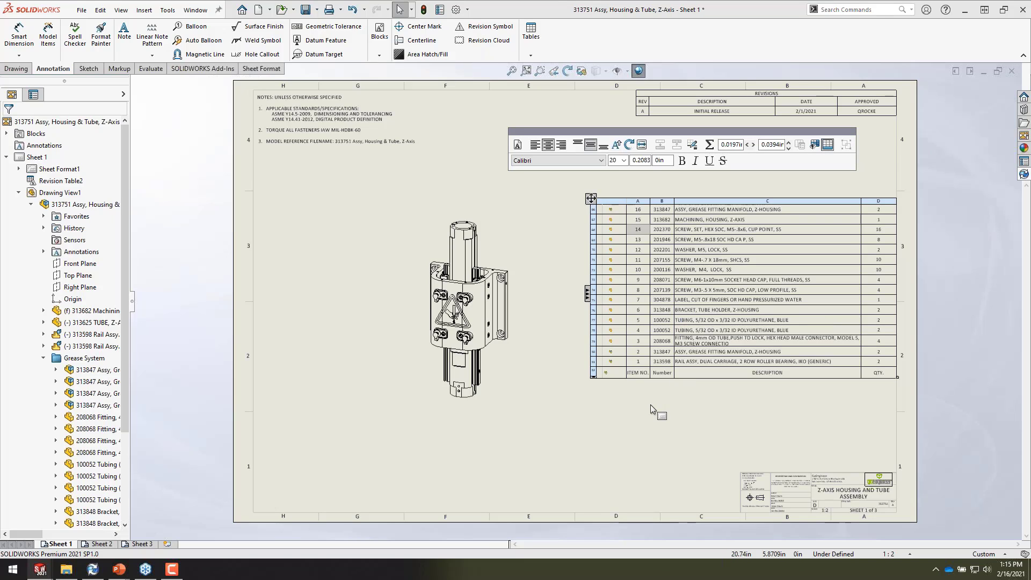
# Add the Default configuration to the bill of materials and move the widened table back inside the sheet border
pyautogui.click(590, 198)
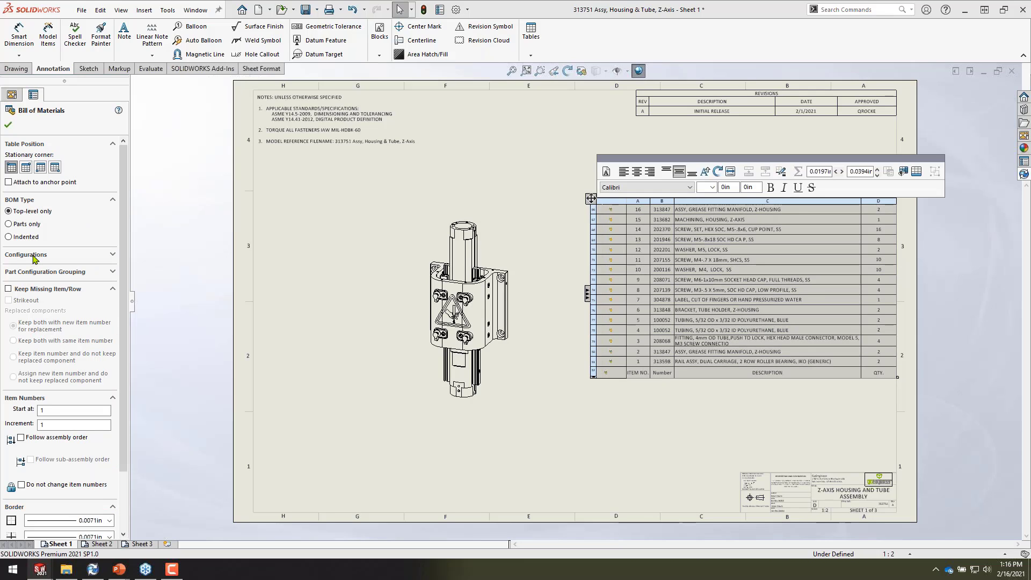
pyautogui.click(34, 257)
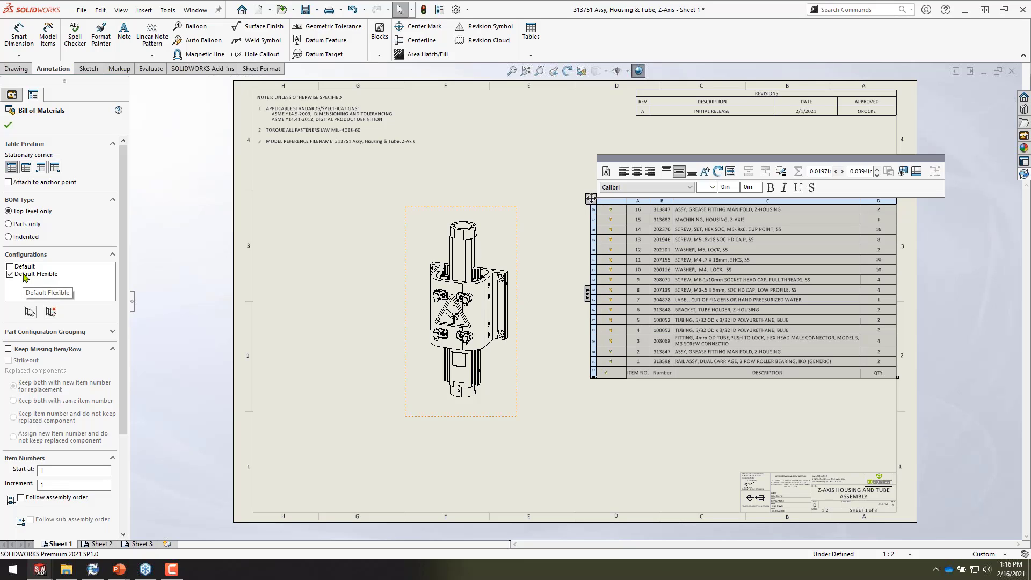
pyautogui.click(10, 266)
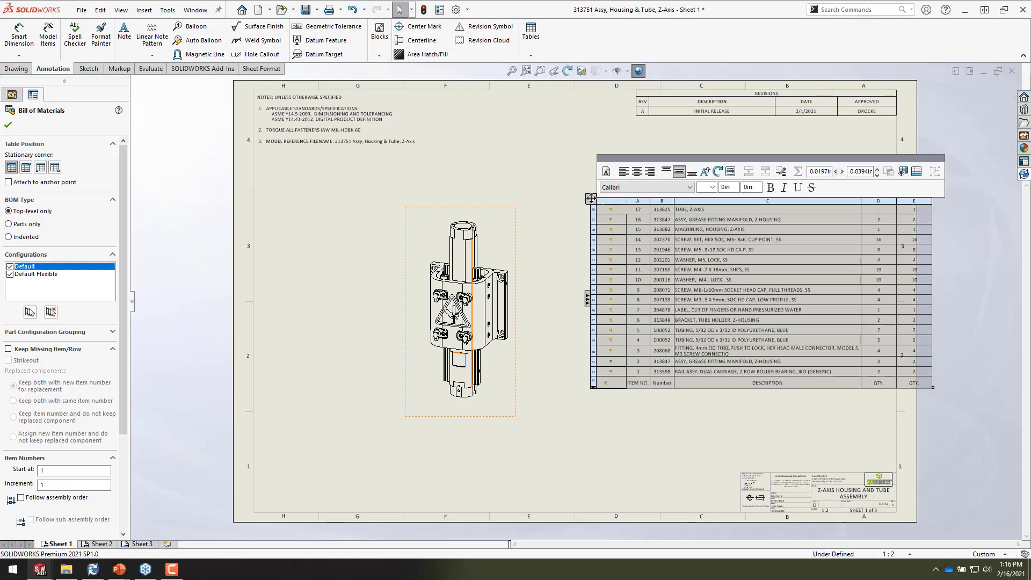
pyautogui.moveTo(590, 198); pyautogui.dragTo(533, 185)
pyautogui.click(817, 348)
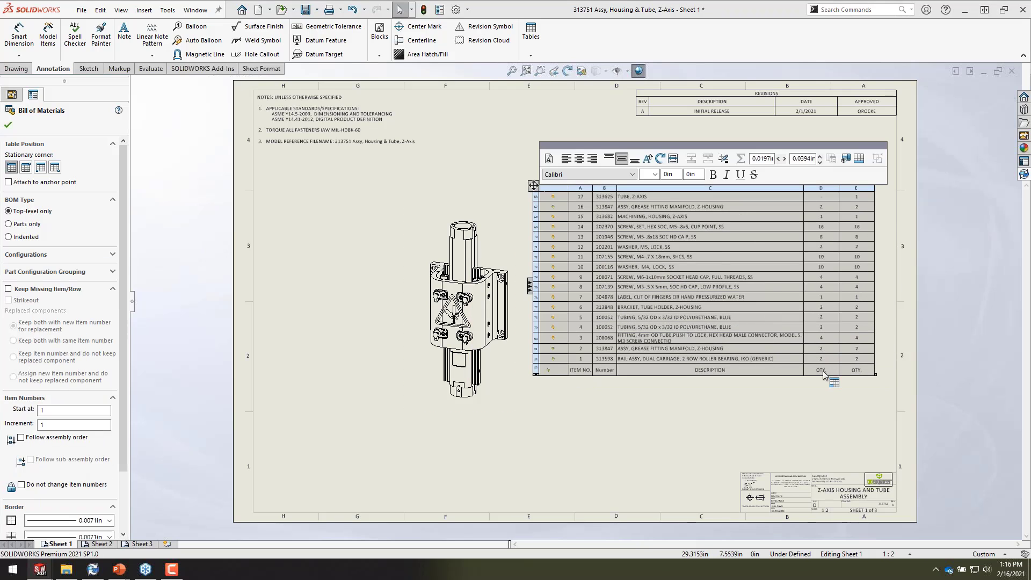
# Rename the header of quantity column D to -101
pyautogui.click(824, 371)
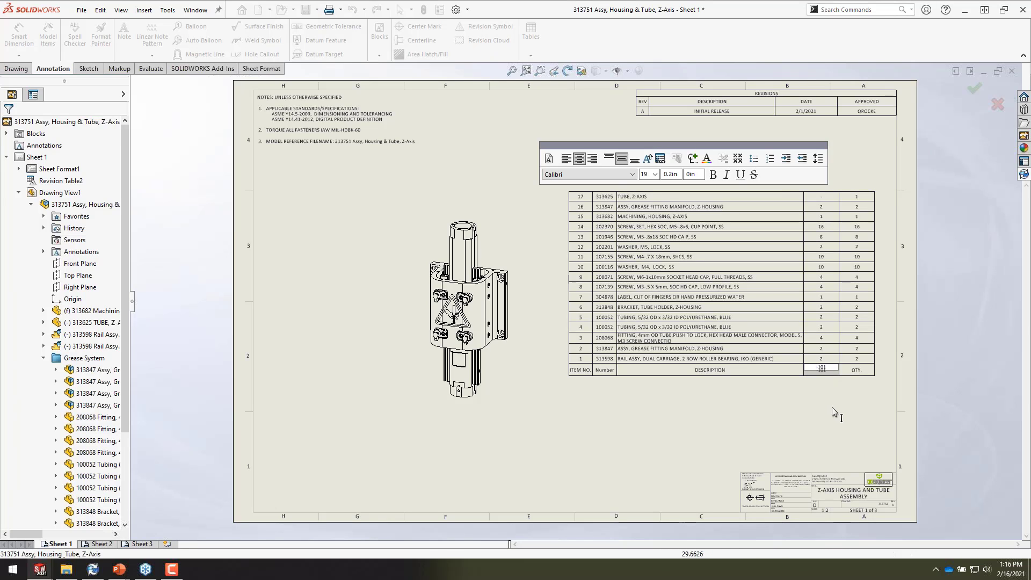
pyautogui.press('Return')
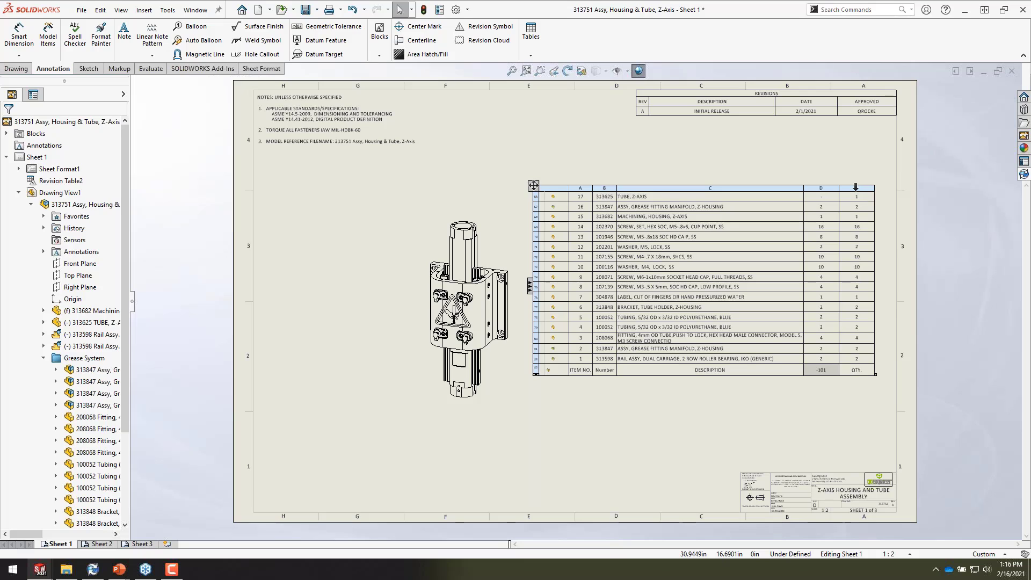
# Remove the Default Flexible configuration from the BOM quantity columns, leaving only Default selected
pyautogui.click(856, 188)
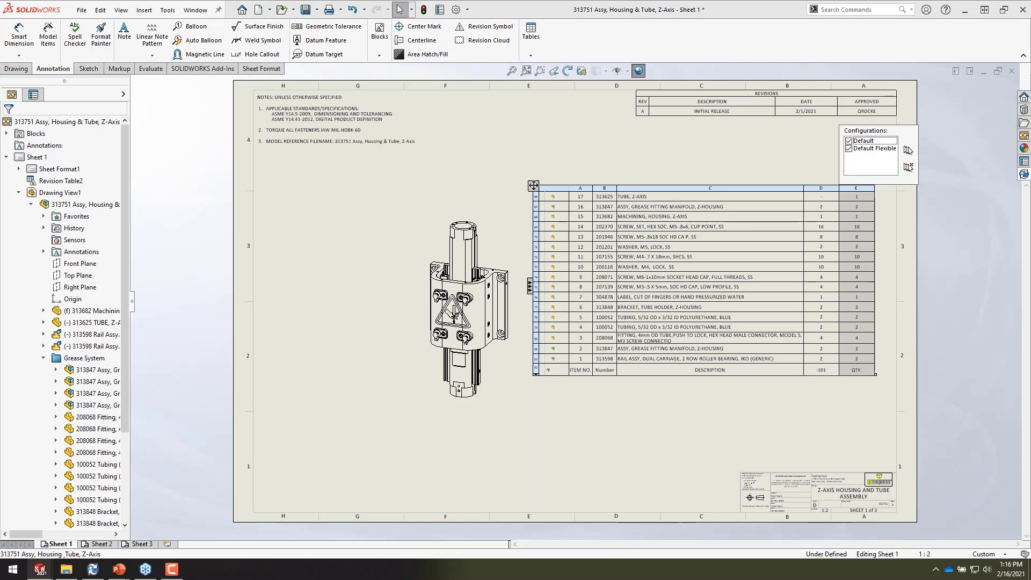
pyautogui.click(851, 148)
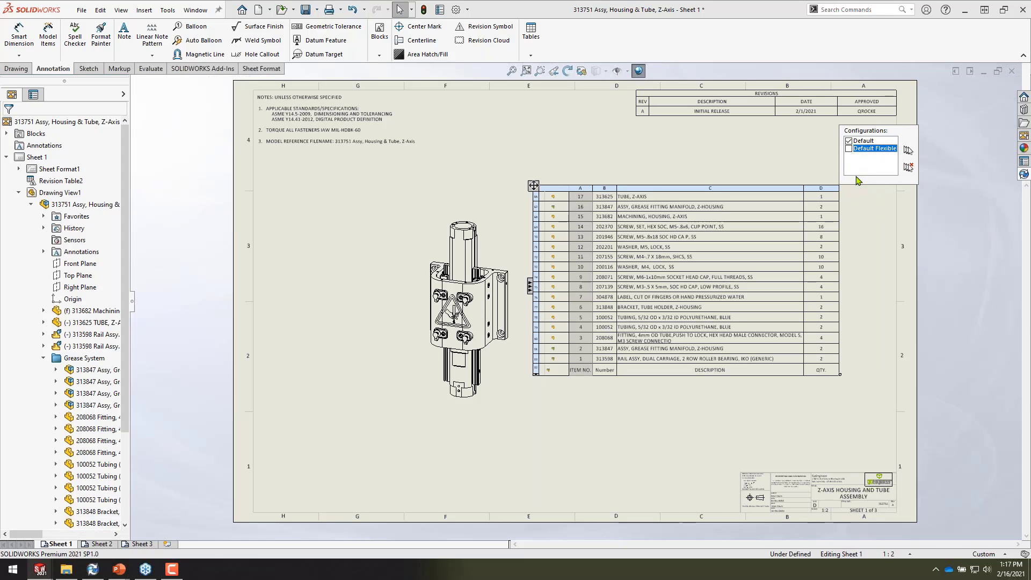
pyautogui.click(858, 230)
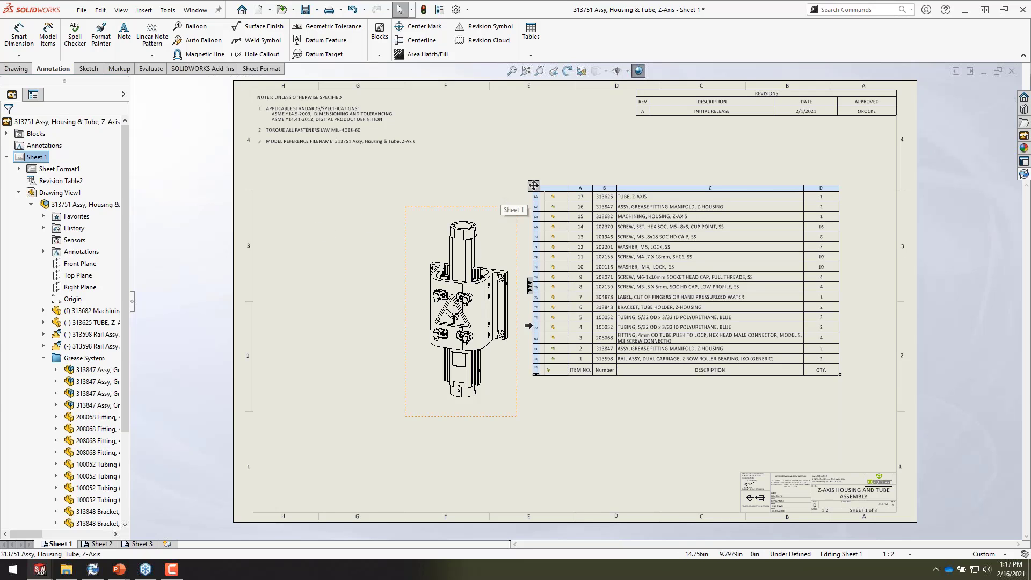
# Collapse the table's assembly structure column and expand the Part Configuration Grouping options of the bill of materials
pyautogui.click(531, 287)
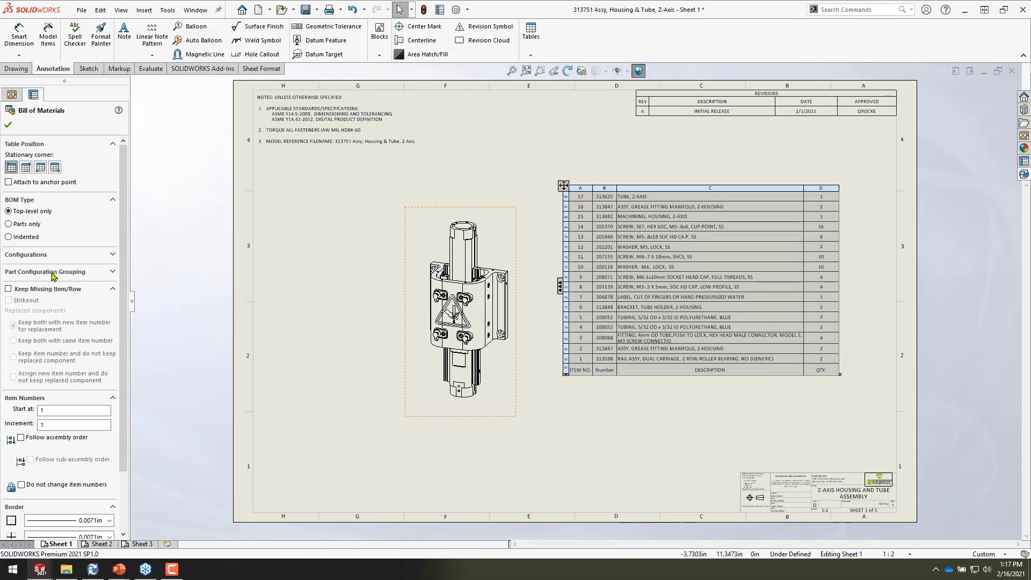
pyautogui.click(54, 274)
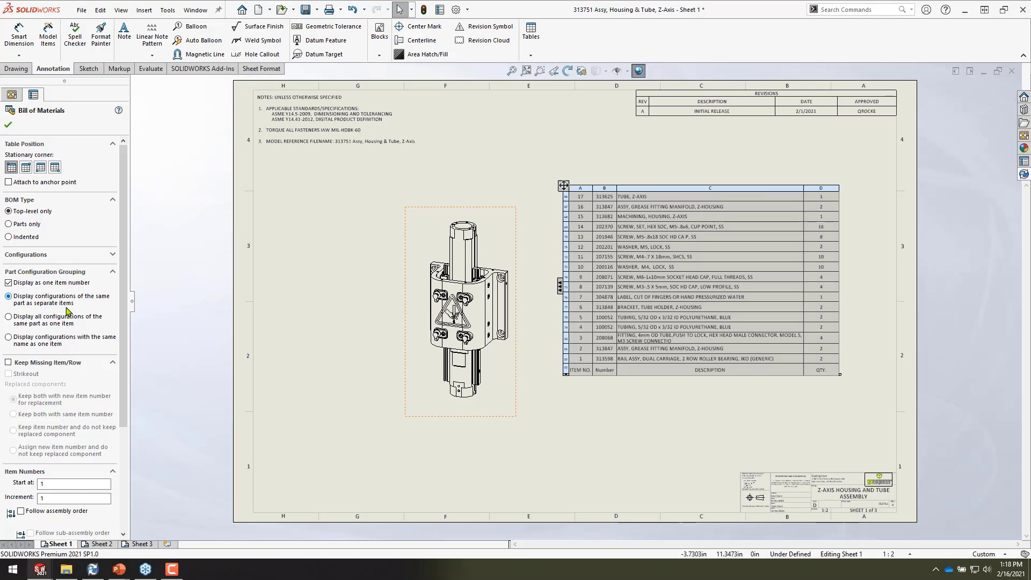
# Set the BOM item numbers to start at 5 with an increment of 3
pyautogui.scroll(-3, 68, 311)
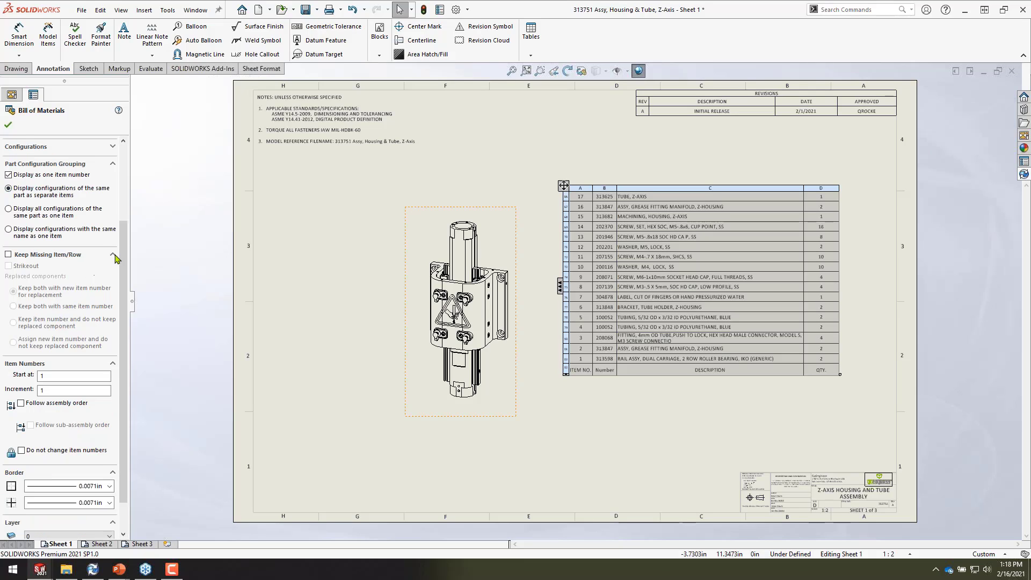
pyautogui.moveTo(122, 259); pyautogui.dragTo(122, 288)
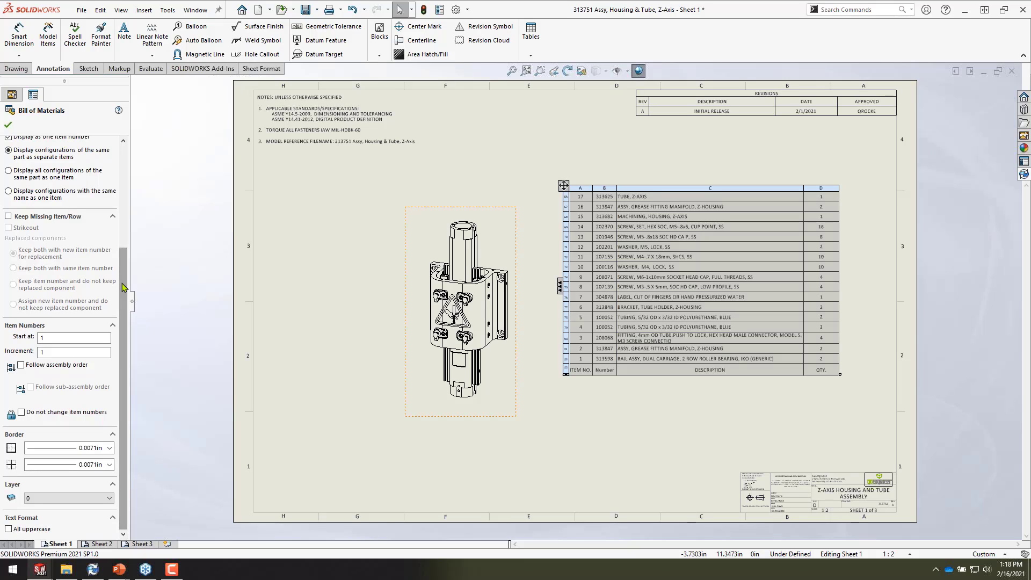
pyautogui.click(42, 339)
pyautogui.press('BackSpace')
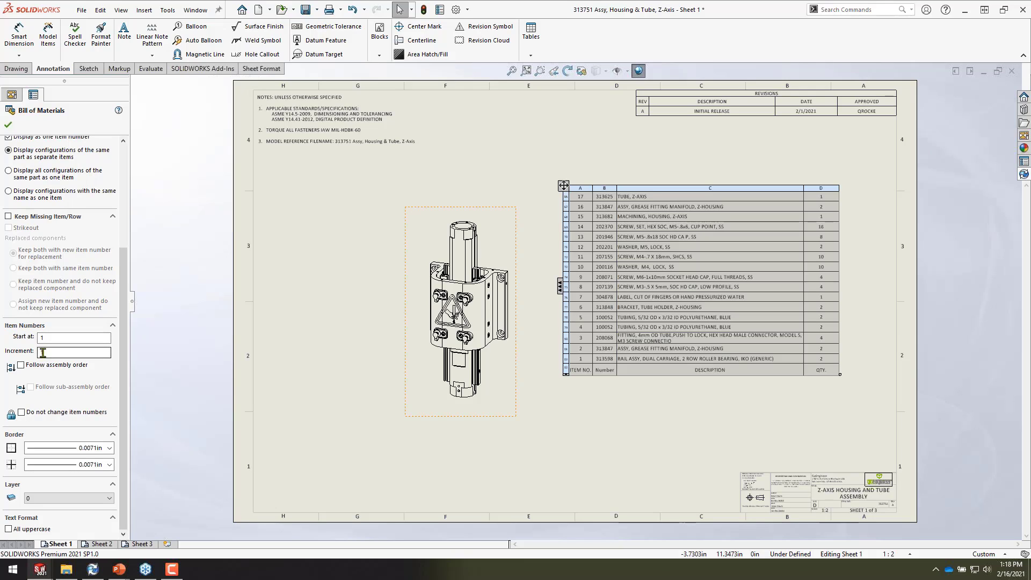
pyautogui.write('1')
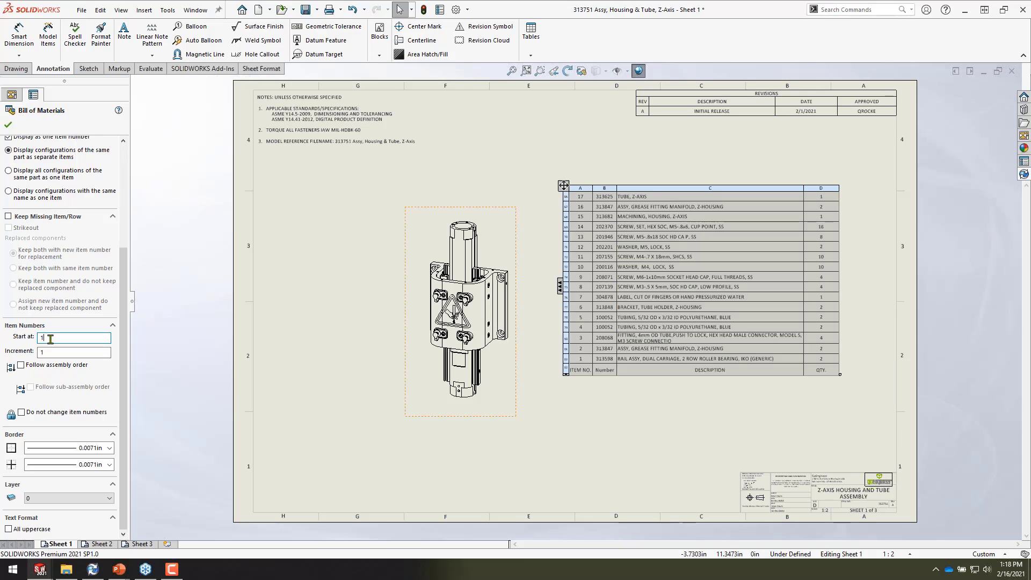
pyautogui.moveTo(50, 339); pyautogui.dragTo(25, 339)
pyautogui.write('5')
pyautogui.press('Tab')
pyautogui.moveTo(51, 352); pyautogui.dragTo(12, 350)
pyautogui.write('3')
pyautogui.press('Return')
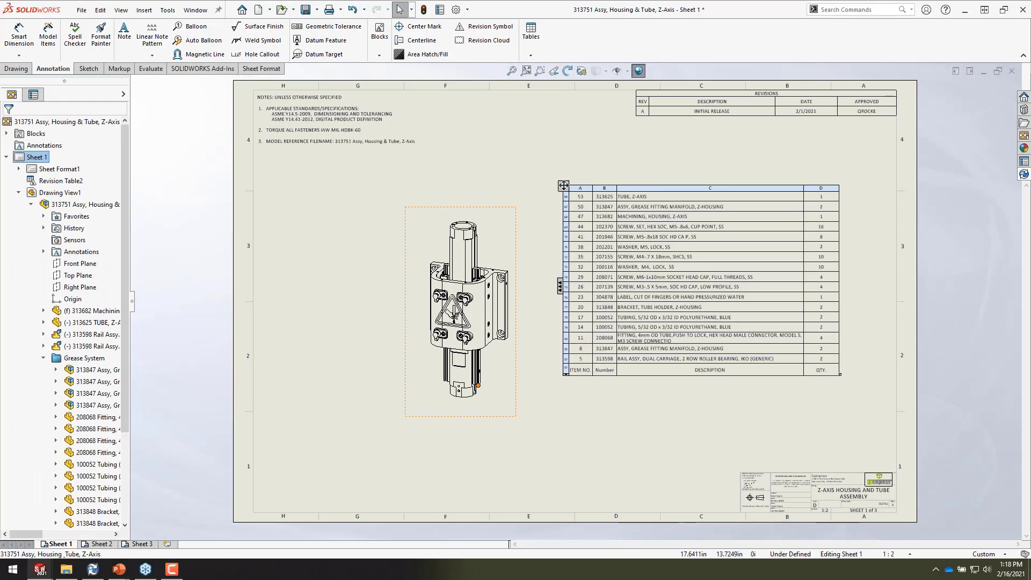
# Set the BOM item numbers to start at 1 with an increment of 1 and follow the assembly order
pyautogui.click(593, 350)
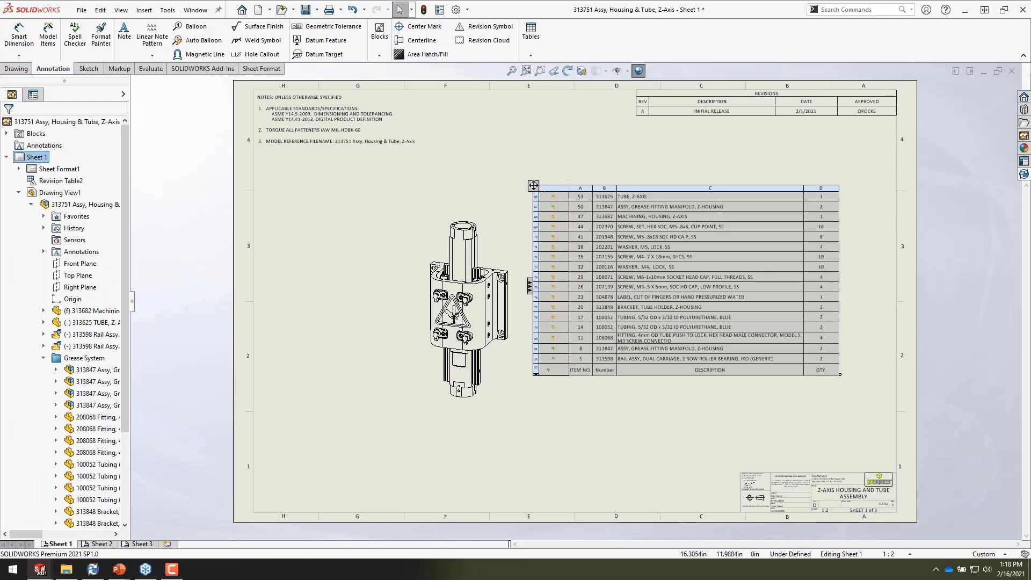
pyautogui.doubleClick(83, 410)
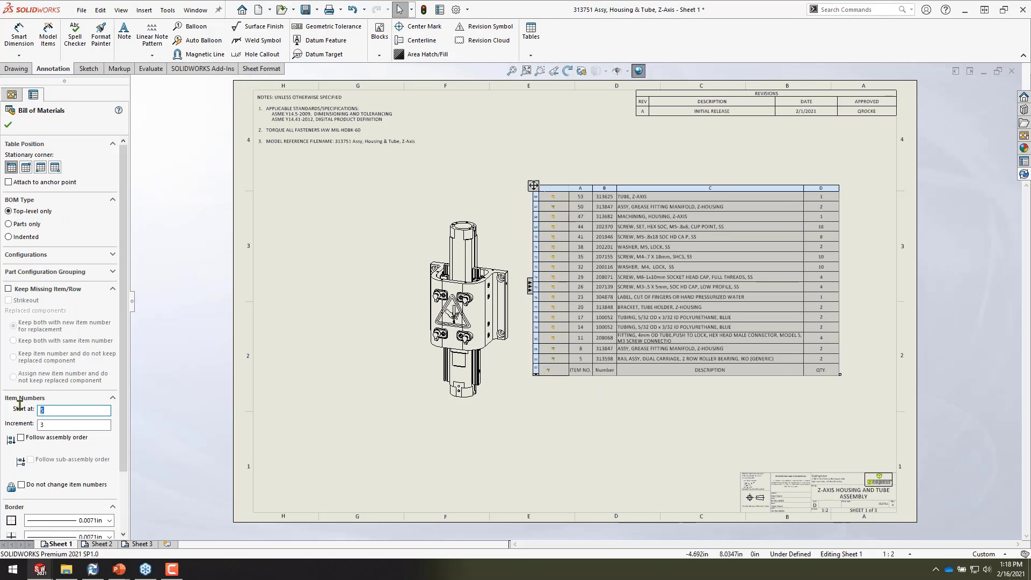
pyautogui.press('Tab')
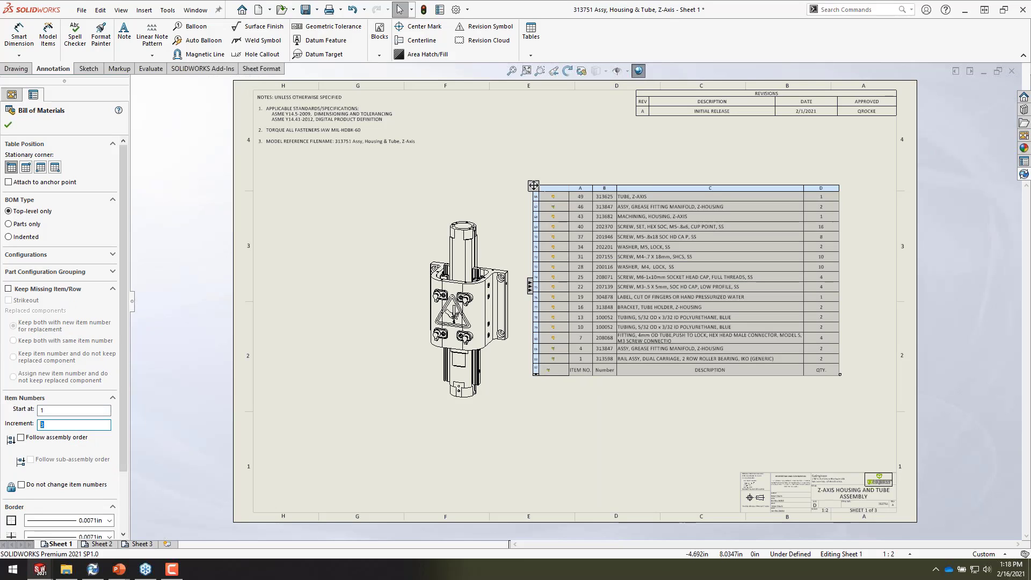
pyautogui.click(59, 444)
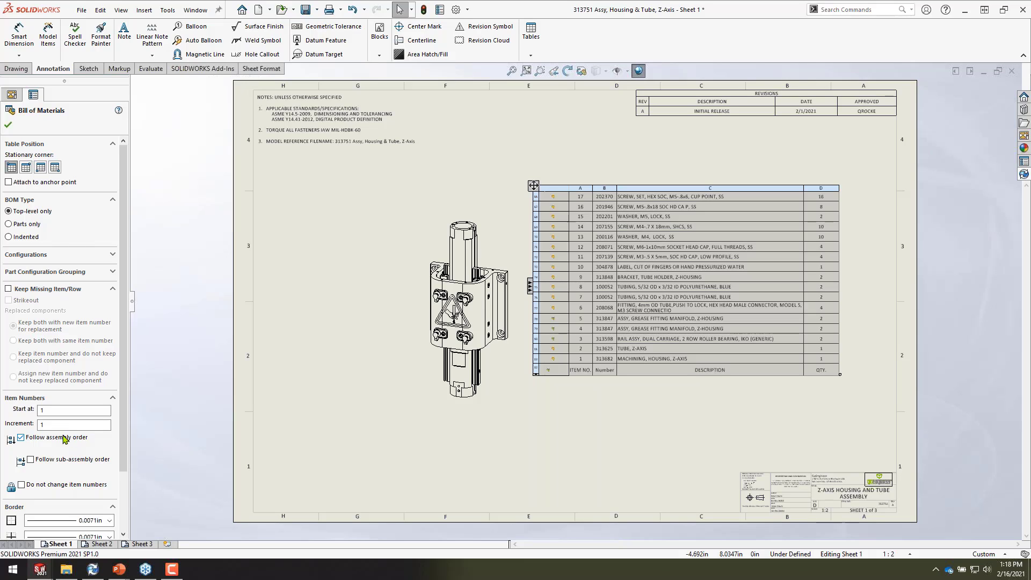
pyautogui.click(20, 437)
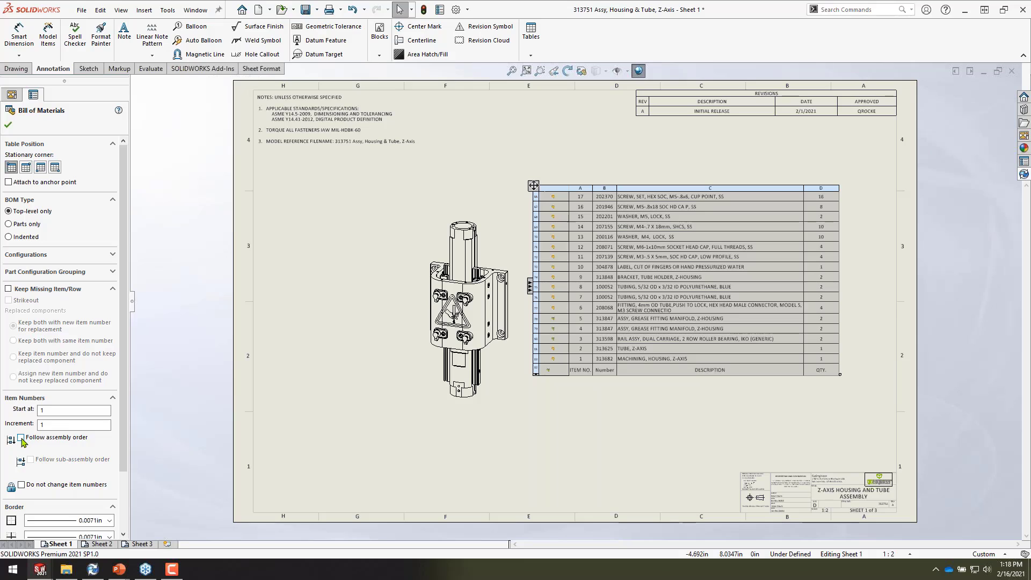
pyautogui.click(21, 438)
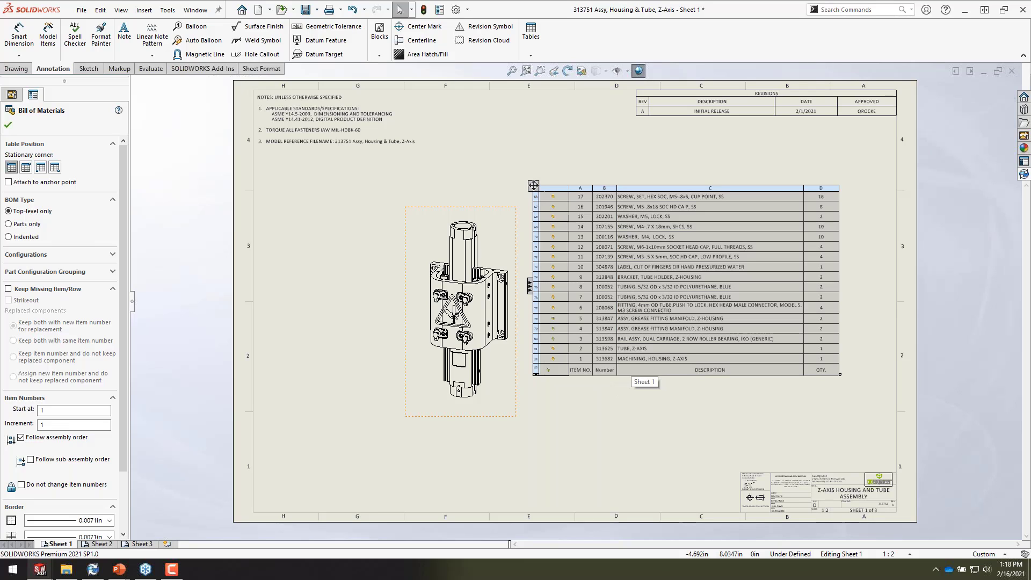
# Compare the BOM row order with the component tree and switch Follow assembly order off and on again
pyautogui.click(11, 94)
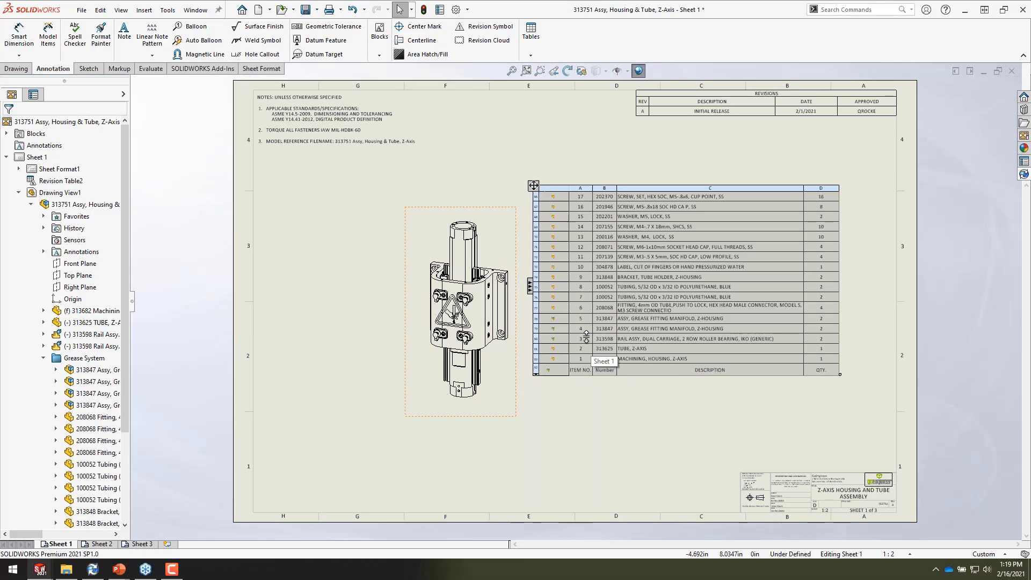
pyautogui.click(530, 289)
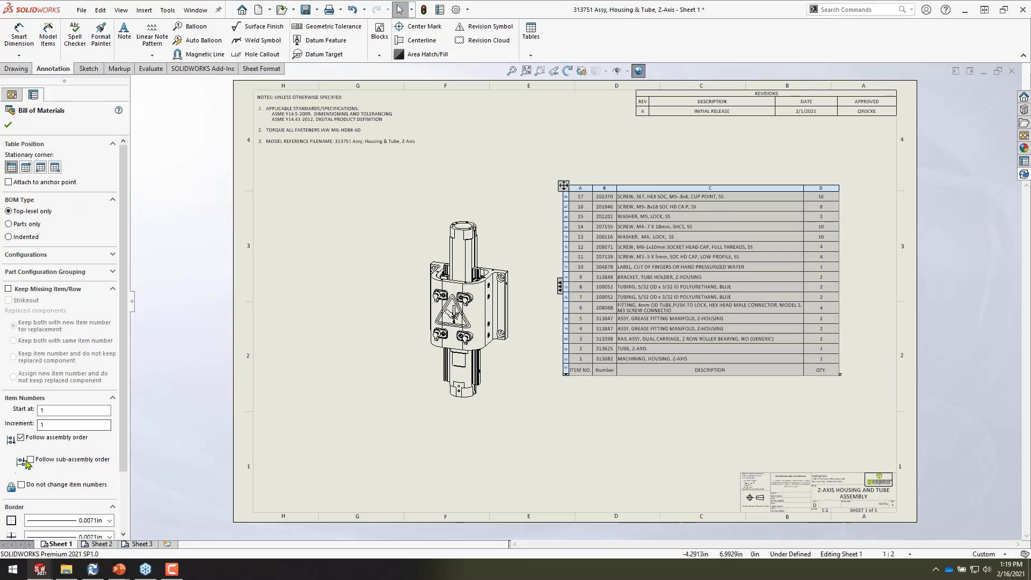
pyautogui.click(20, 437)
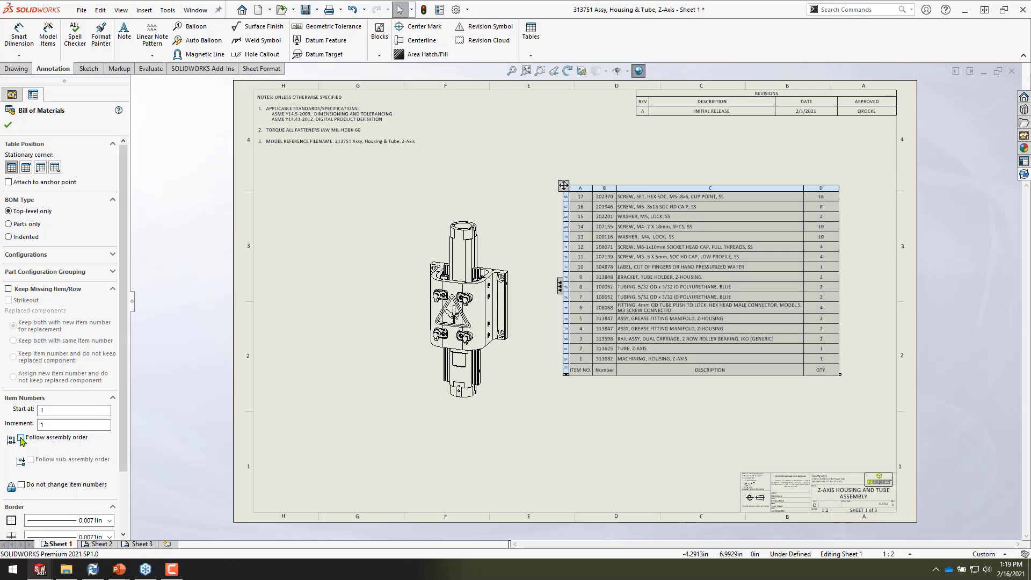
pyautogui.click(21, 438)
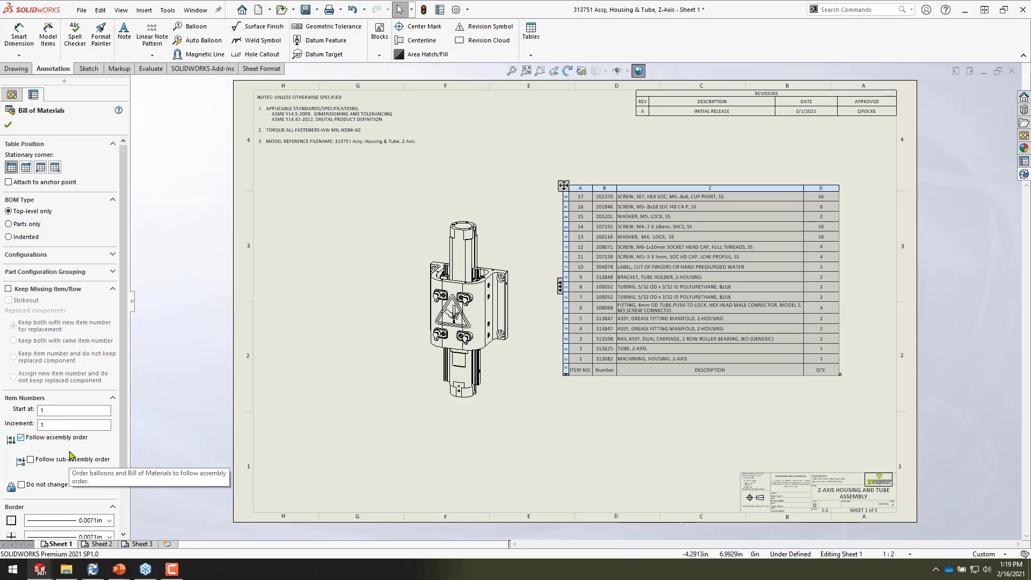
# Lock the bill of materials numbering by enabling Do not change item numbers
pyautogui.scroll(-3, 72, 456)
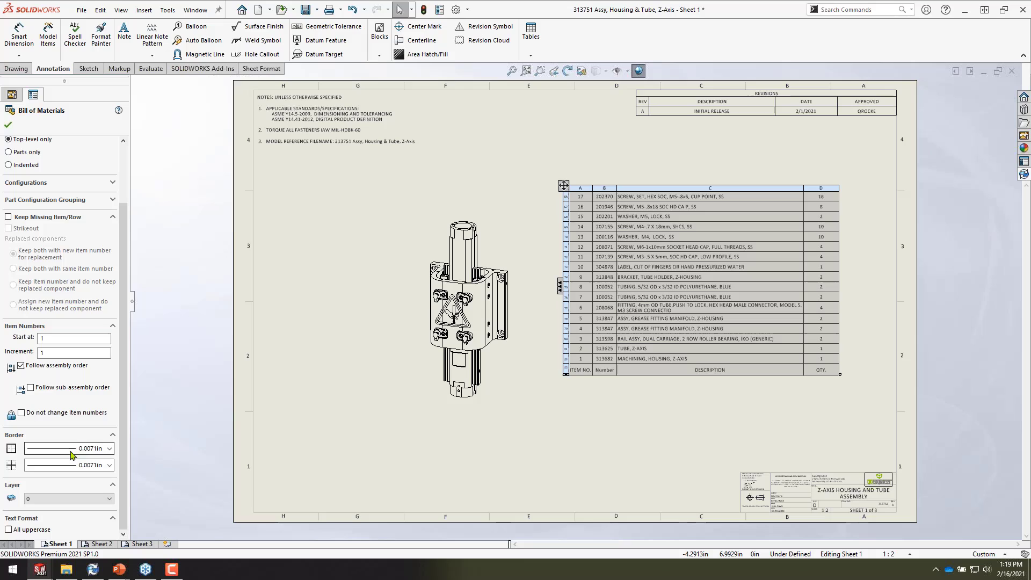
pyautogui.click(21, 413)
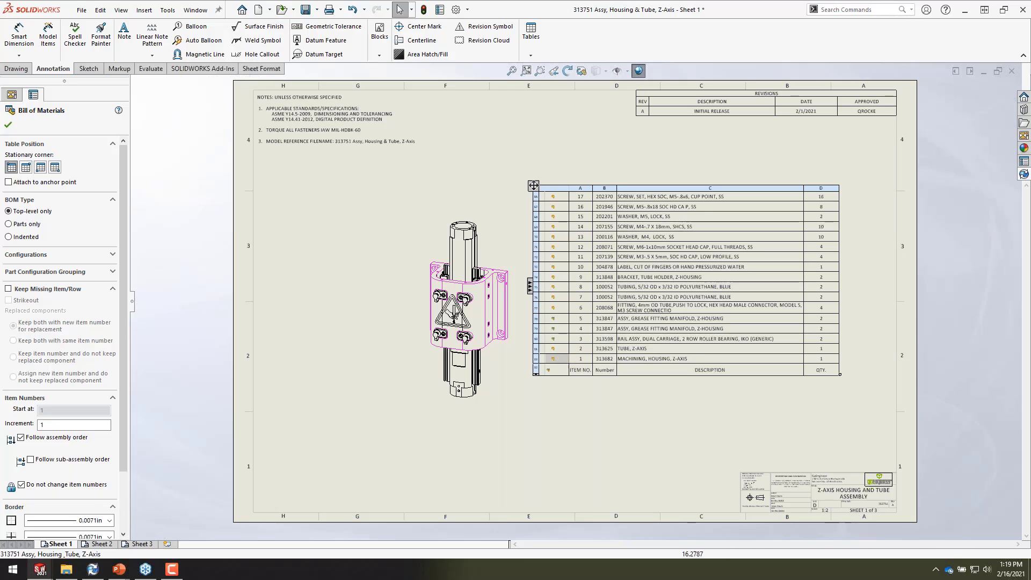
pyautogui.click(559, 359)
pyautogui.press('Escape')
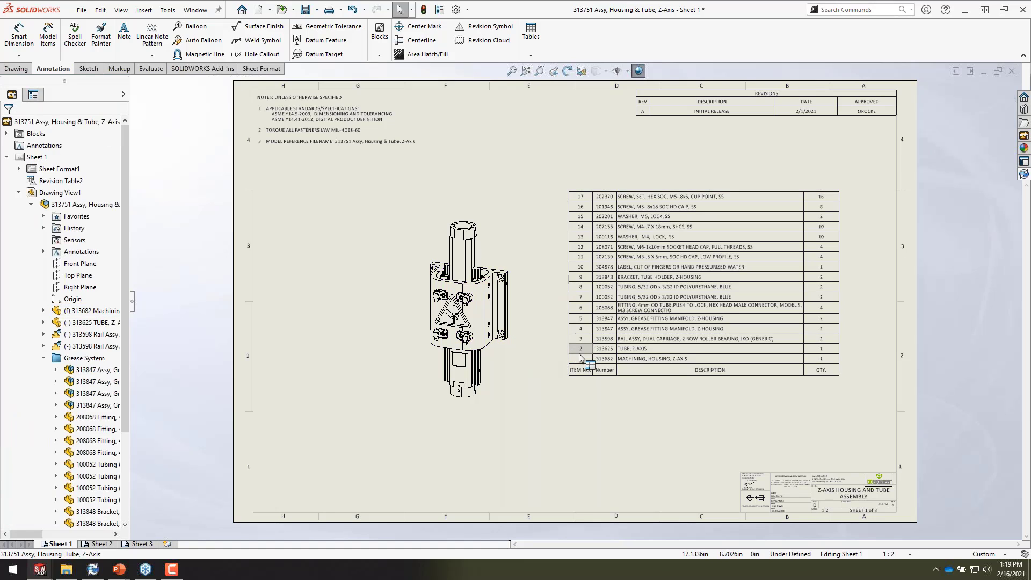
# Select the BOM rows for items 1 to 3, and turn off Follow assembly order for the table
pyautogui.click(578, 353)
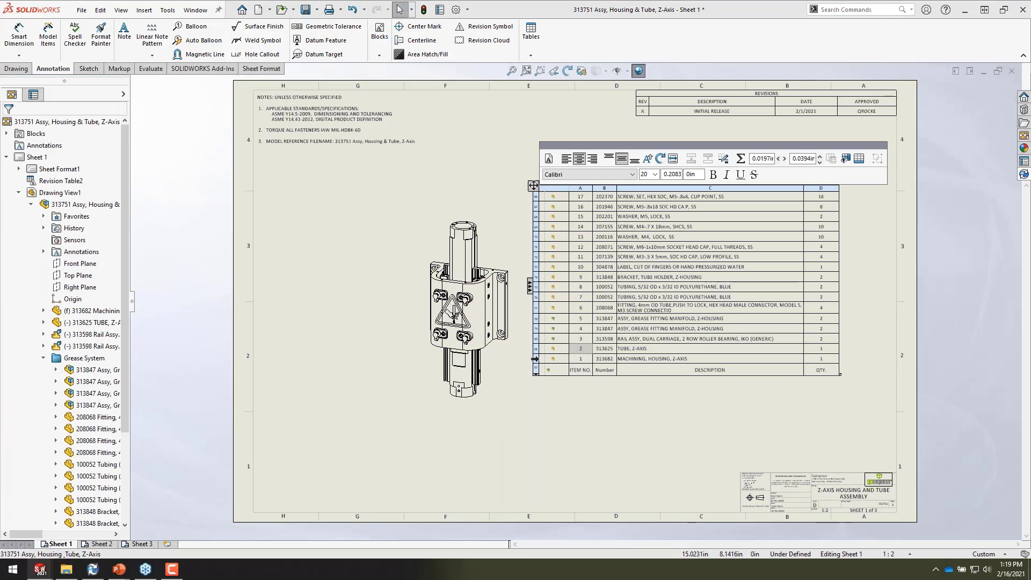
pyautogui.click(535, 338)
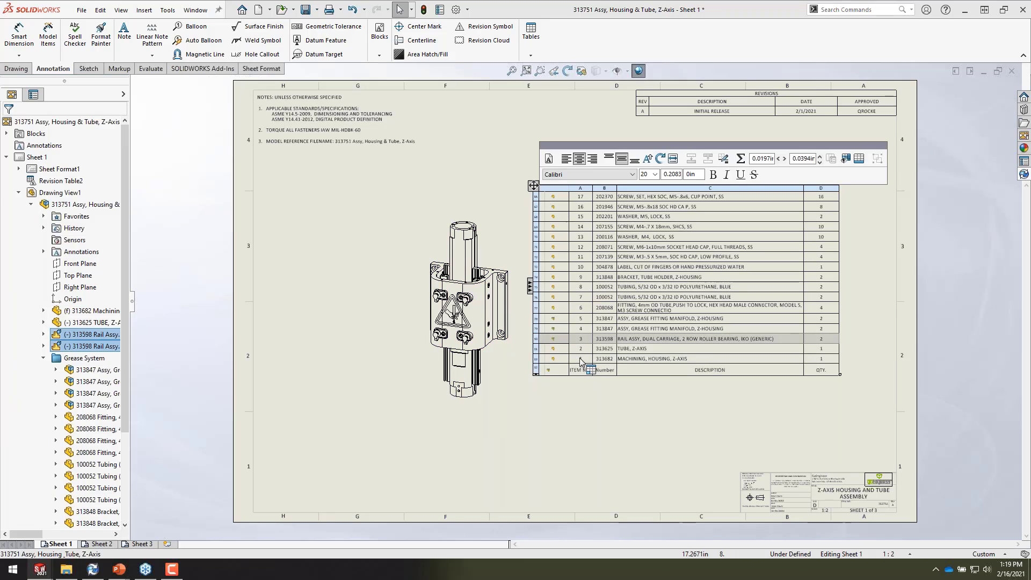
pyautogui.moveTo(580, 358); pyautogui.dragTo(581, 339)
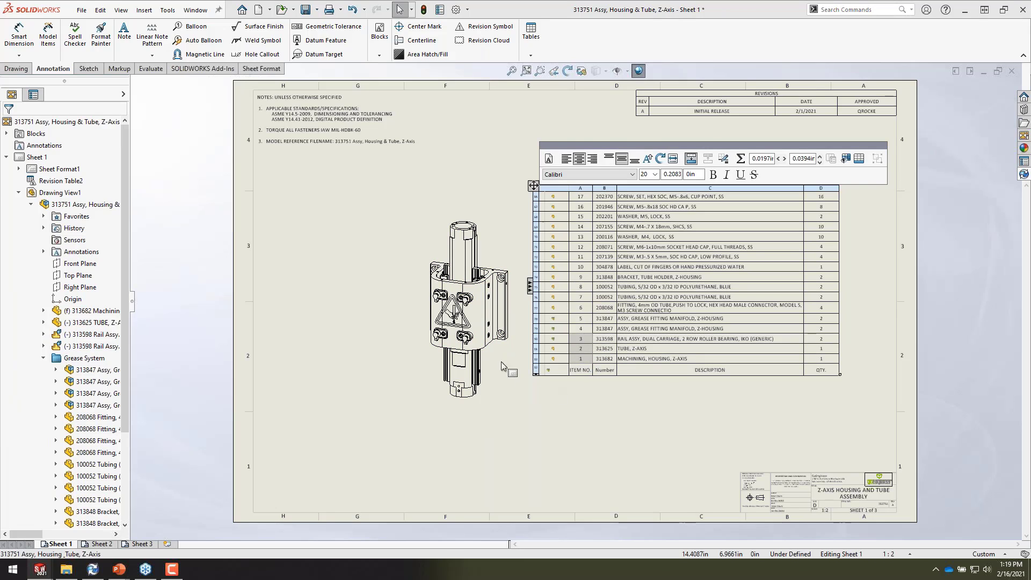
pyautogui.click(530, 290)
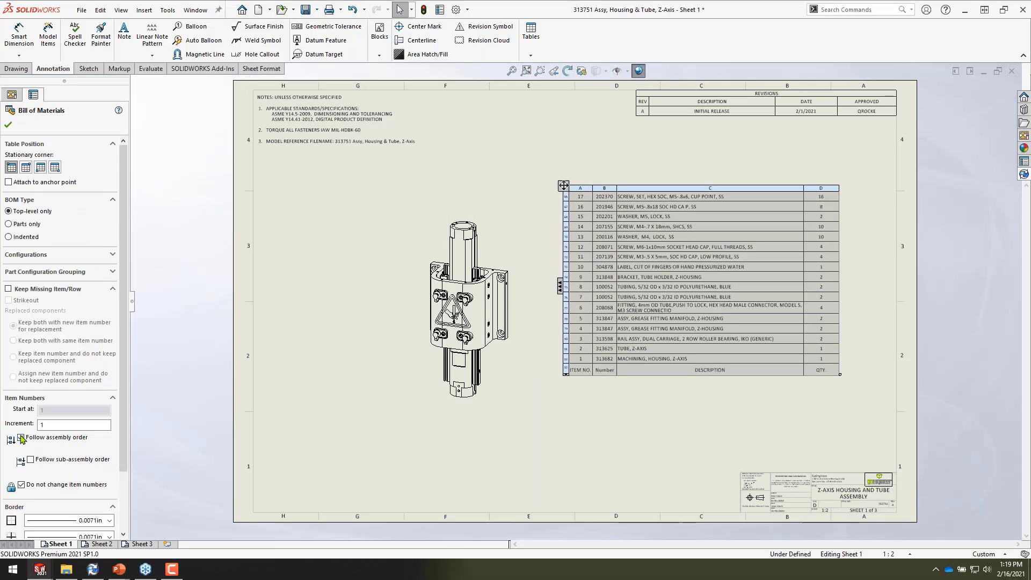
pyautogui.click(22, 437)
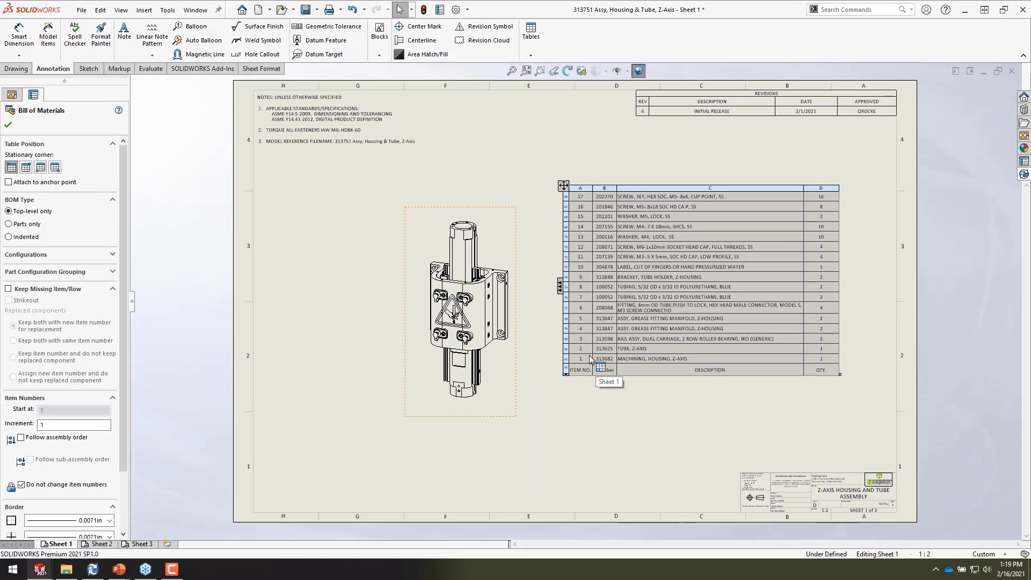
# Move the rail assembly row 313598 up in the BOM, between screw 201946 and washer 202201
pyautogui.moveTo(590, 359); pyautogui.dragTo(602, 348)
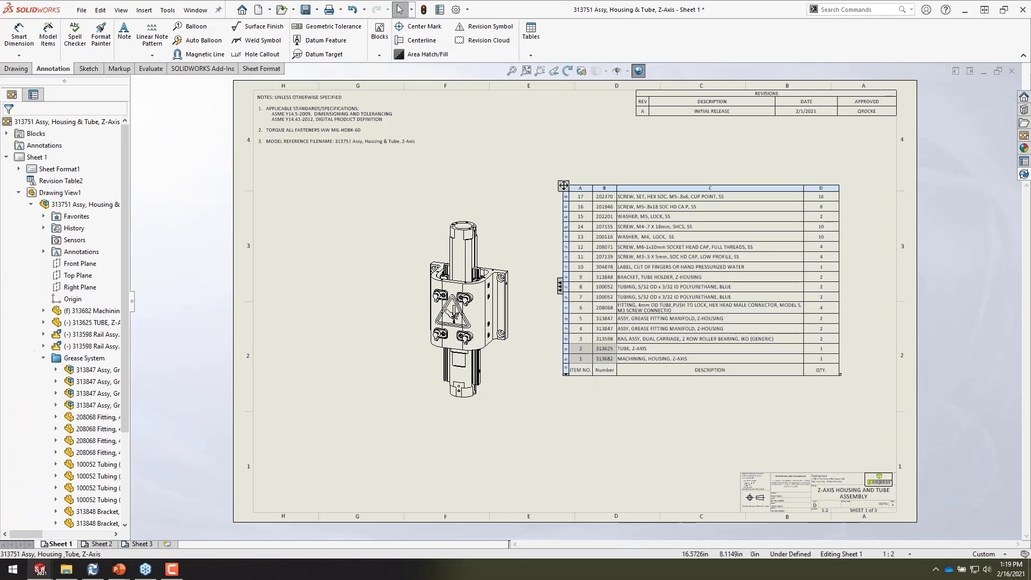
pyautogui.click(564, 357)
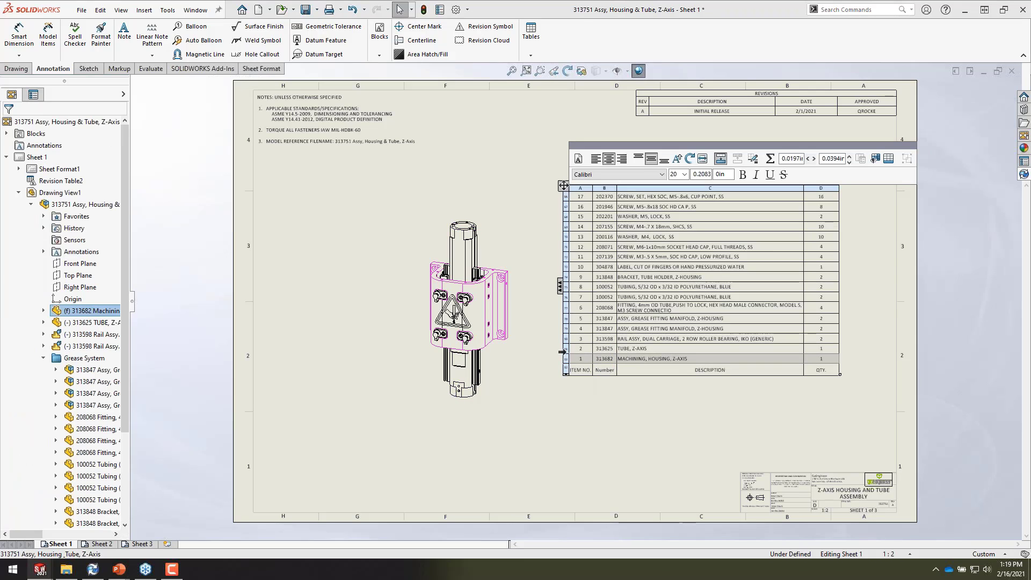
pyautogui.click(560, 286)
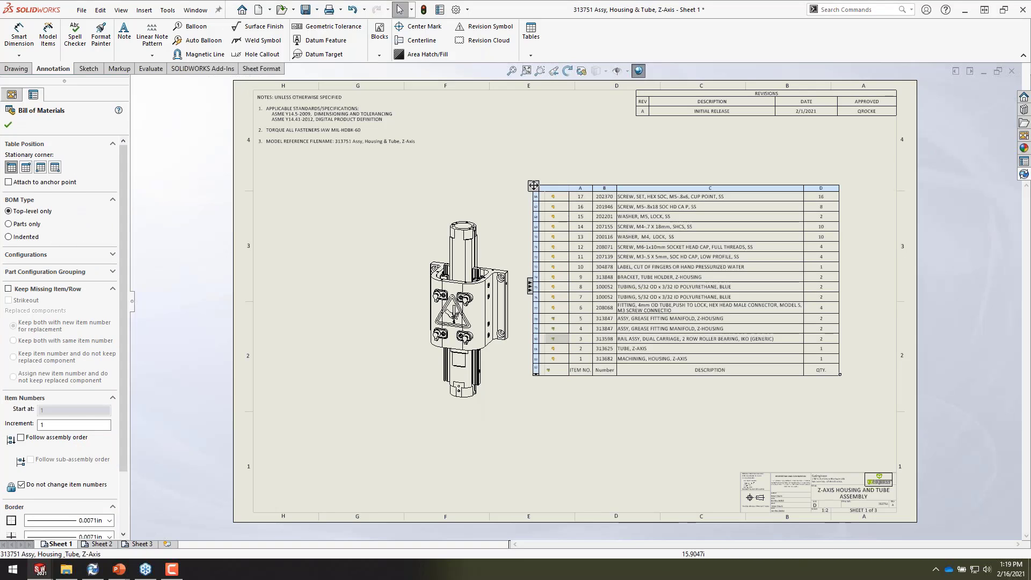
pyautogui.press('Escape')
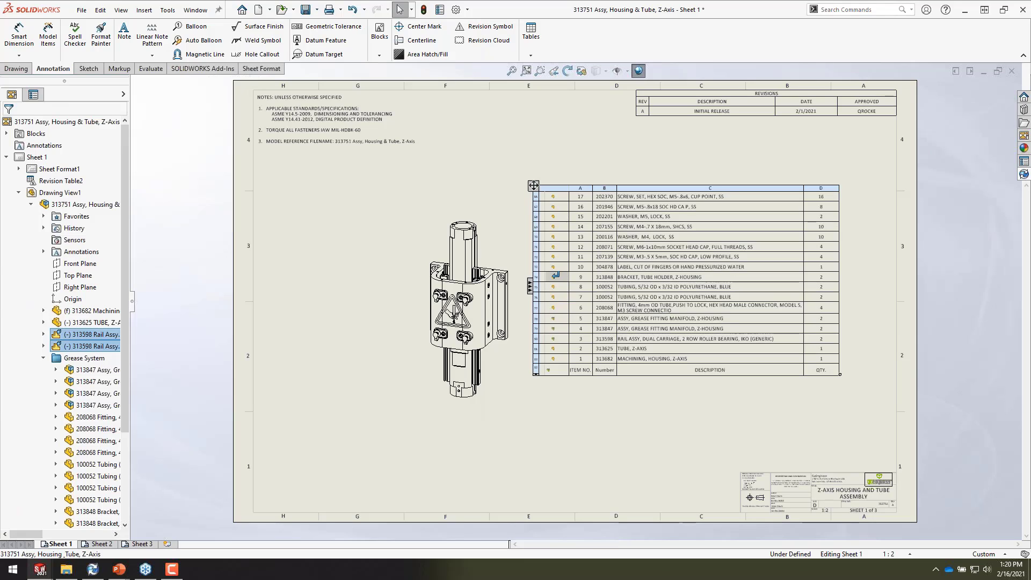
pyautogui.moveTo(555, 277)
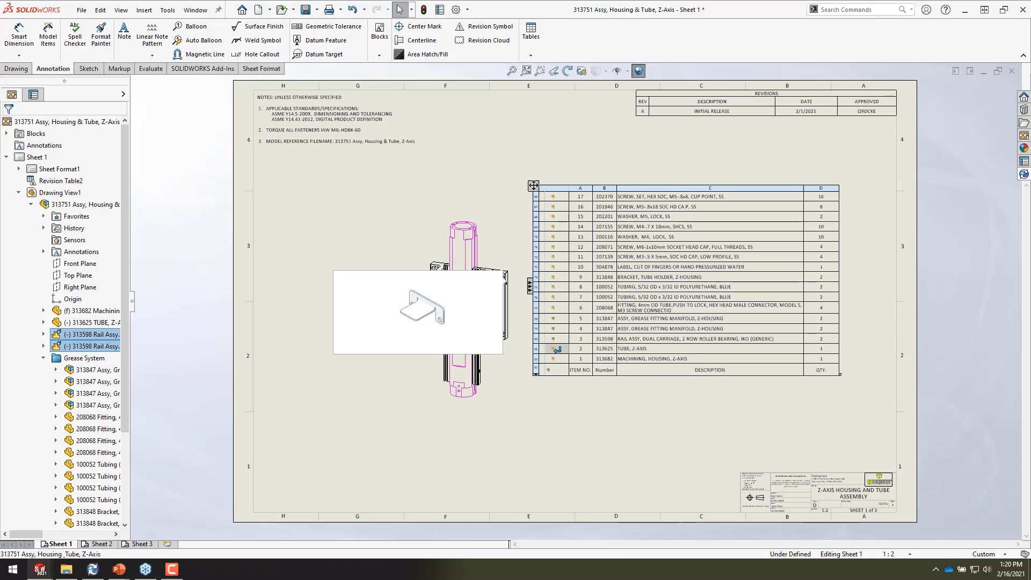
pyautogui.moveTo(556, 348)
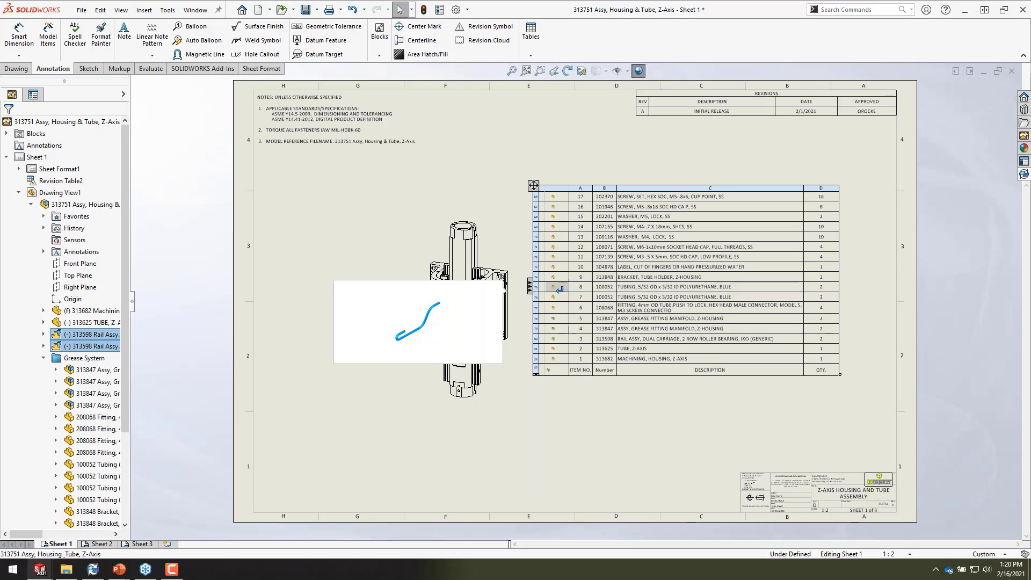
pyautogui.moveTo(559, 289)
pyautogui.mouseDown()
pyautogui.moveTo(559, 206)
pyautogui.moveTo(577, 215)
pyautogui.mouseUp()
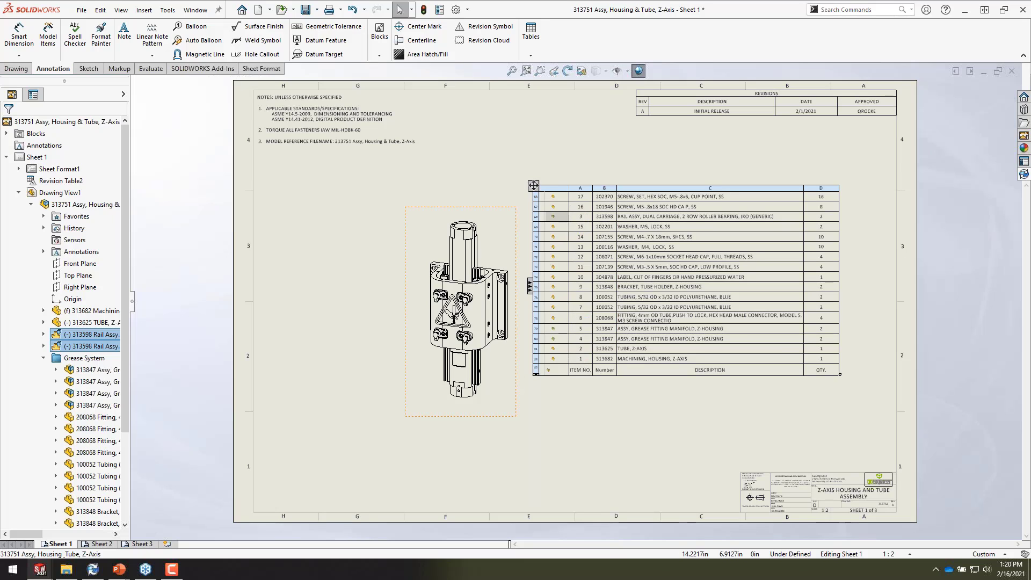
# Unlock the BOM numbering by disabling Do not change item numbers so the rows renumber in their current order
pyautogui.click(530, 289)
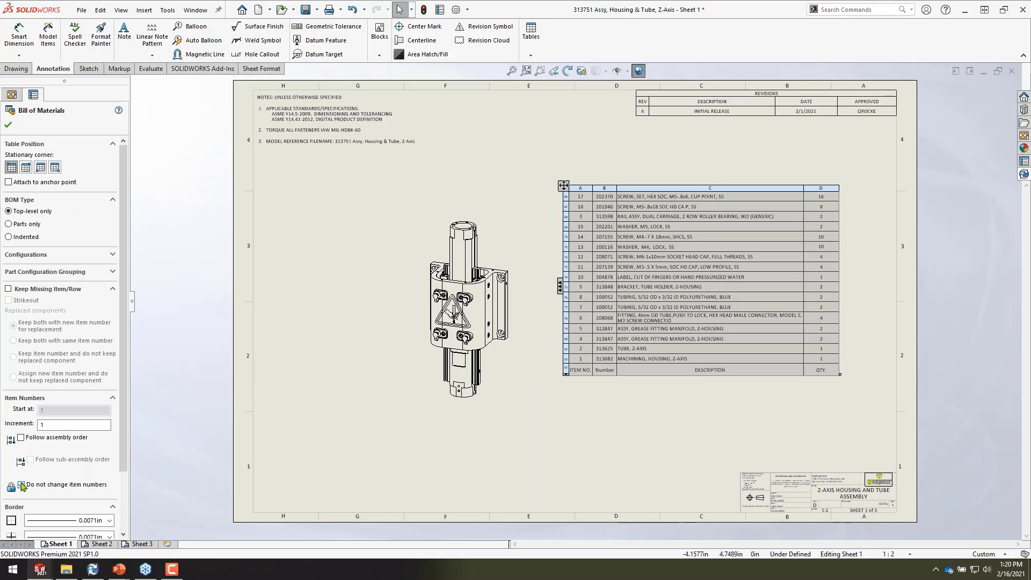
pyautogui.click(21, 485)
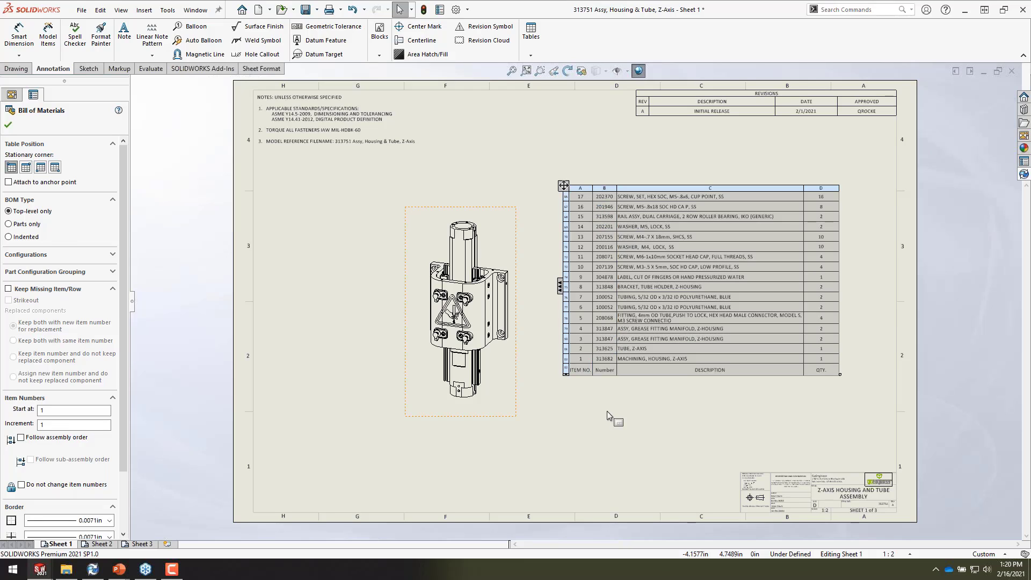
pyautogui.press('Escape')
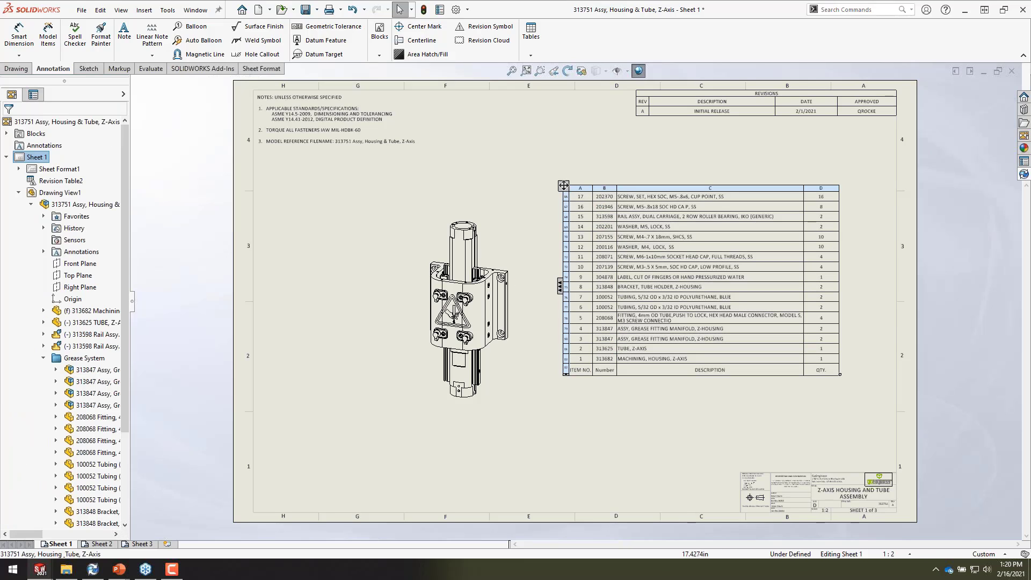
# Exclude the machining housing 313682 from the bill of materials through its assembly structure entry
pyautogui.click(574, 359)
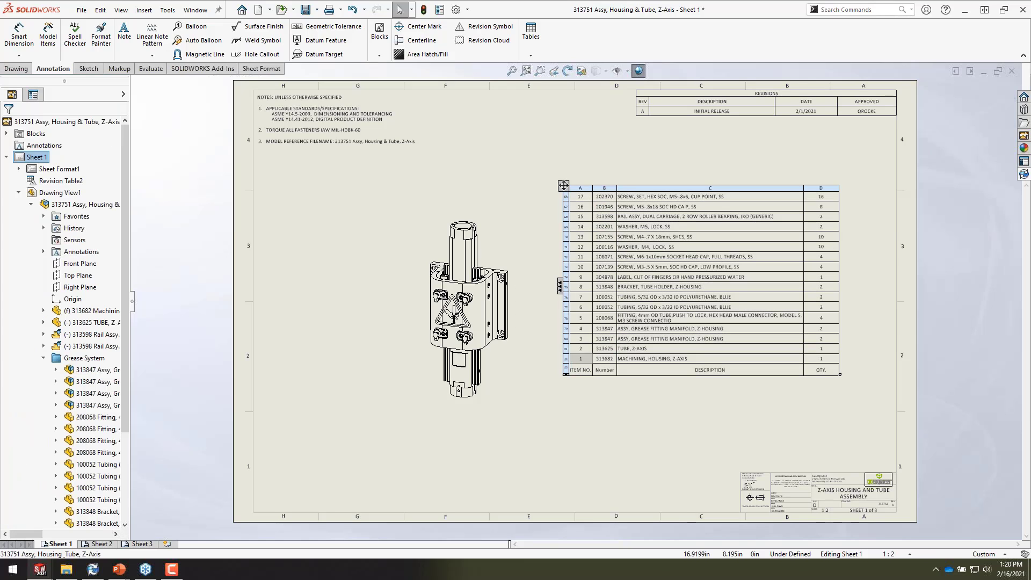
pyautogui.click(560, 286)
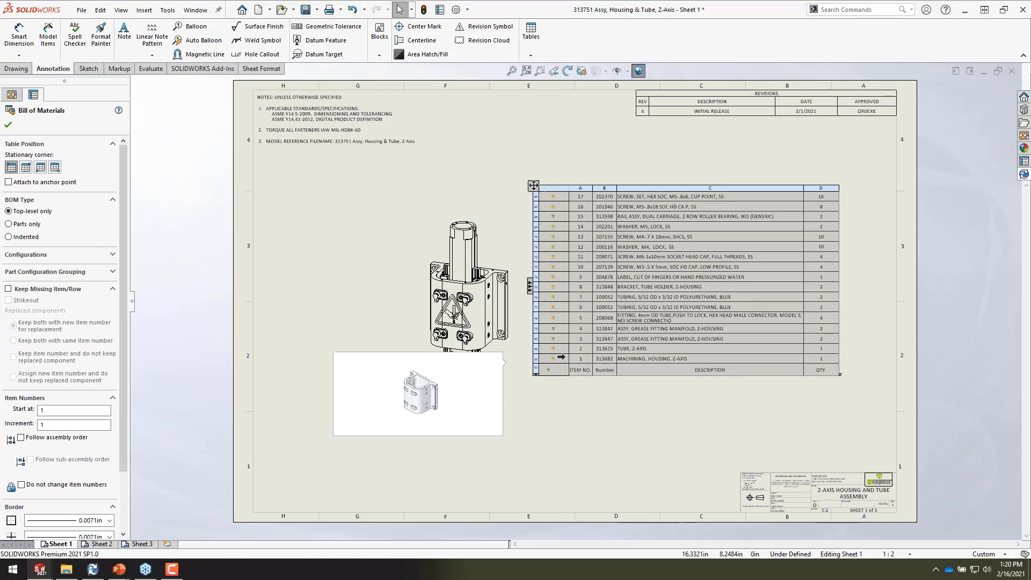
pyautogui.rightClick(562, 360)
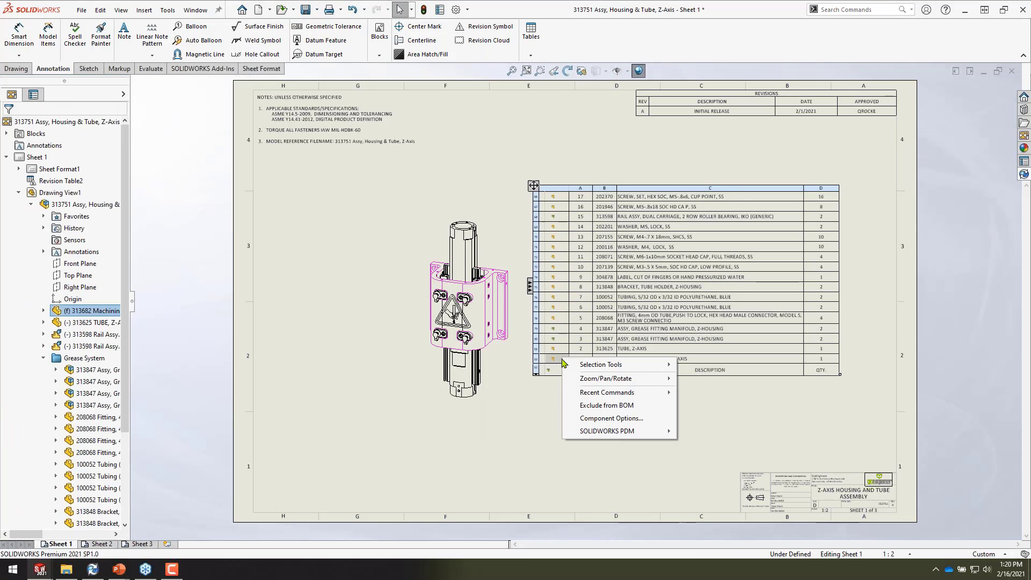
pyautogui.click(602, 405)
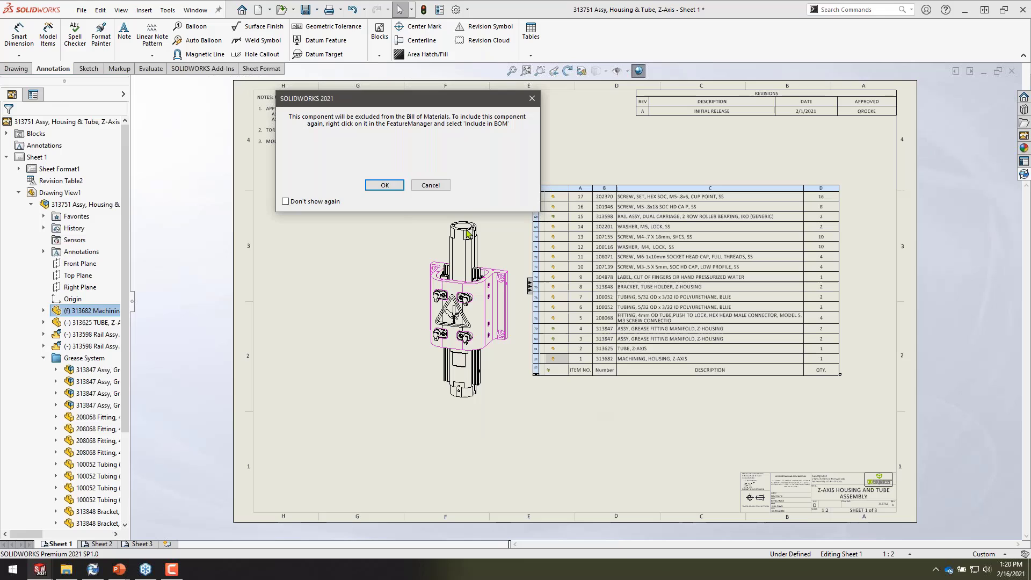
pyautogui.click(384, 186)
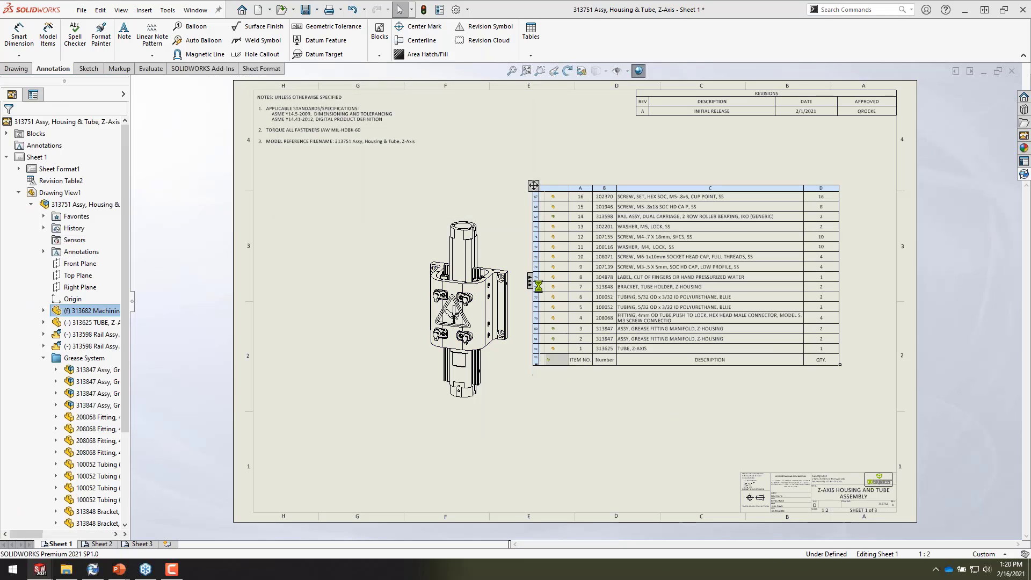
# Check the options of the excluded machining housing 313682 in the component tree for including it in the BOM
pyautogui.rightClick(105, 316)
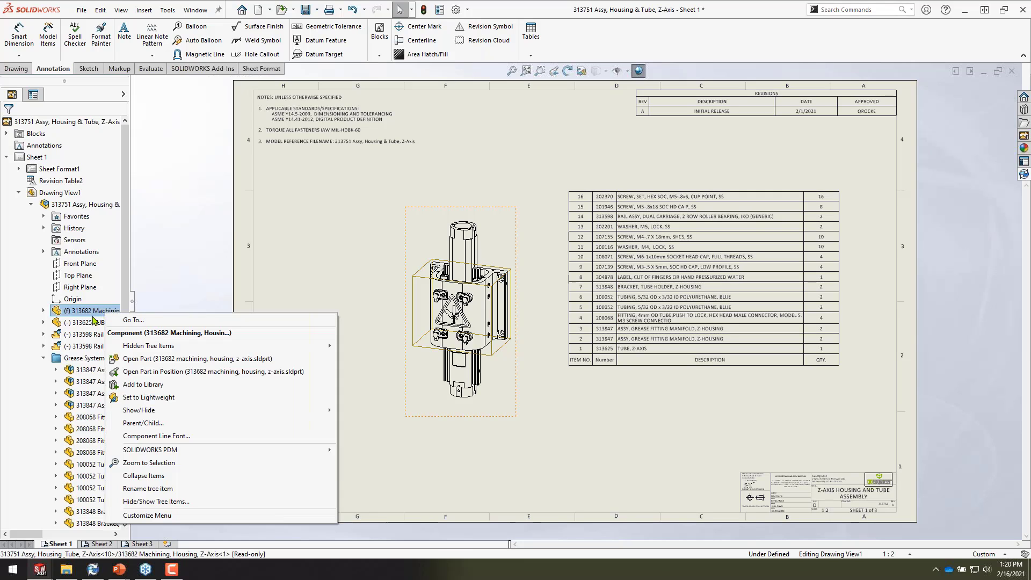
pyautogui.click(299, 280)
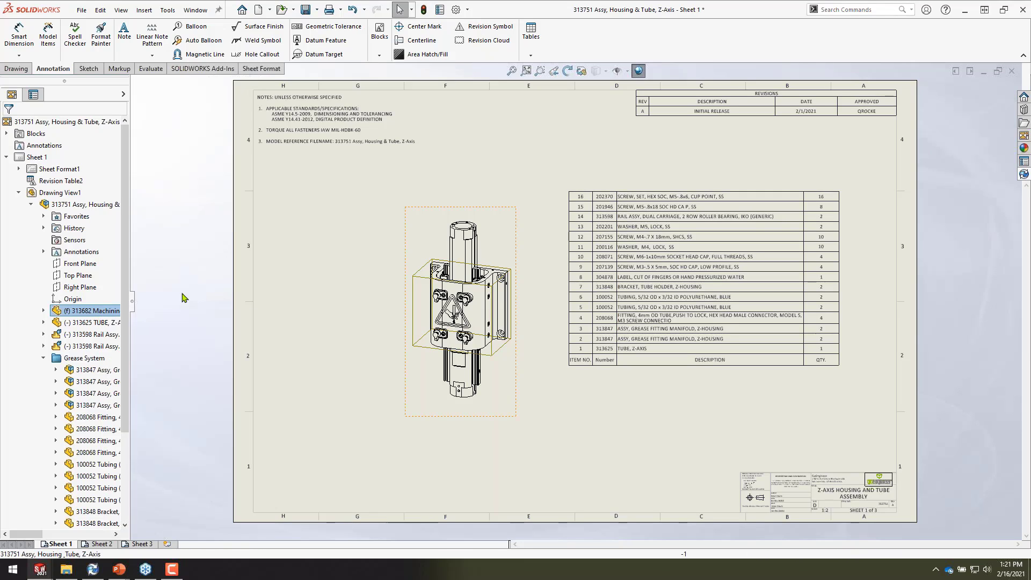
pyautogui.rightClick(95, 311)
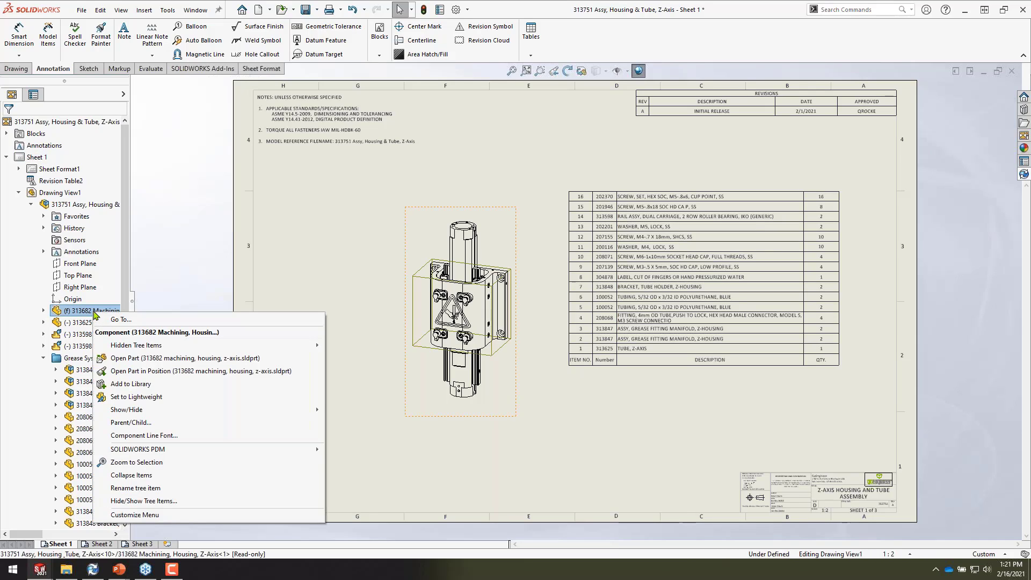
pyautogui.click(372, 268)
pyautogui.click(607, 350)
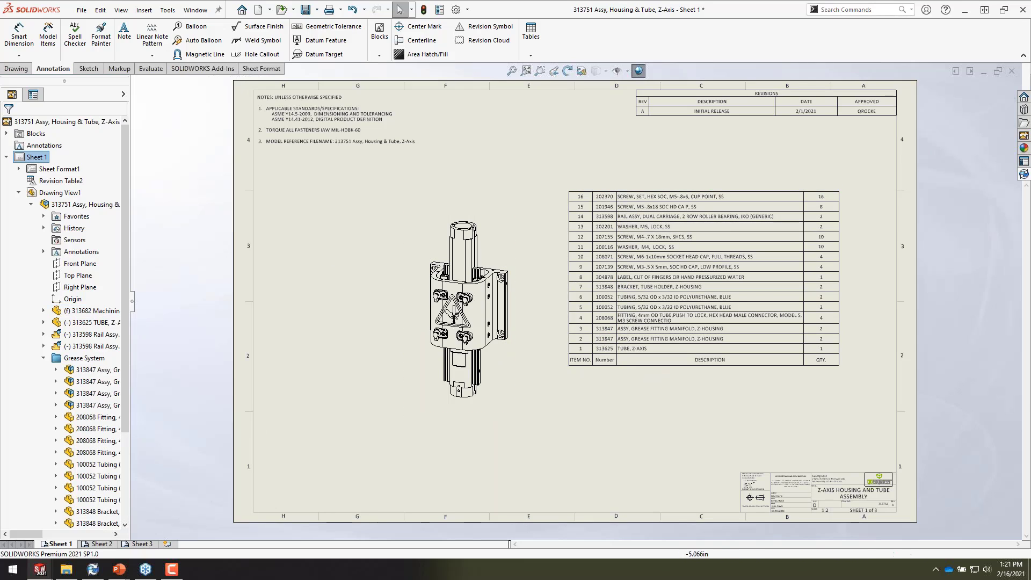
pyautogui.moveTo(127, 374); pyautogui.dragTo(133, 463)
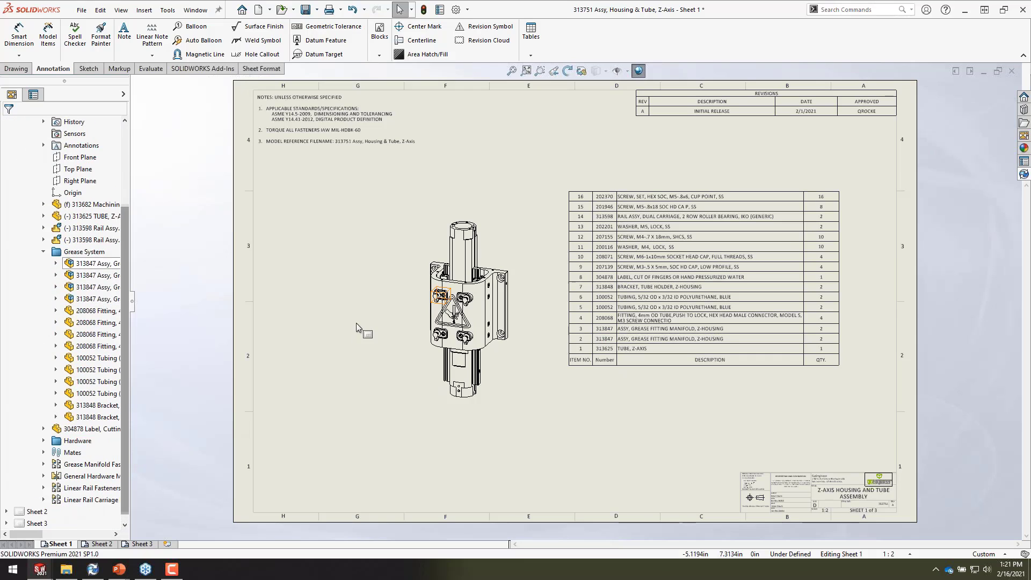
# Set the text format of the bill of materials to all uppercase
pyautogui.click(530, 282)
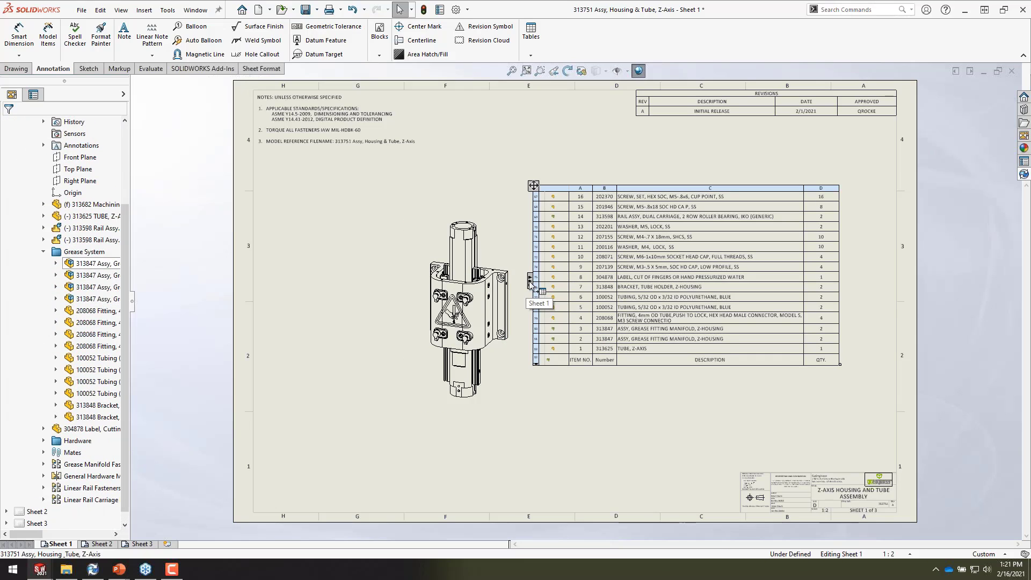
pyautogui.scroll(-5, 81, 405)
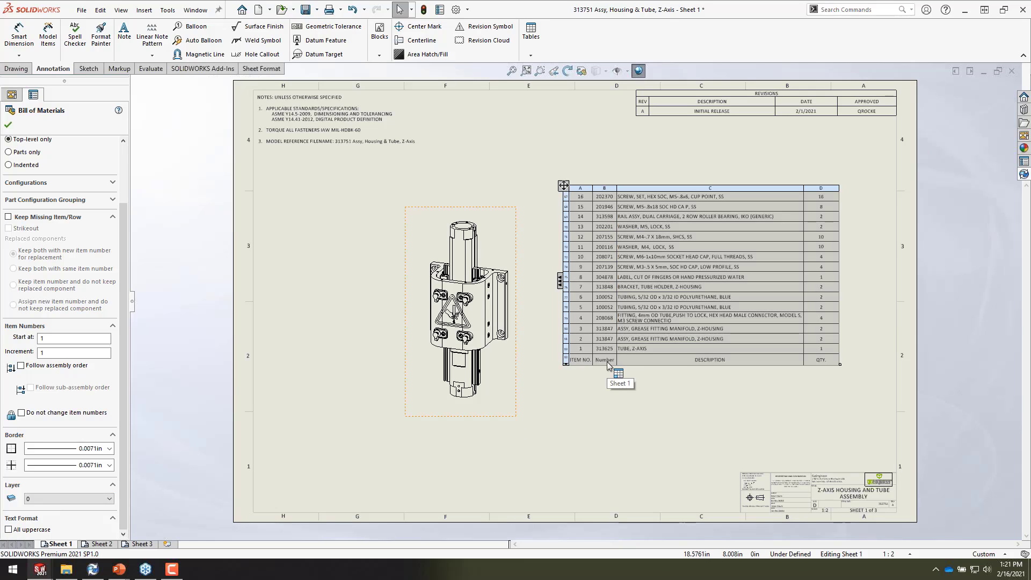
pyautogui.click(8, 530)
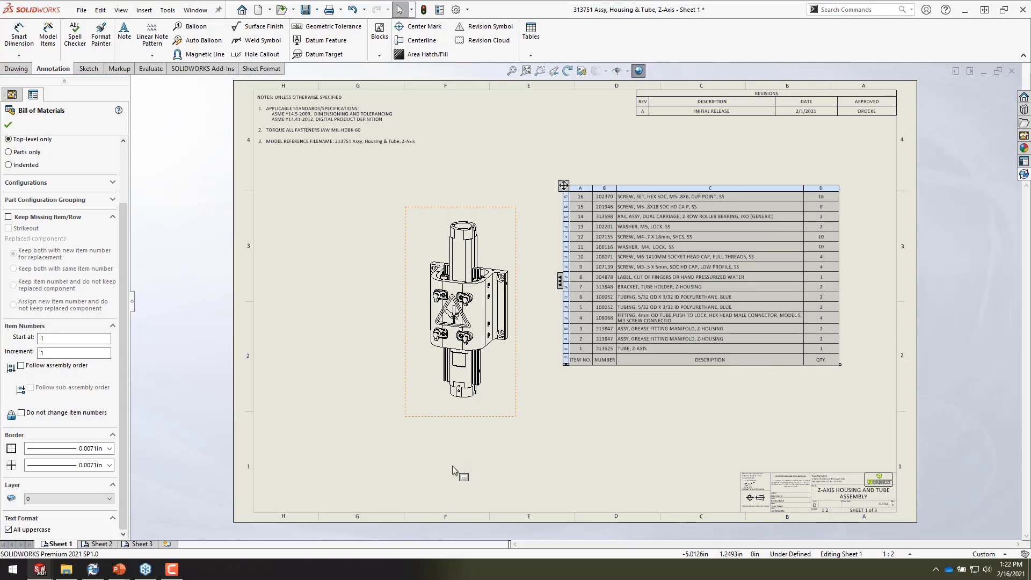
pyautogui.click(408, 468)
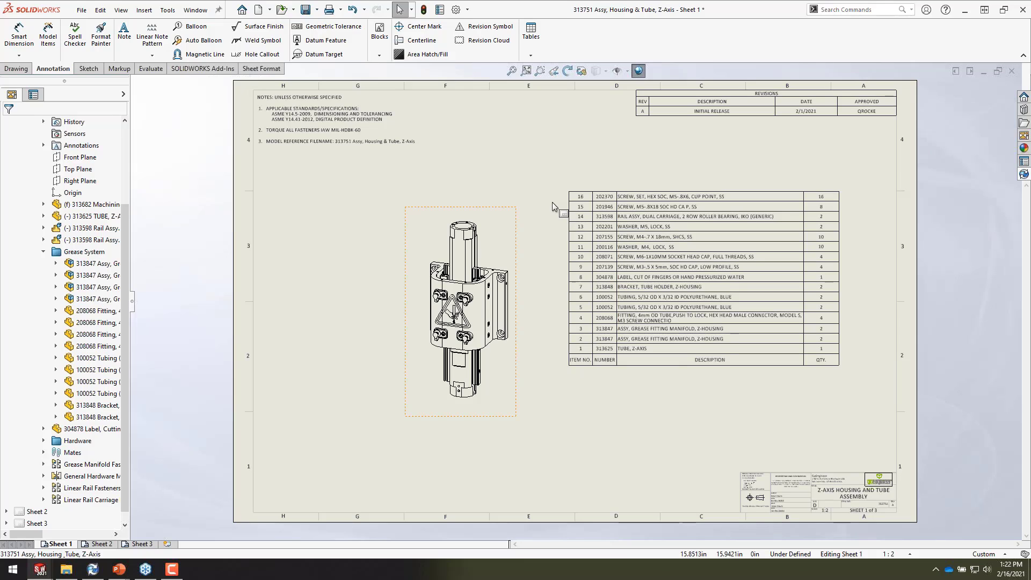
# Move the bill of materials from Sheet 1 to Sheet 2
pyautogui.moveTo(564, 185)
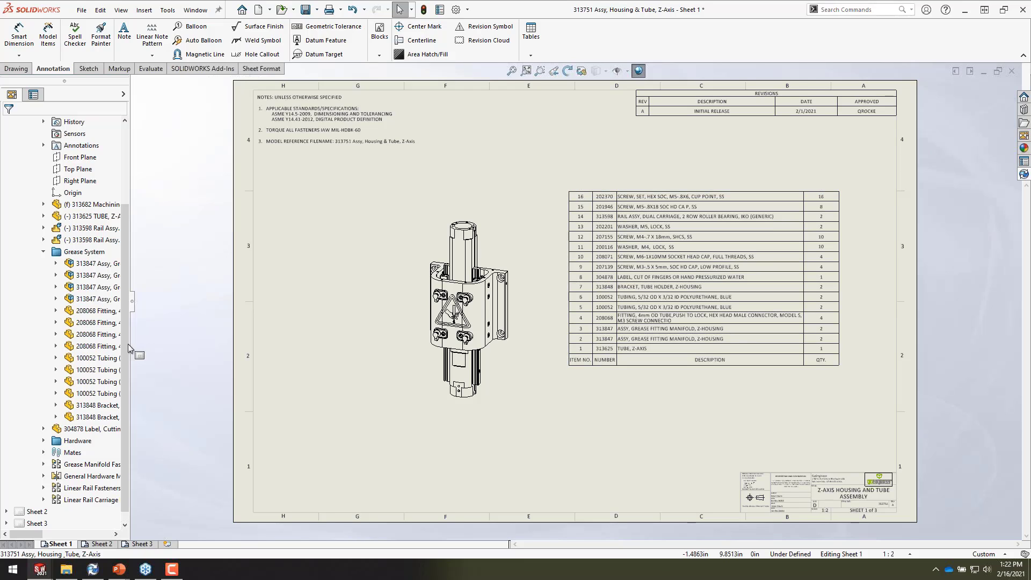
pyautogui.scroll(1, 134, 291)
pyautogui.scroll(2, 134, 290)
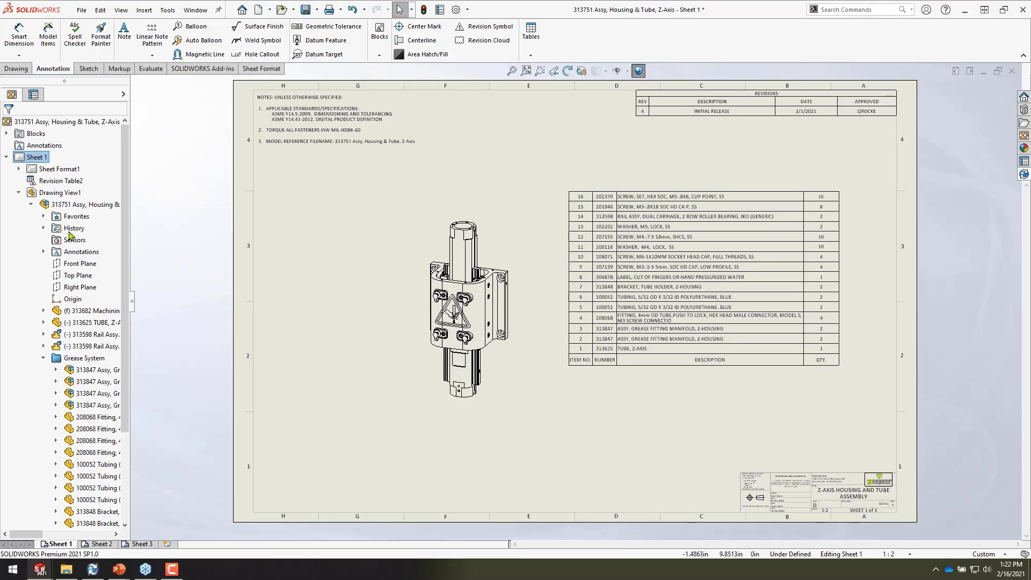
pyautogui.click(19, 192)
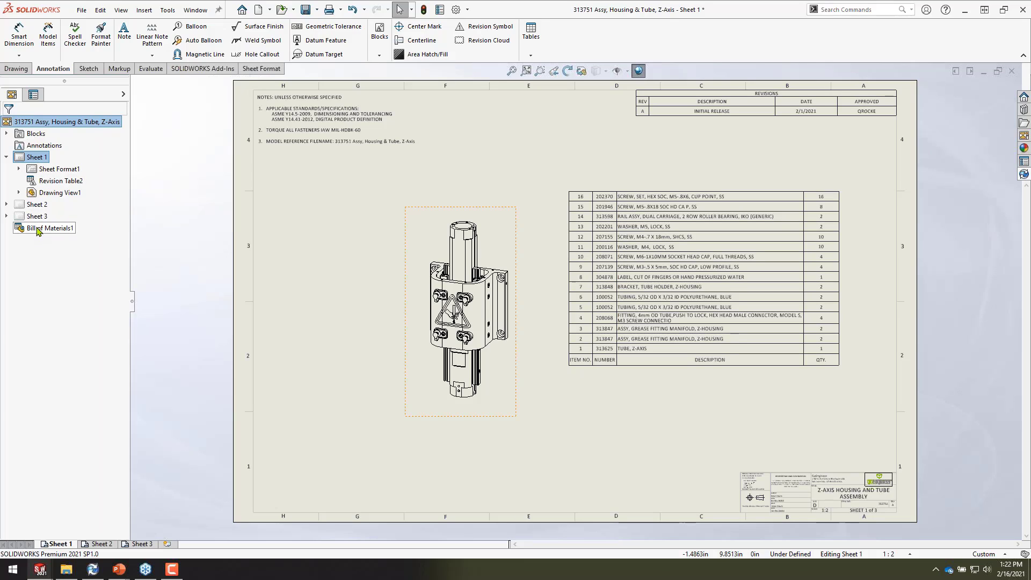
pyautogui.moveTo(37, 230); pyautogui.dragTo(31, 204)
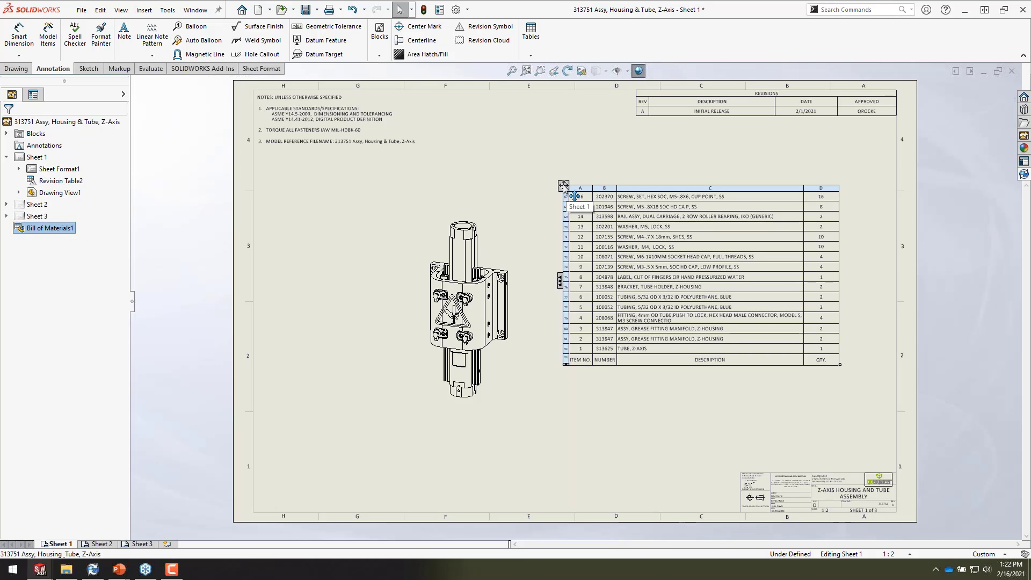
pyautogui.moveTo(563, 184)
pyautogui.mouseDown()
pyautogui.moveTo(475, 268)
pyautogui.moveTo(281, 416)
pyautogui.moveTo(153, 545)
pyautogui.moveTo(453, 387)
pyautogui.moveTo(626, 249)
pyautogui.moveTo(610, 207)
pyautogui.moveTo(288, 368)
pyautogui.moveTo(104, 543)
pyautogui.mouseUp()
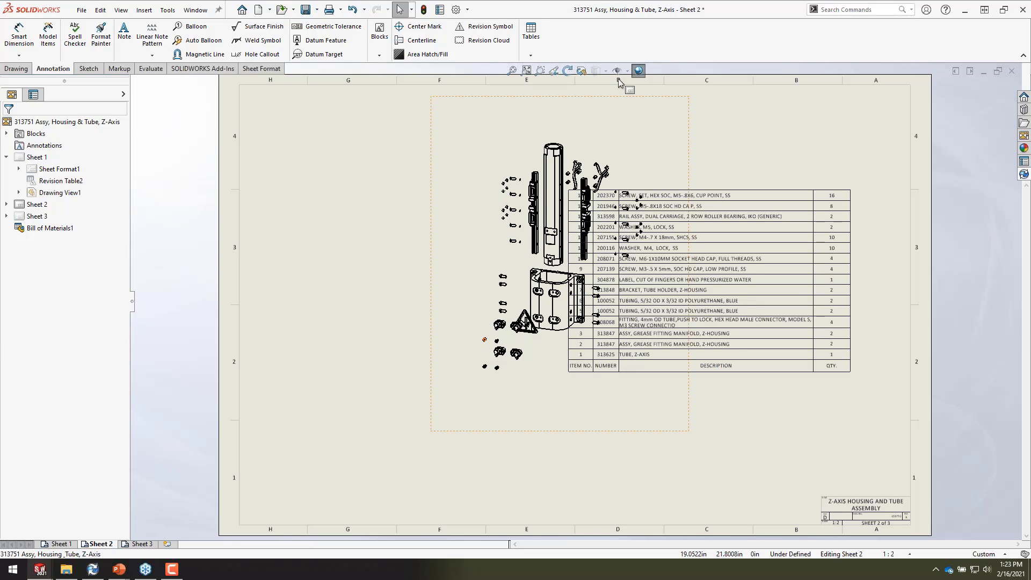
# Separate the exploded view from the BOM on Sheet 2 and place the table directly above the title block
pyautogui.moveTo(617, 107); pyautogui.dragTo(489, 116)
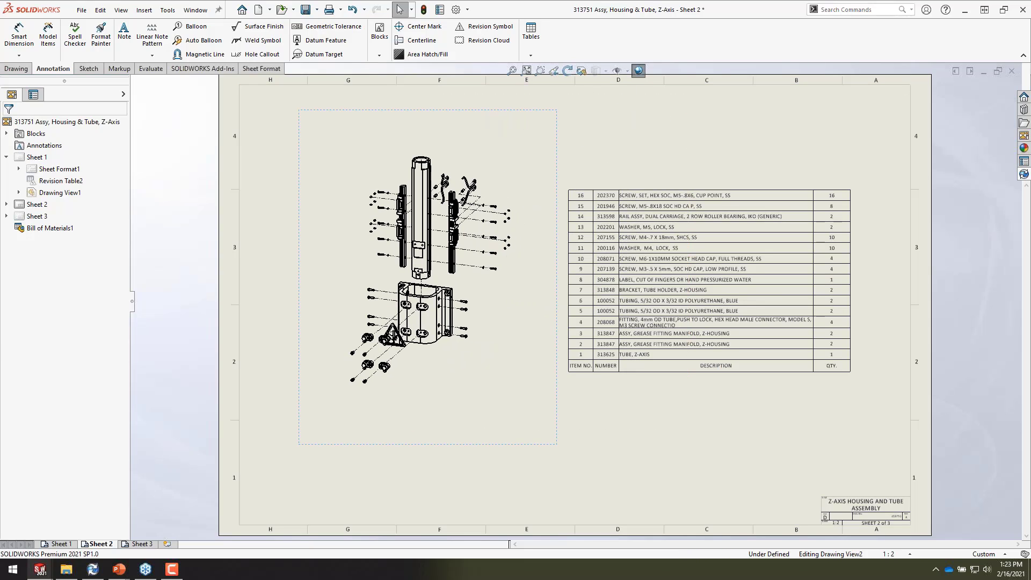
pyautogui.moveTo(563, 184); pyautogui.dragTo(627, 316)
pyautogui.click(617, 309)
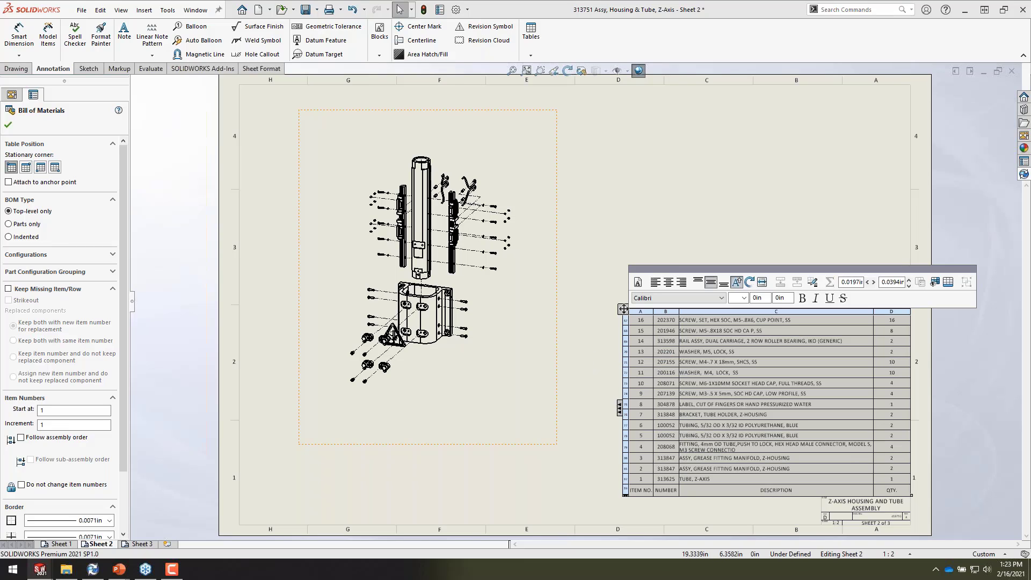
# Link the exploded view's balloon text to the Bill of Materials1 table through the drawing view properties
pyautogui.click(529, 403)
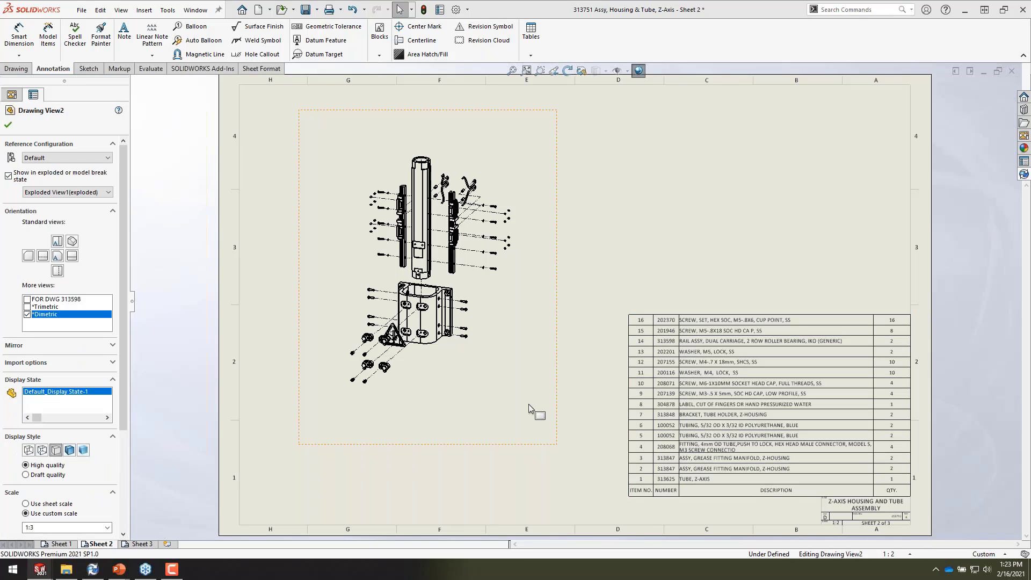
pyautogui.rightClick(528, 404)
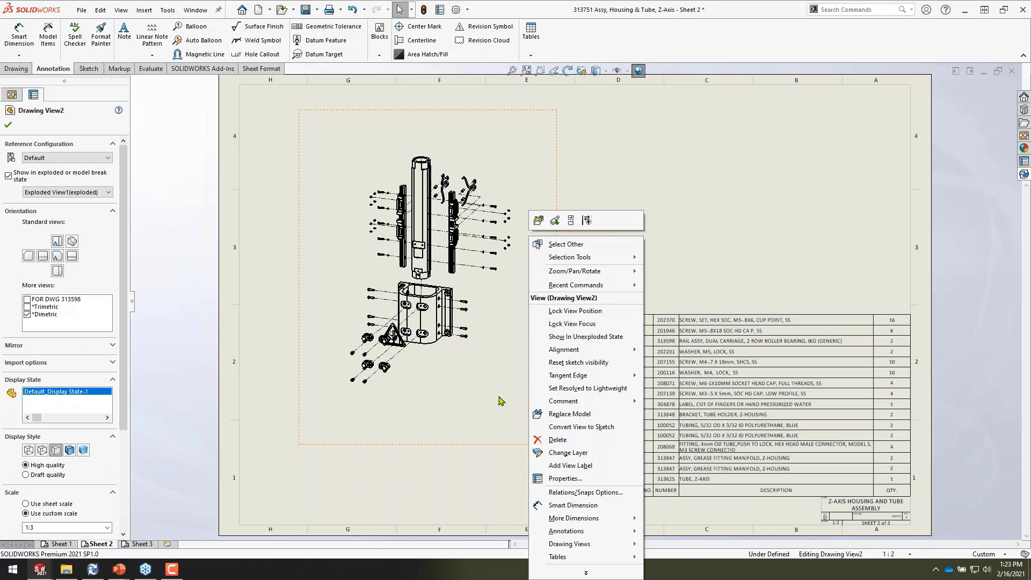
pyautogui.click(564, 478)
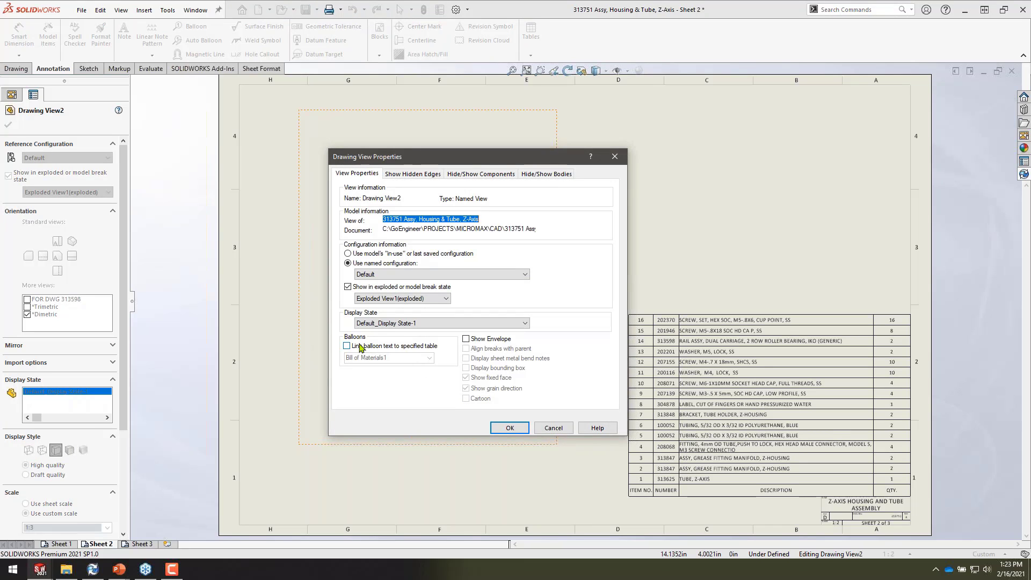
pyautogui.click(359, 347)
pyautogui.click(347, 346)
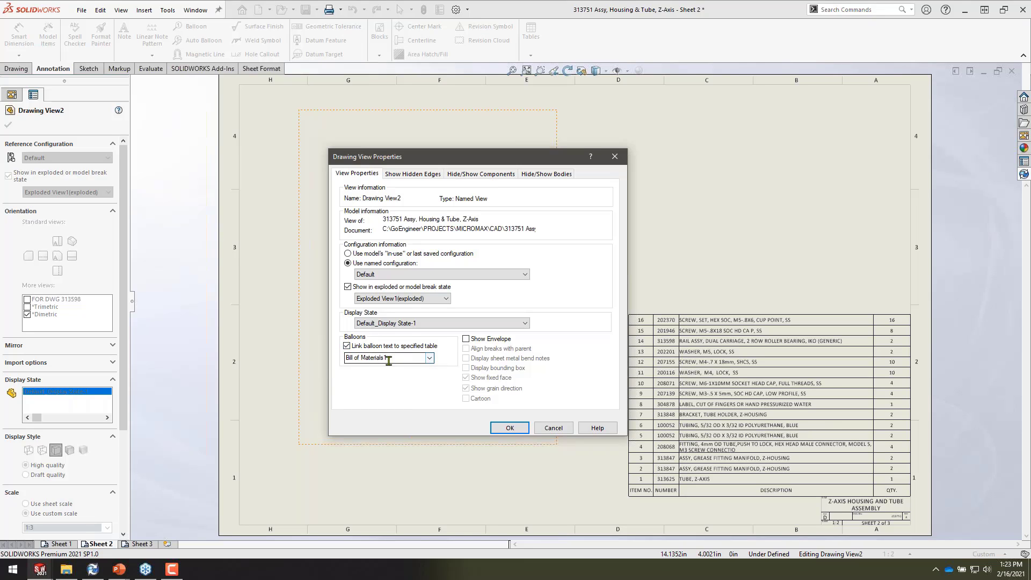
pyautogui.click(429, 360)
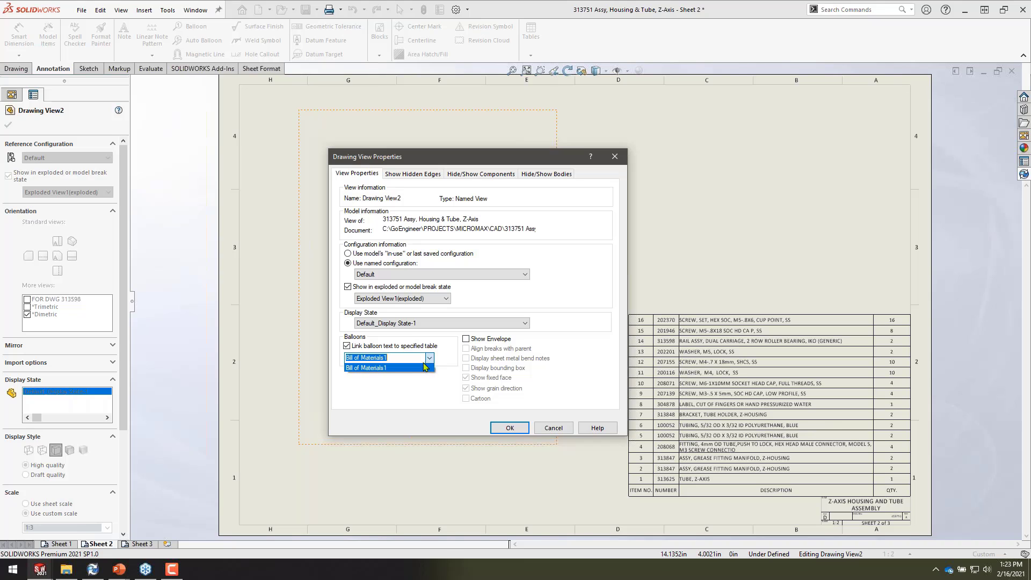
pyautogui.click(414, 367)
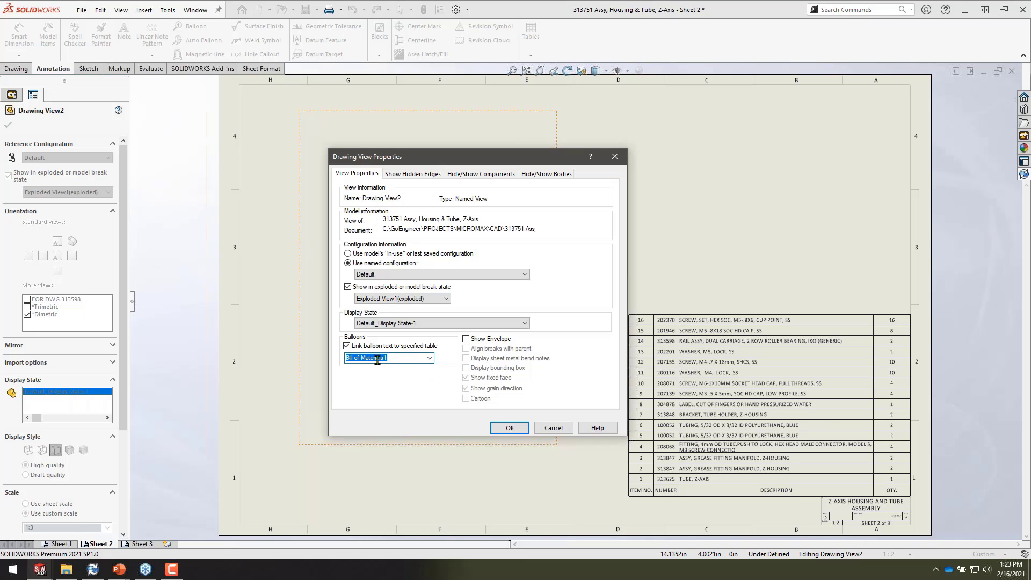
pyautogui.click(510, 428)
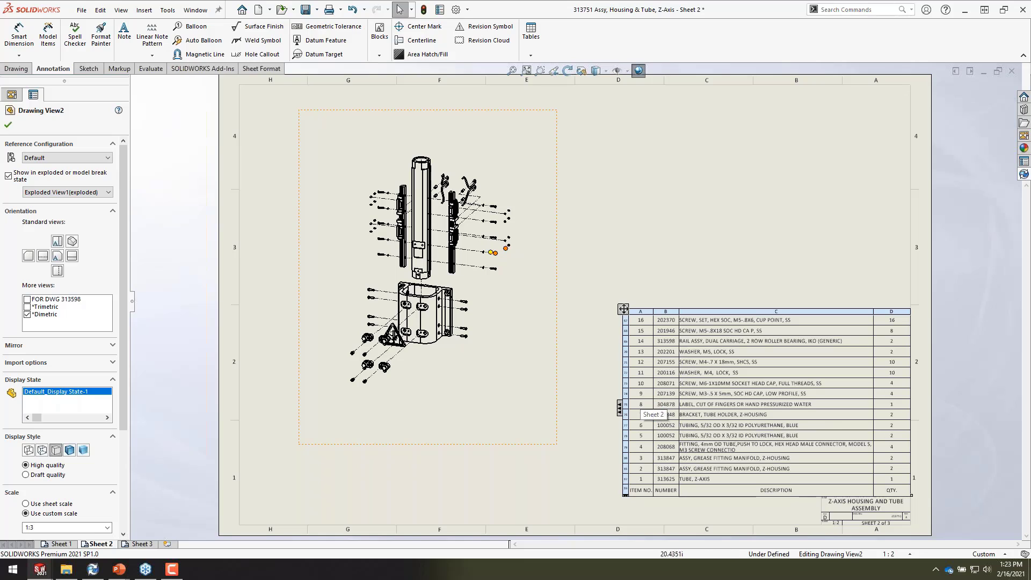
pyautogui.click(584, 342)
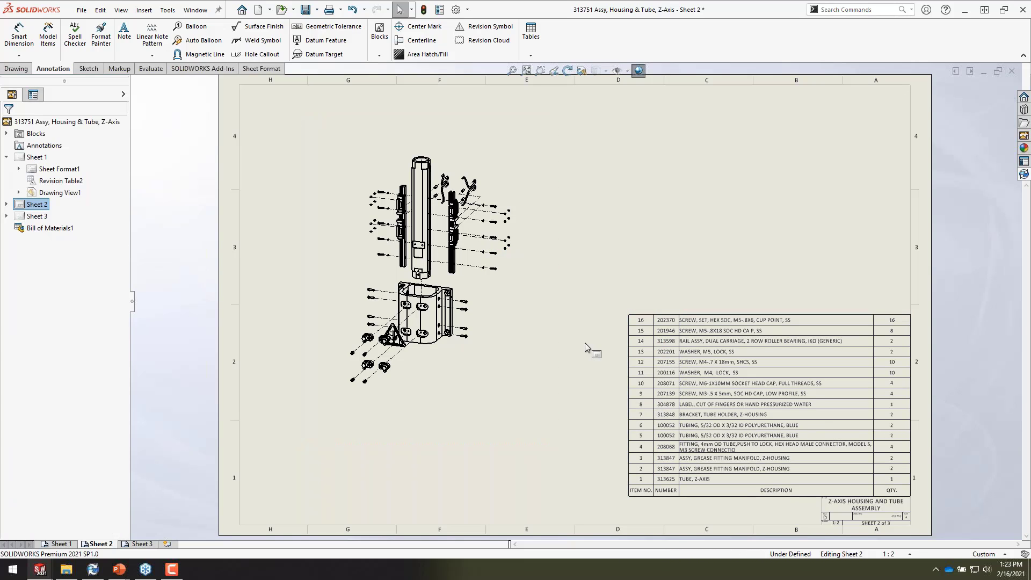
# Change the BOM type to Indented with detailed numbering and move the table up to fit on the sheet
pyautogui.click(623, 309)
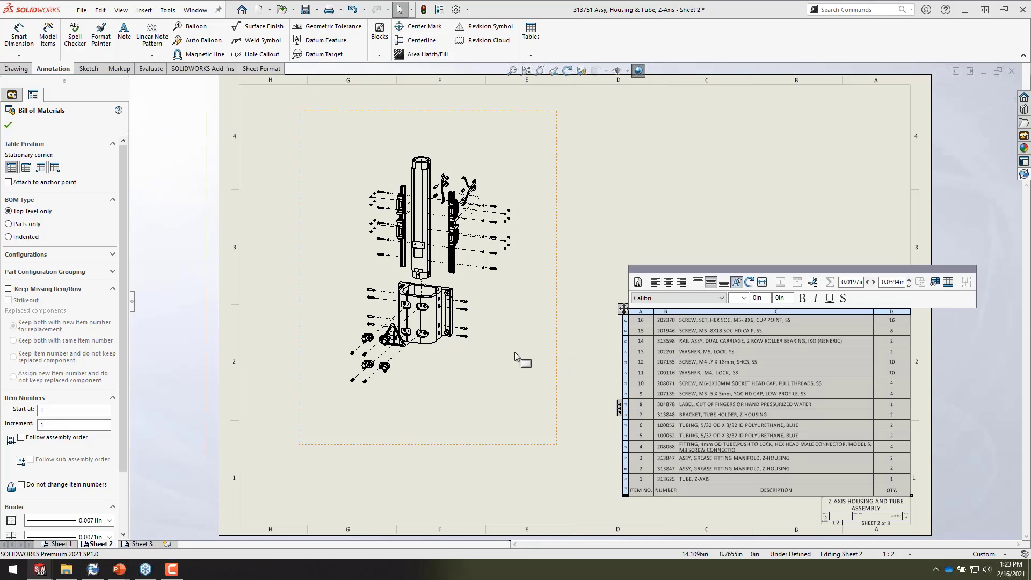
pyautogui.click(8, 237)
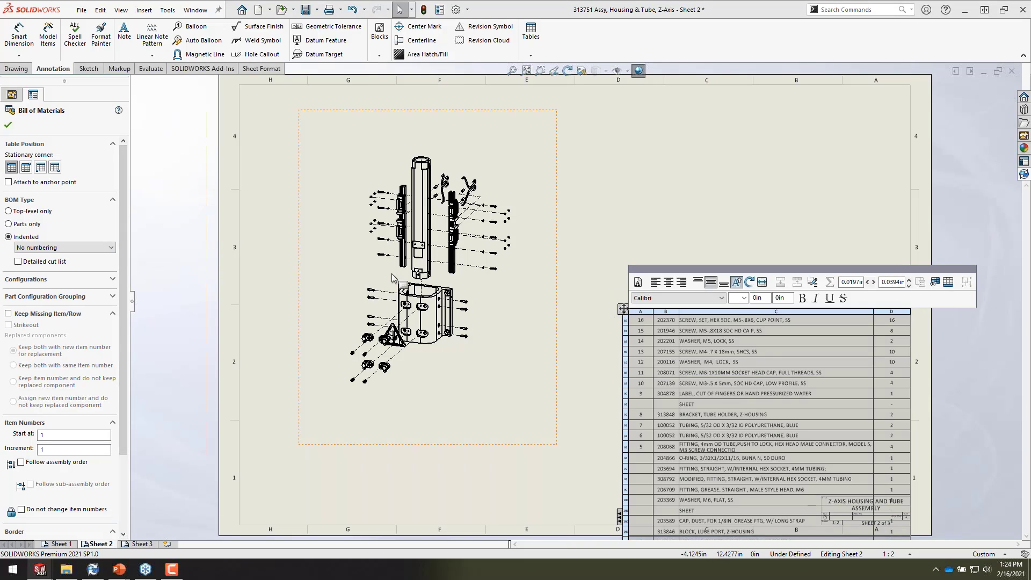
pyautogui.click(40, 248)
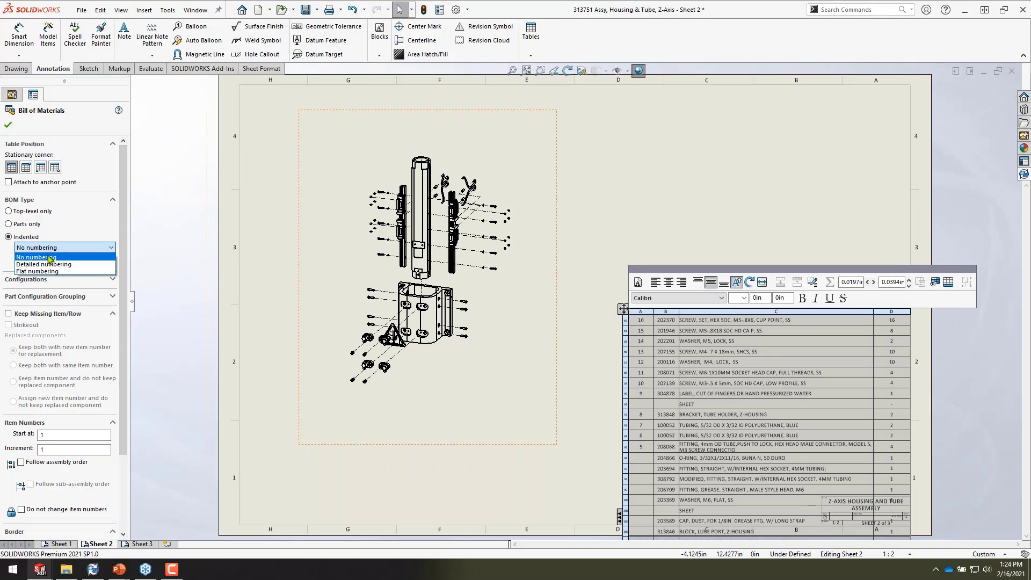
pyautogui.click(49, 264)
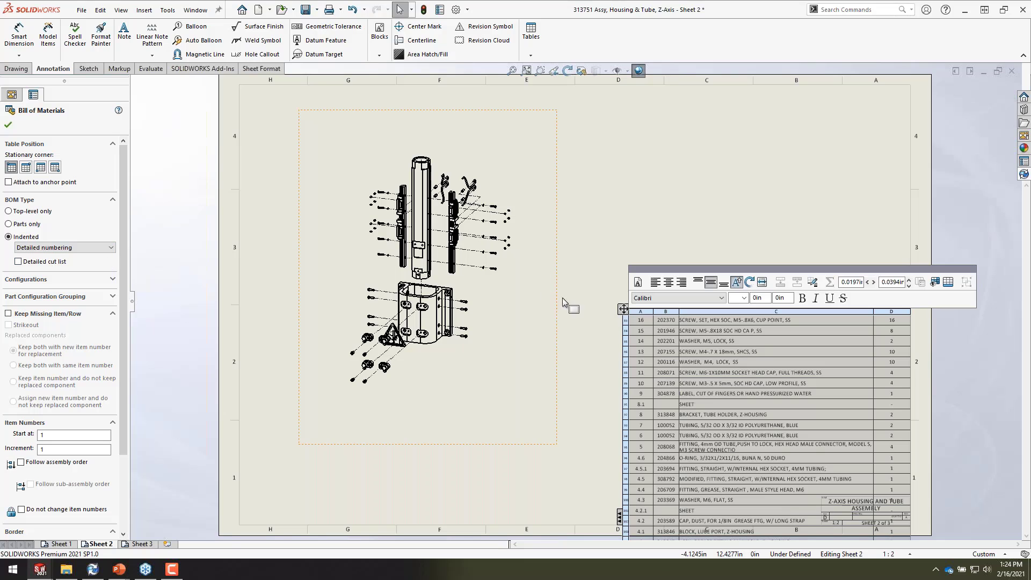
pyautogui.moveTo(623, 308); pyautogui.dragTo(611, 220)
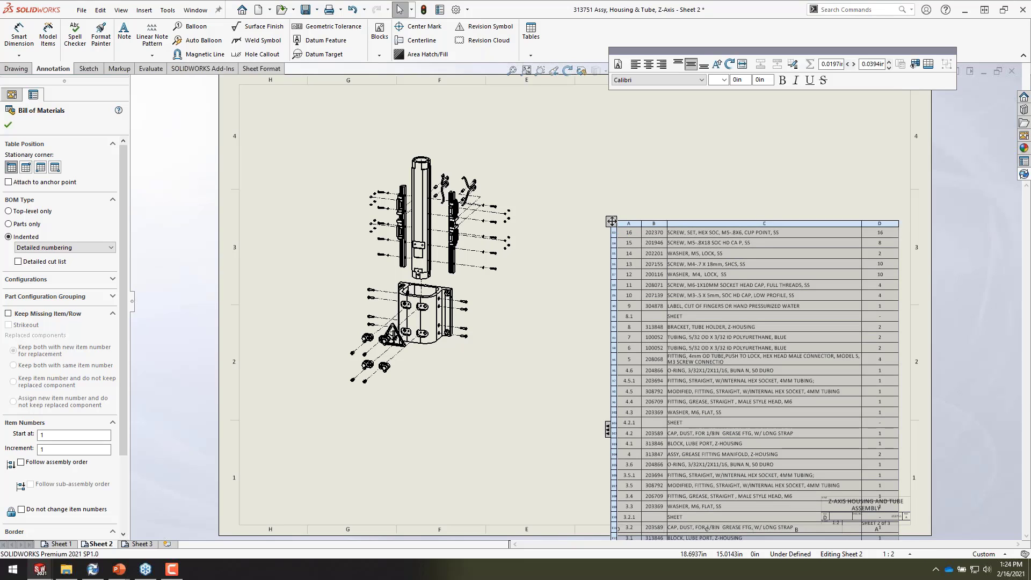
pyautogui.moveTo(612, 223); pyautogui.dragTo(584, 91)
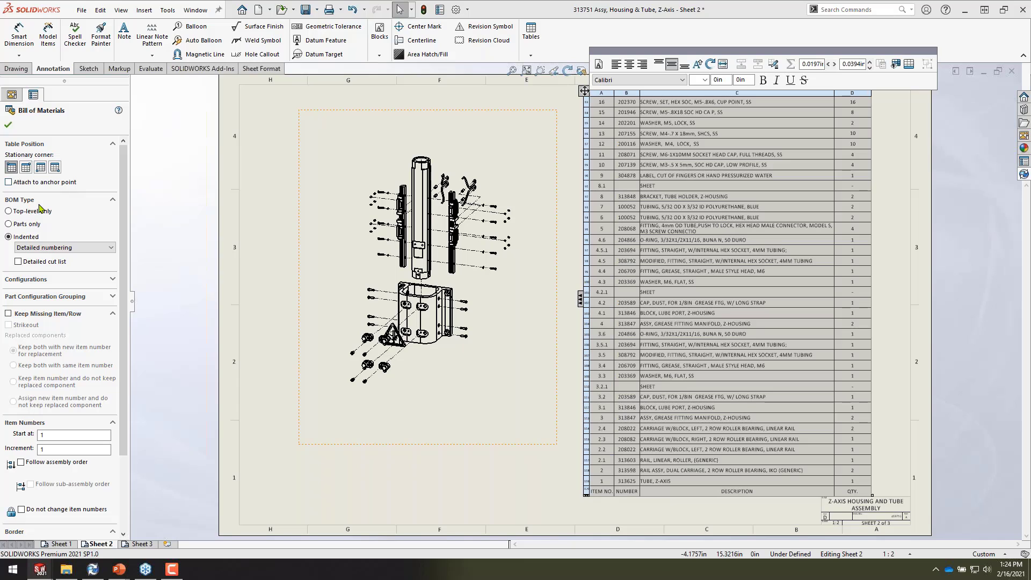
# Return the BOM to top-level only, positioned lower on the sheet, and make its bottom-right corner stationary
pyautogui.click(9, 211)
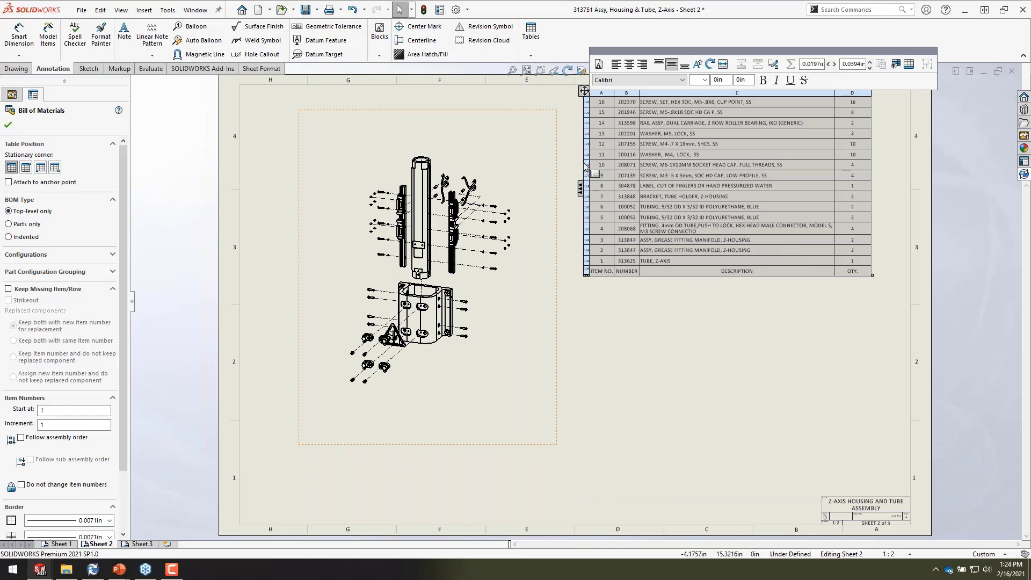
pyautogui.moveTo(585, 92); pyautogui.dragTo(597, 208)
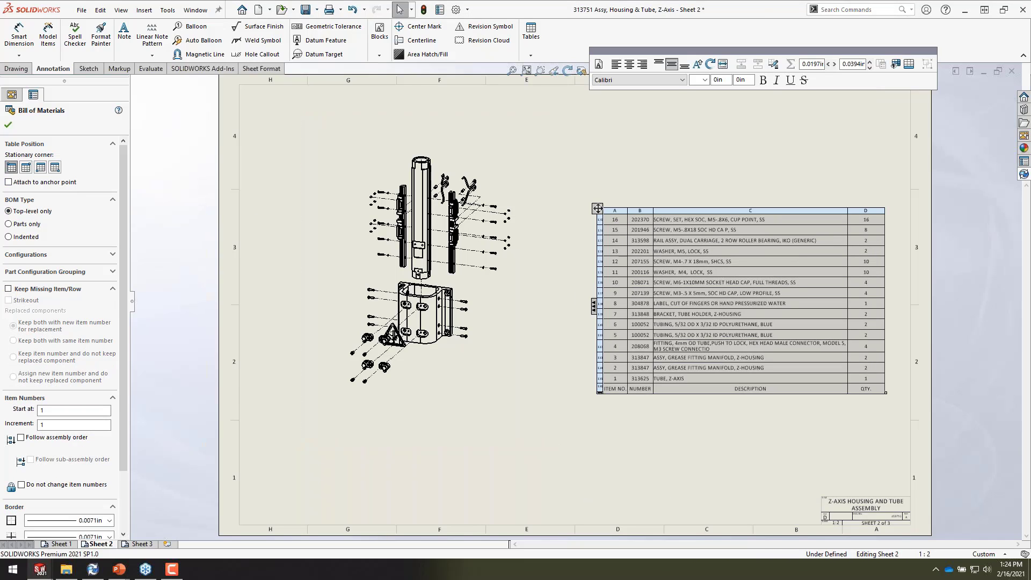
pyautogui.click(54, 167)
# Set the BOM type to Indented with detailed numbering and reposition the table within the Sheet 2 border
pyautogui.click(9, 237)
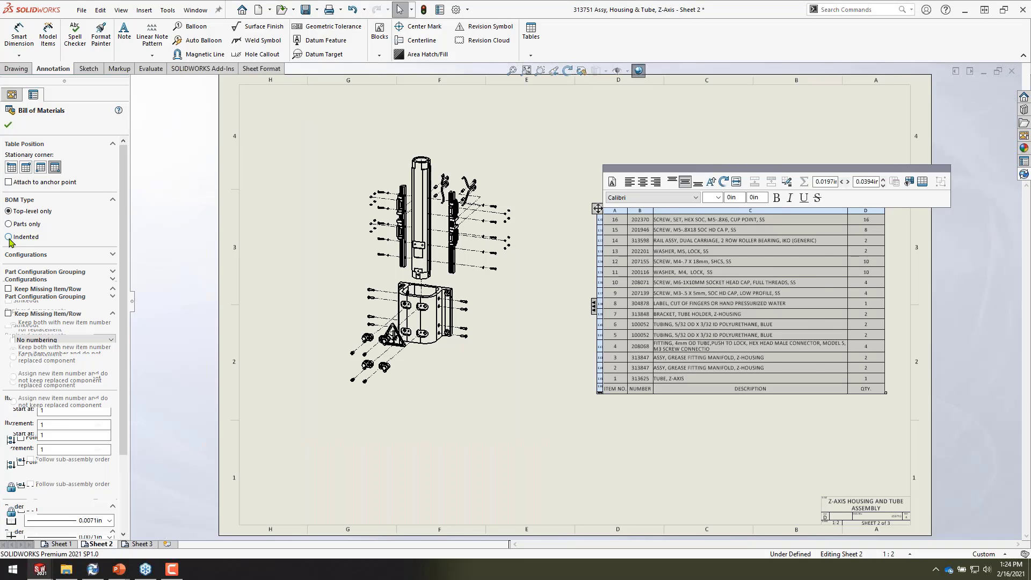
pyautogui.click(34, 248)
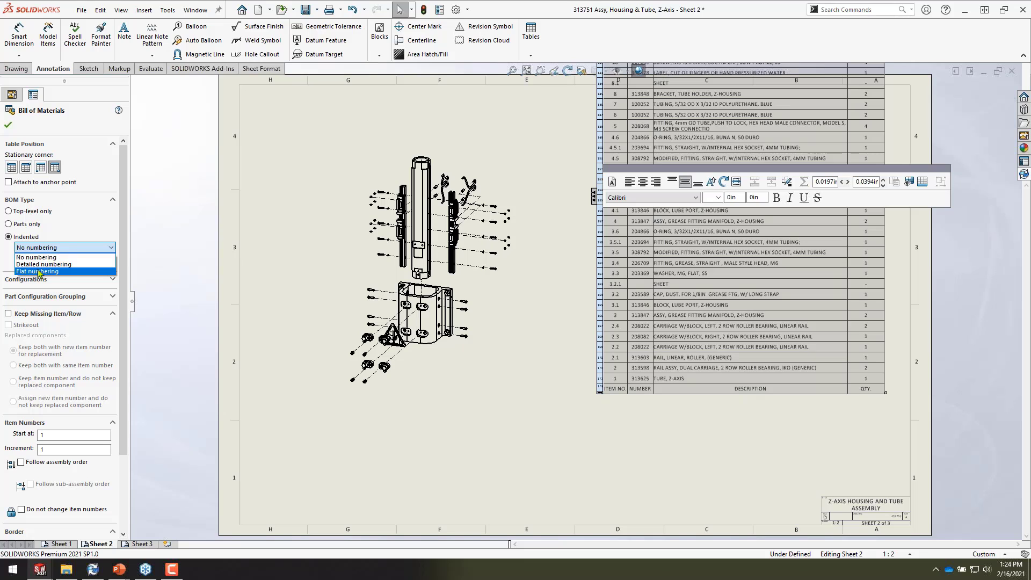
pyautogui.click(44, 264)
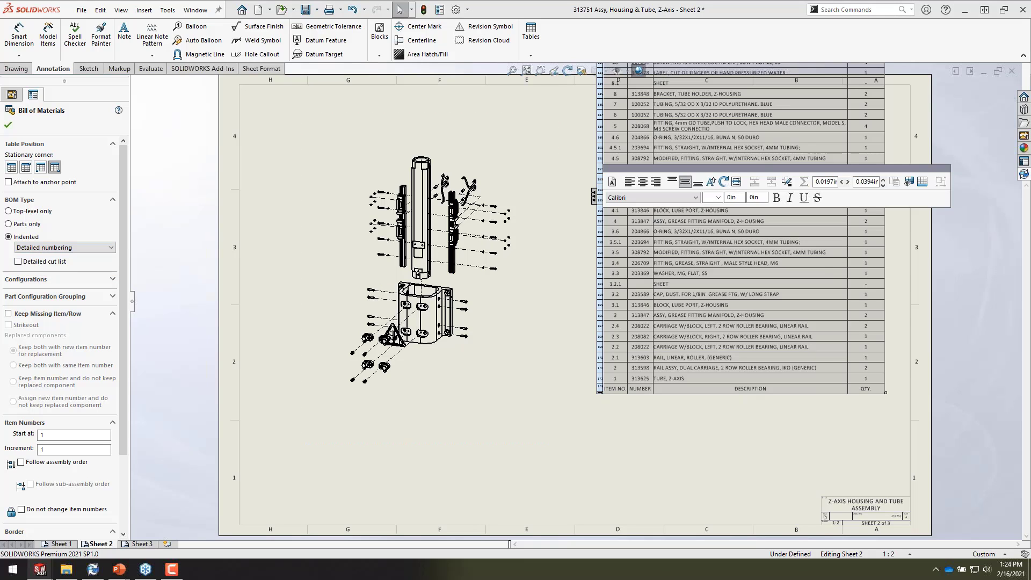
pyautogui.scroll(3, 590, 222)
pyautogui.moveTo(587, 118); pyautogui.dragTo(599, 188)
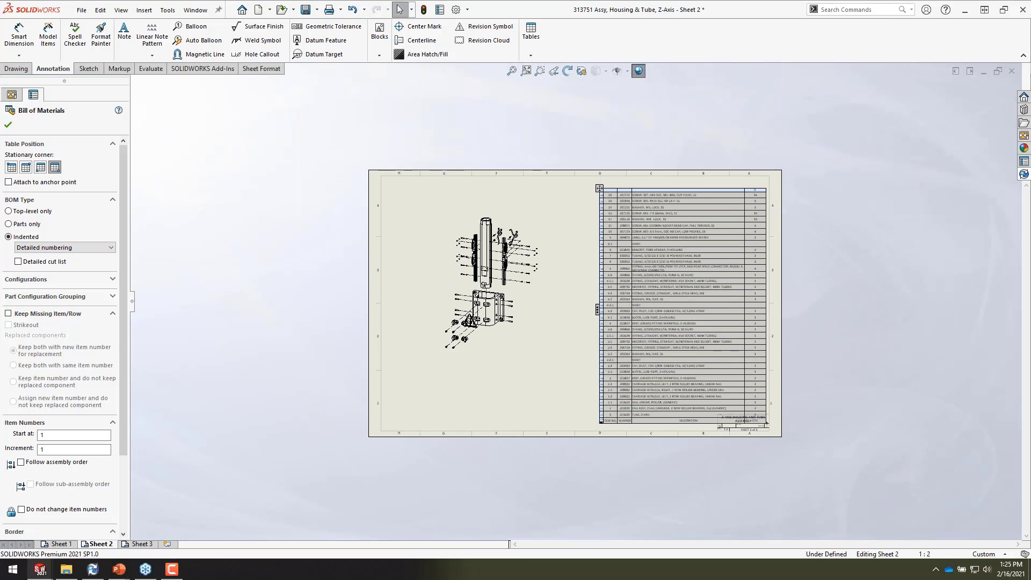
pyautogui.click(572, 201)
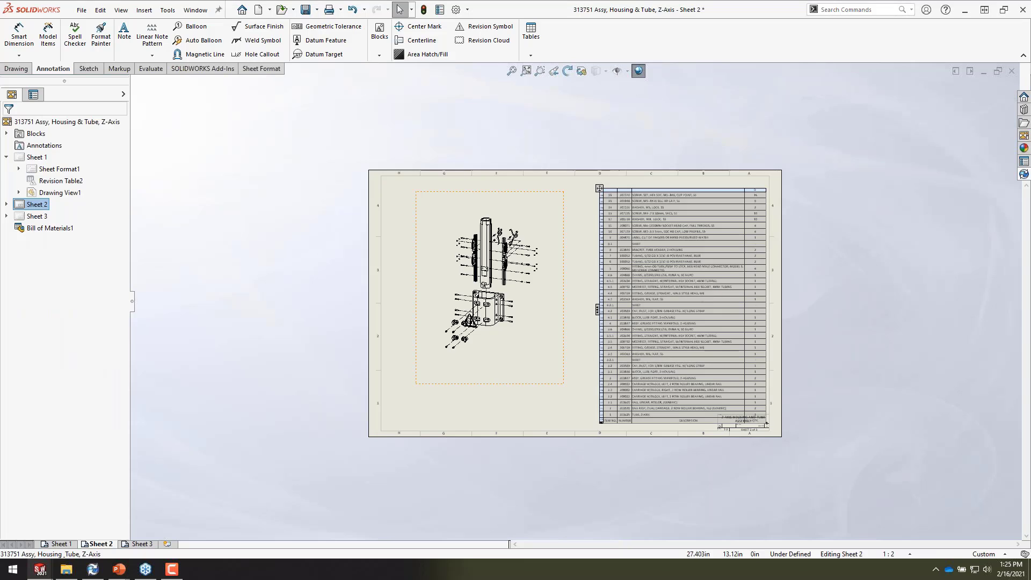
# Split the Sheet 2 bill of materials horizontally above the item 4 row for the grease fitting manifold assembly
pyautogui.scroll(-2, 754, 269)
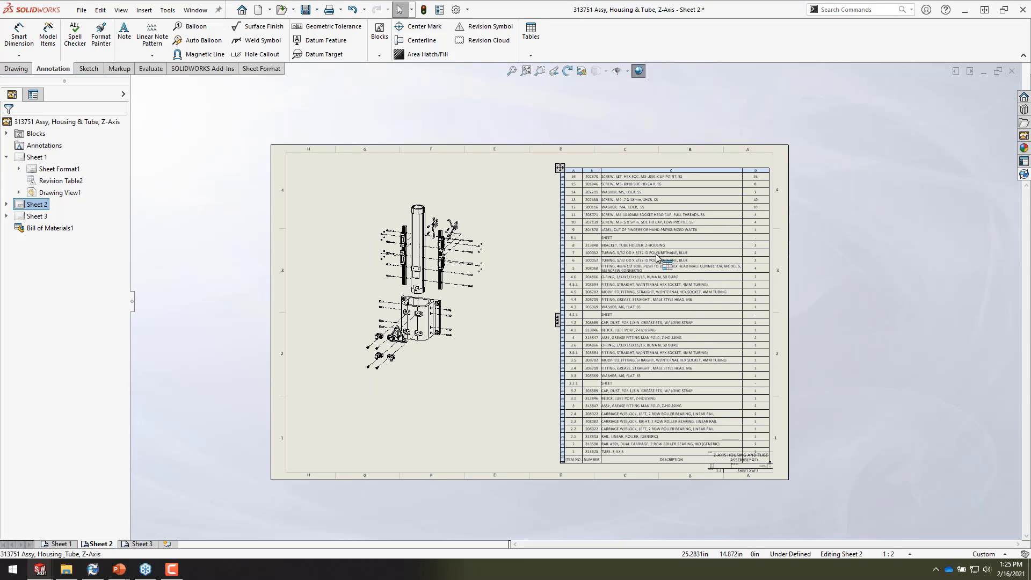
pyautogui.scroll(-1, 655, 260)
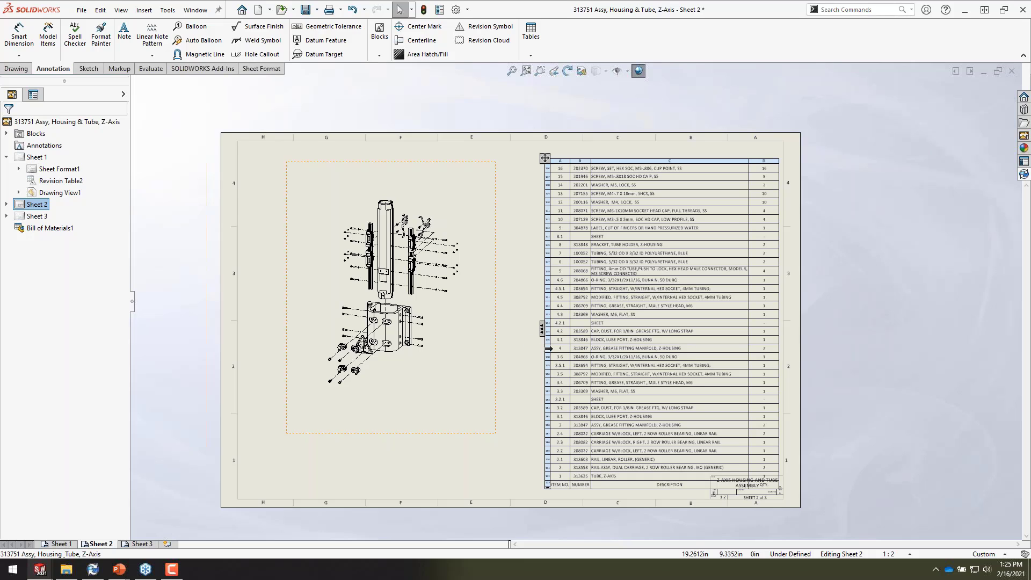
pyautogui.click(548, 348)
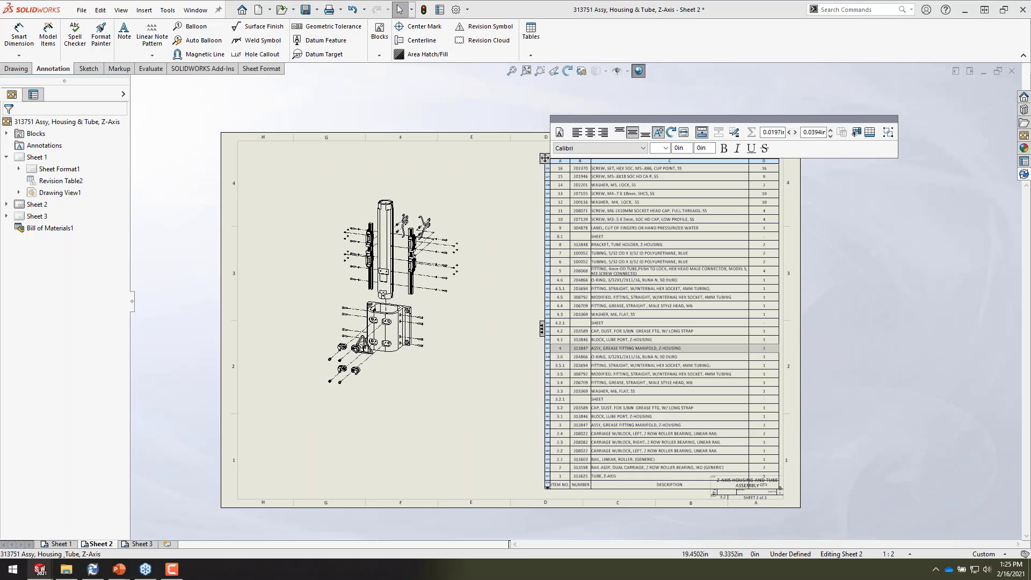
pyautogui.rightClick(551, 348)
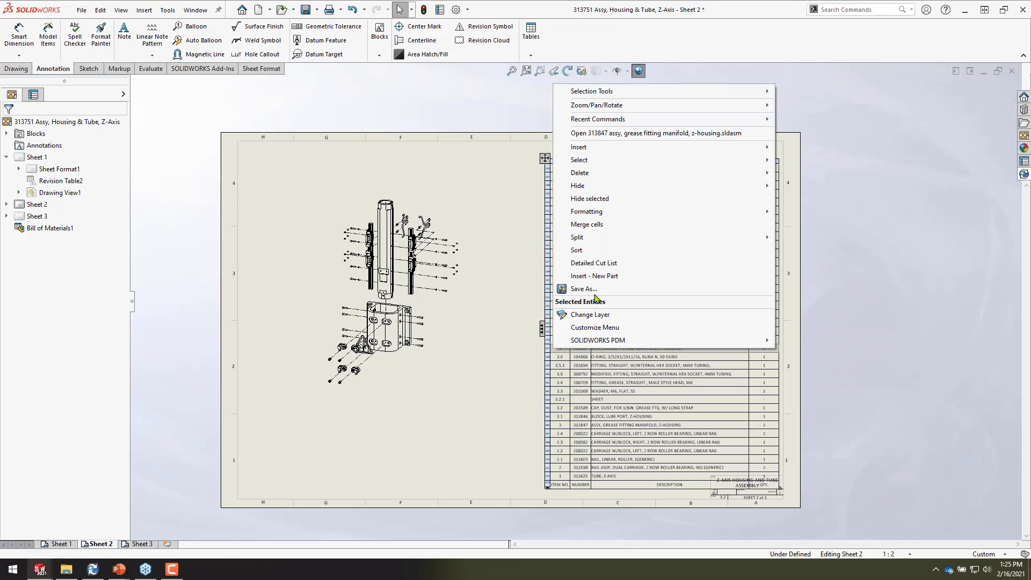
pyautogui.moveTo(602, 245)
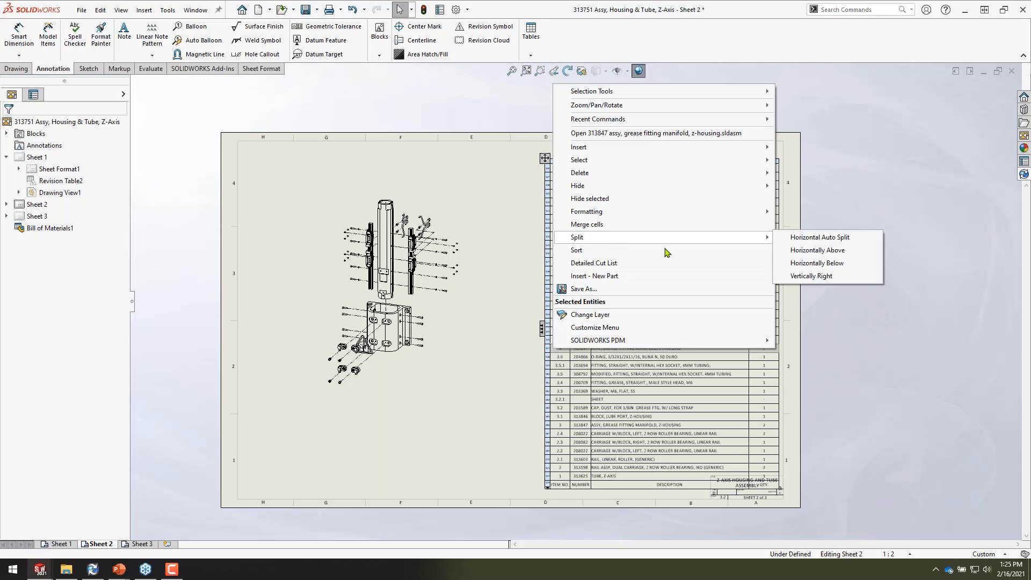
pyautogui.click(800, 252)
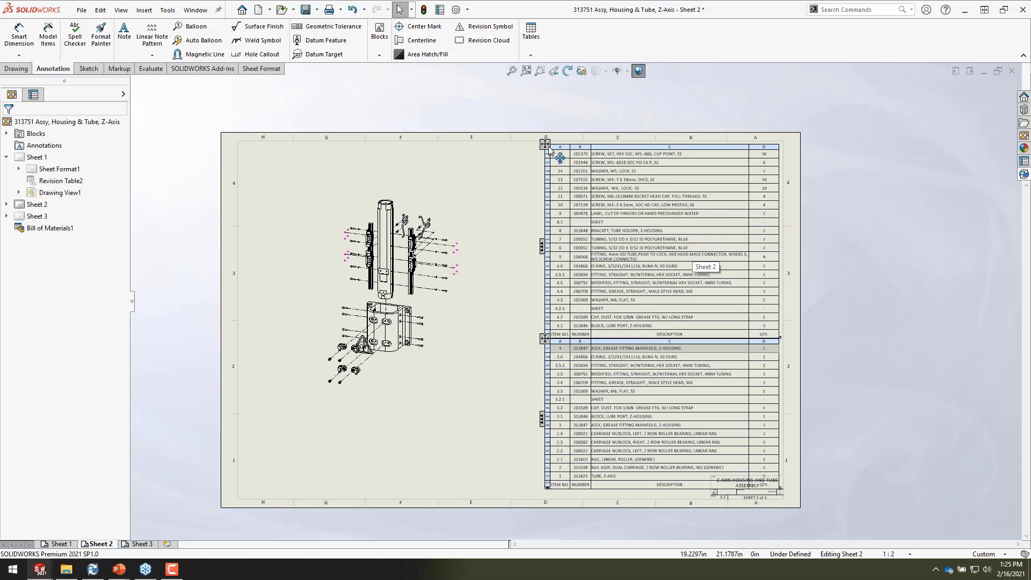
# Move the split-off BOM section with items 4.1 to 16 to the sheet's upper edge, clear of the exploded view
pyautogui.moveTo(548, 148); pyautogui.dragTo(279, 286)
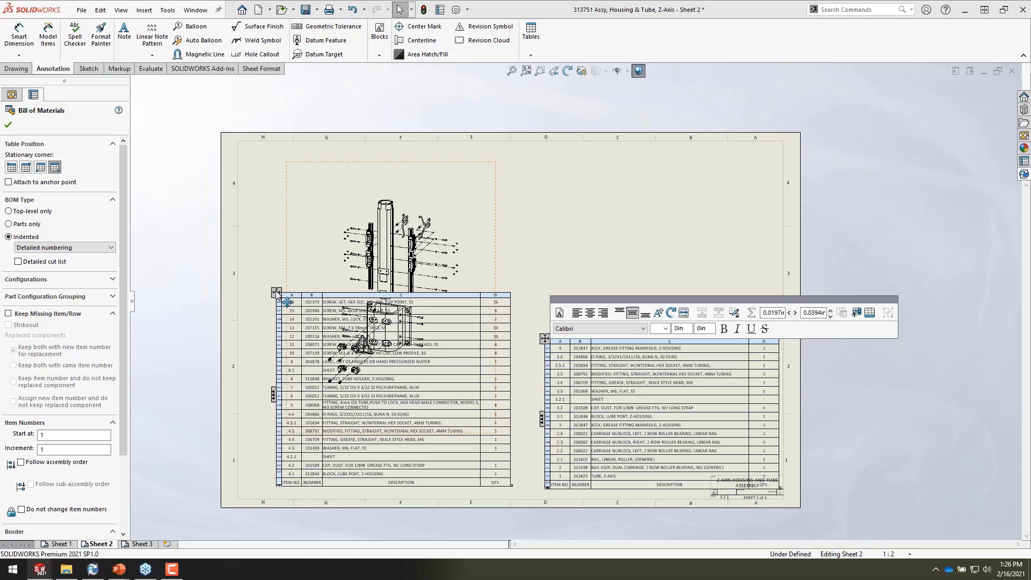
pyautogui.moveTo(276, 292); pyautogui.dragTo(493, 128)
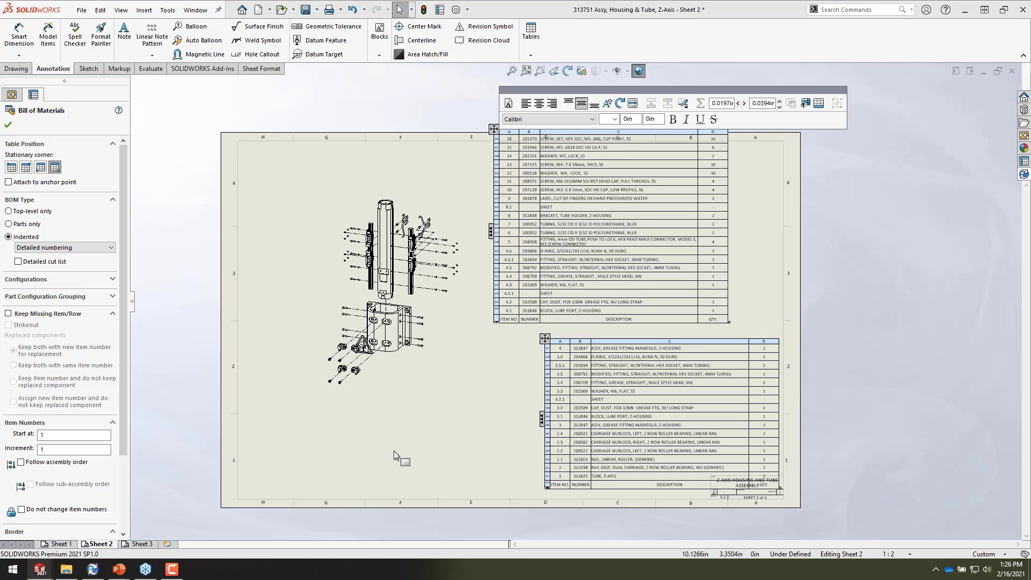
pyautogui.press('Escape')
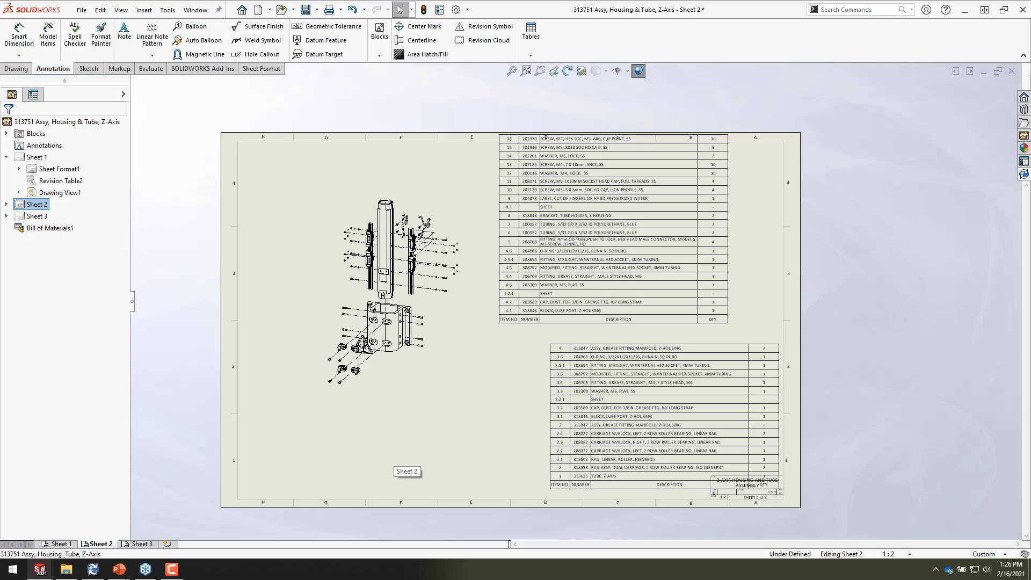
# Check the manifold view on Sheet 3, and split the upper BOM section on Sheet 2 horizontally below the item 5 row
pyautogui.click(141, 543)
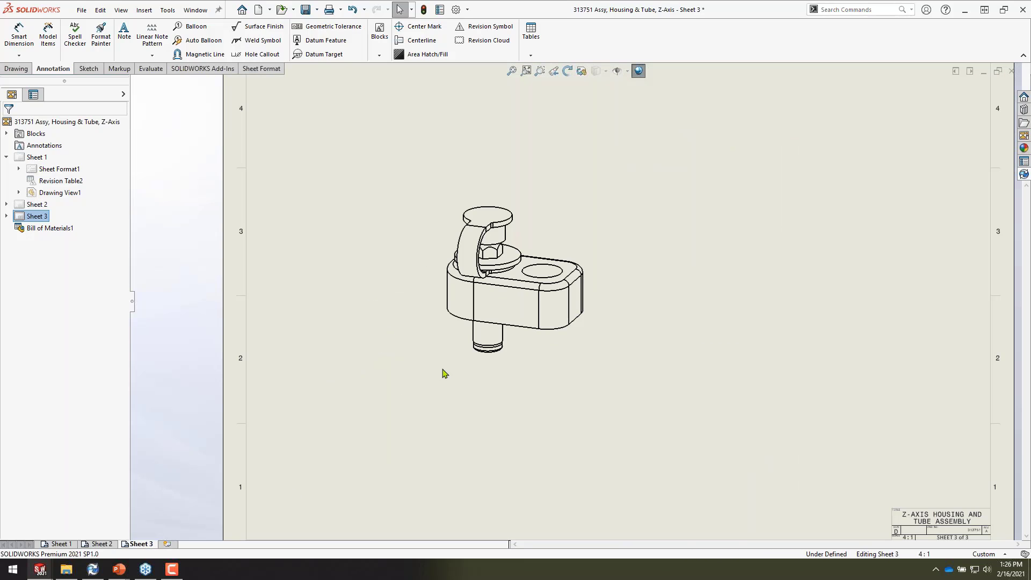
pyautogui.click(108, 543)
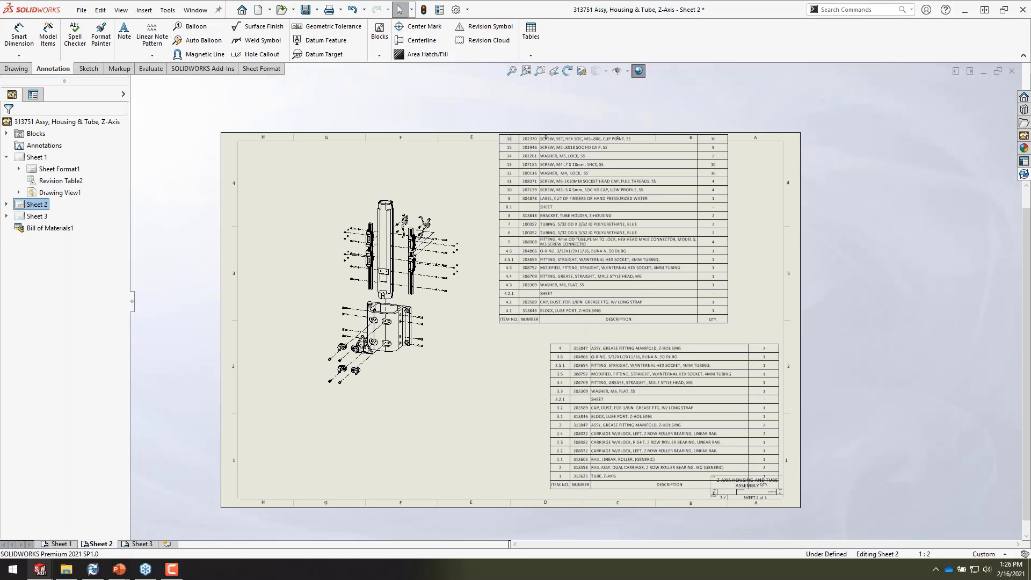
pyautogui.scroll(-2, 601, 268)
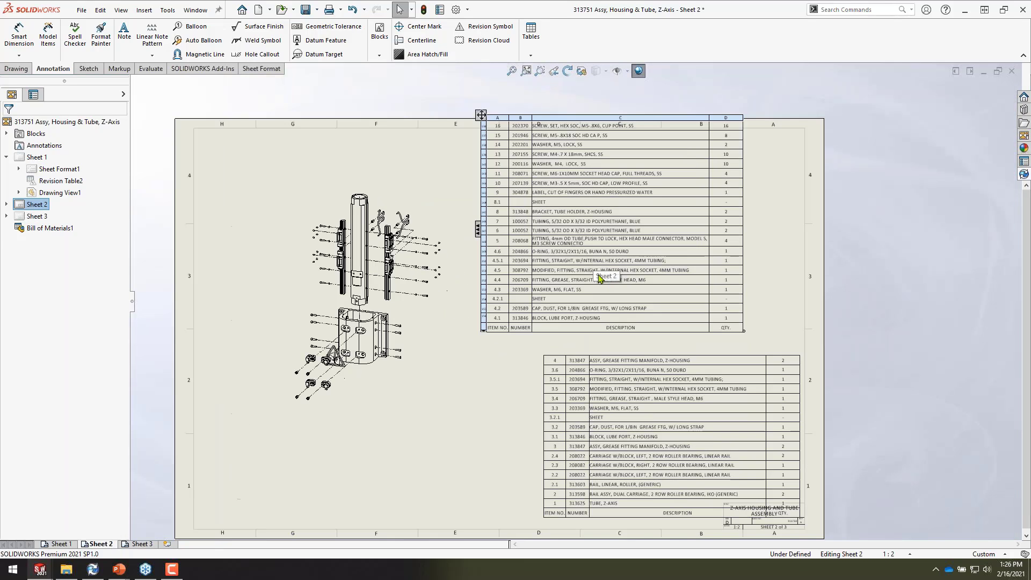
pyautogui.click(584, 291)
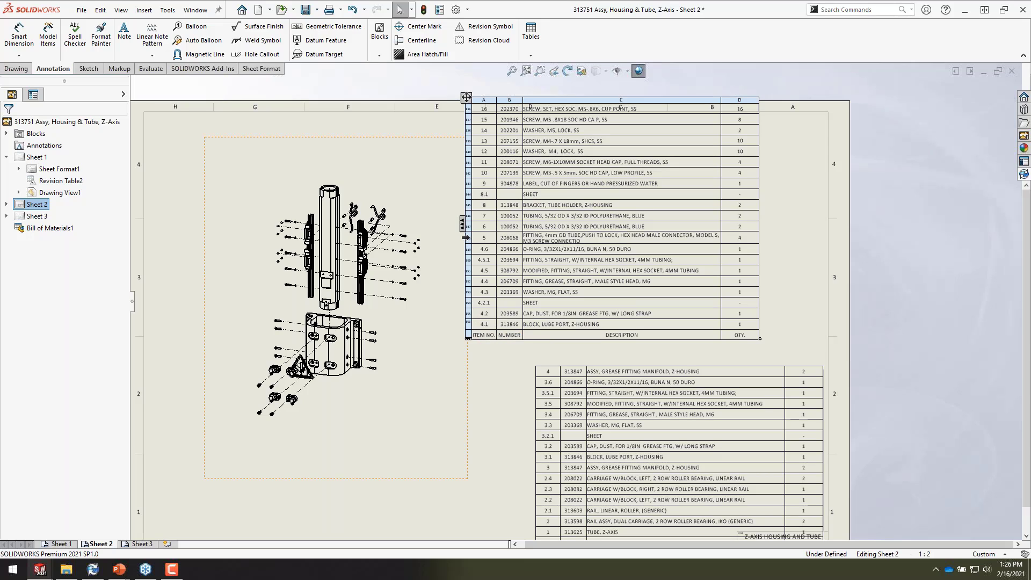
pyautogui.click(467, 238)
pyautogui.rightClick(467, 239)
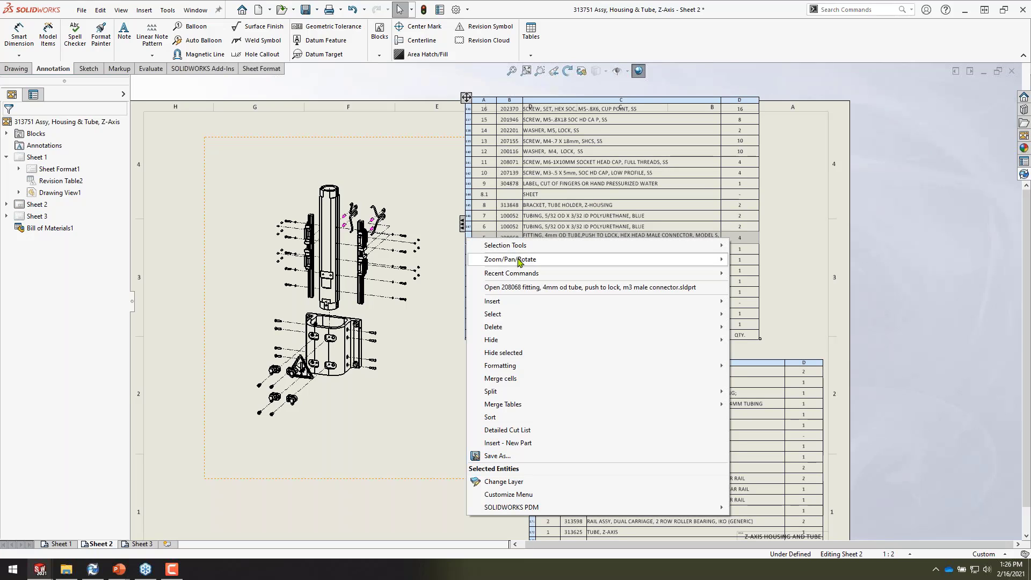
pyautogui.moveTo(667, 391)
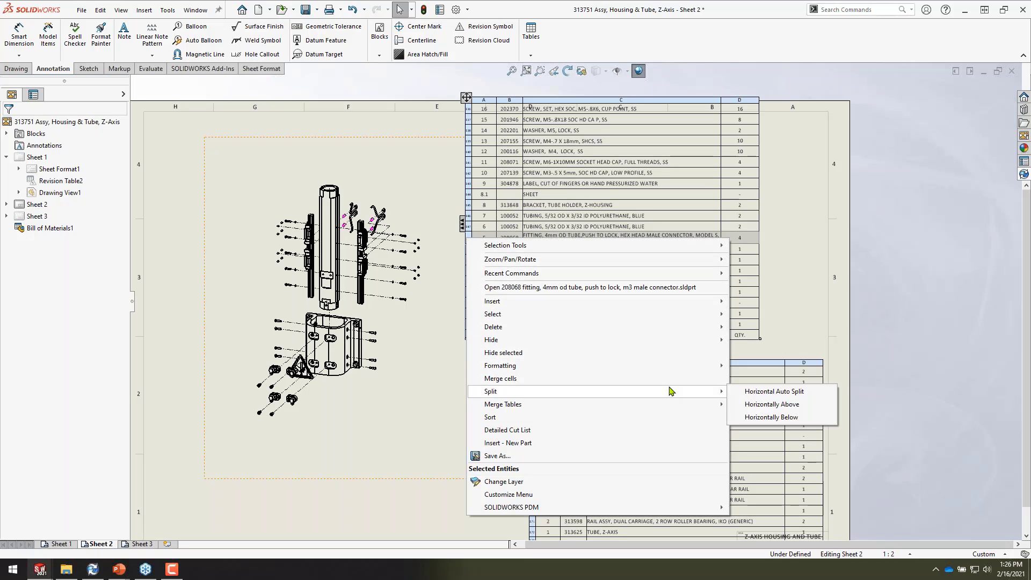
pyautogui.click(773, 418)
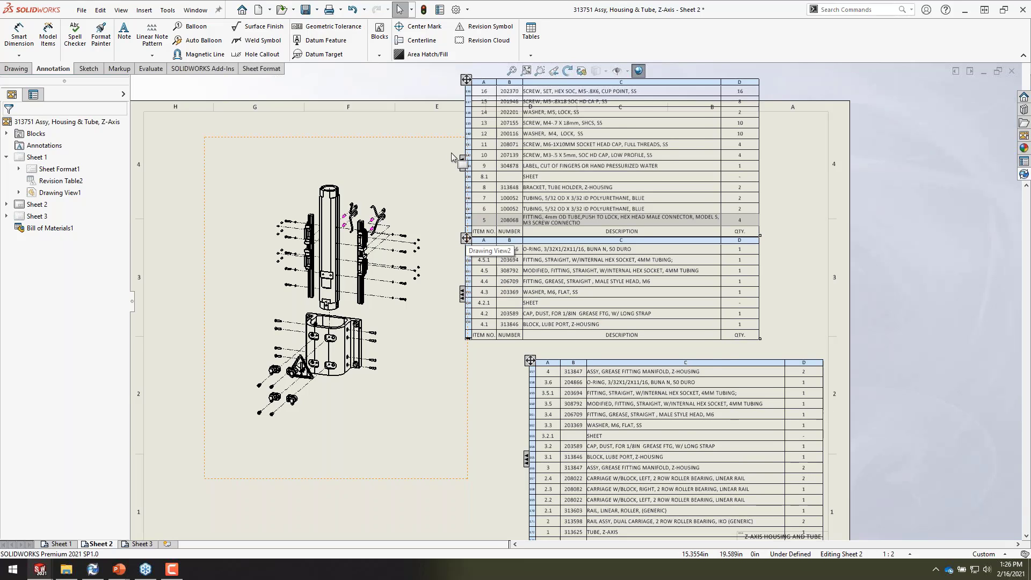
# Move the item 5 to 16 BOM section to Sheet 2's upper-left corner and the item 4.1 to 4.6 section onto Sheet 3 beside the view
pyautogui.press('f')
pyautogui.moveTo(411, 161)
pyautogui.mouseDown()
pyautogui.moveTo(279, 157)
pyautogui.moveTo(244, 139)
pyautogui.mouseUp()
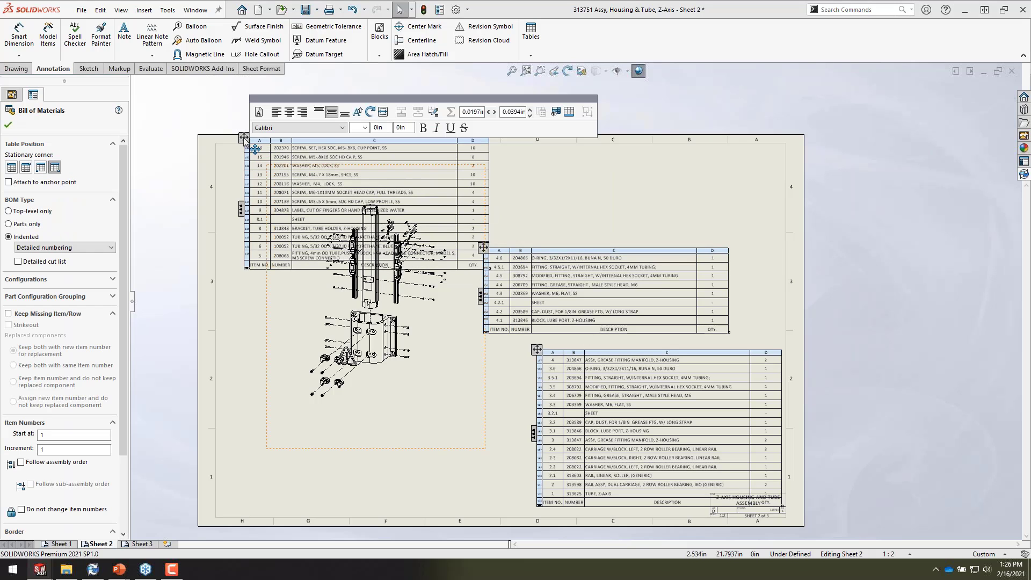
pyautogui.moveTo(255, 148); pyautogui.dragTo(234, 148)
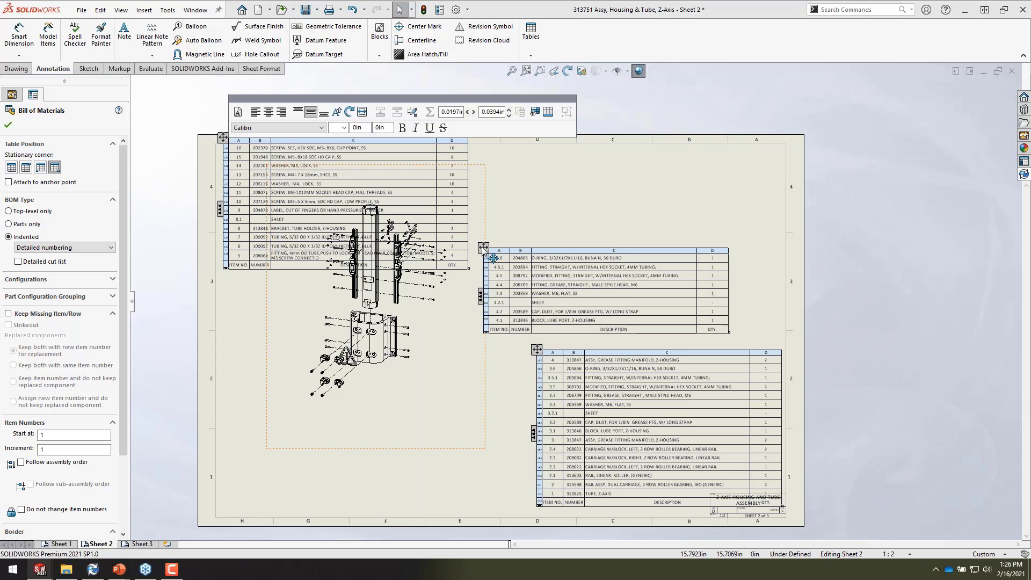
pyautogui.moveTo(482, 259)
pyautogui.mouseDown()
pyautogui.moveTo(456, 343)
pyautogui.moveTo(239, 469)
pyautogui.moveTo(146, 543)
pyautogui.mouseUp()
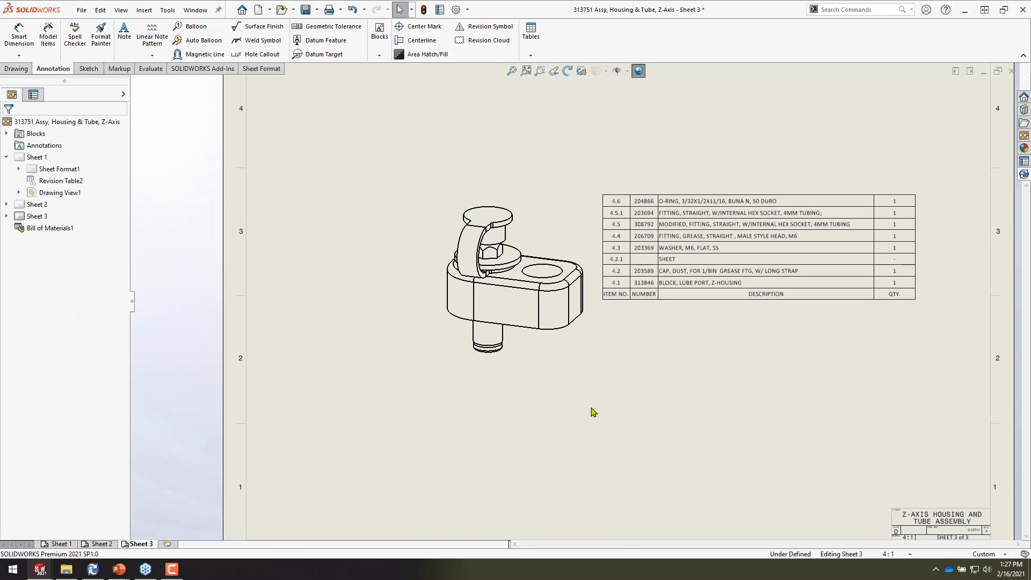
# Shift the manifold view on Sheet 3 away from the BOM section and attach a circular item-number balloon to its lube port block
pyautogui.press('f')
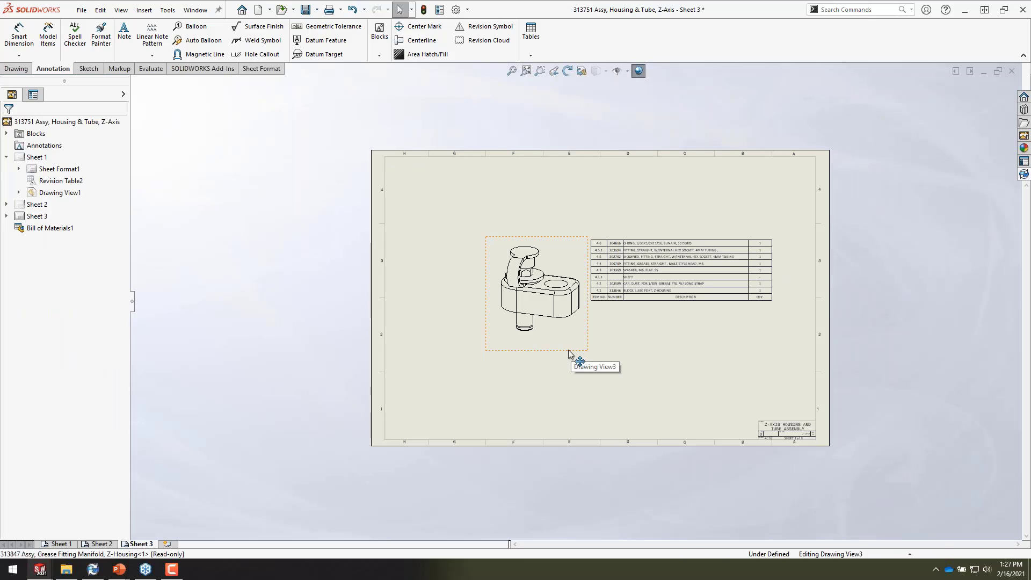
pyautogui.moveTo(569, 355); pyautogui.dragTo(533, 340)
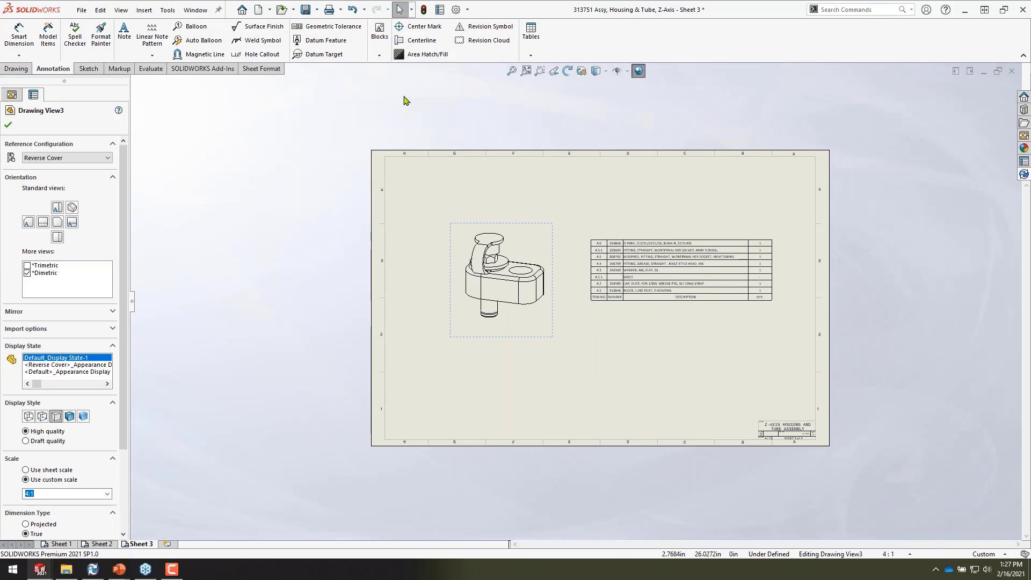
pyautogui.click(192, 27)
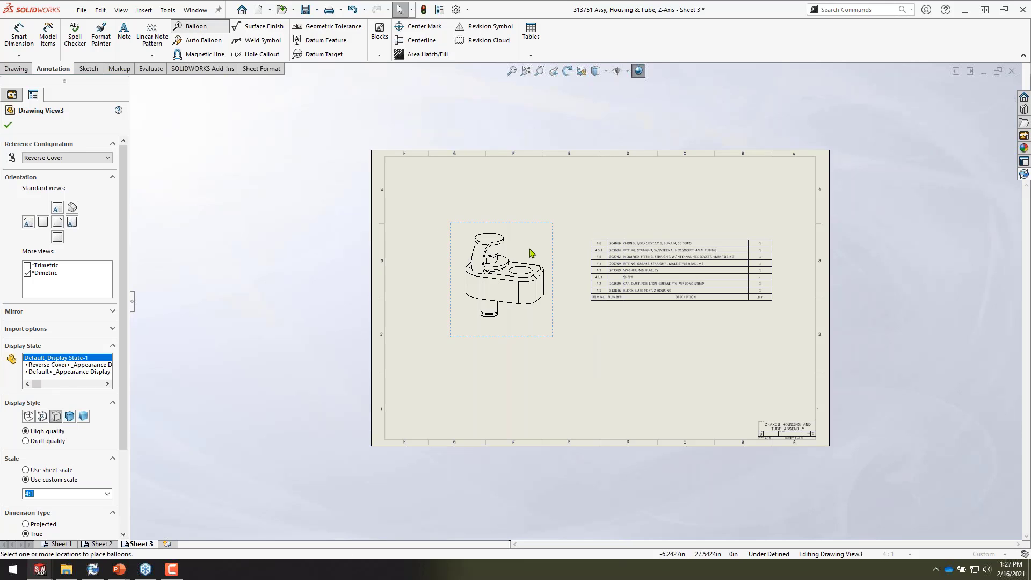
pyautogui.scroll(-3, 530, 253)
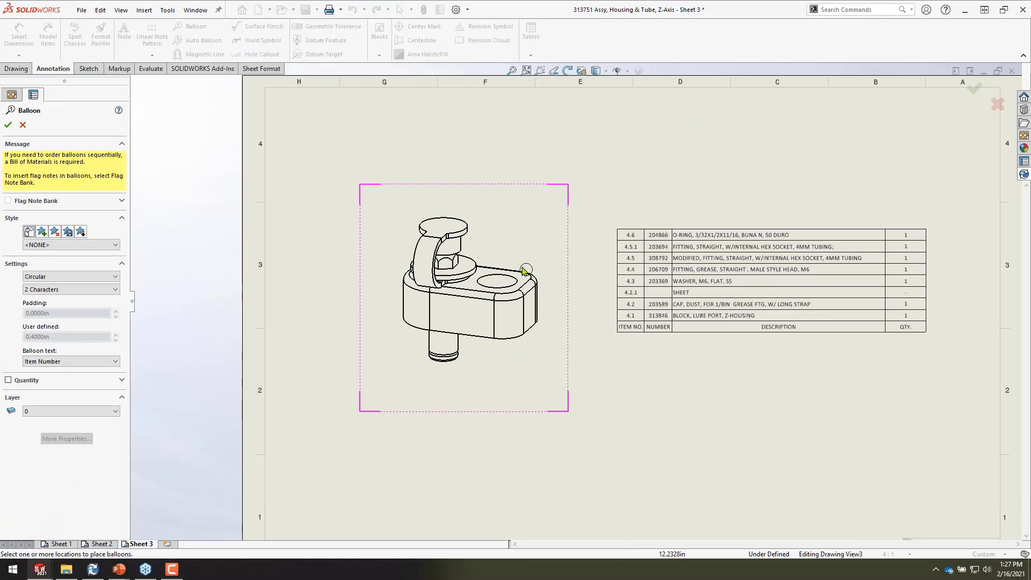
pyautogui.click(533, 238)
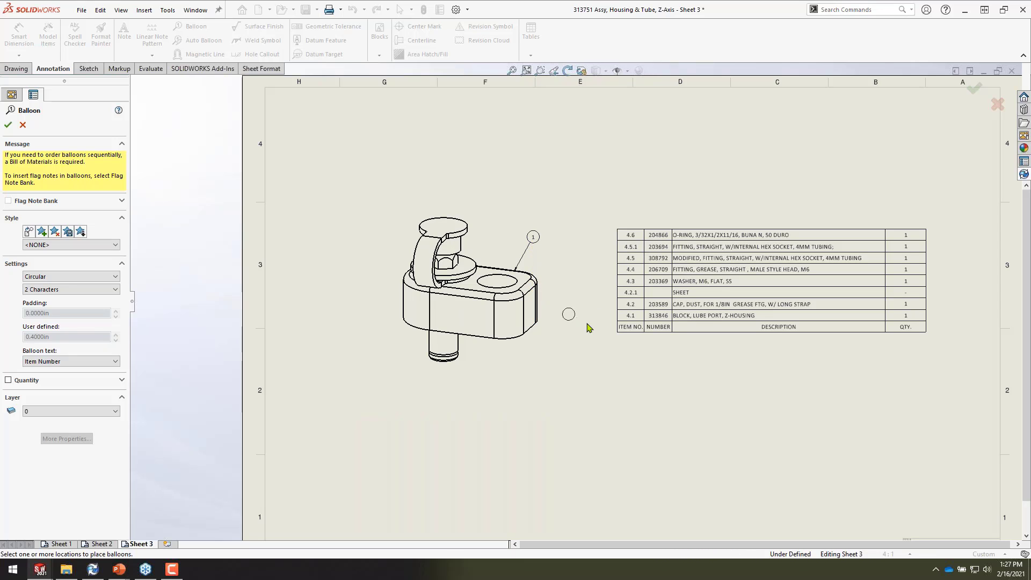
pyautogui.press('Escape')
pyautogui.click(623, 322)
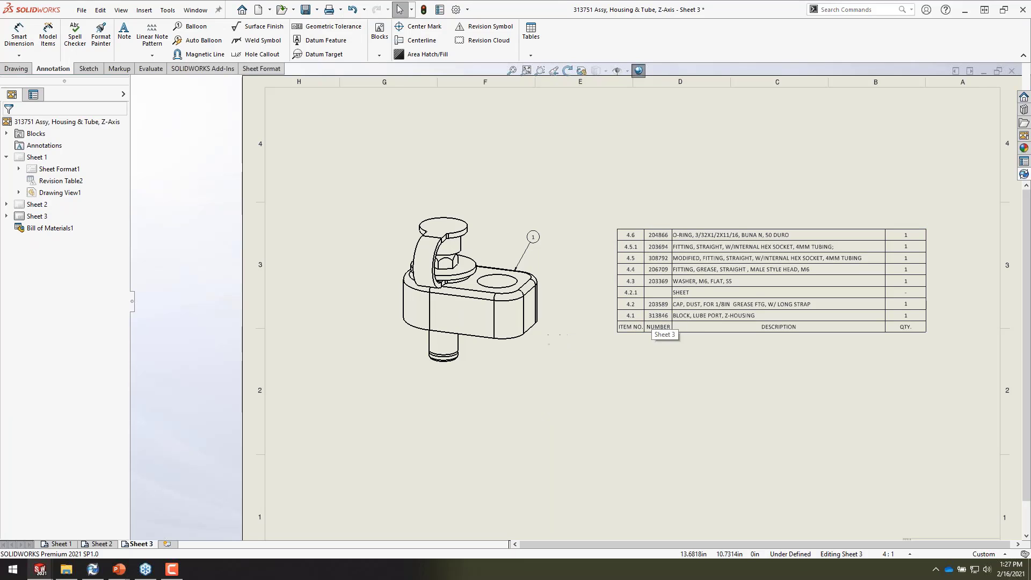
# Link the balloon text of the Sheet 3 manifold view to the Bill of Materials1 table in its view properties
pyautogui.click(541, 335)
pyautogui.rightClick(541, 334)
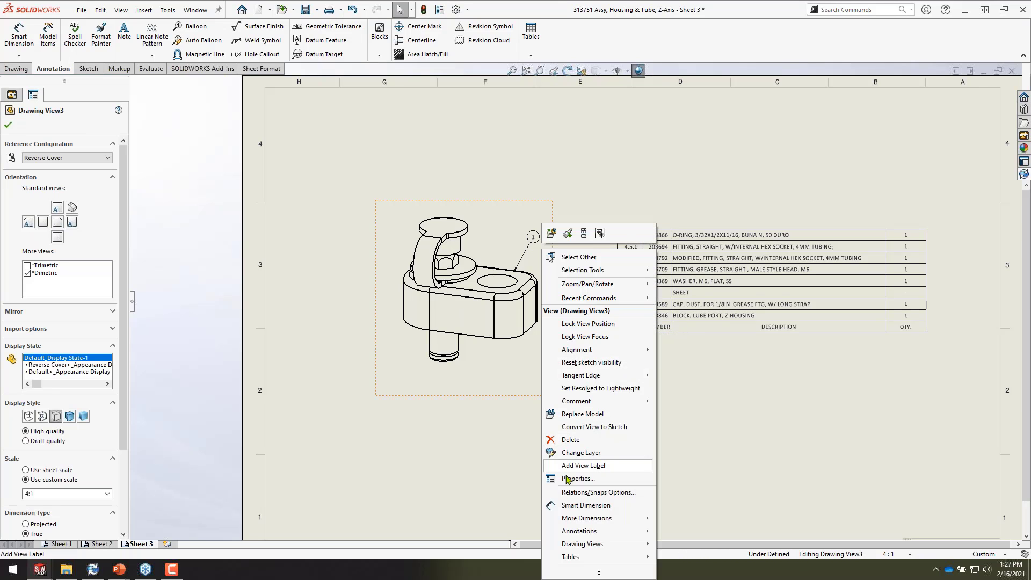
pyautogui.click(568, 480)
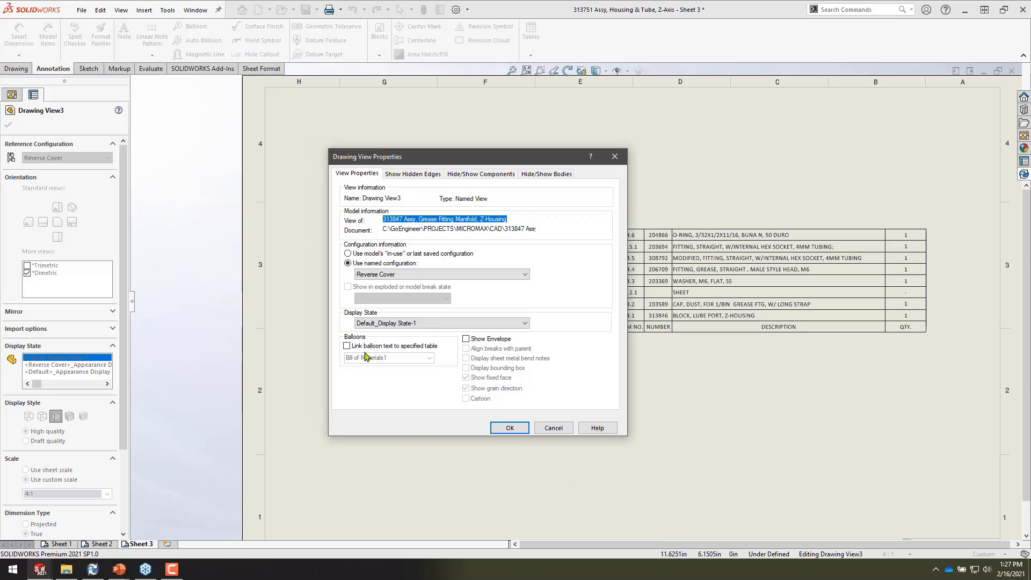
pyautogui.click(347, 346)
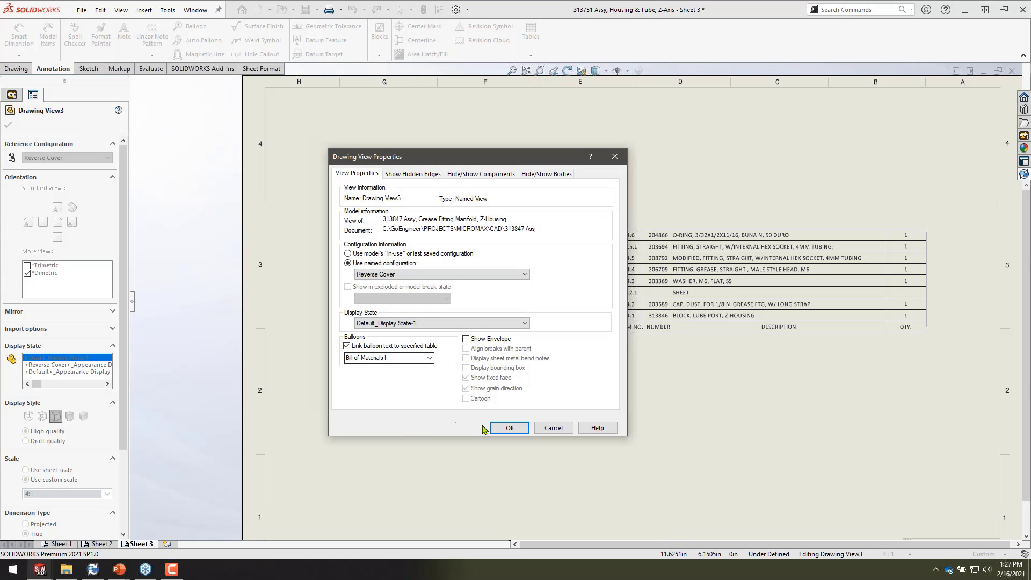
pyautogui.click(509, 427)
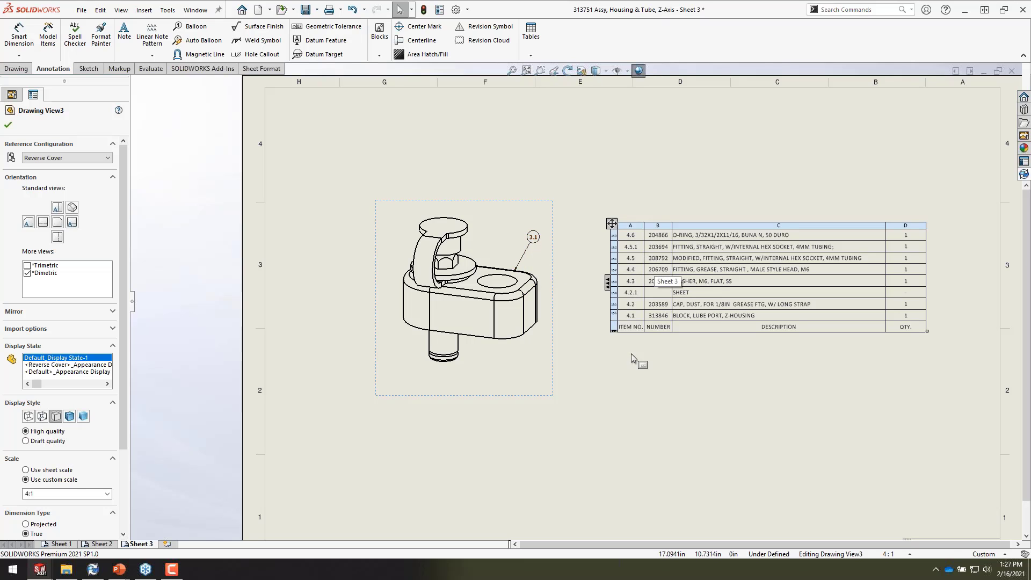
pyautogui.scroll(3, 617, 362)
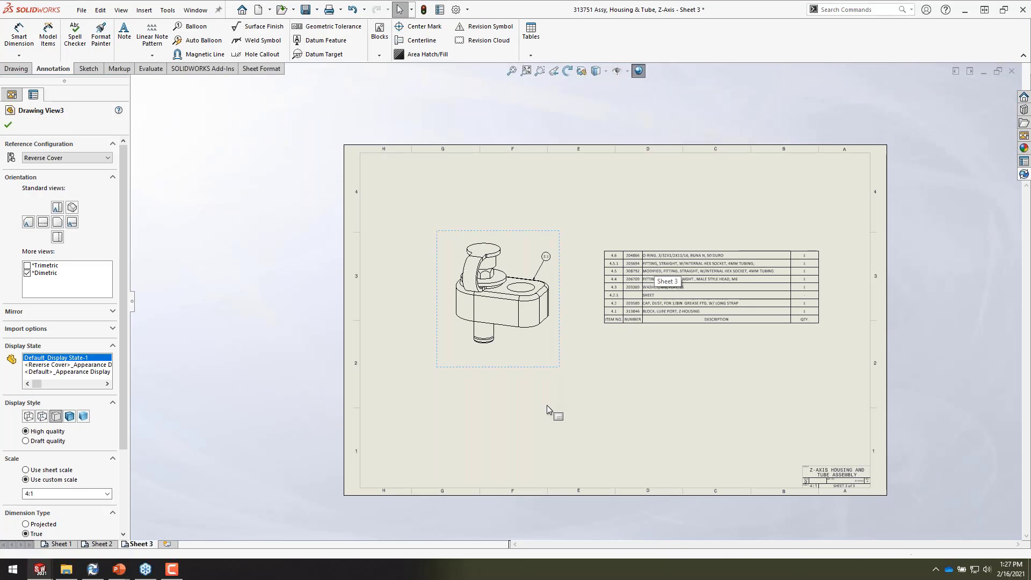
pyautogui.click(547, 404)
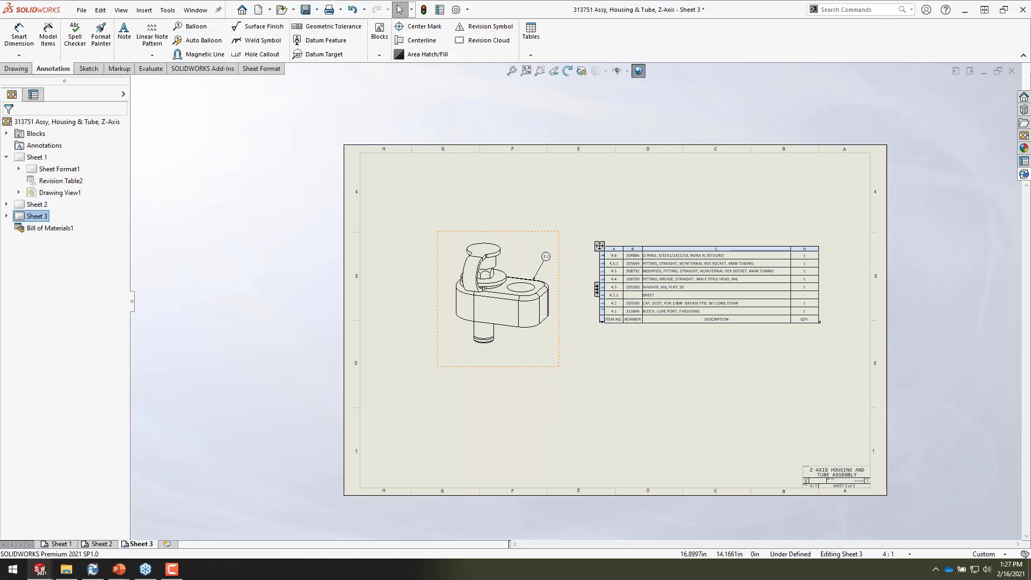
pyautogui.click(614, 387)
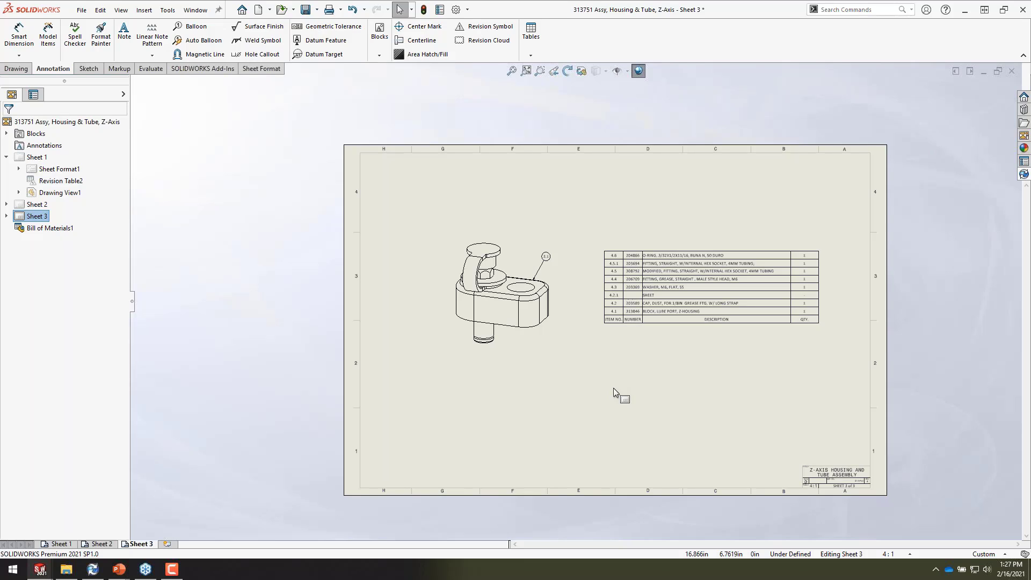
# Show the assembly structure of the lower BOM section on Sheet 2 and collapse the item 3 grease fitting manifold subassembly
pyautogui.click(98, 544)
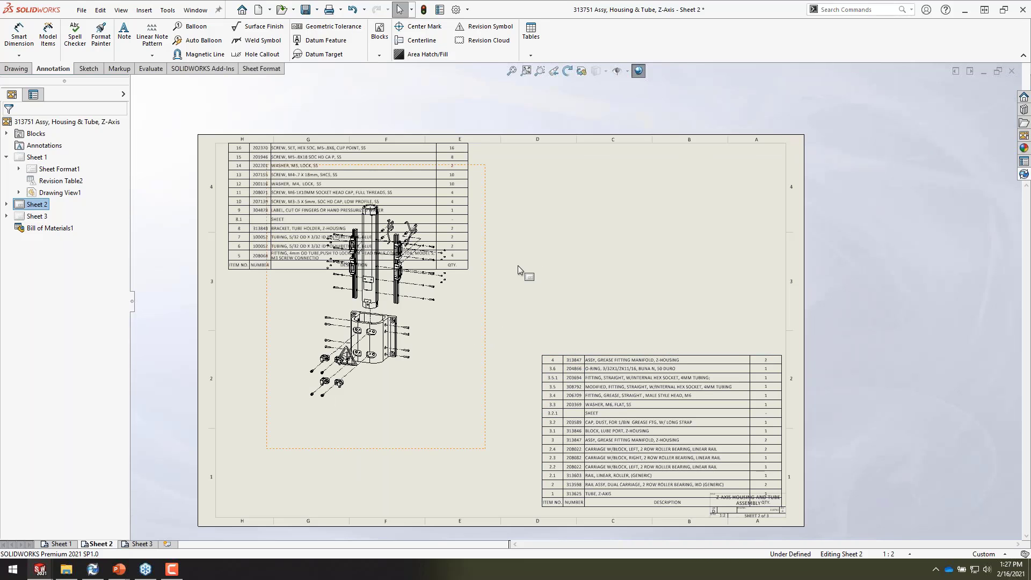
pyautogui.click(573, 366)
pyautogui.scroll(4, 558, 403)
pyautogui.scroll(1, 526, 432)
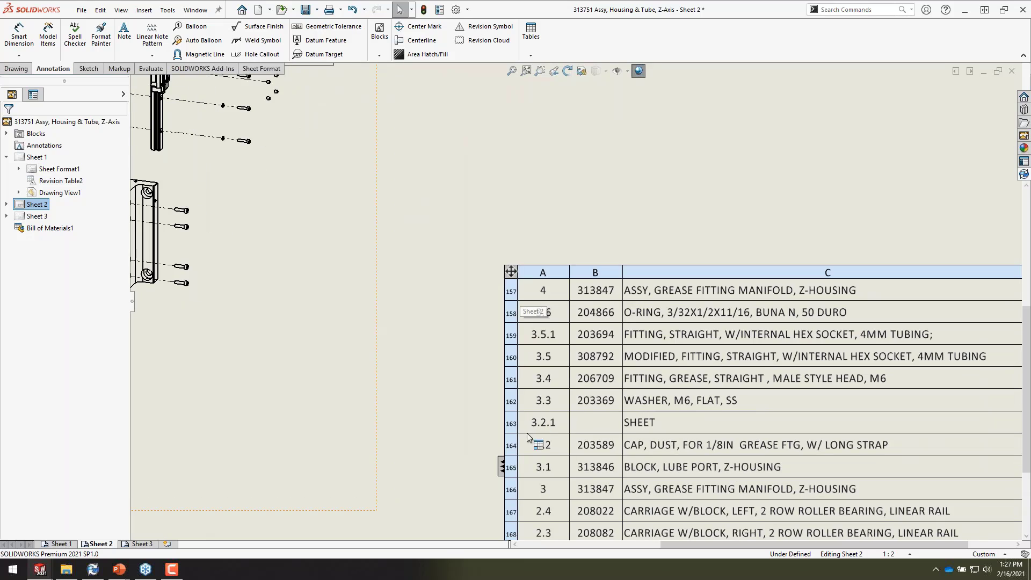
pyautogui.click(501, 466)
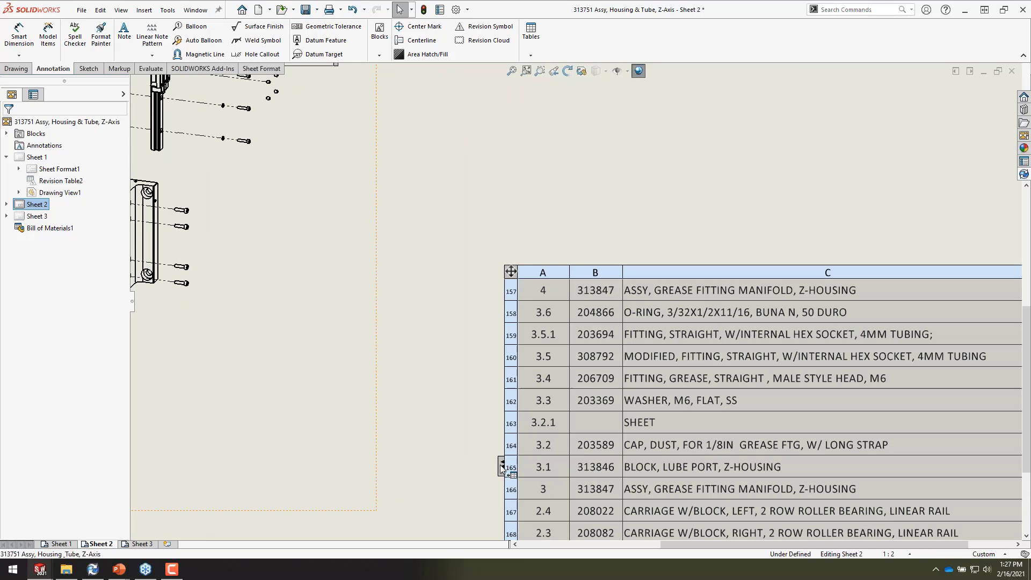
pyautogui.moveTo(494, 491)
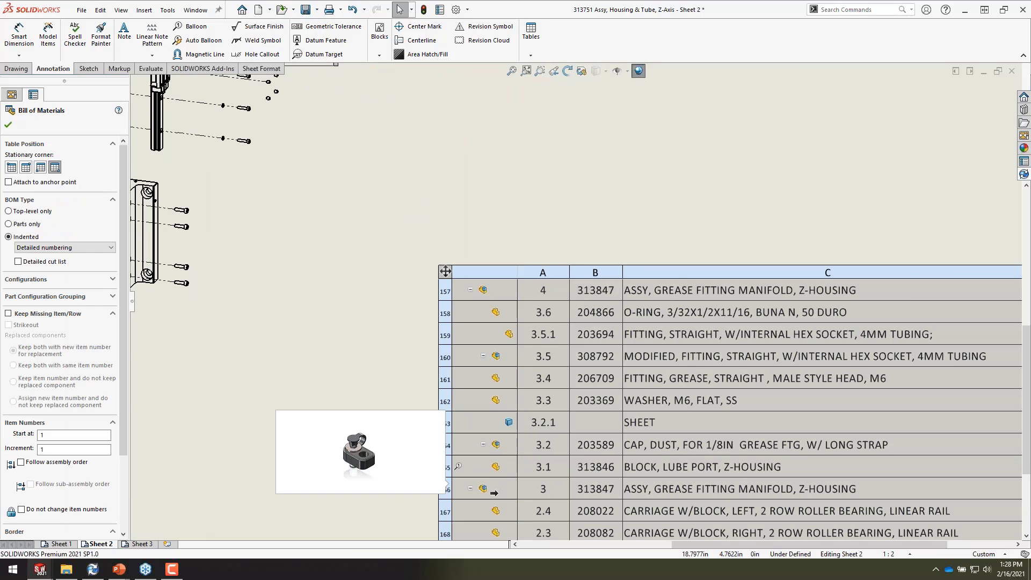
pyautogui.scroll(3, 493, 483)
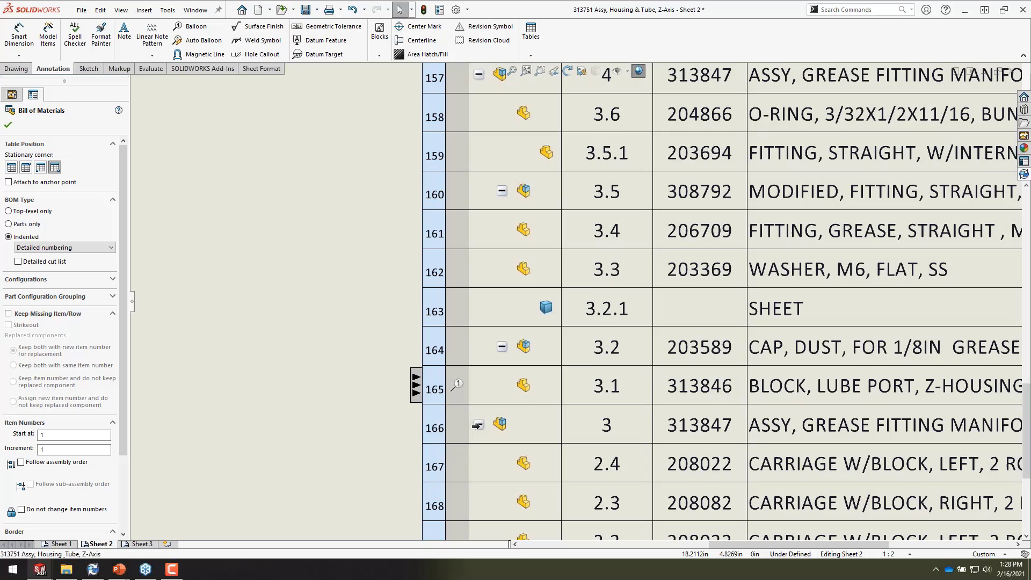
pyautogui.click(477, 424)
pyautogui.scroll(5, 557, 446)
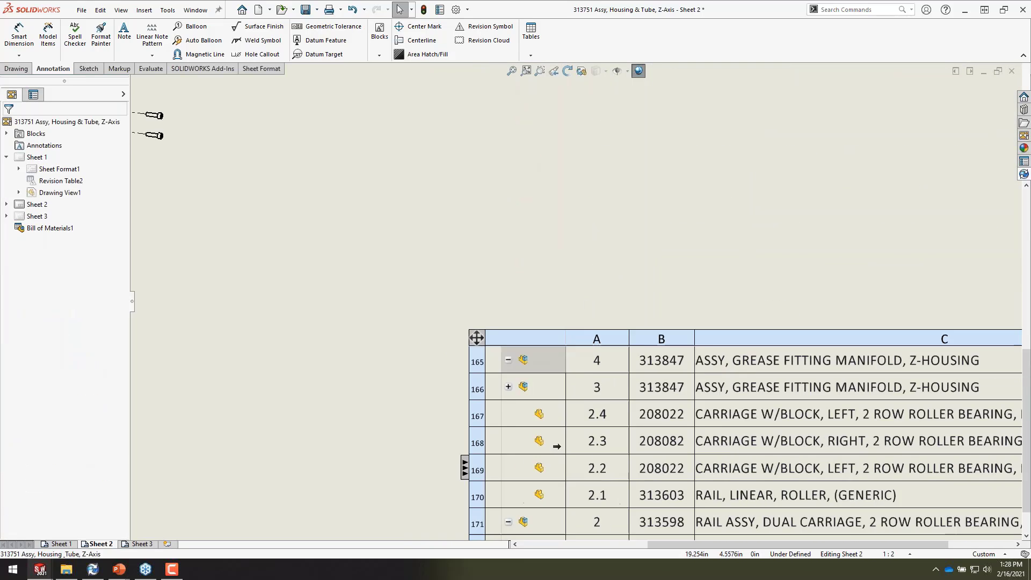
# Merge the lower BOM section on Sheet 2, items 1 to 4, with its next section, and check Sheet 3
pyautogui.moveTo(554, 371)
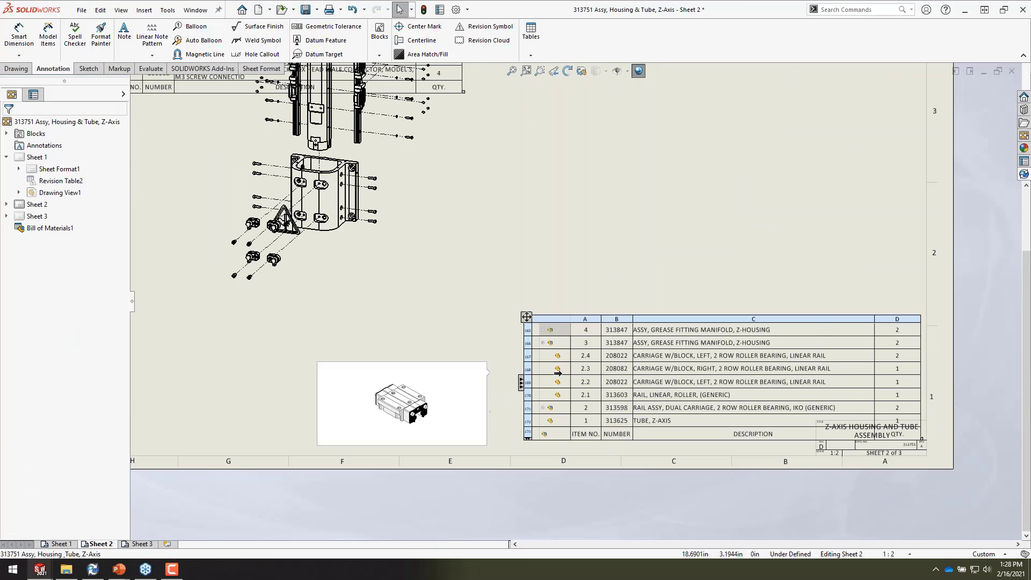
pyautogui.scroll(2, 558, 365)
pyautogui.scroll(-3, 577, 328)
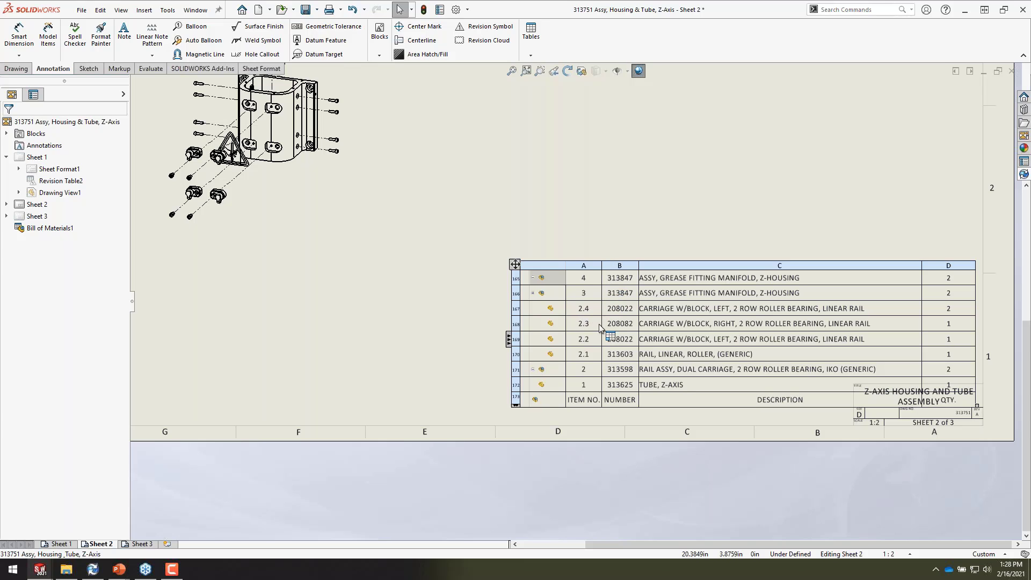
pyautogui.scroll(4, 496, 284)
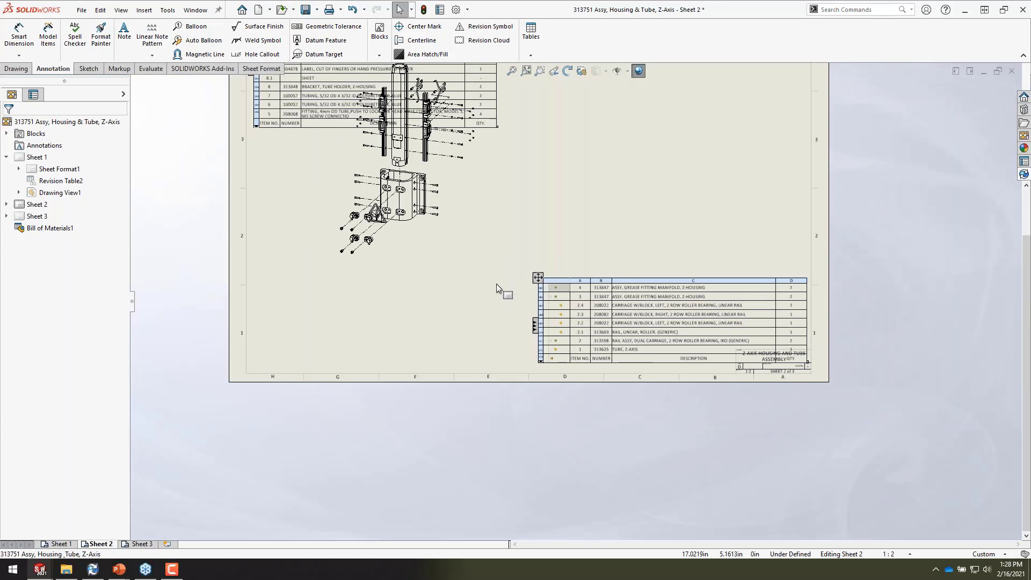
pyautogui.scroll(1, 465, 270)
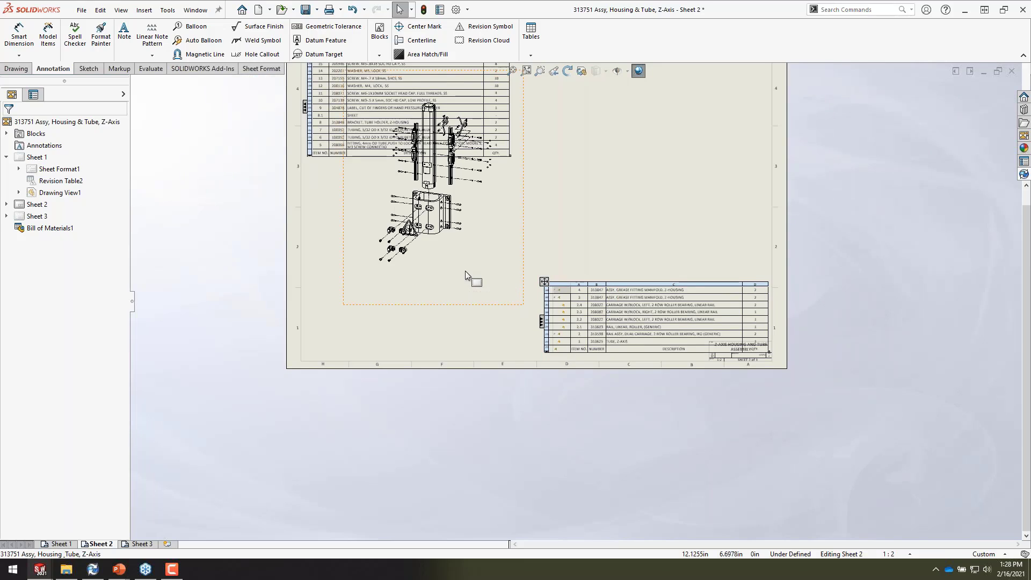
pyautogui.click(544, 283)
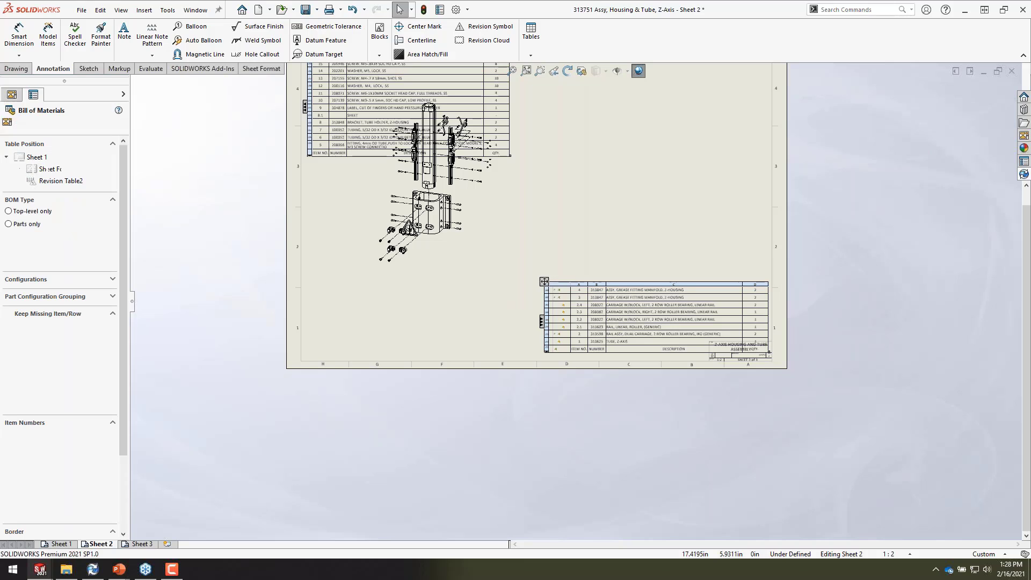
pyautogui.rightClick(544, 281)
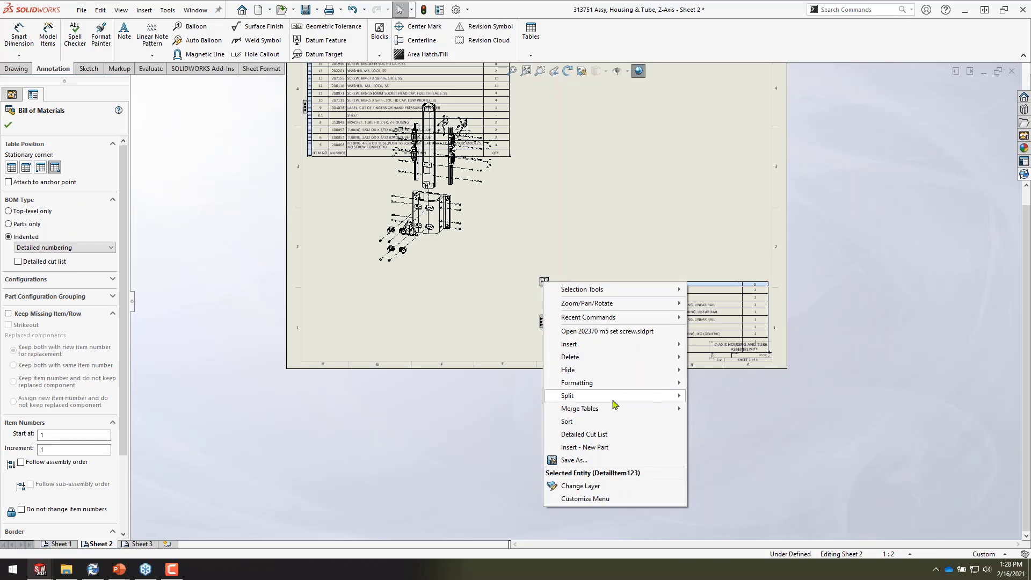
pyautogui.moveTo(615, 408)
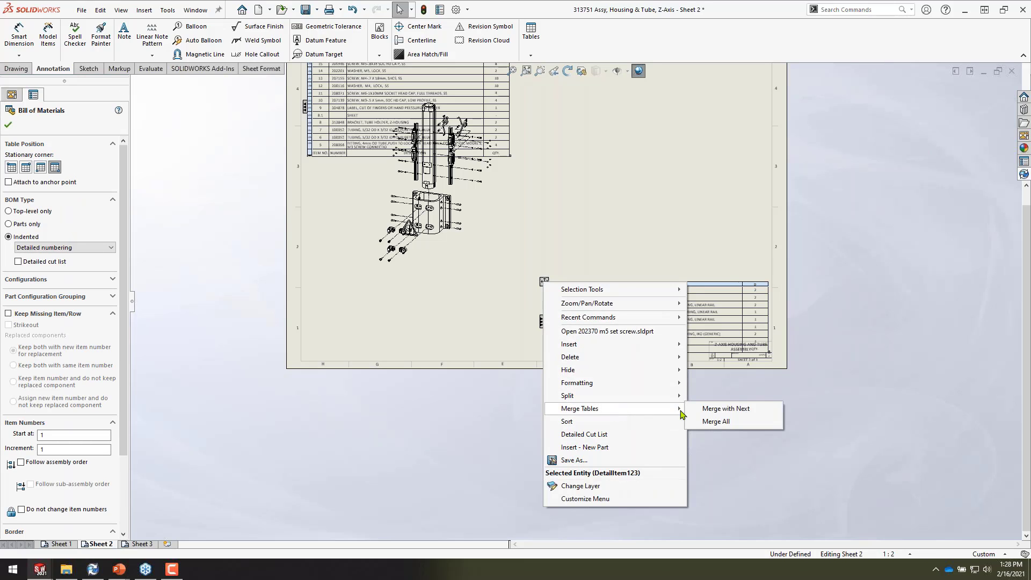
pyautogui.click(713, 409)
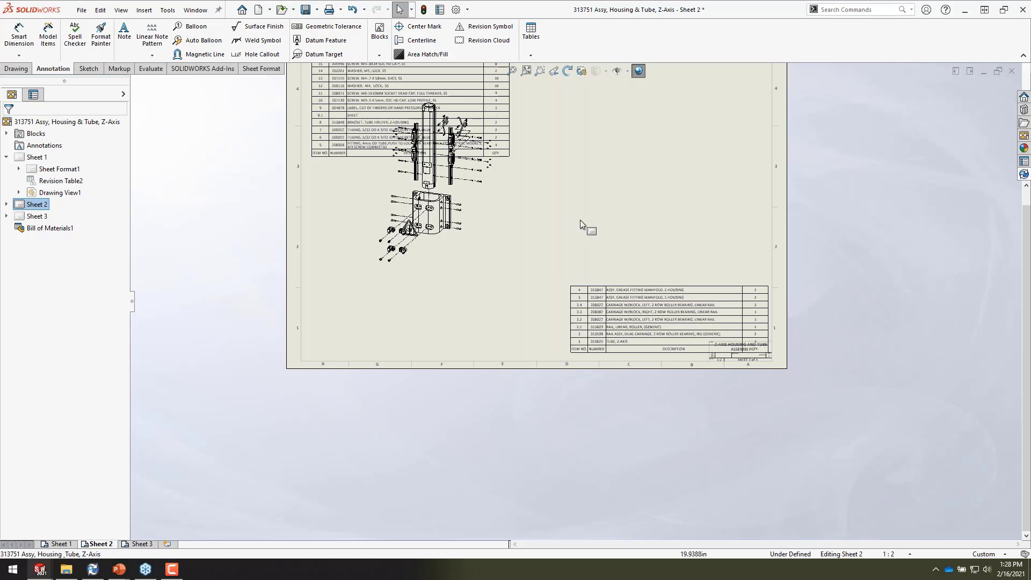
pyautogui.click(545, 281)
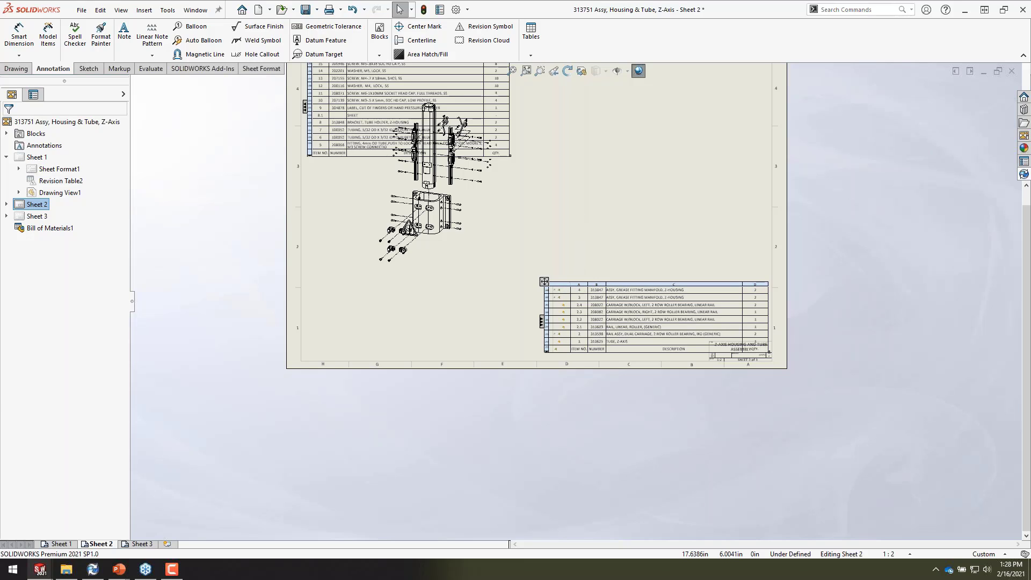
pyautogui.rightClick(631, 356)
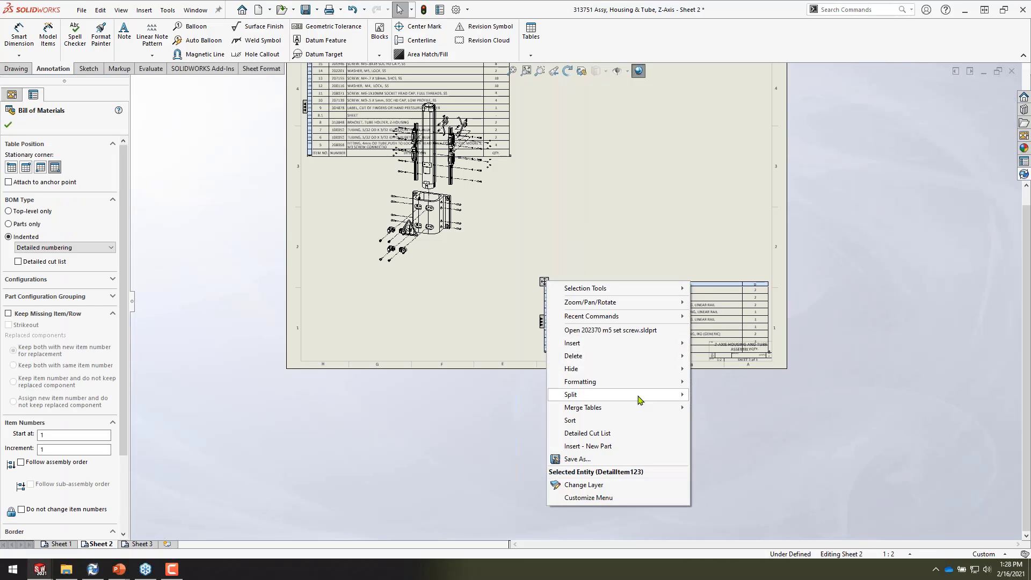
pyautogui.click(698, 406)
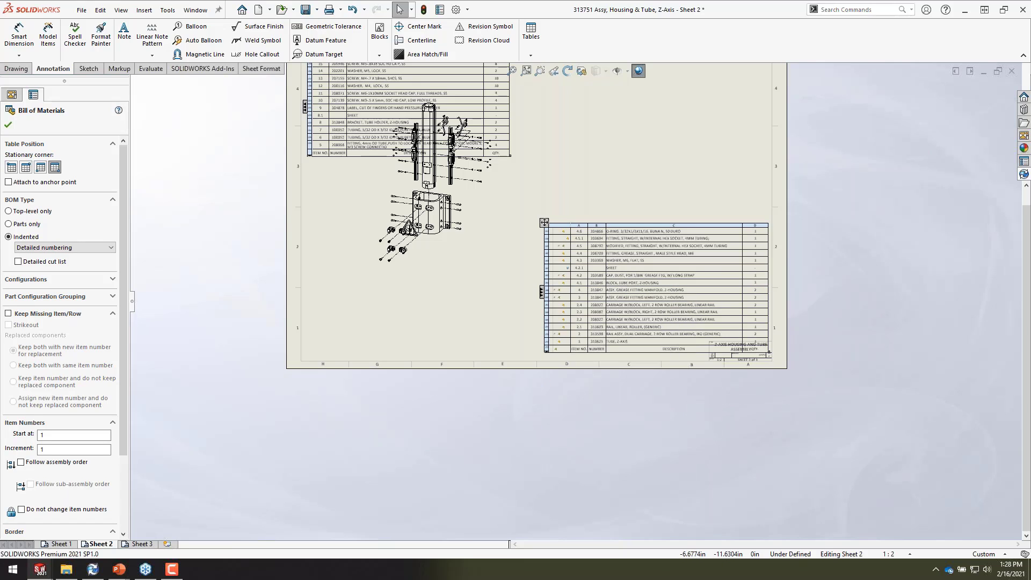
pyautogui.click(153, 543)
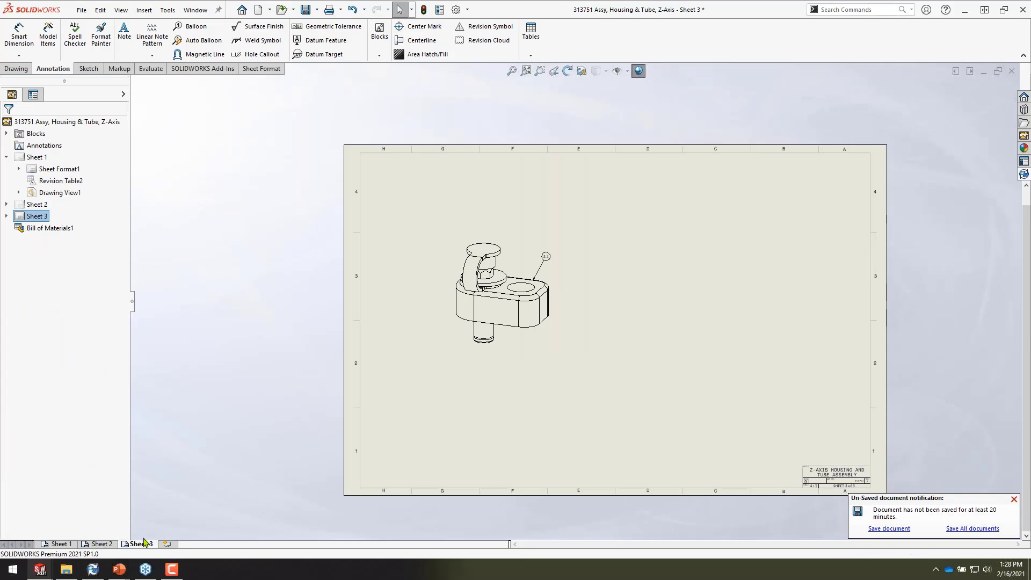
# Merge all remaining split BOM sections on Sheet 2 into a single table
pyautogui.click(88, 544)
pyautogui.scroll(1, 568, 158)
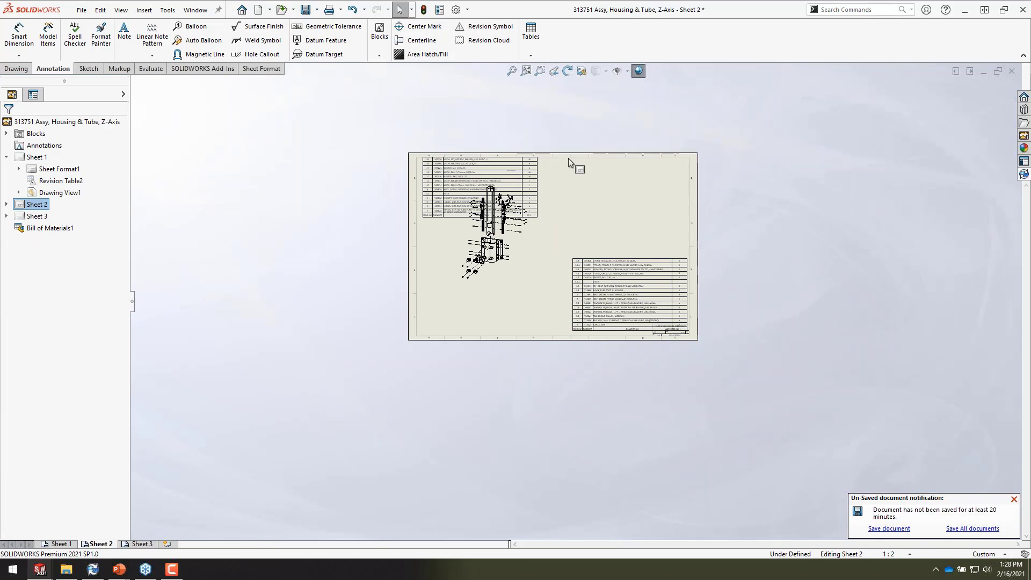
pyautogui.scroll(-3, 571, 163)
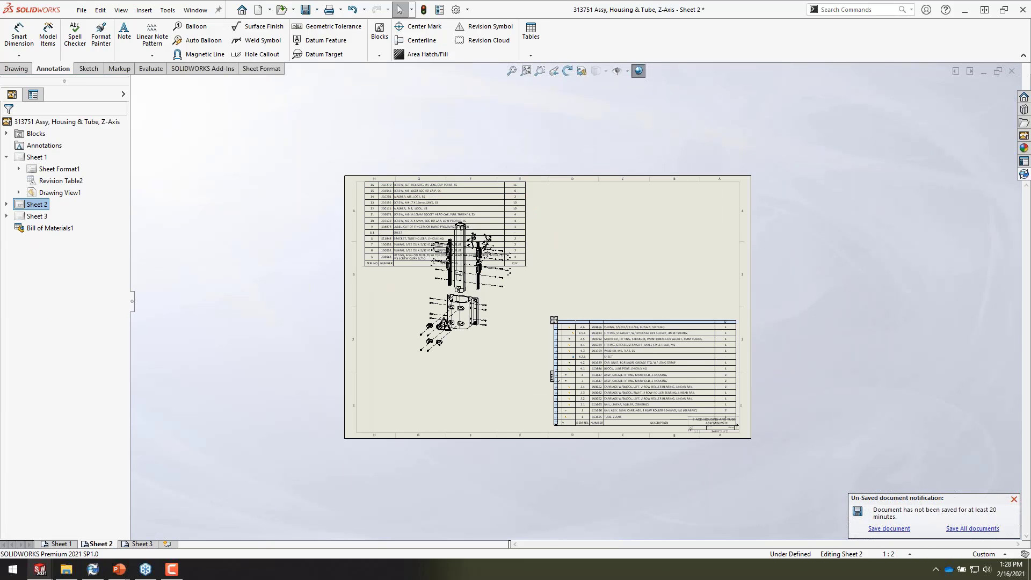
pyautogui.click(585, 338)
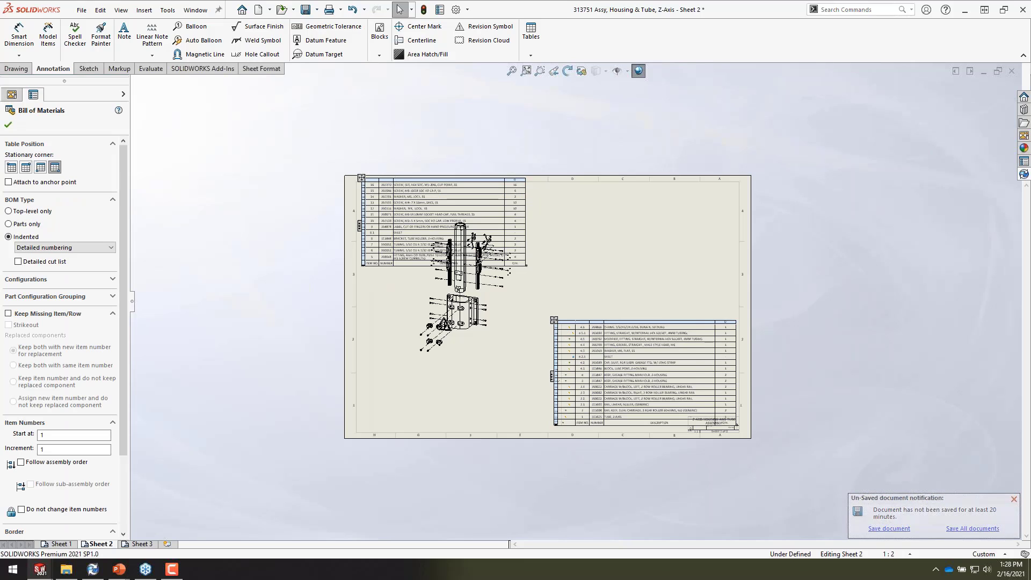
pyautogui.rightClick(551, 320)
pyautogui.moveTo(624, 452)
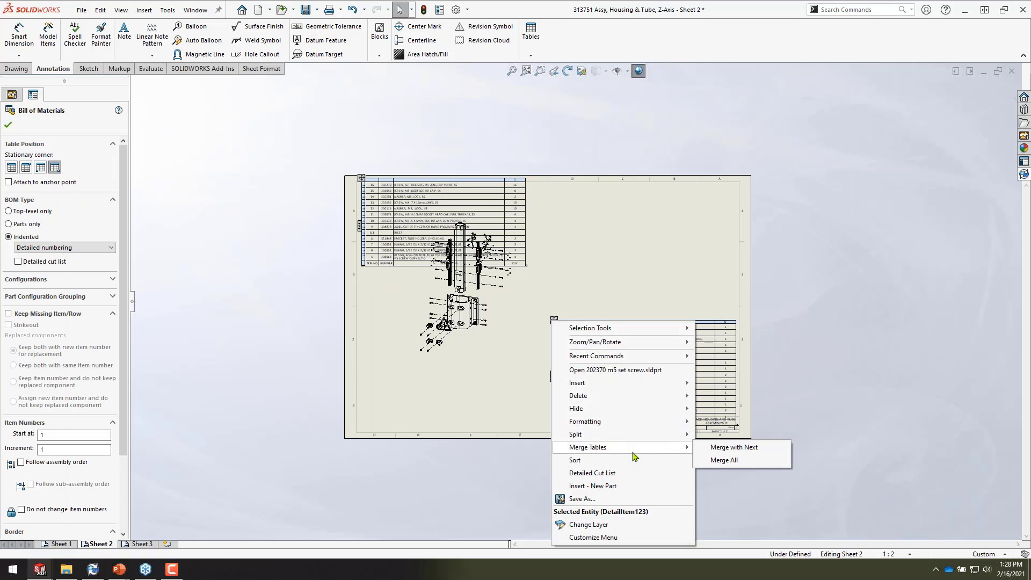
pyautogui.click(711, 460)
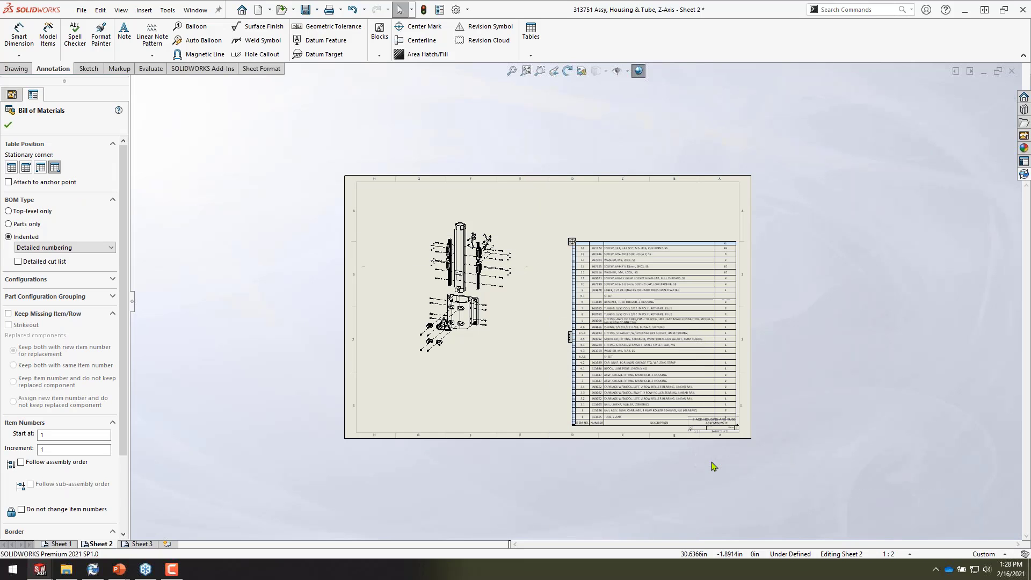
pyautogui.click(526, 402)
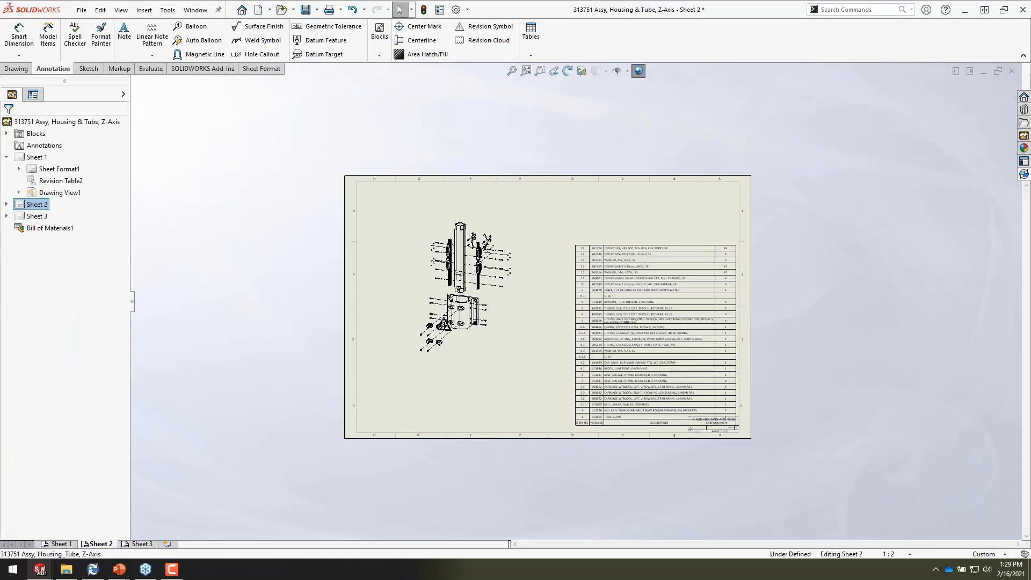
pyautogui.click(588, 370)
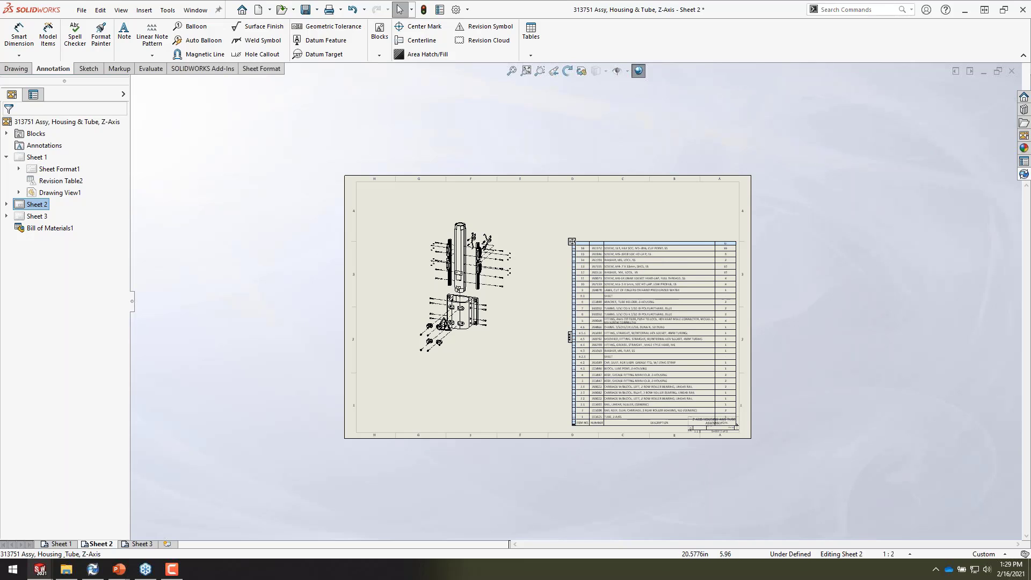
pyautogui.click(787, 380)
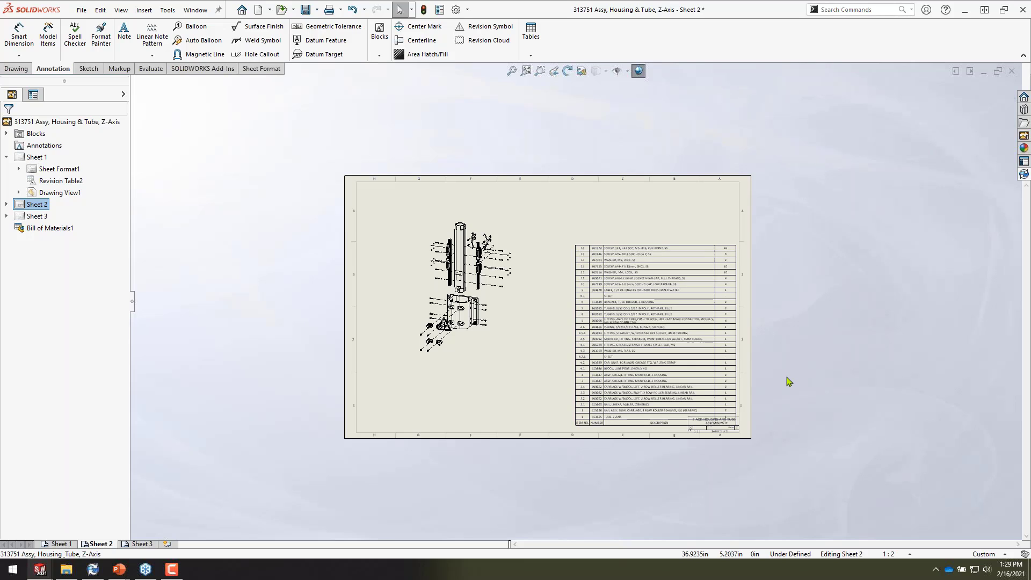
# Open the row and column insertion options for the item 16 set screw row of the merged BOM
pyautogui.click(624, 312)
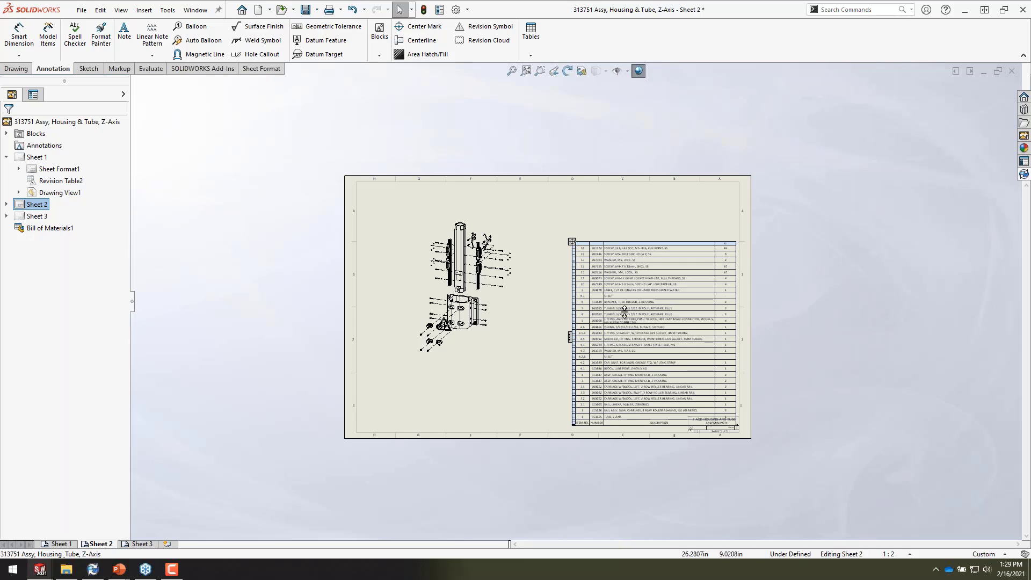
pyautogui.scroll(-3, 607, 220)
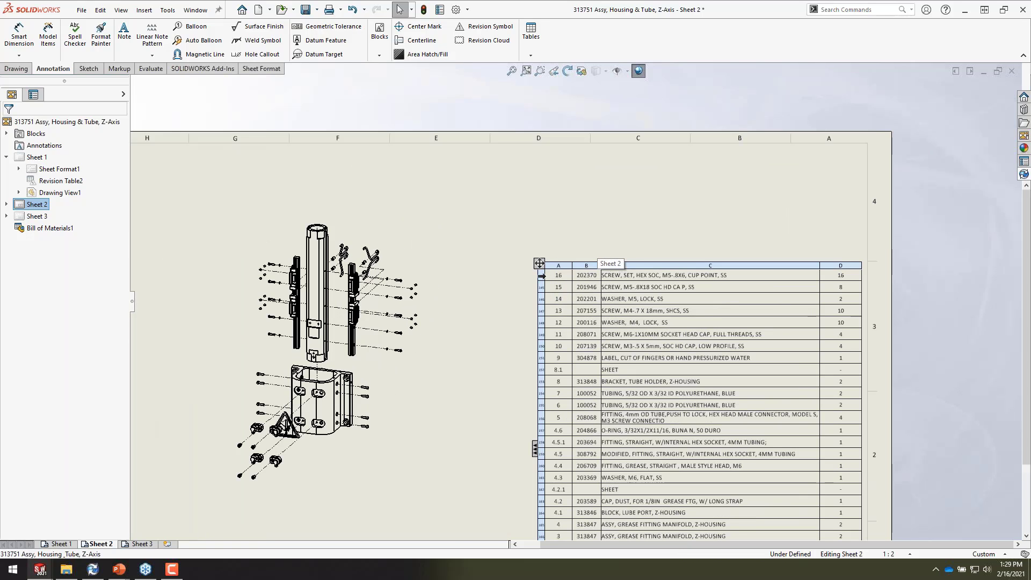
pyautogui.rightClick(540, 275)
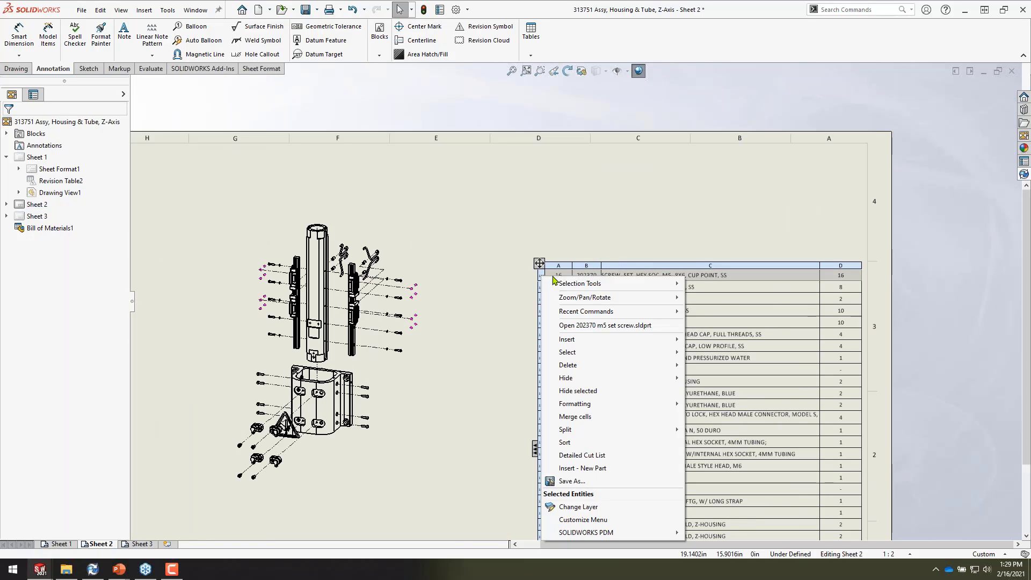
pyautogui.moveTo(601, 339)
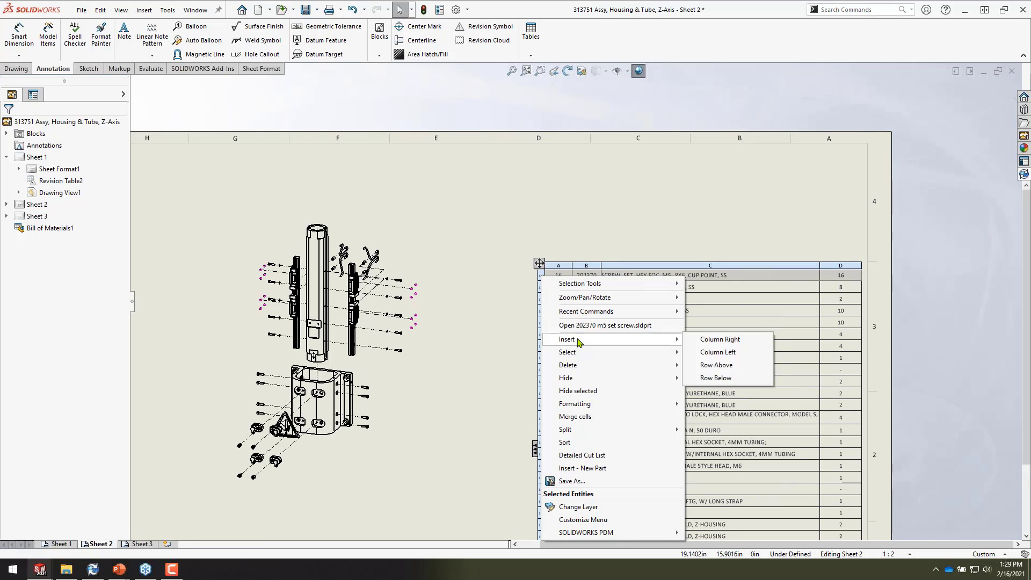
# Insert a row above item 16 in the bill of materials and open the new row's number cell for editing
pyautogui.click(708, 365)
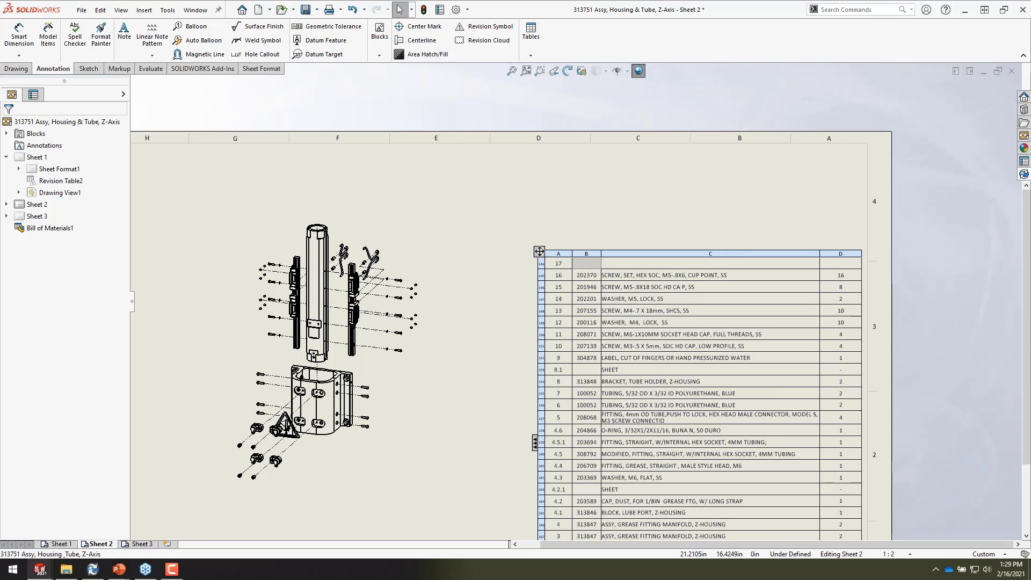
pyautogui.doubleClick(586, 264)
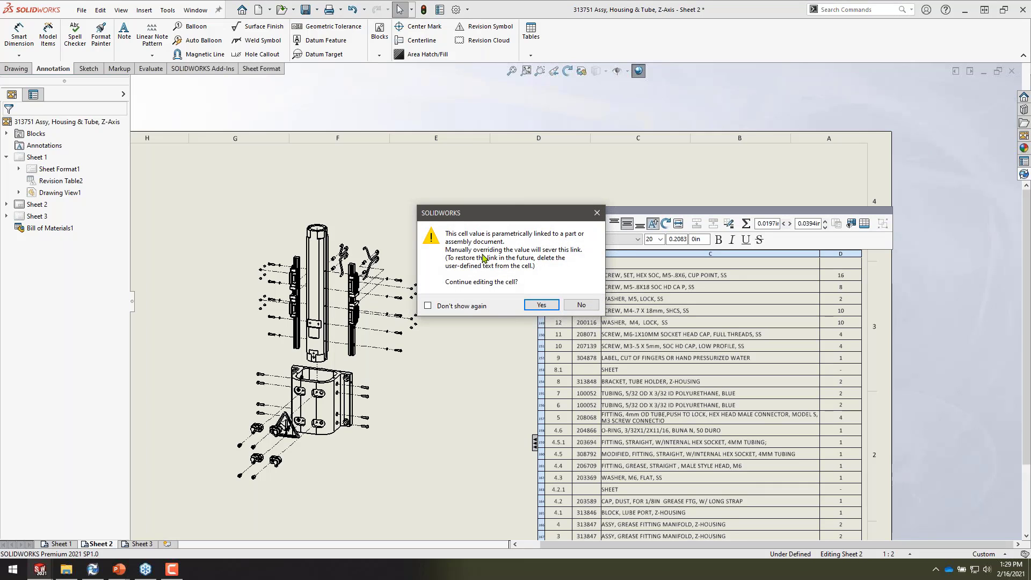
pyautogui.click(596, 213)
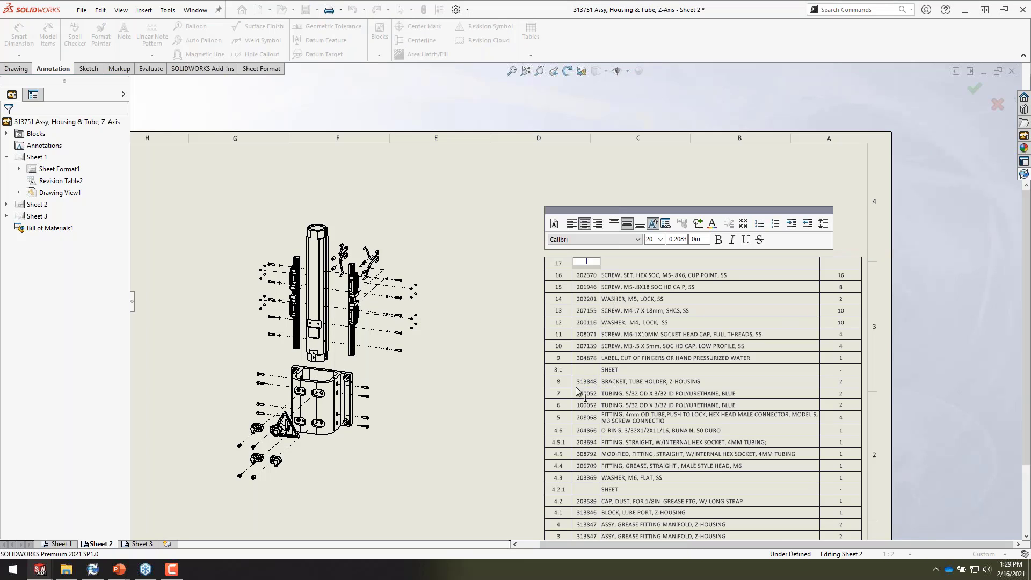
pyautogui.press('Escape')
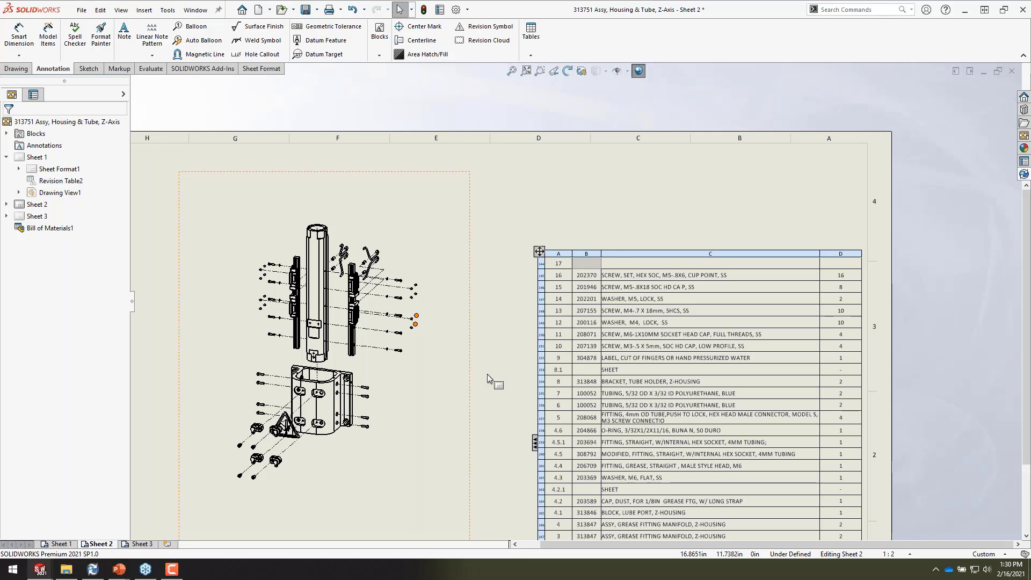
# Switch from the drawing to the open 313751 Assy, Housing & Tube, Z-Axis assembly document
pyautogui.scroll(-3, 488, 372)
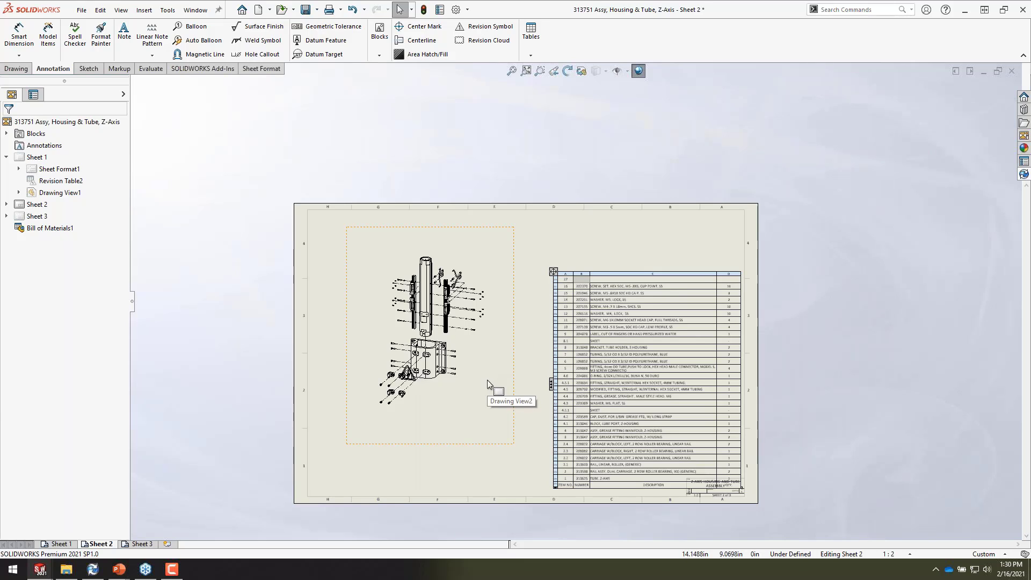
pyautogui.click(487, 379)
pyautogui.rightClick(487, 379)
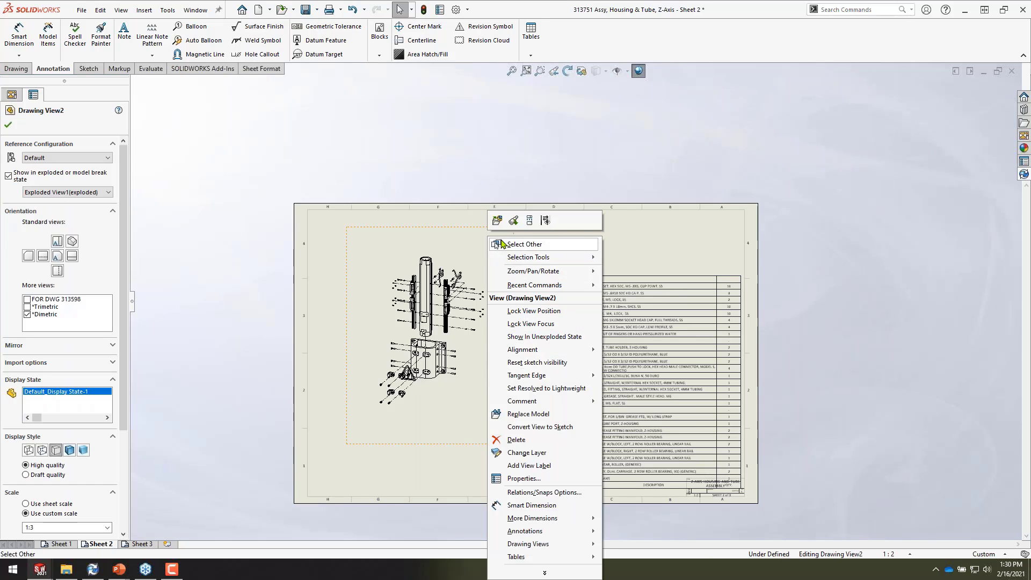
pyautogui.click(490, 195)
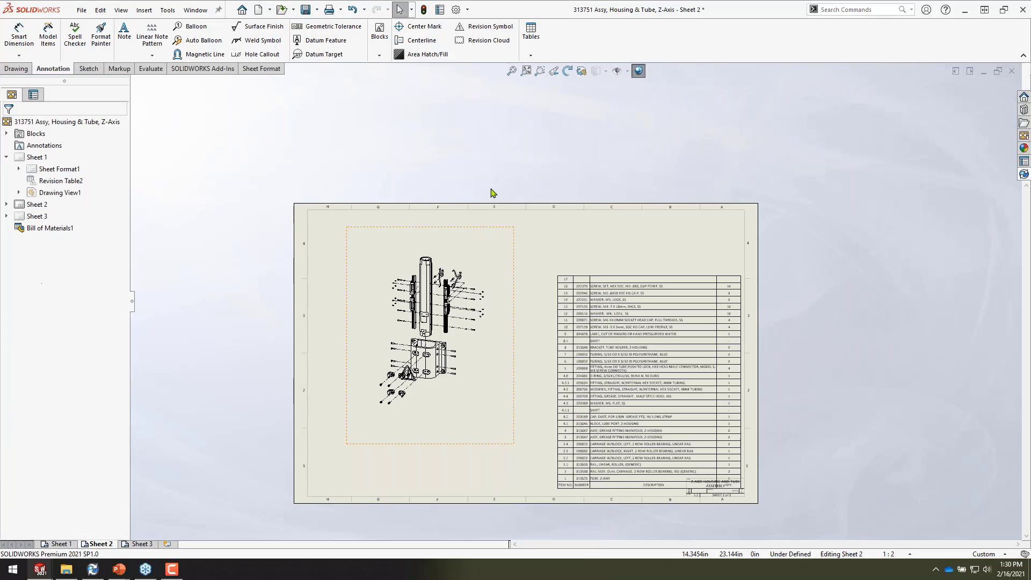
pyautogui.hotkey('ctrl', 'Tab')
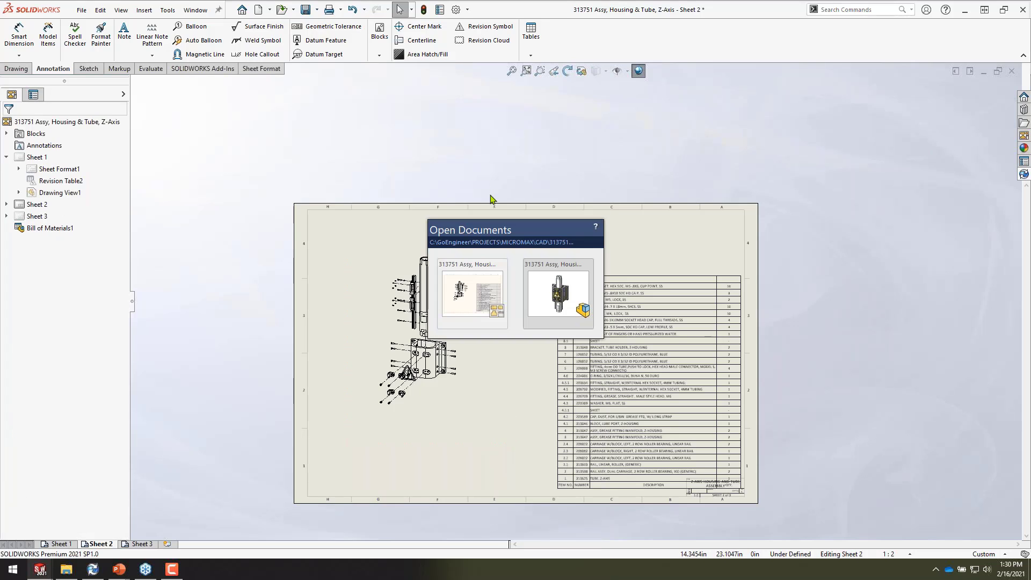
pyautogui.click(545, 305)
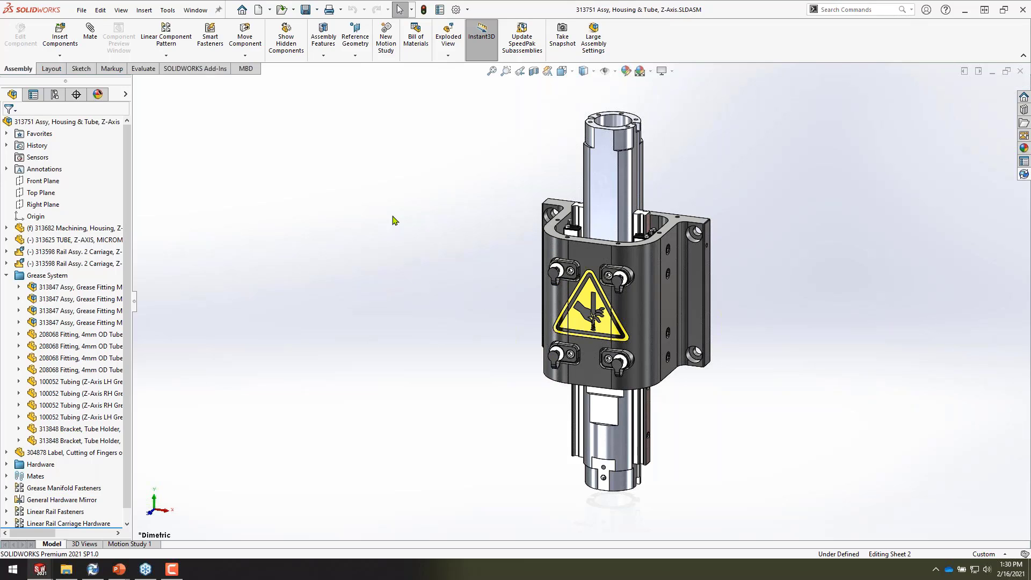
# Start a top-level-only bill of materials in the assembly using the BOM table template
pyautogui.click(150, 13)
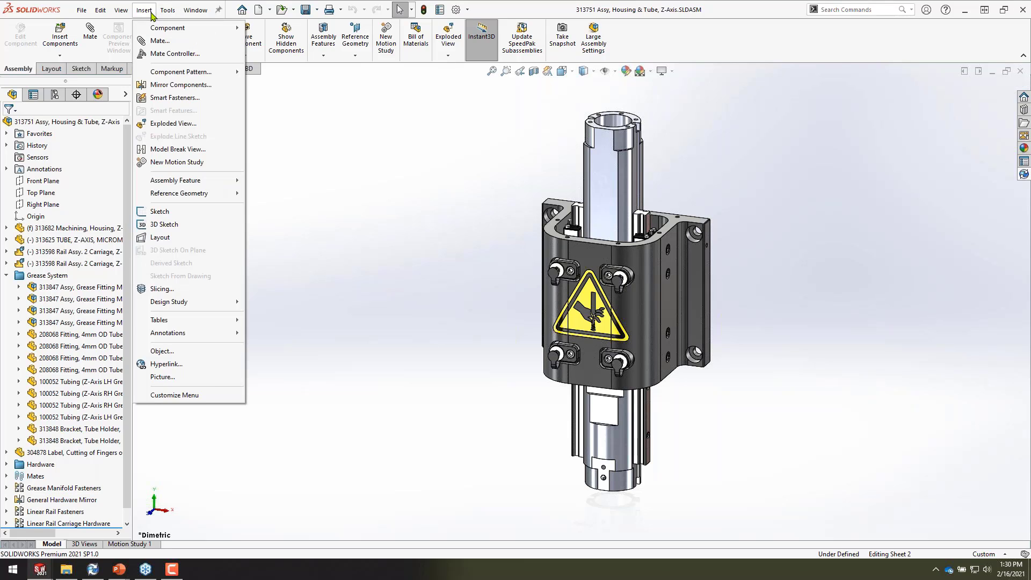
pyautogui.moveTo(233, 321)
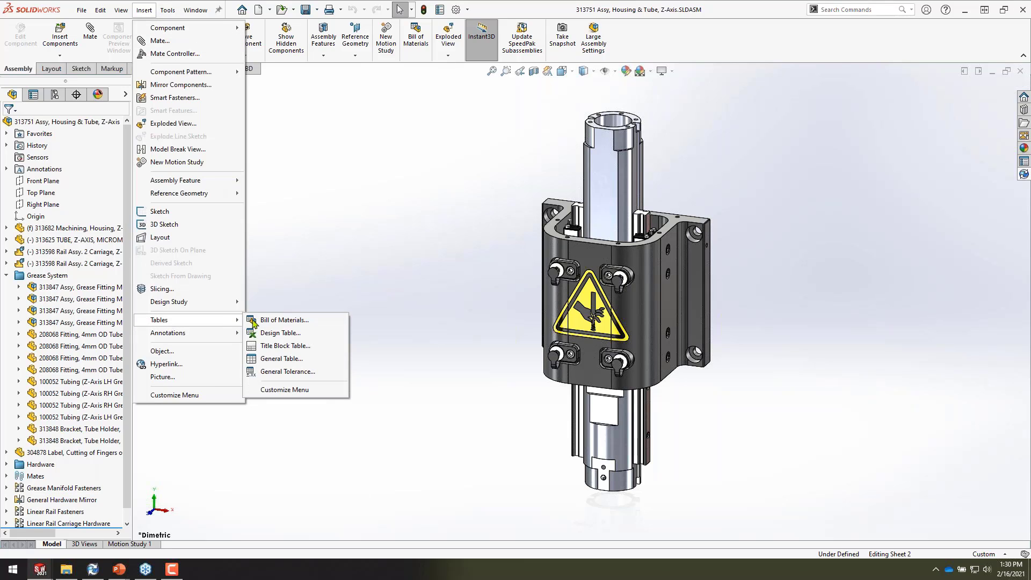
pyautogui.click(413, 48)
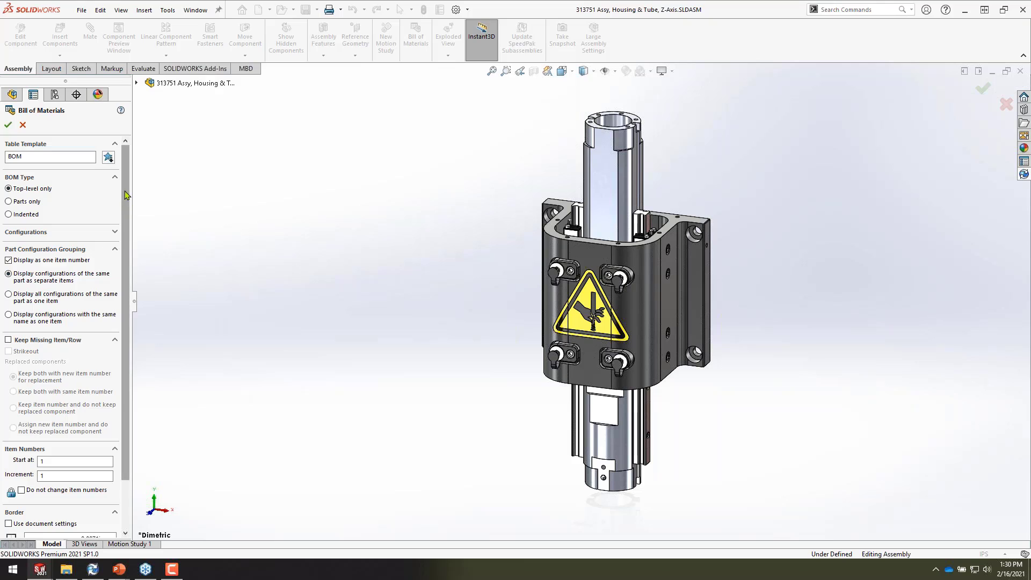
pyautogui.click(8, 125)
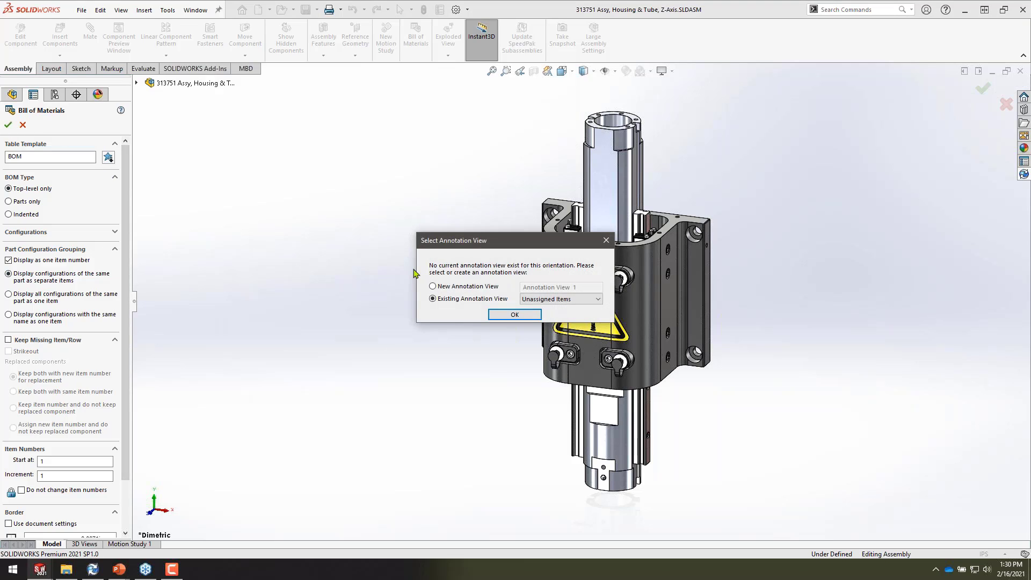
# Assign the table to a new annotation view named "bom" and place it in the empty space beside the model
pyautogui.moveTo(486, 240)
pyautogui.mouseDown()
pyautogui.moveTo(450, 226)
pyautogui.moveTo(367, 226)
pyautogui.mouseUp()
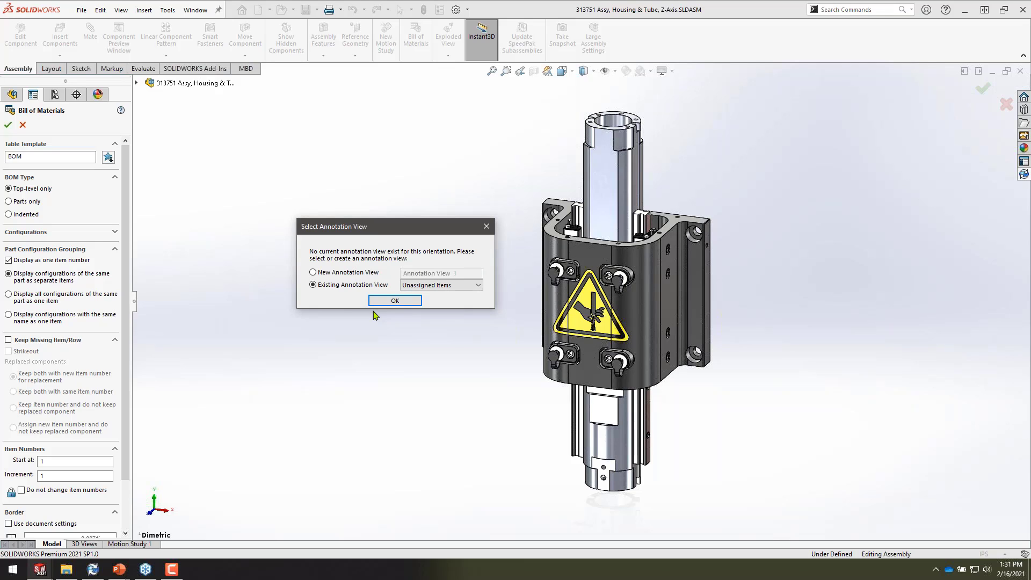
pyautogui.click(412, 286)
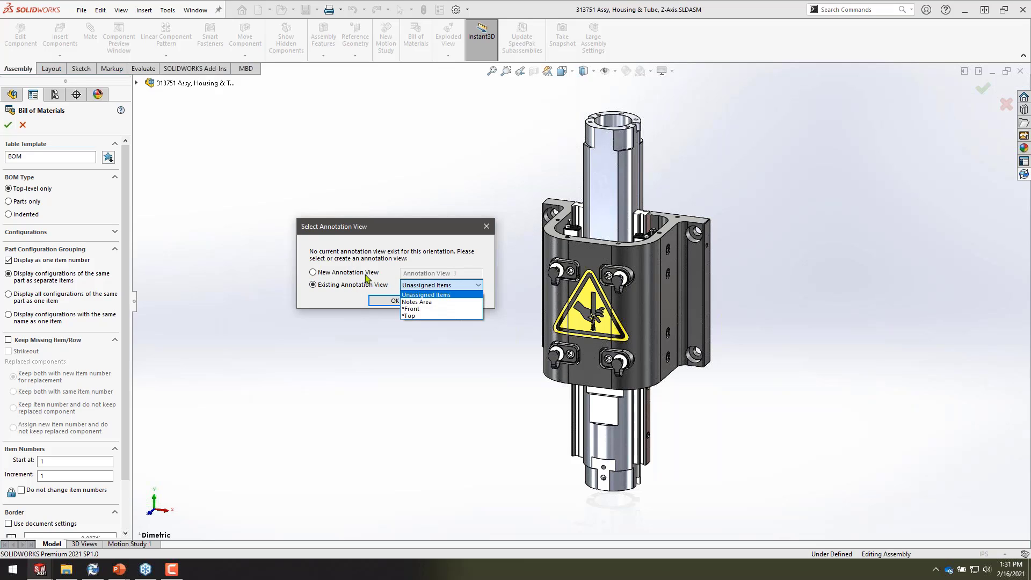
pyautogui.click(310, 275)
pyautogui.click(314, 274)
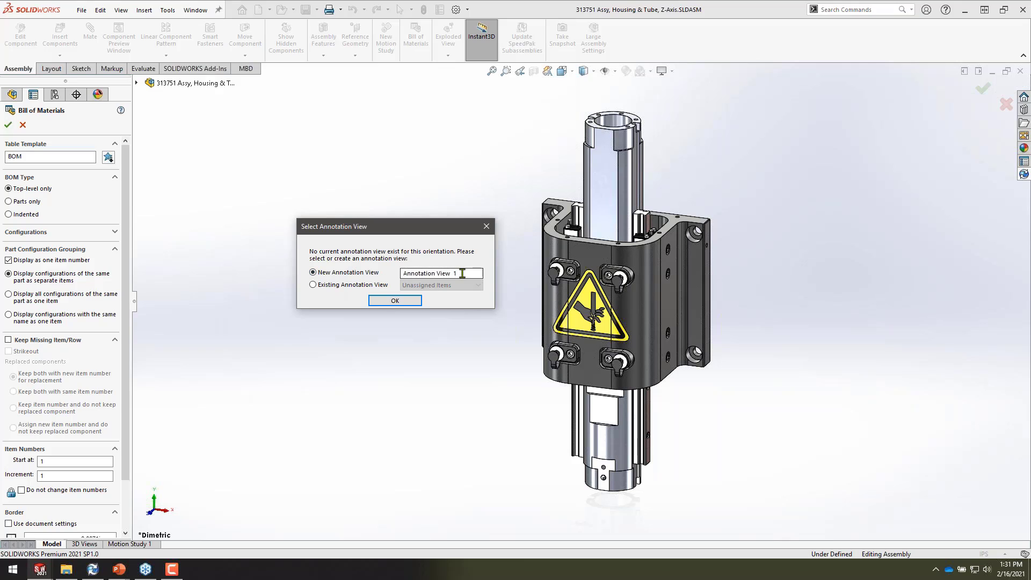
pyautogui.write('bom')
pyautogui.click(408, 300)
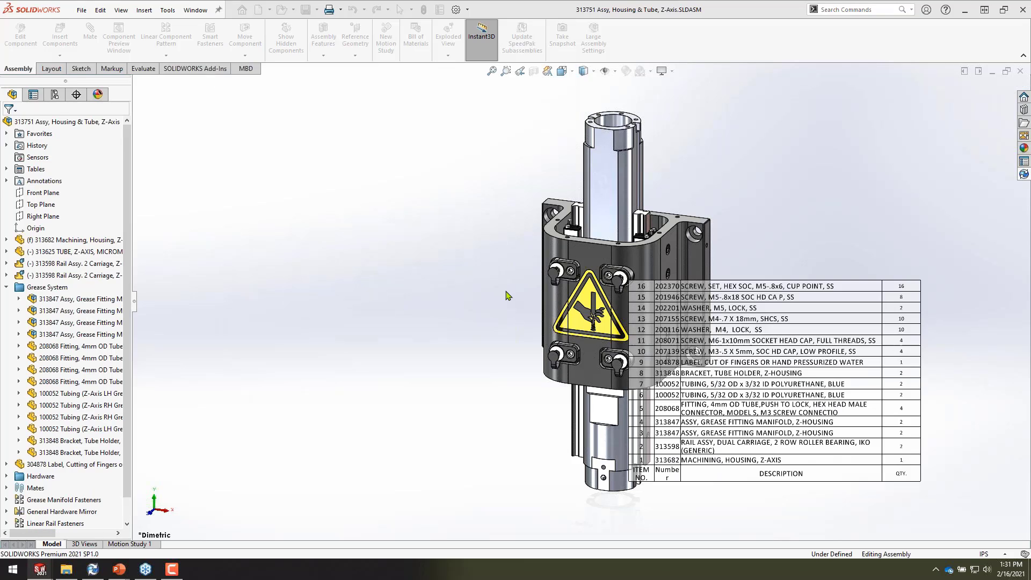
pyautogui.click(210, 140)
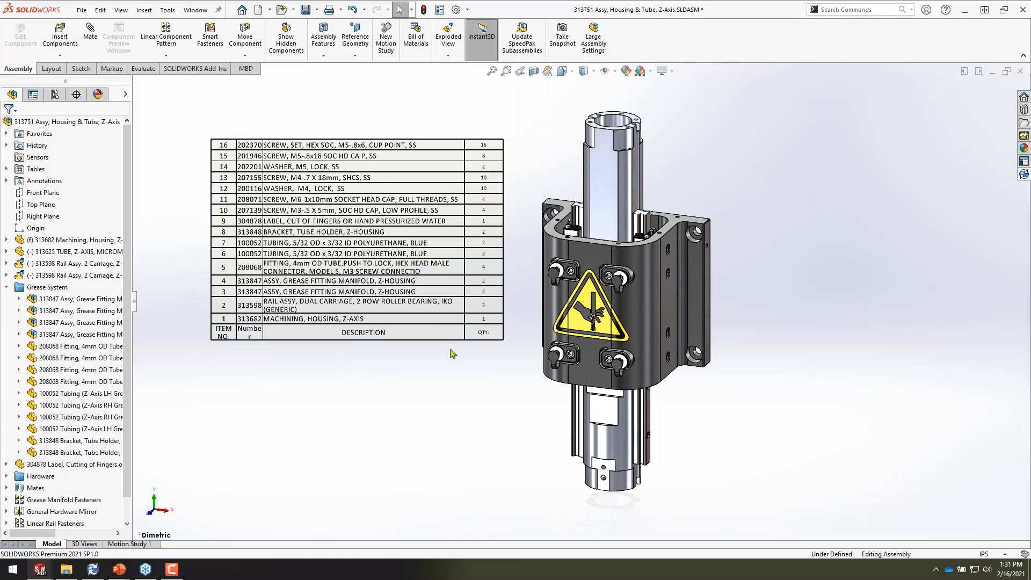
# Hide the bom annotation view and show it again
pyautogui.moveTo(490, 375); pyautogui.dragTo(469, 347, button='middle')
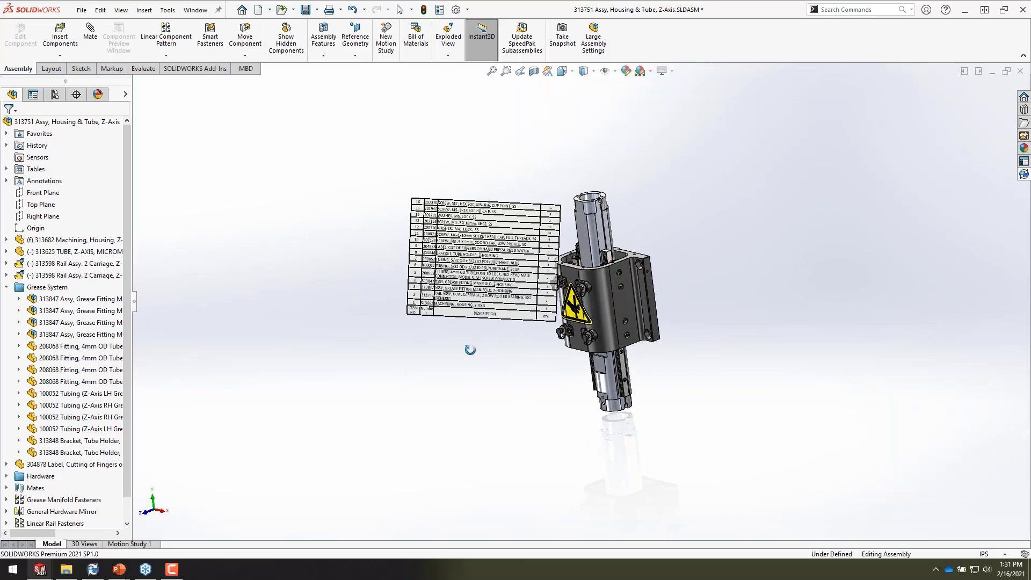
pyautogui.click(7, 181)
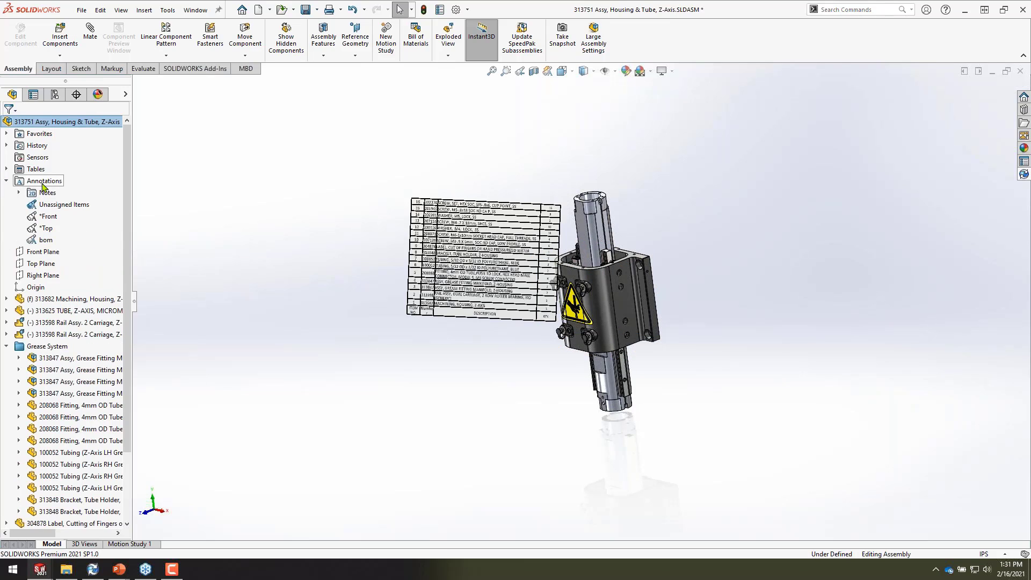
pyautogui.rightClick(45, 244)
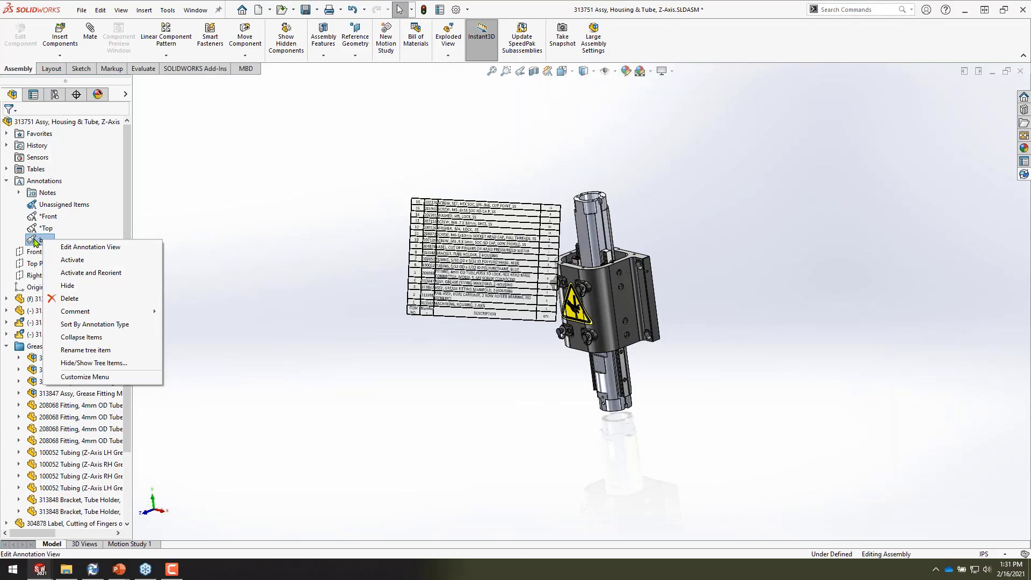
pyautogui.click(68, 285)
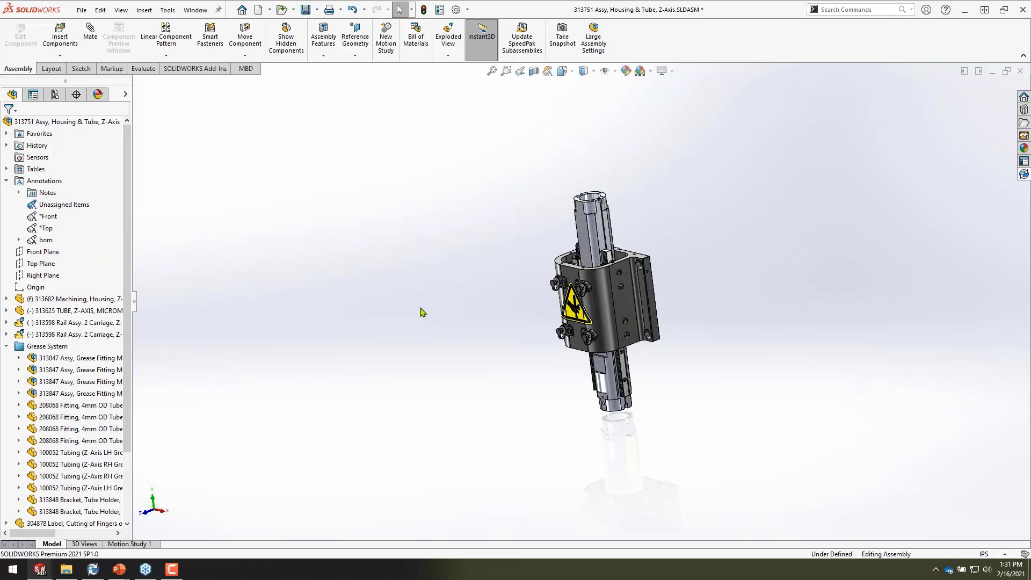
pyautogui.hotkey('ctrl', '1')
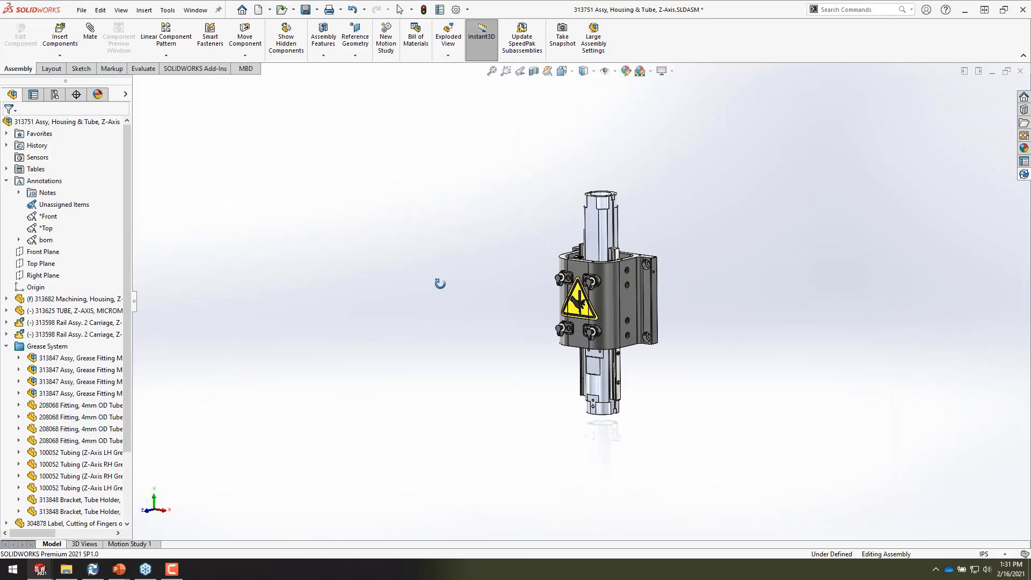
pyautogui.rightClick(43, 242)
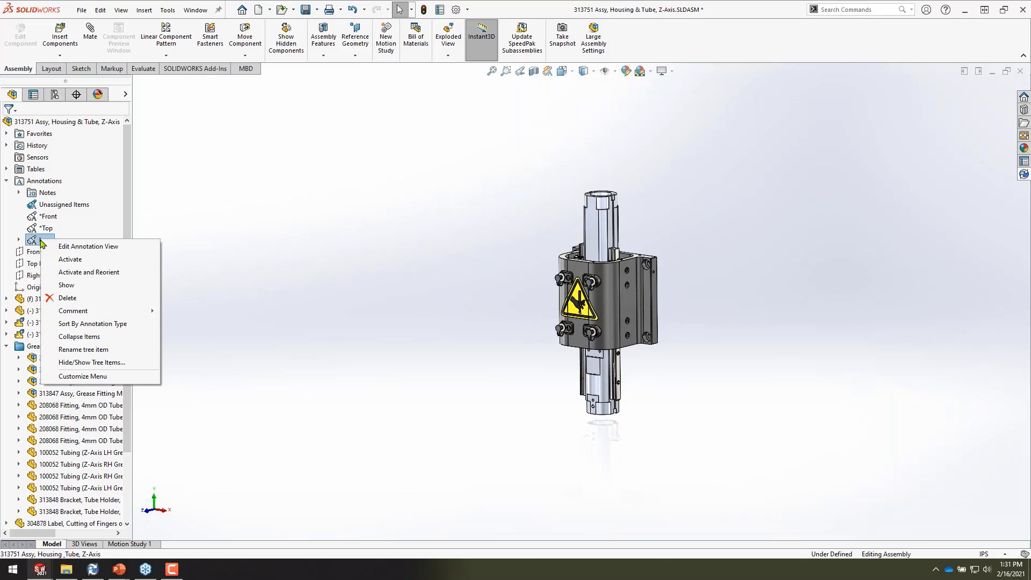
pyautogui.click(58, 285)
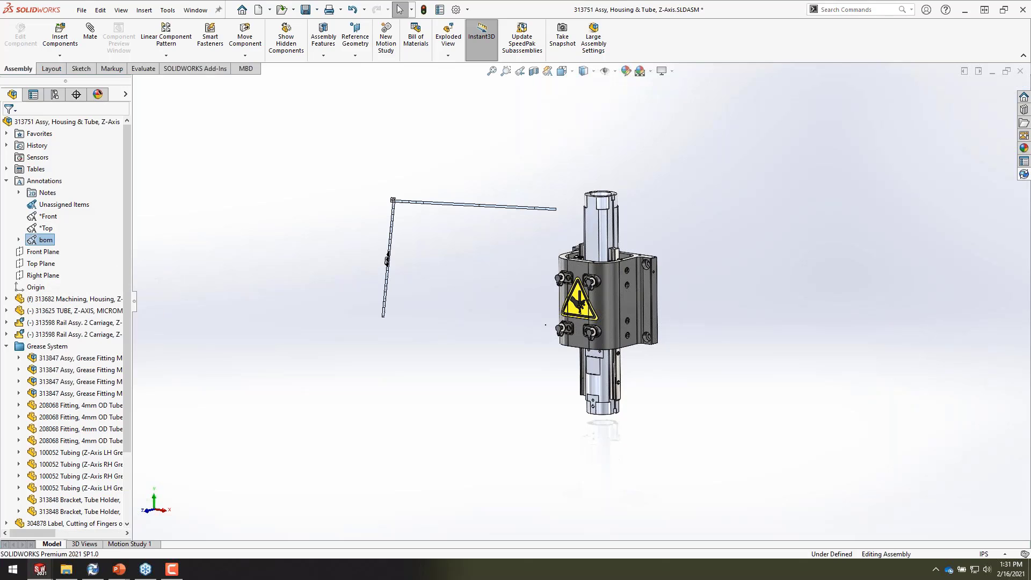
# Expand the assembly structure column of the bill of materials and preview the item 7 tubing component
pyautogui.click(387, 261)
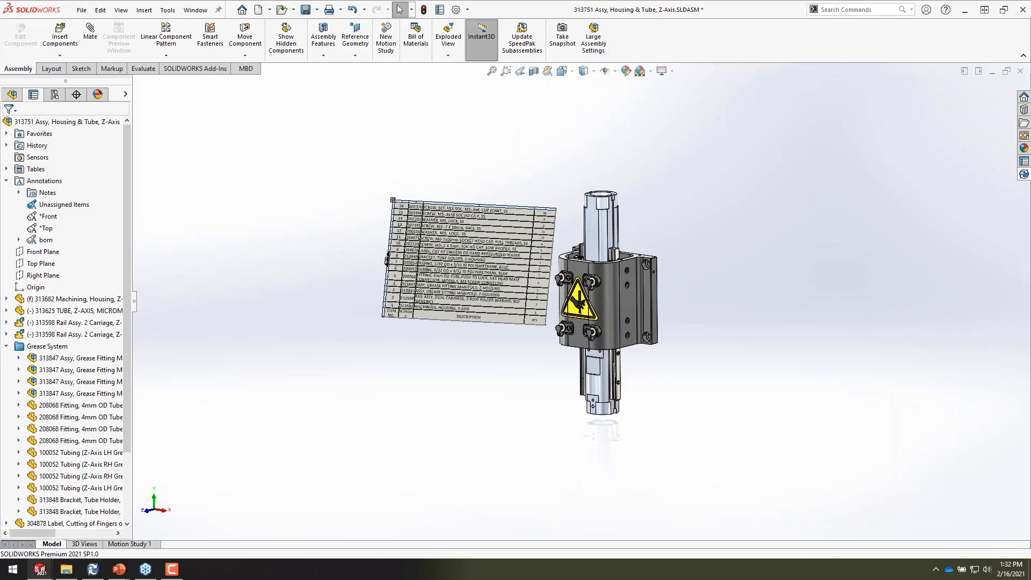
pyautogui.scroll(-5, 344, 252)
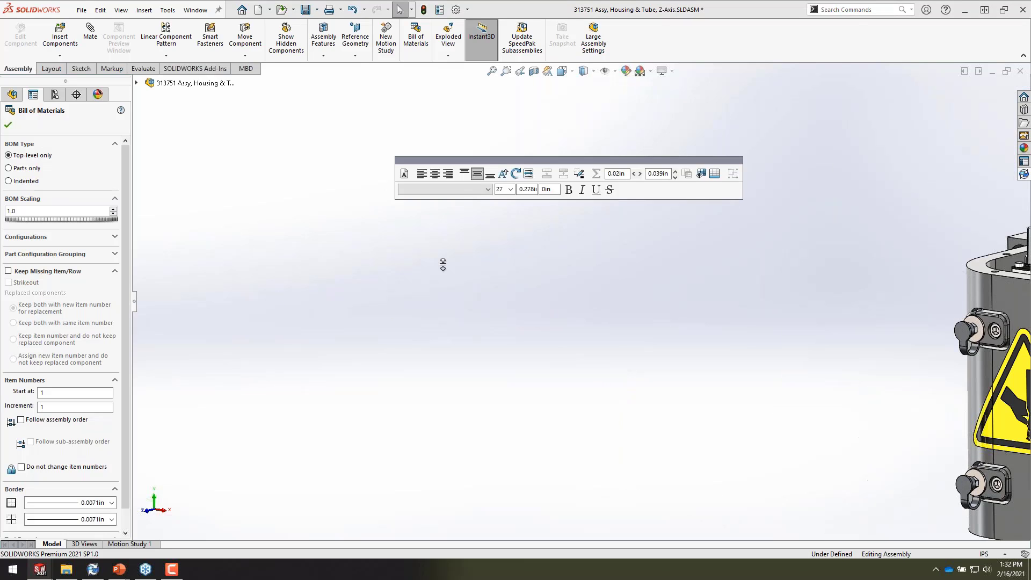
pyautogui.scroll(1, 447, 262)
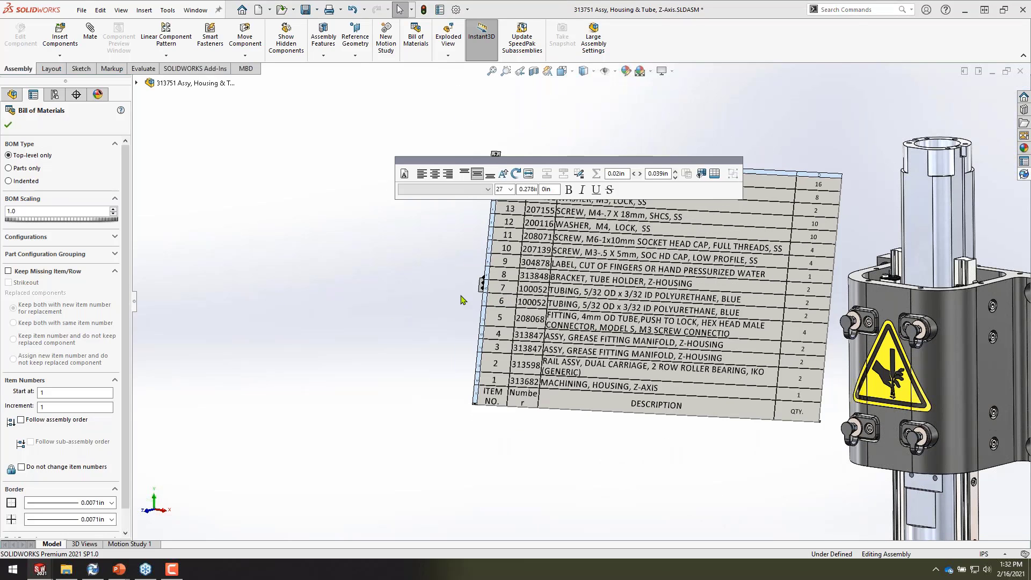
pyautogui.moveTo(482, 289); pyautogui.dragTo(459, 283)
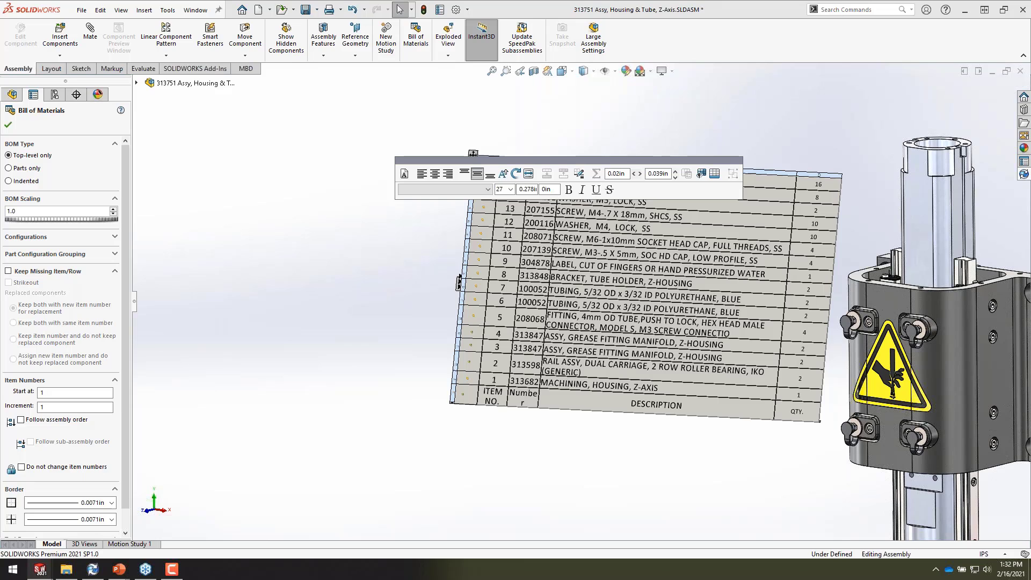
pyautogui.click(473, 285)
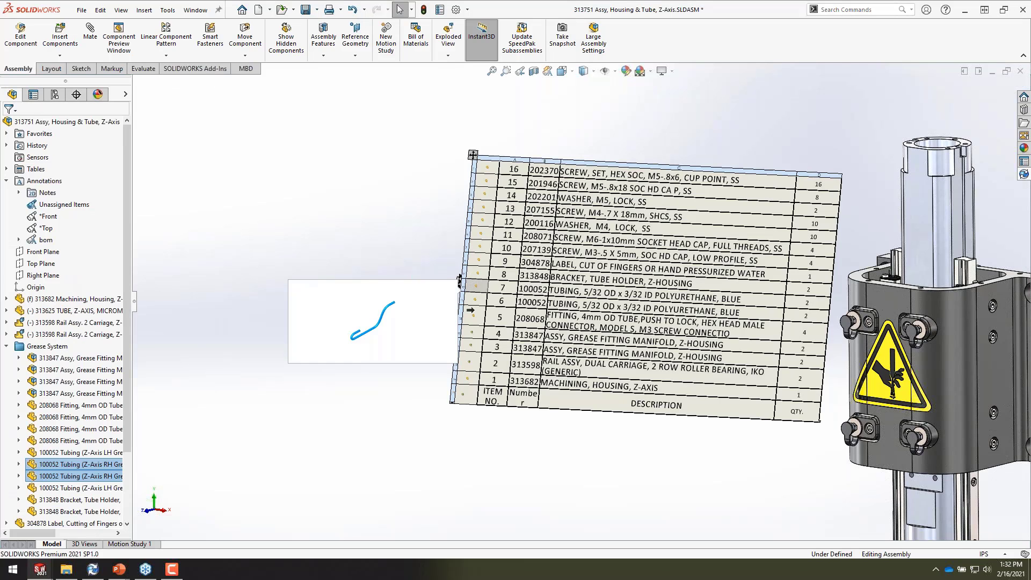
pyautogui.moveTo(476, 316)
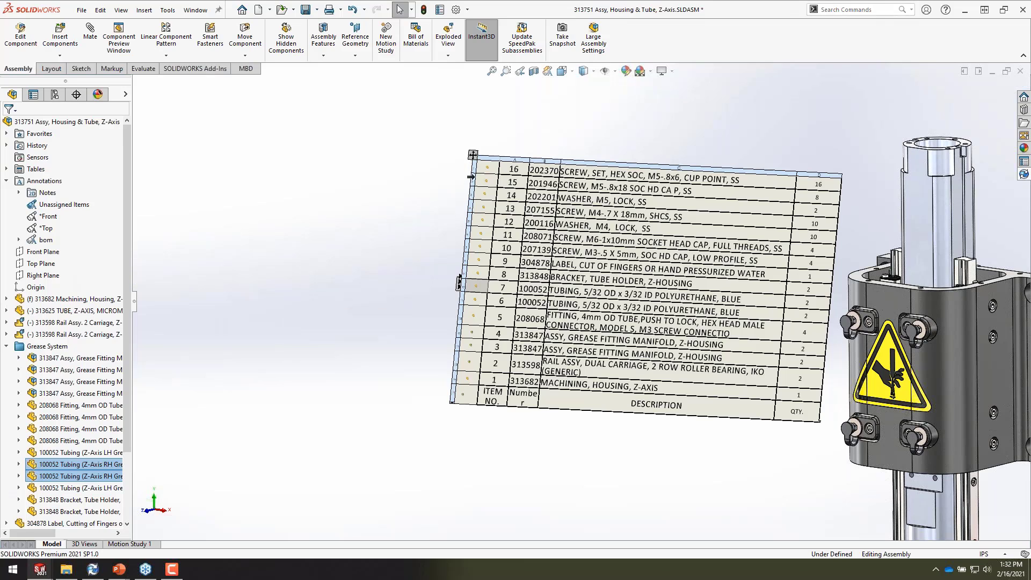
# Select the whole bill of materials table and set its text format to all uppercase
pyautogui.click(472, 155)
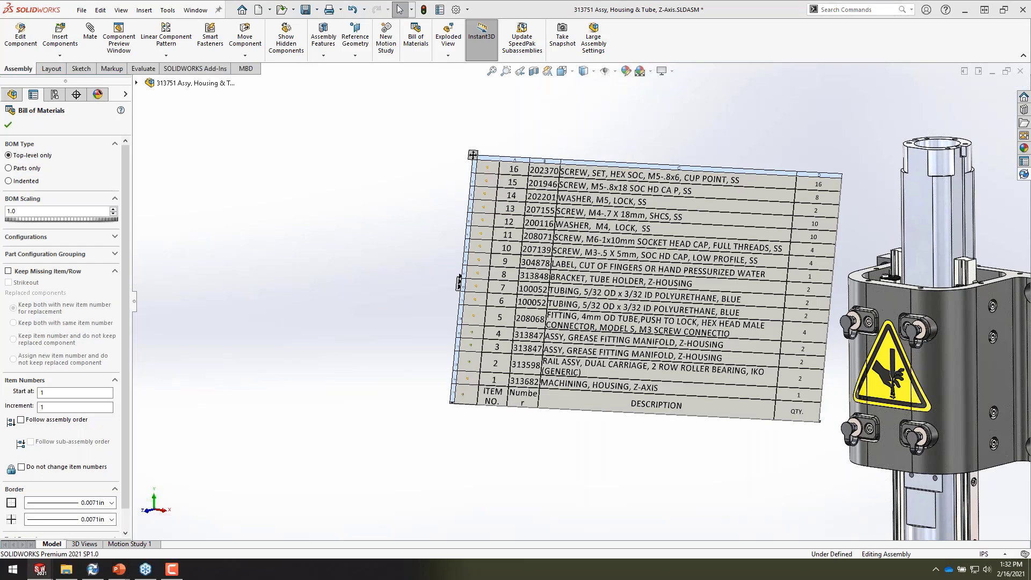
pyautogui.scroll(-1, 30, 204)
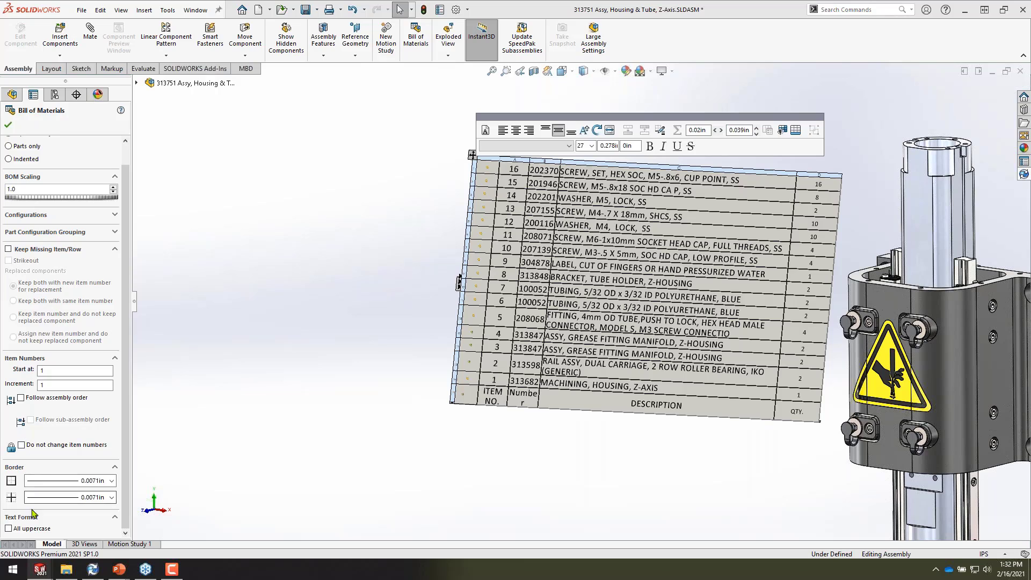
pyautogui.click(8, 529)
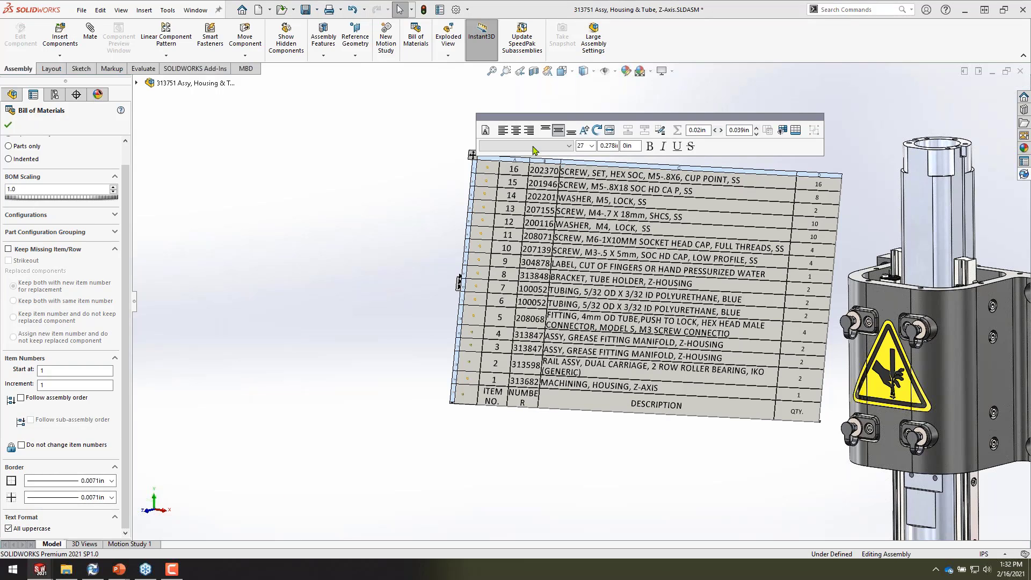
pyautogui.click(437, 183)
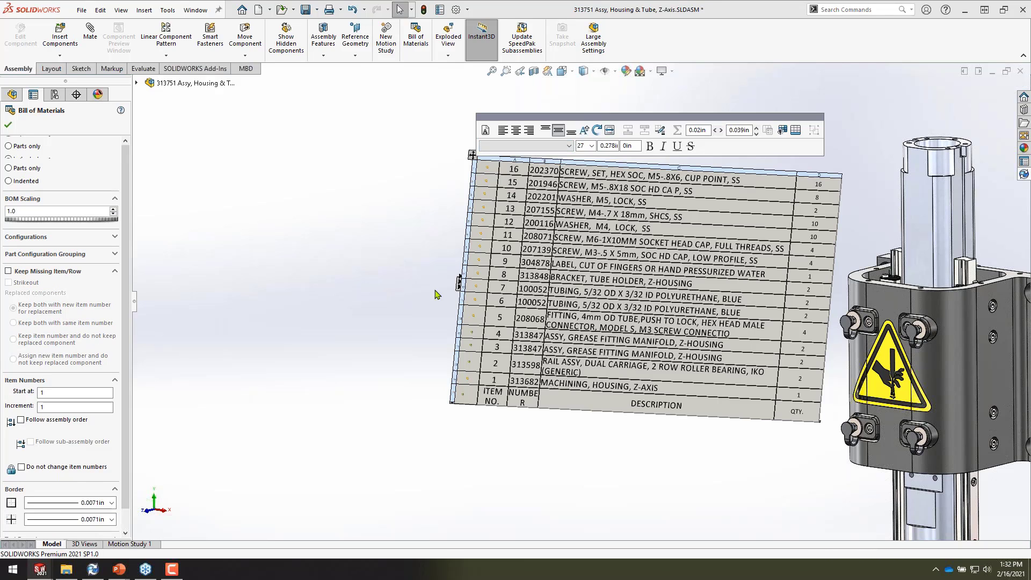
# Leave the table, switch to the CAD vault folder in File Explorer, and show the bill of materials for drawing 313751 Assy, Housing & Tube, Z-Axis
pyautogui.click(463, 318)
pyautogui.scroll(3, 463, 319)
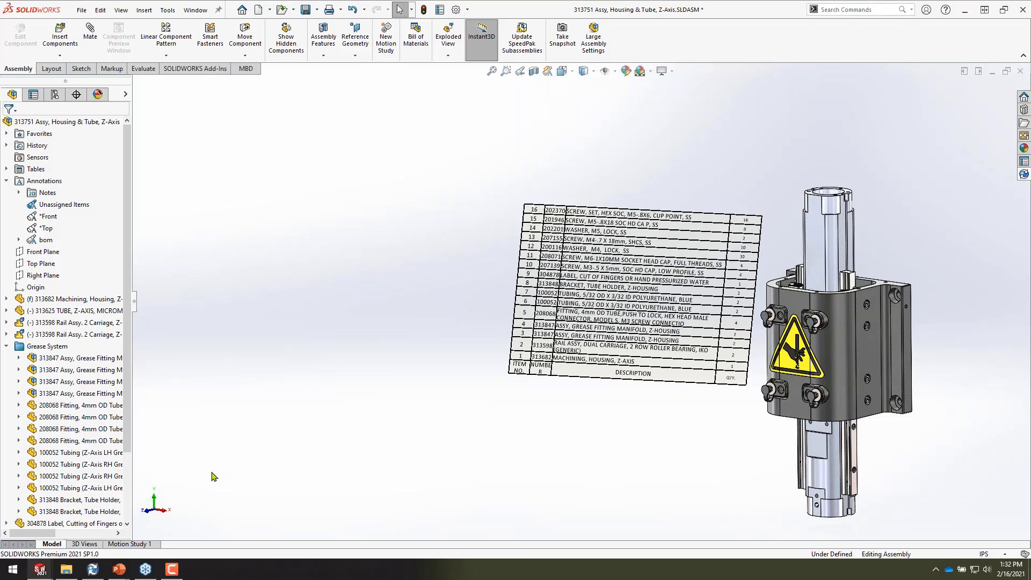
pyautogui.click(65, 570)
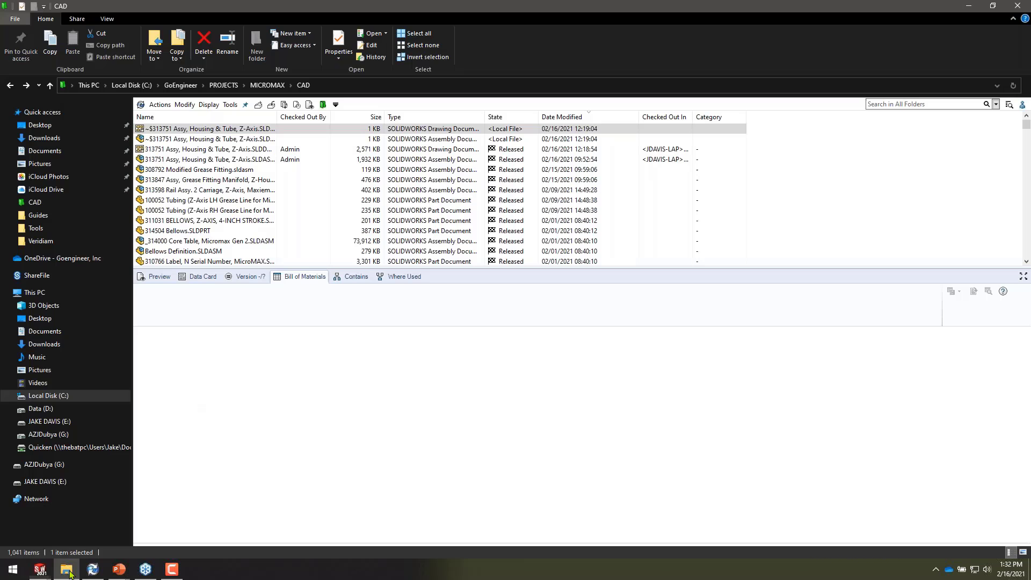
pyautogui.click(263, 129)
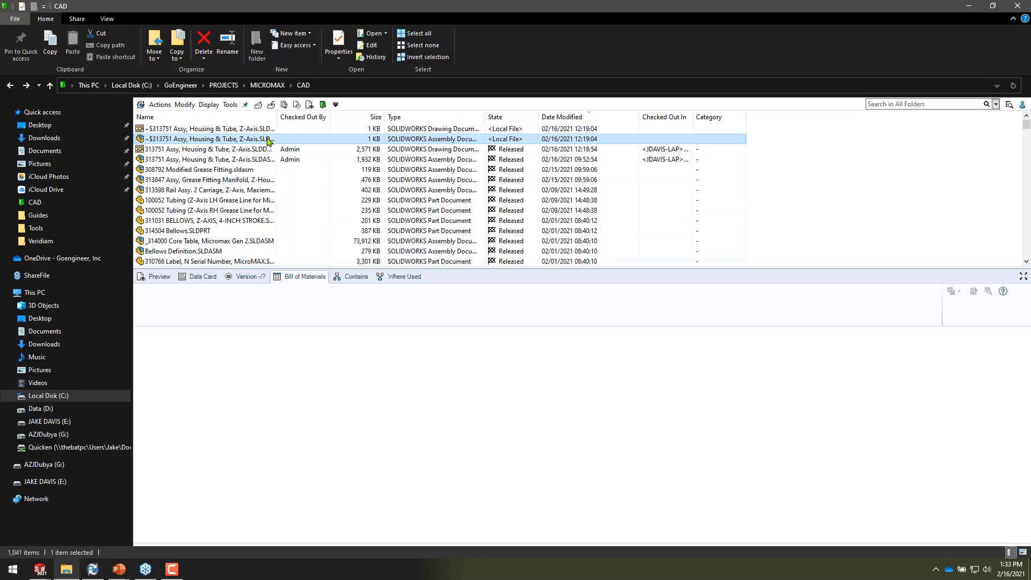
pyautogui.click(266, 150)
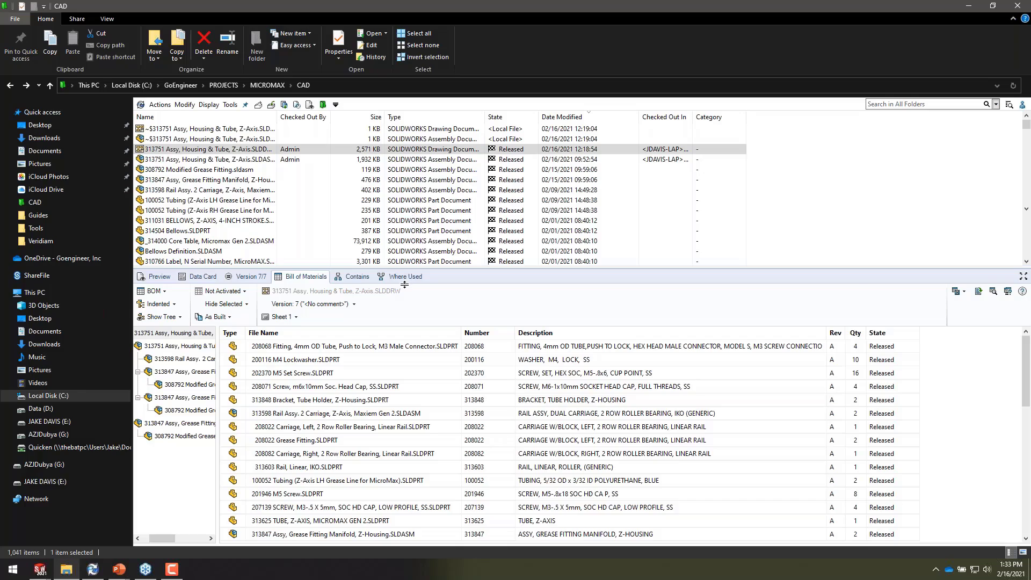
# Enlarge the bill of materials pane and review the drawing's listed components, descriptions and quantities
pyautogui.moveTo(403, 269); pyautogui.dragTo(403, 216)
pyautogui.scroll(-1, 434, 381)
pyautogui.scroll(-4, 435, 382)
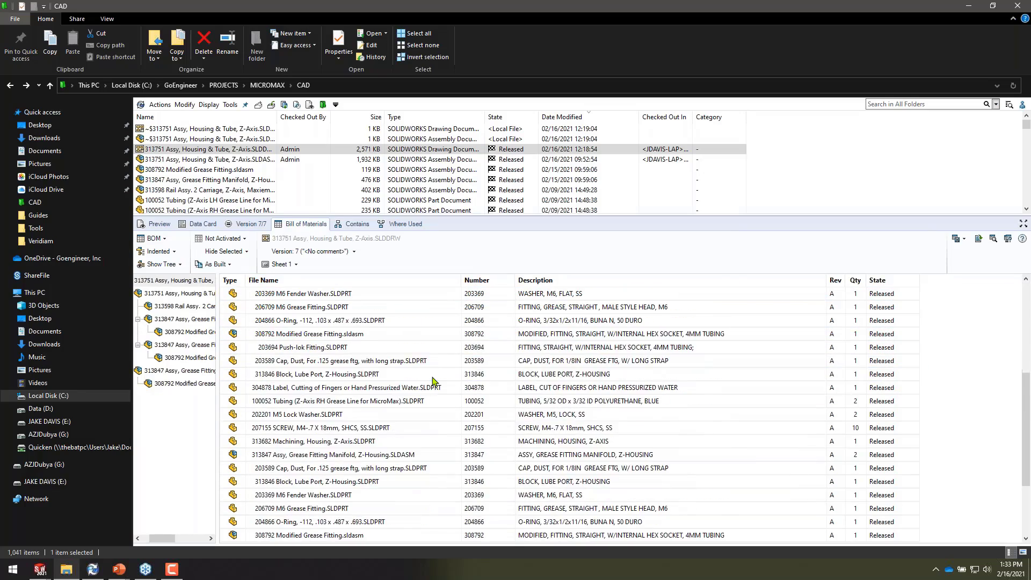
pyautogui.scroll(3, 434, 387)
pyautogui.scroll(3, 433, 403)
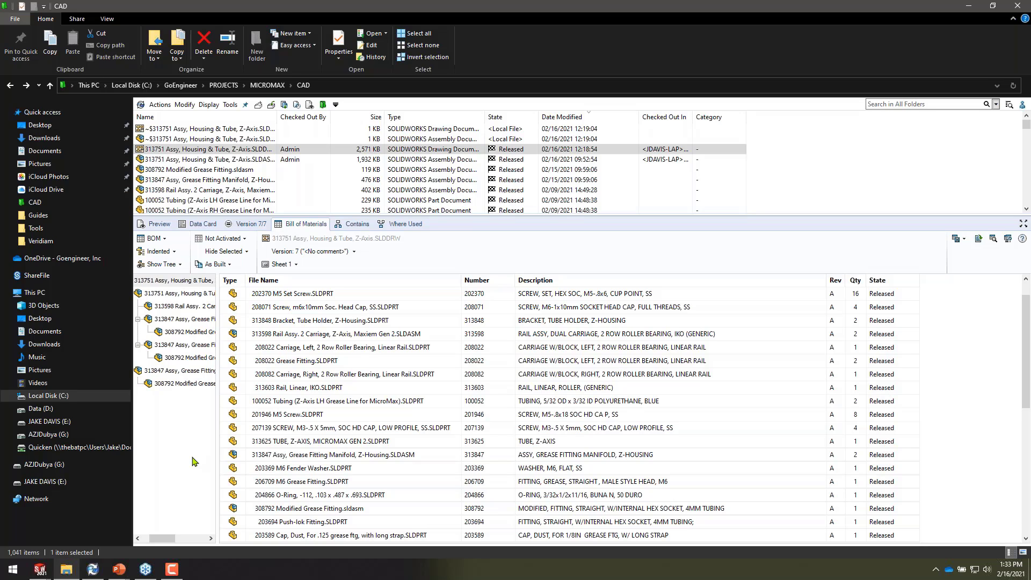
# Switch to PDM Administration and try changing the Activate and See computed BOM rights for Admin in the BOM definition
pyautogui.click(93, 574)
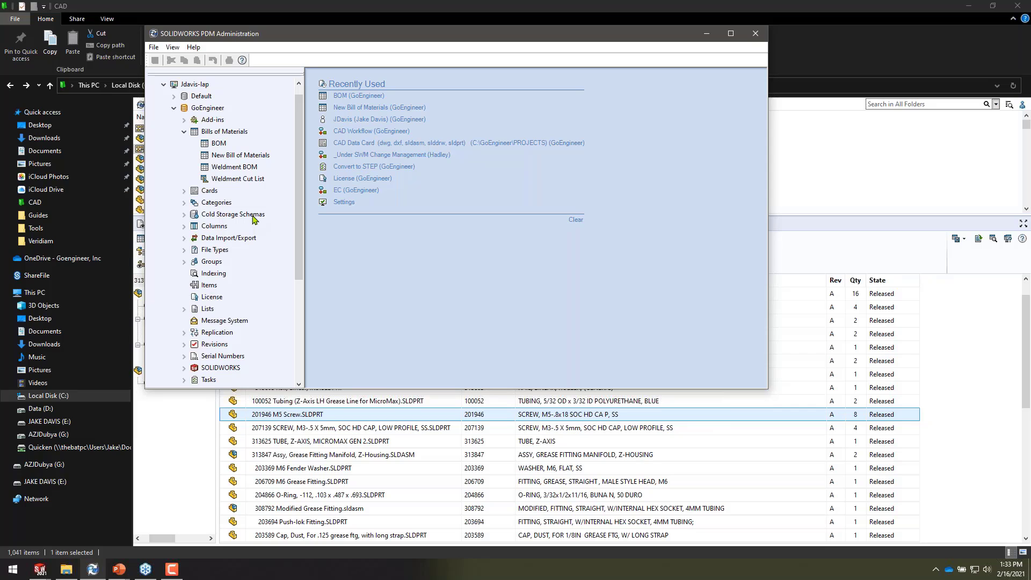
pyautogui.doubleClick(218, 144)
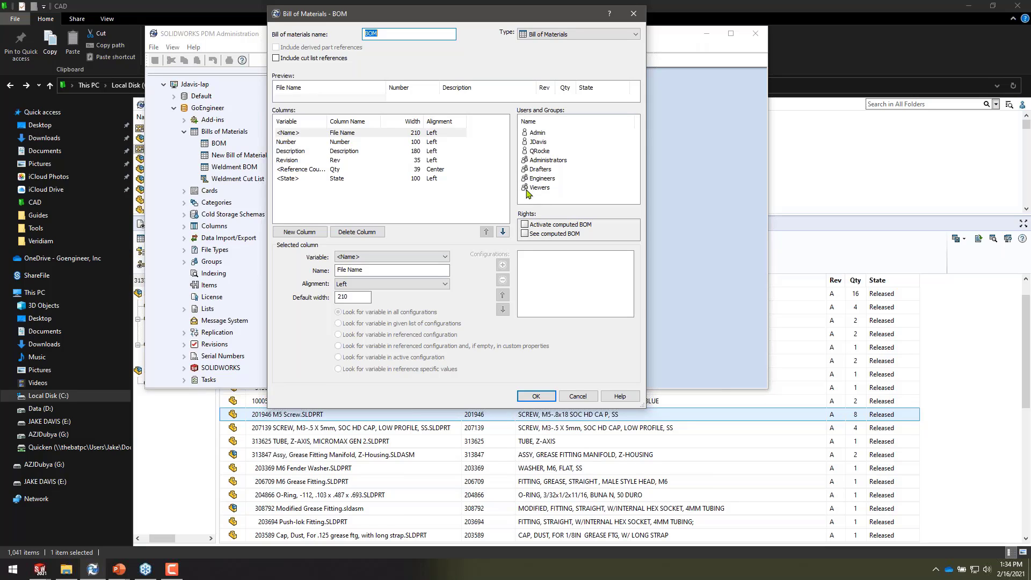
pyautogui.click(537, 133)
pyautogui.click(524, 224)
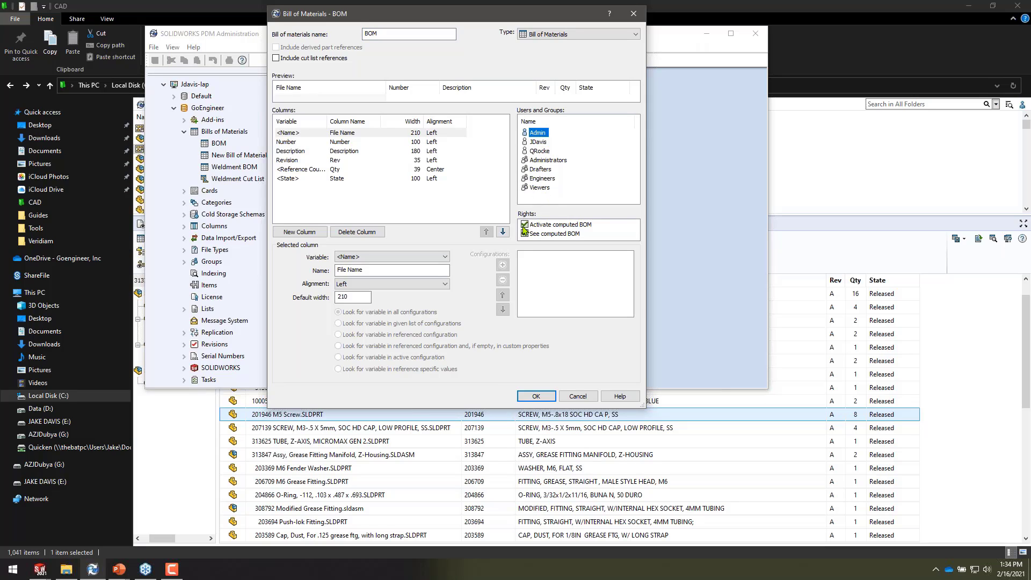
pyautogui.click(525, 235)
pyautogui.click(577, 397)
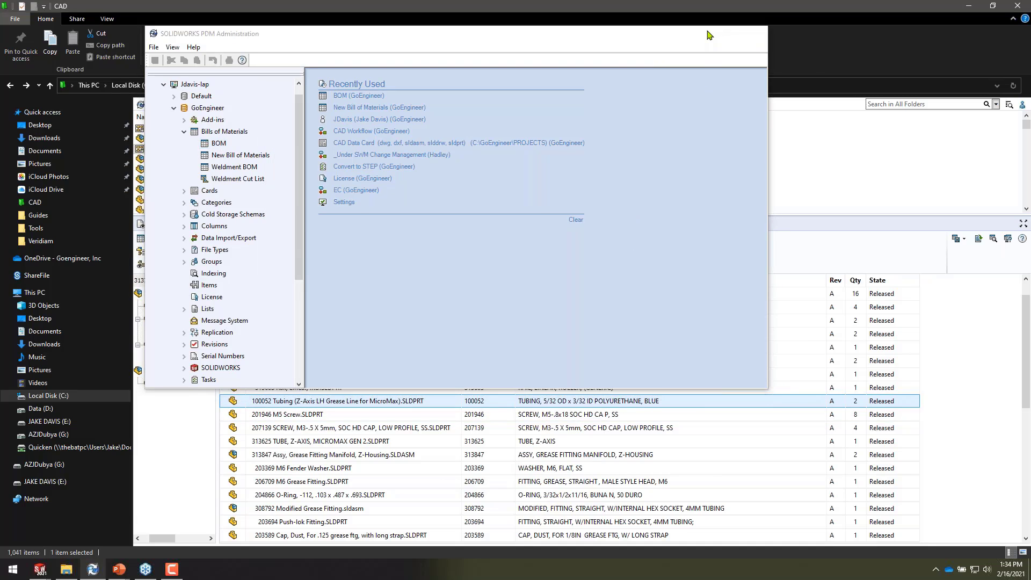
pyautogui.click(708, 35)
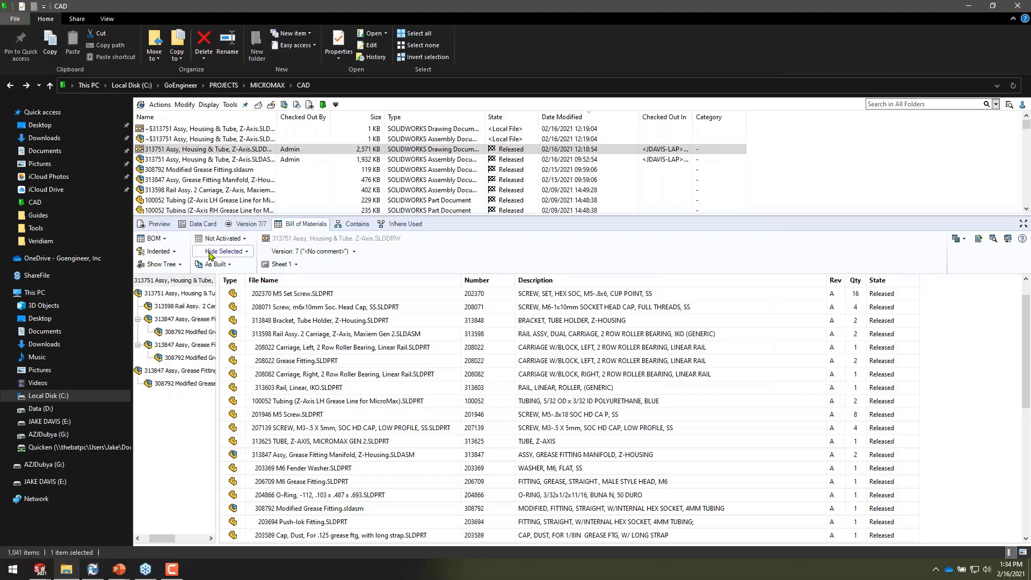
# Compare the bill of materials choices offered for the drawing in the vault with the definitions in PDM Administration
pyautogui.click(156, 238)
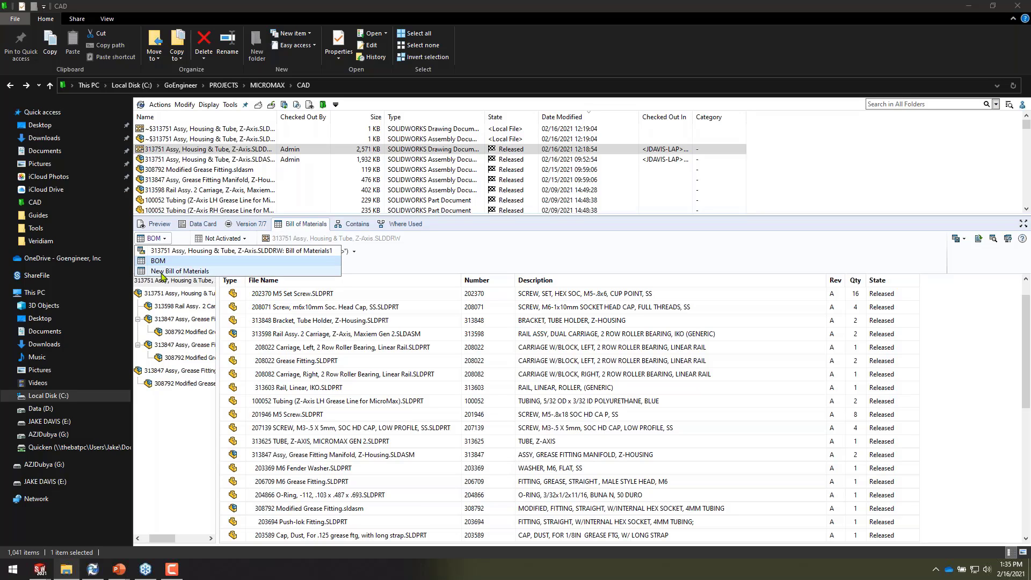
pyautogui.click(93, 569)
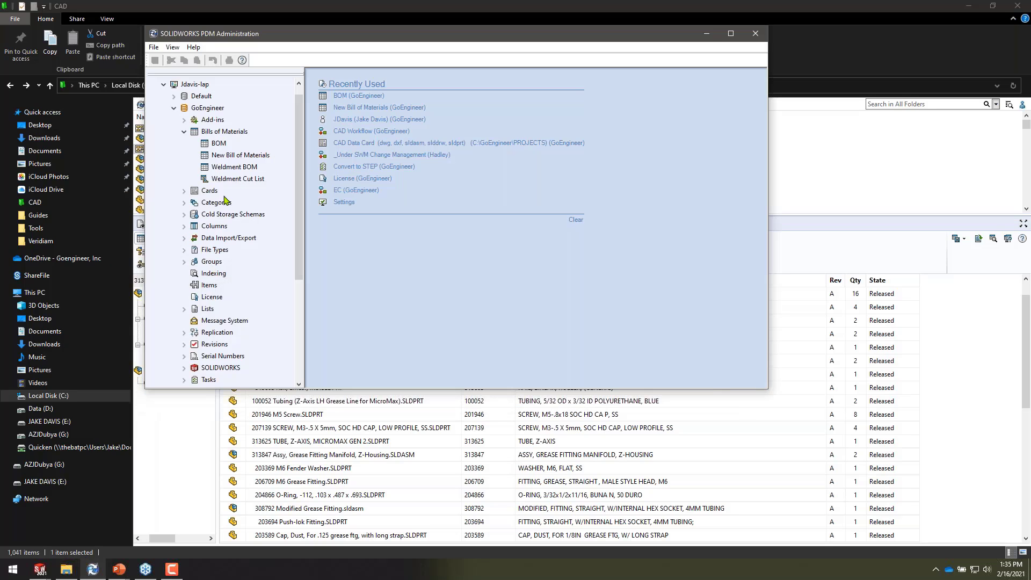
pyautogui.click(231, 156)
pyautogui.click(219, 144)
pyautogui.click(707, 34)
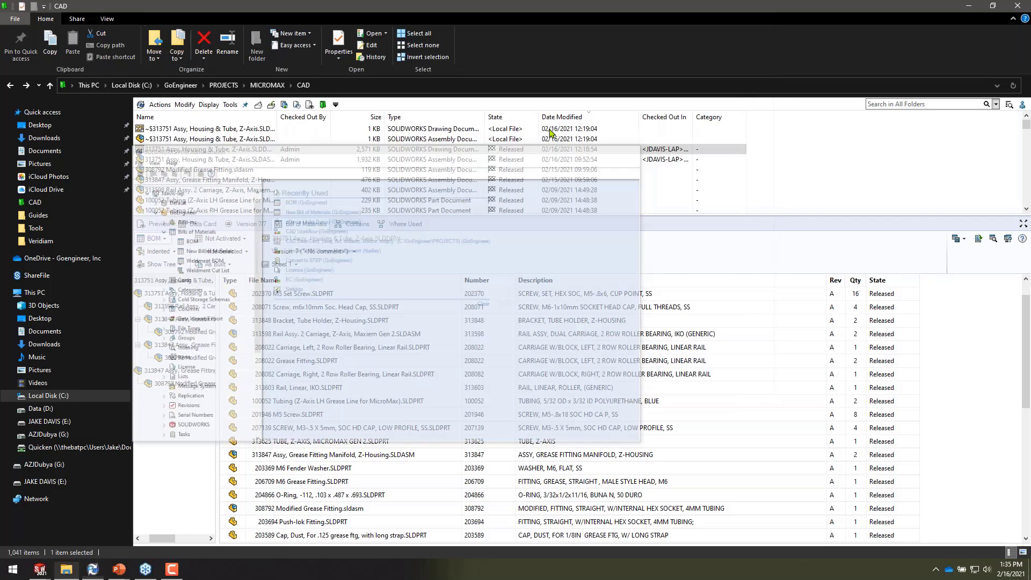
# View the drawing's components in the New Bill of Materials layout and return to the BOM layout
pyautogui.click(155, 238)
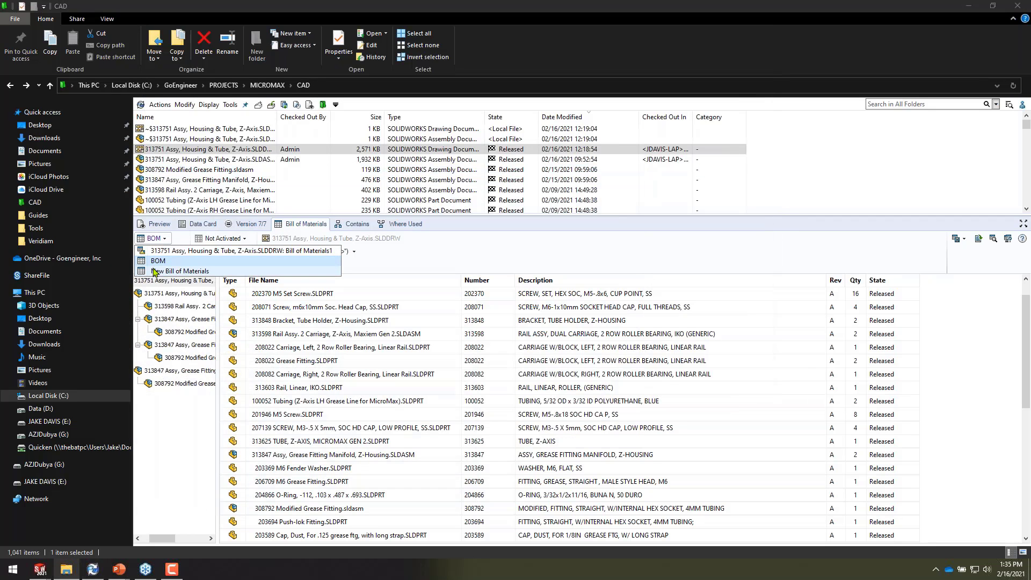
pyautogui.click(154, 271)
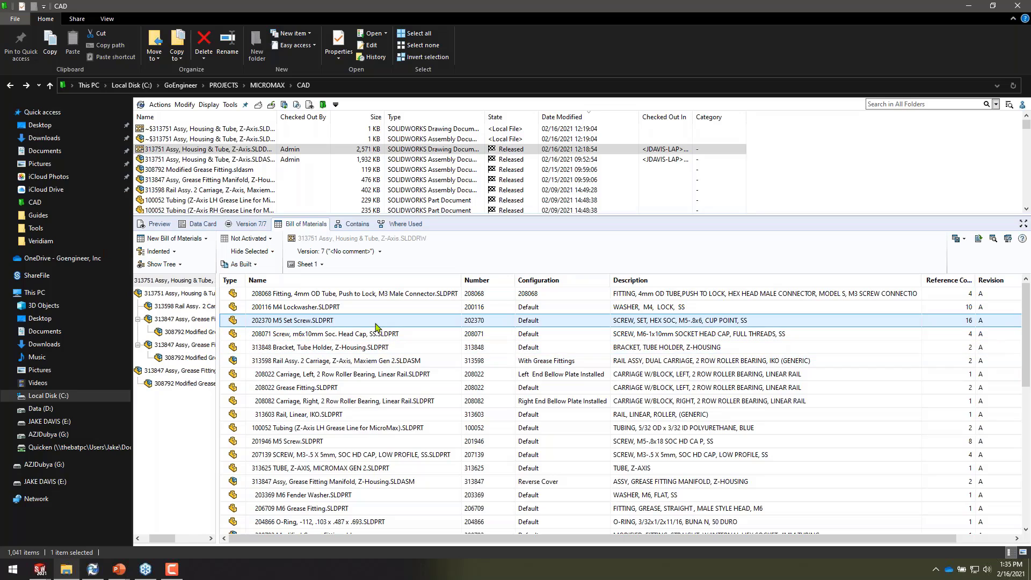
pyautogui.click(196, 239)
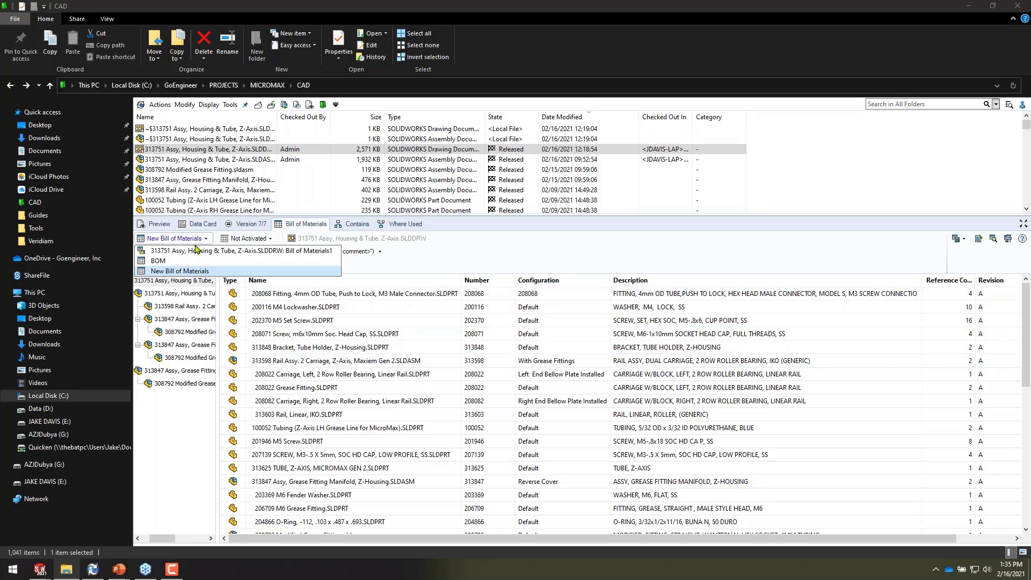
pyautogui.click(161, 259)
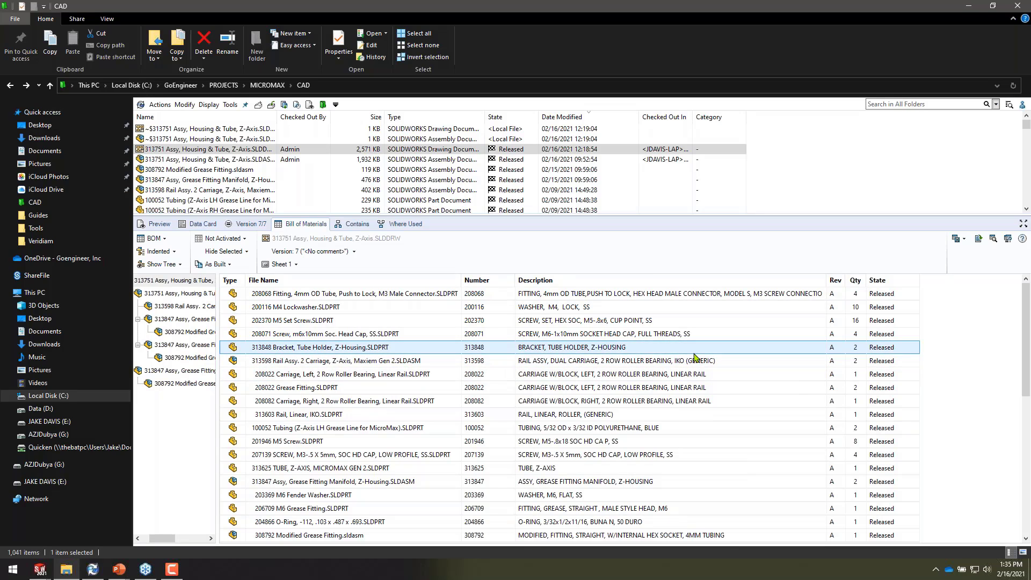
# View the drawing's own Bill of Materials1 table in the vault and return to the computed BOM
pyautogui.click(163, 239)
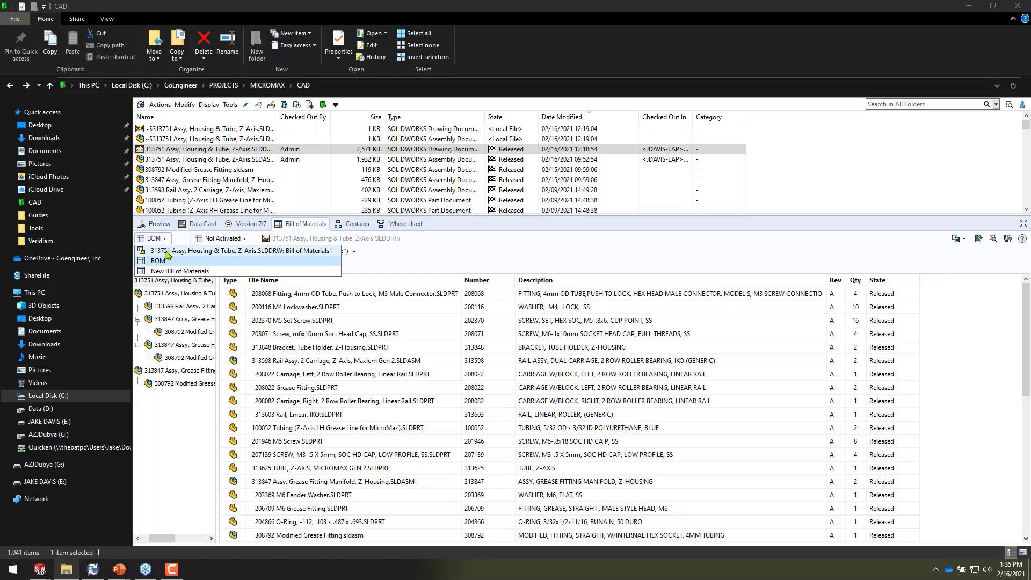
pyautogui.click(166, 252)
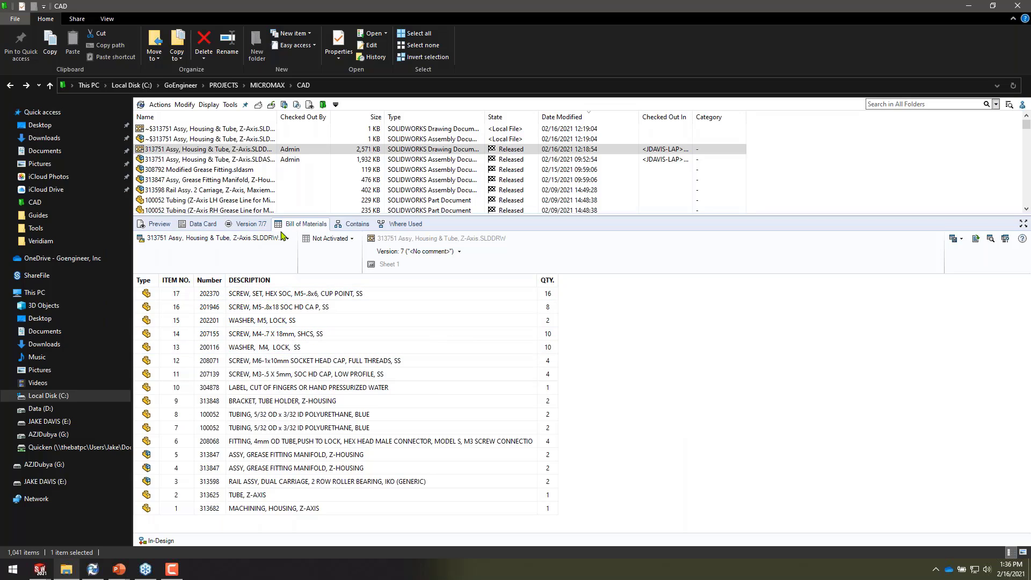
pyautogui.click(253, 240)
pyautogui.click(179, 259)
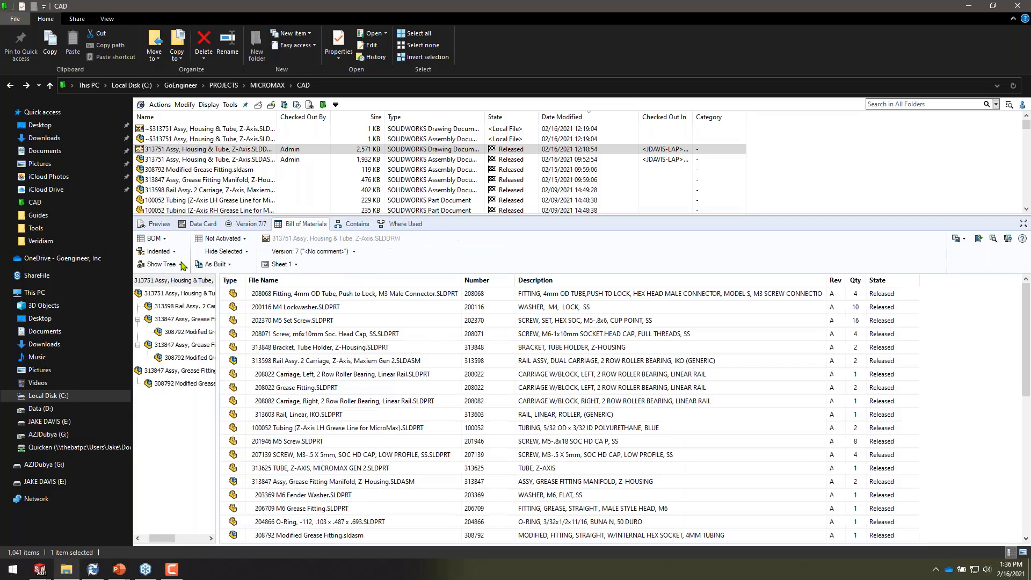
# Show the computed BOM as Parts Only, switch it to Top Level Only, and review the listed components
pyautogui.click(173, 252)
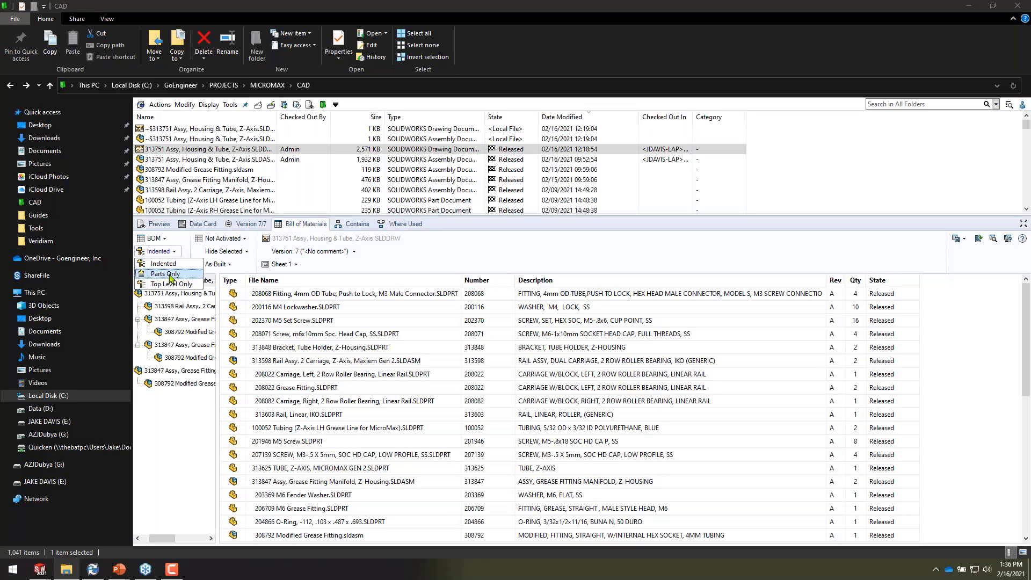
pyautogui.click(170, 274)
pyautogui.moveTo(228, 296)
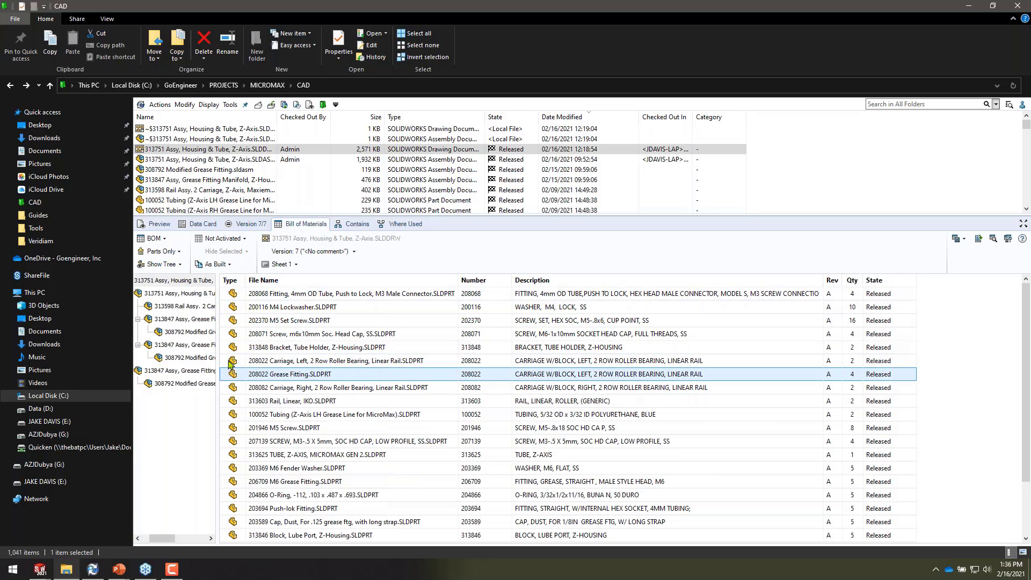
pyautogui.click(175, 251)
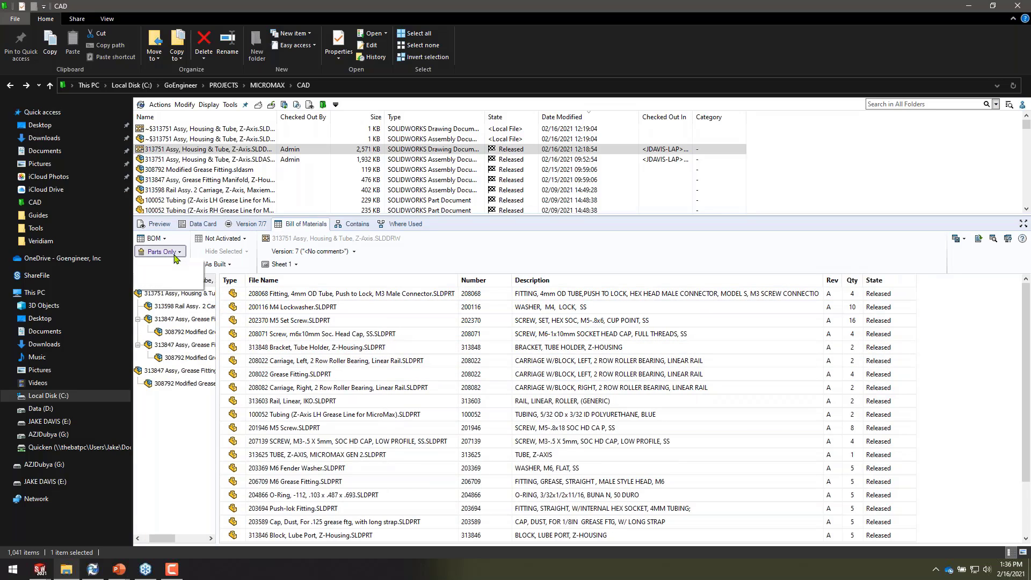
pyautogui.click(161, 285)
pyautogui.scroll(-1, 301, 350)
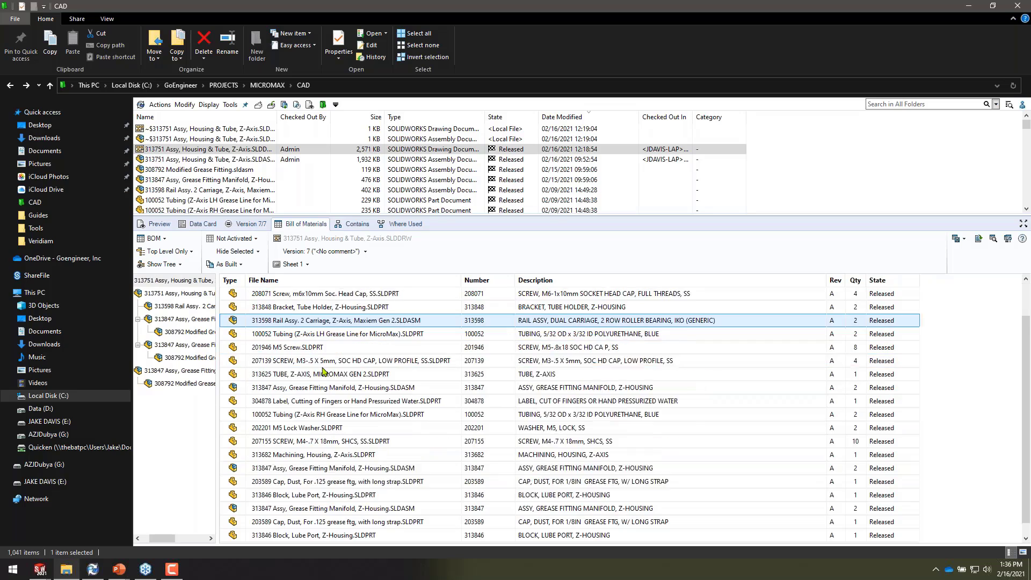
pyautogui.scroll(1, 280, 419)
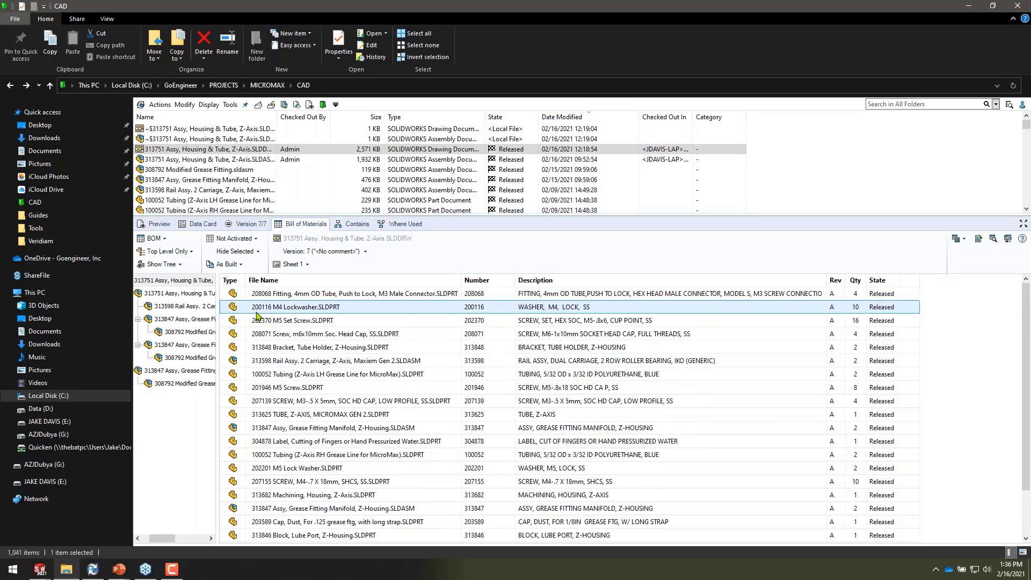
# Hide the assembly tree beside the computed BOM, show it again, and check the BOM level options
pyautogui.click(164, 264)
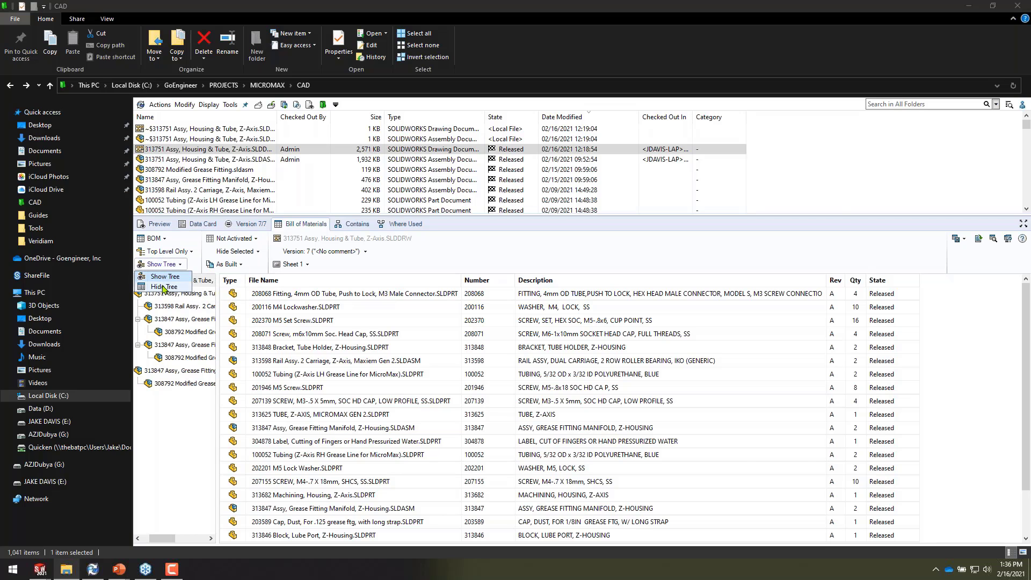
pyautogui.click(166, 288)
pyautogui.click(161, 263)
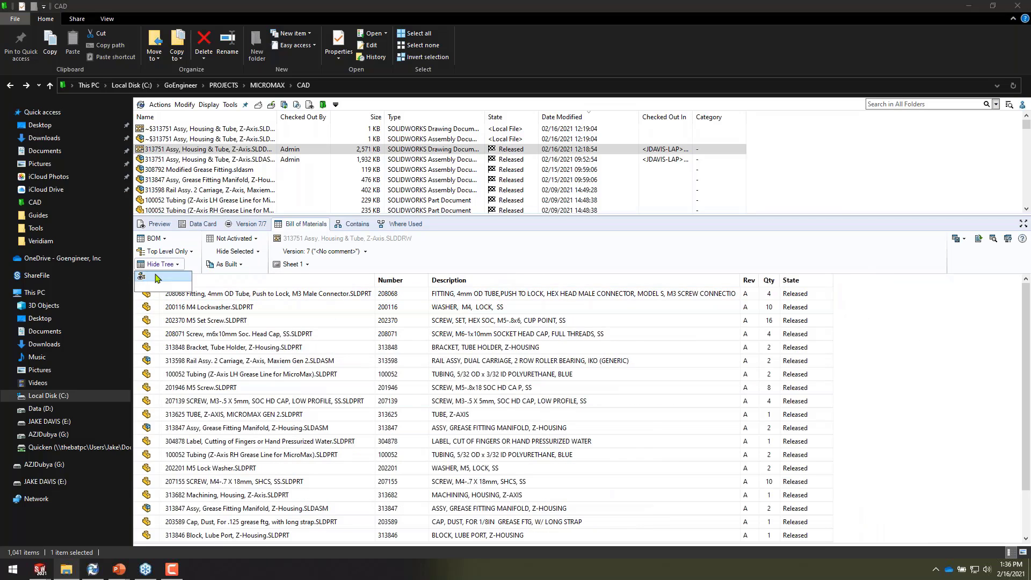
pyautogui.click(158, 283)
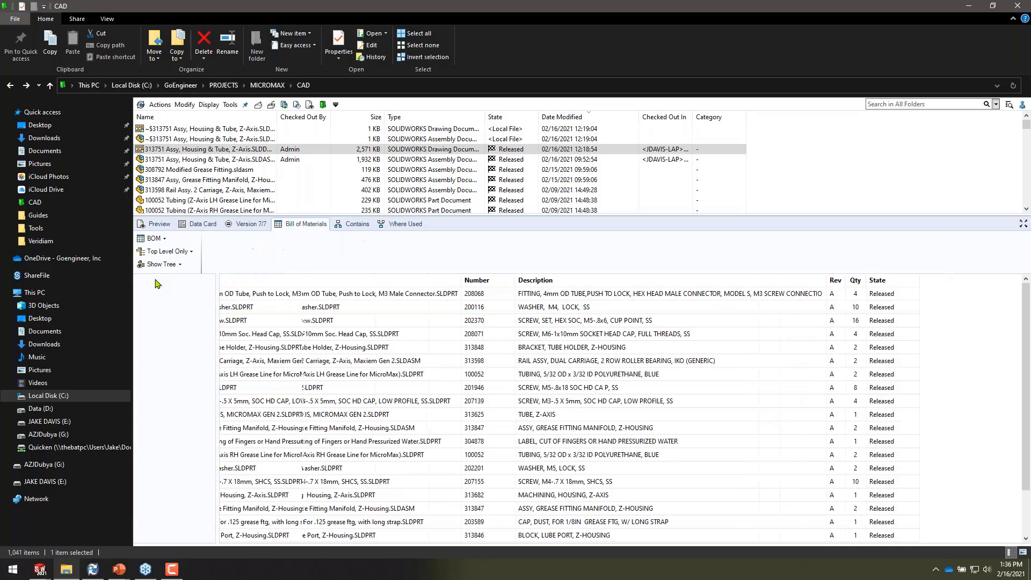
pyautogui.click(166, 251)
pyautogui.click(165, 254)
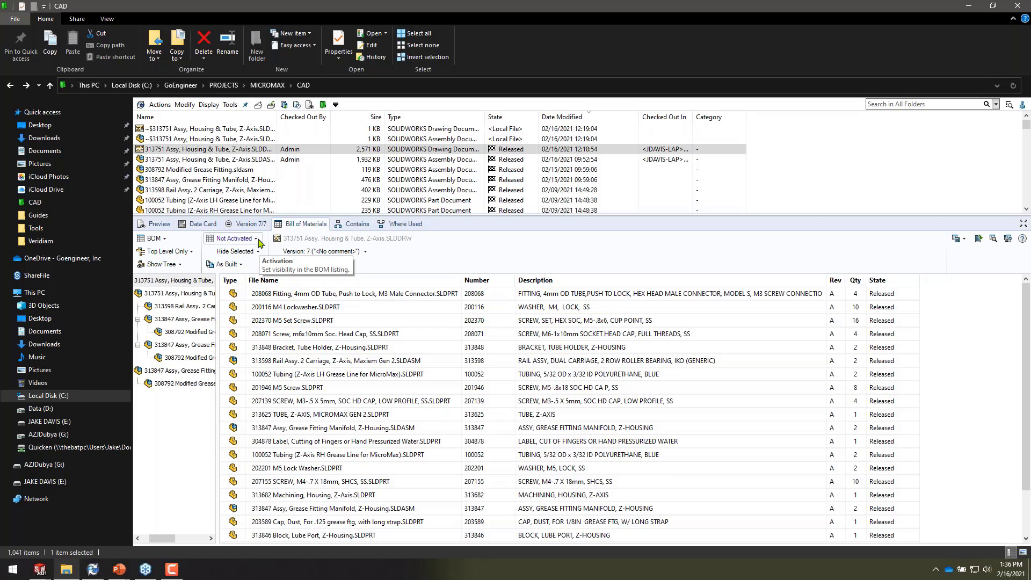
# Set the computed BOM's activation to Activated and reload the drawing's bill of materials view
pyautogui.click(256, 239)
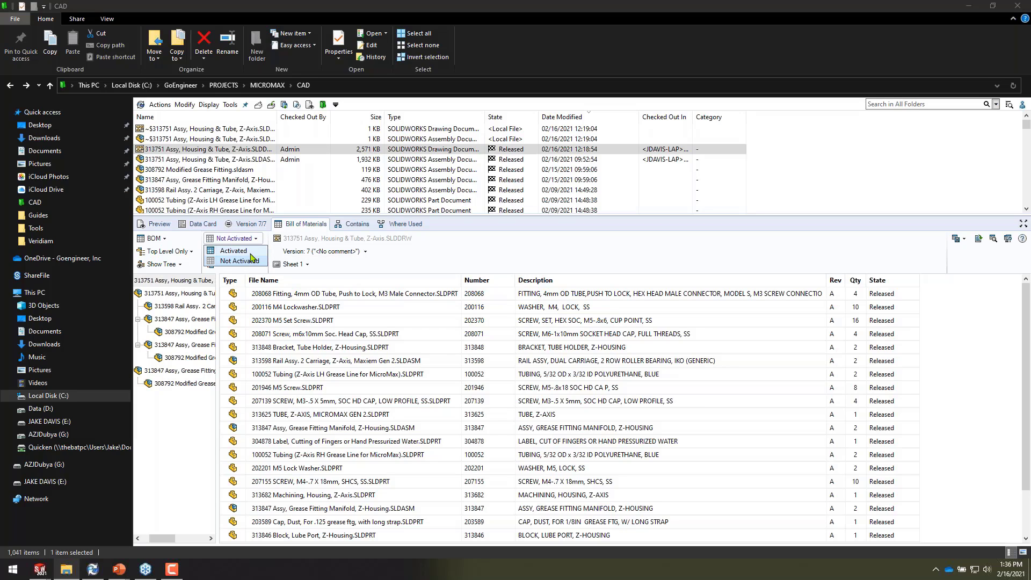
pyautogui.click(251, 240)
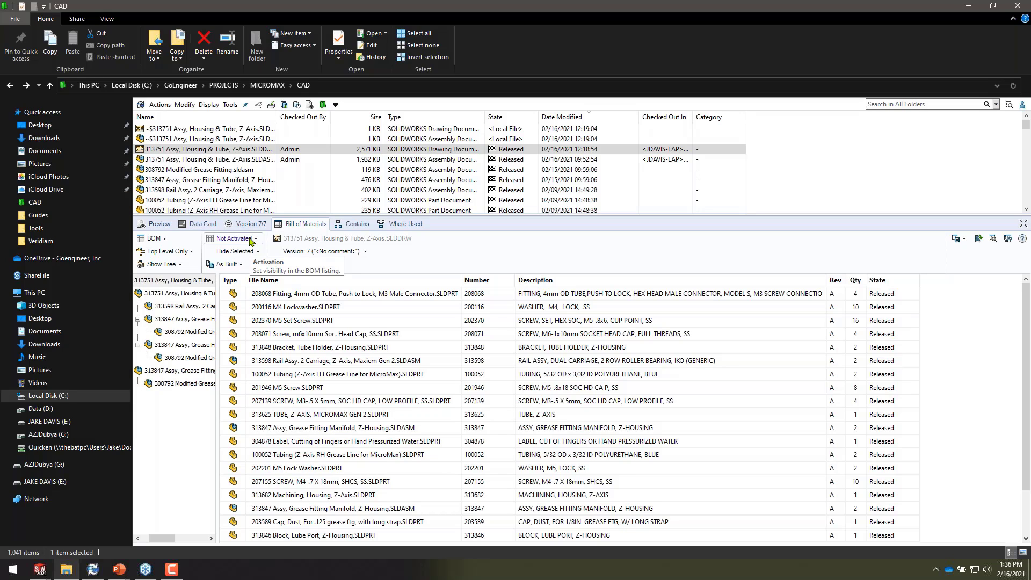
pyautogui.click(250, 239)
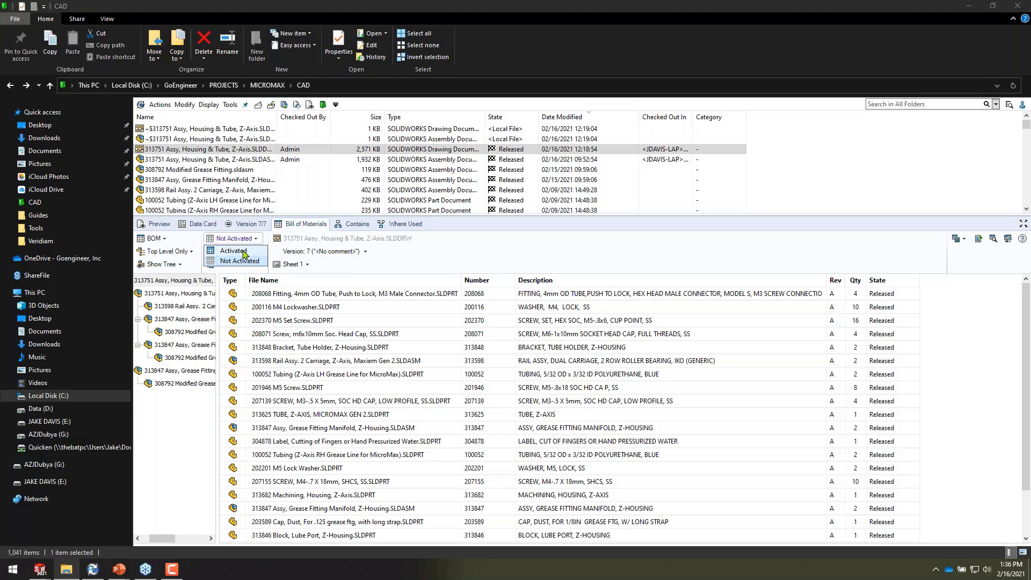
pyautogui.click(243, 253)
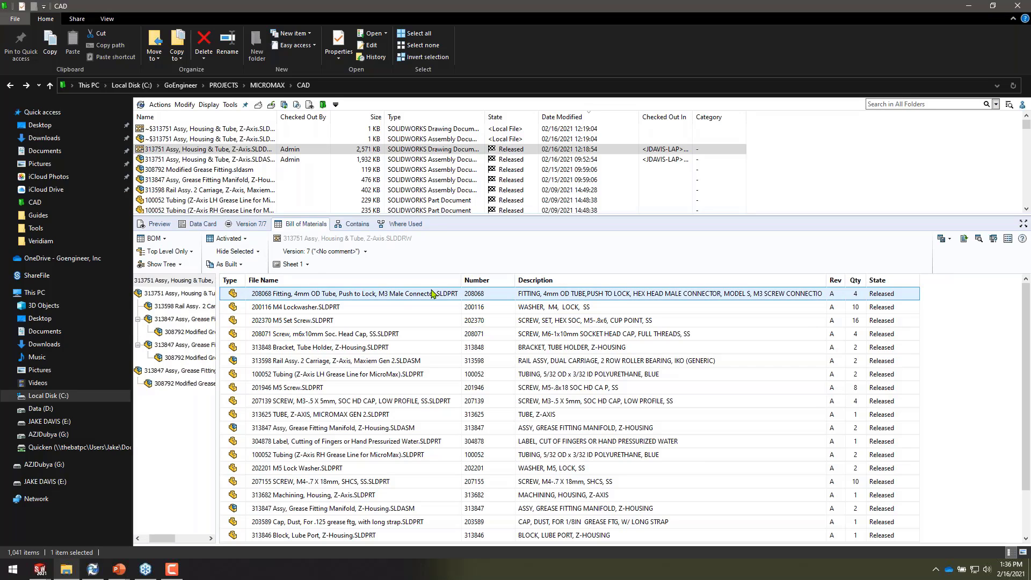
pyautogui.click(279, 220)
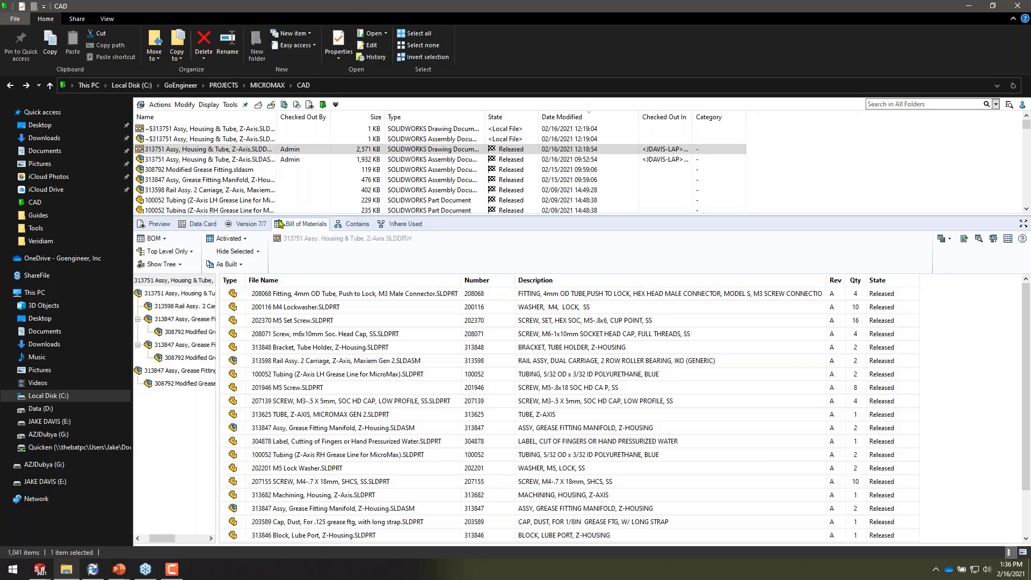
# List the folder's activated bills of materials, select the drawing's BOM, and enlarge the area showing its rows
pyautogui.click(210, 107)
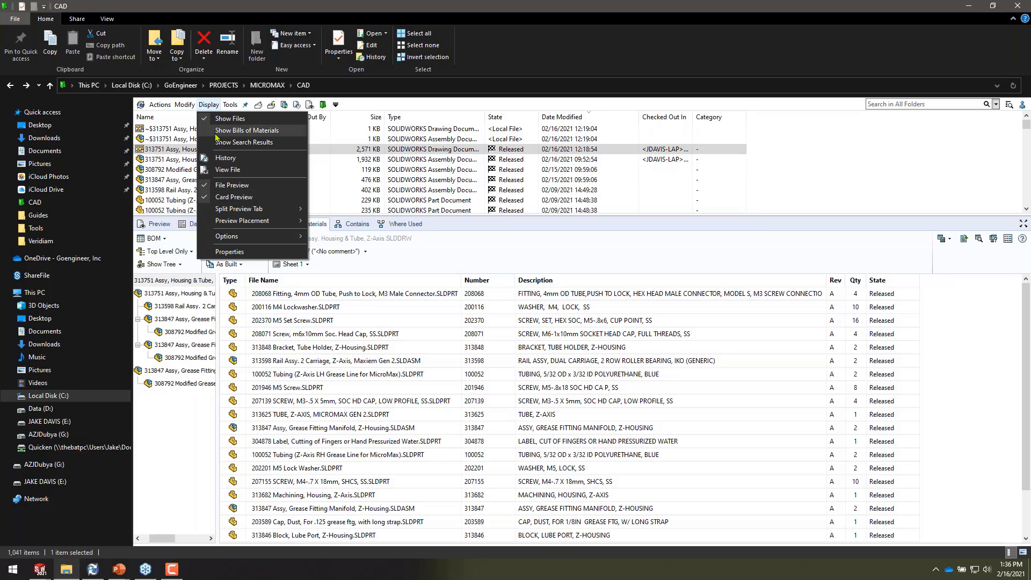
pyautogui.click(856, 260)
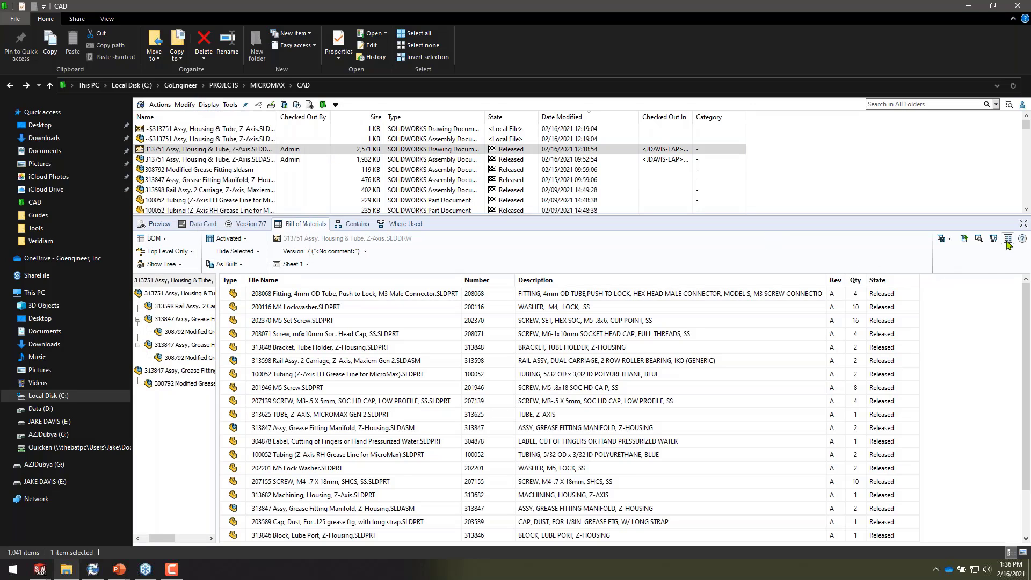
pyautogui.click(1007, 240)
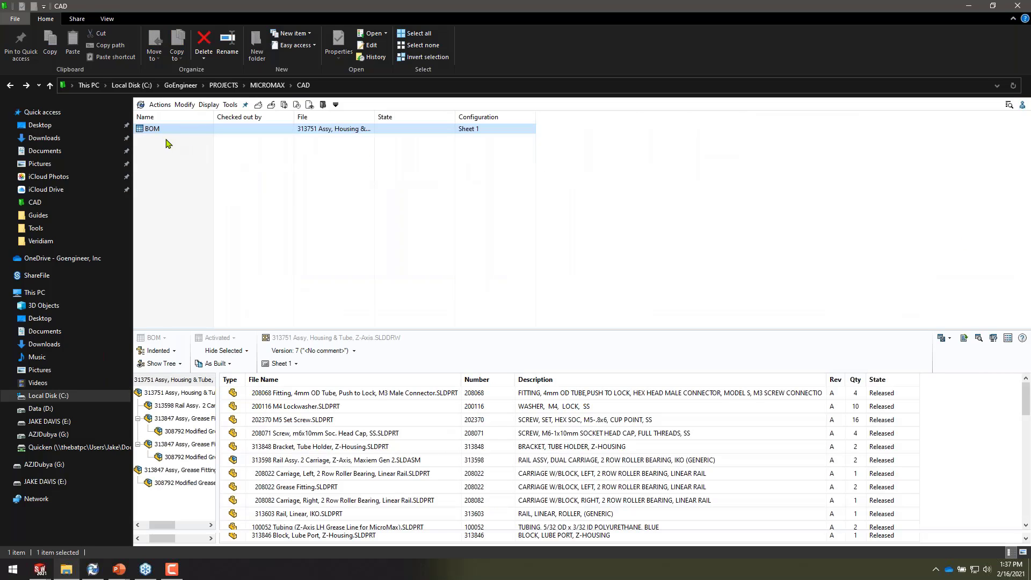
pyautogui.click(160, 130)
pyautogui.moveTo(345, 330); pyautogui.dragTo(350, 226)
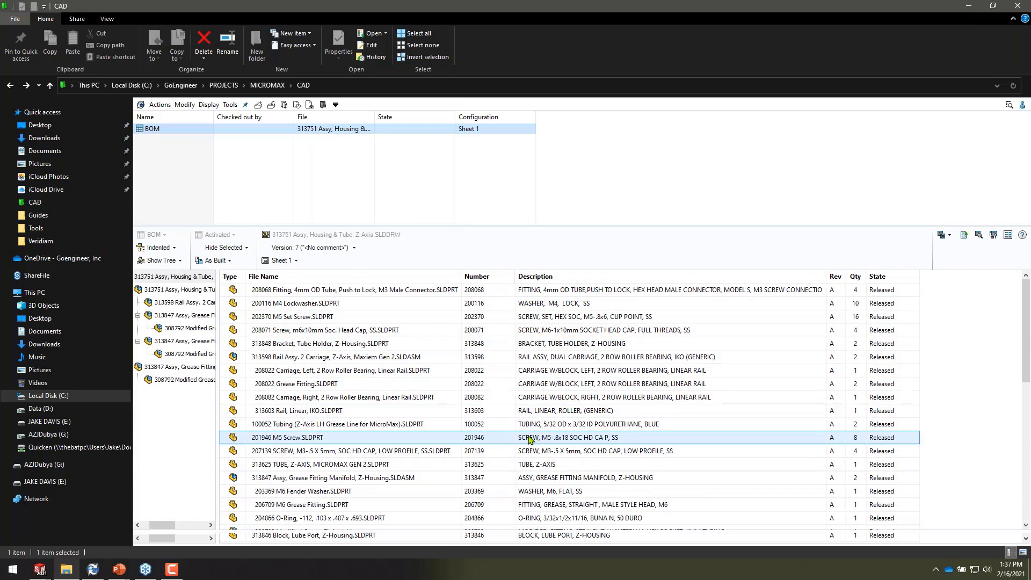
# Review the rows of the indented activated BOM and return to the folder's file list
pyautogui.scroll(-7, 528, 439)
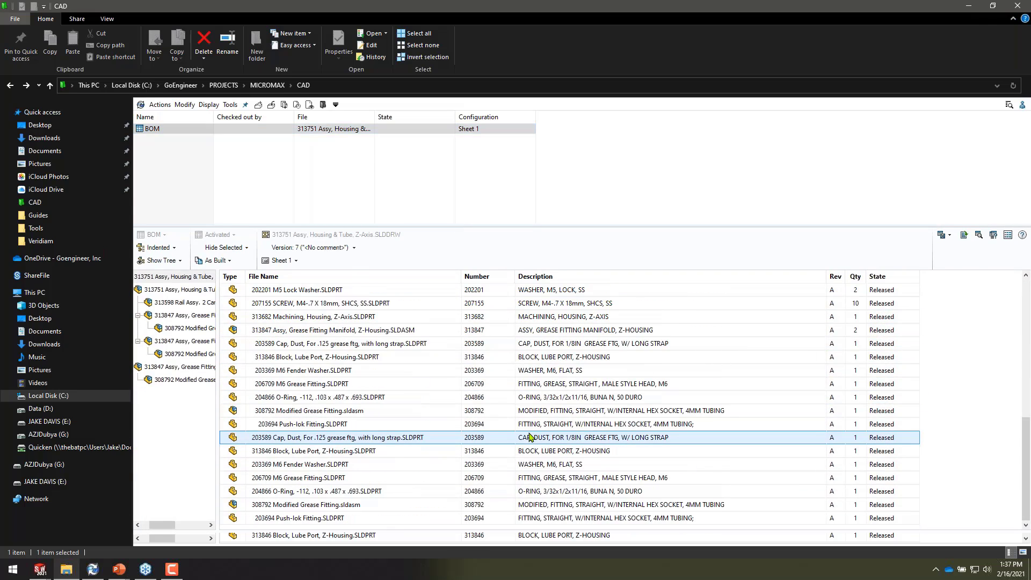
pyautogui.scroll(5, 529, 439)
pyautogui.scroll(1, 530, 438)
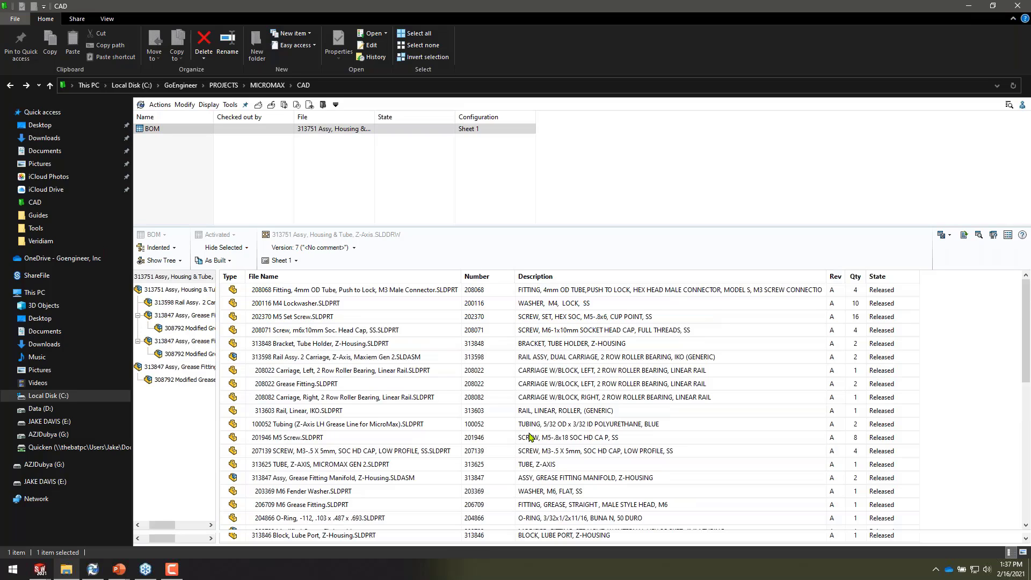
pyautogui.click(1008, 236)
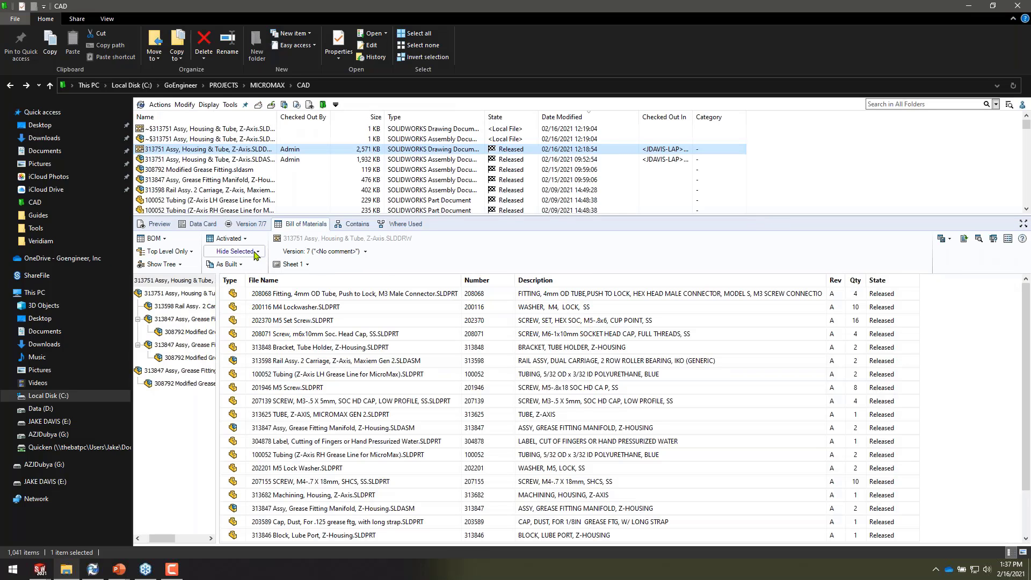
# Show the selected drawing and its assembly in the computed BOM, and switch back to Hide Selected
pyautogui.click(258, 252)
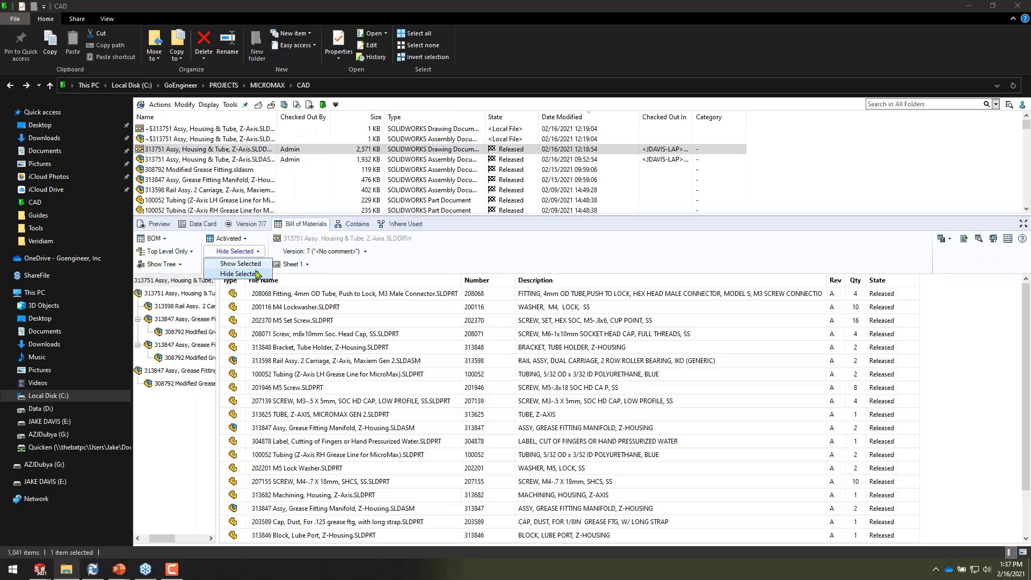
pyautogui.click(240, 264)
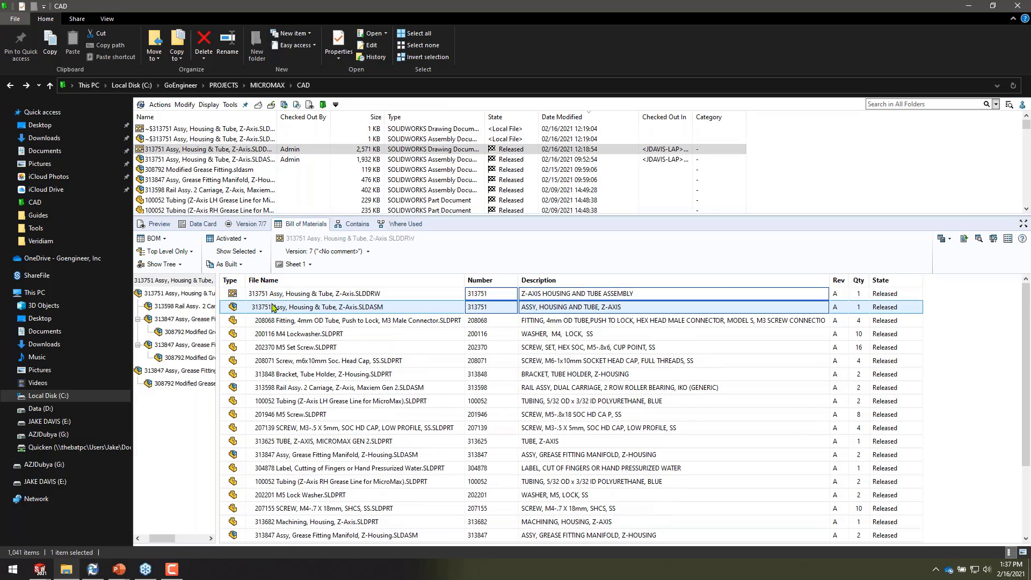
pyautogui.click(260, 251)
pyautogui.click(259, 272)
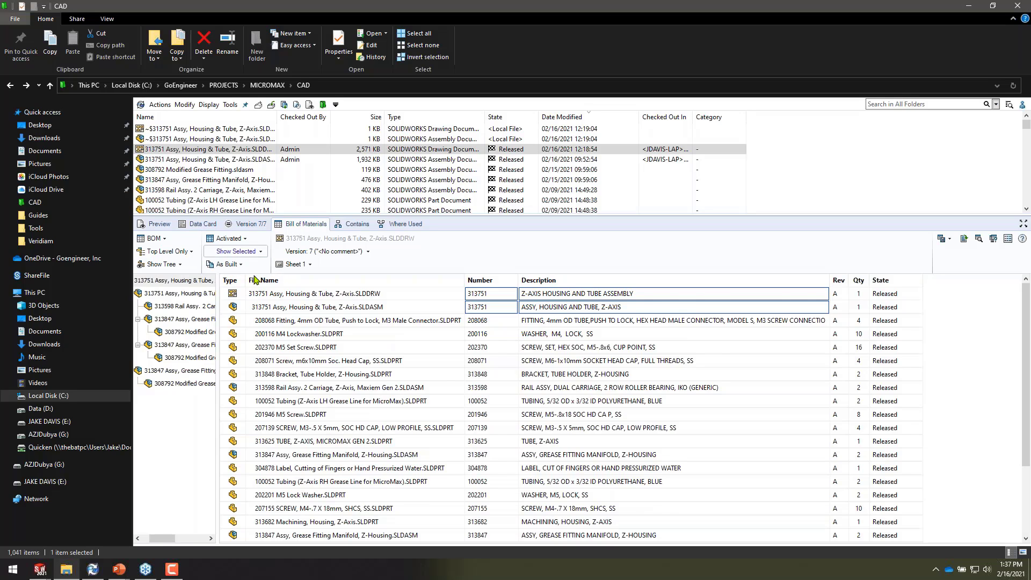
# Switch the computed BOM from As Built to Latest and set the quantity of the 208068 fitting to 5
pyautogui.click(234, 264)
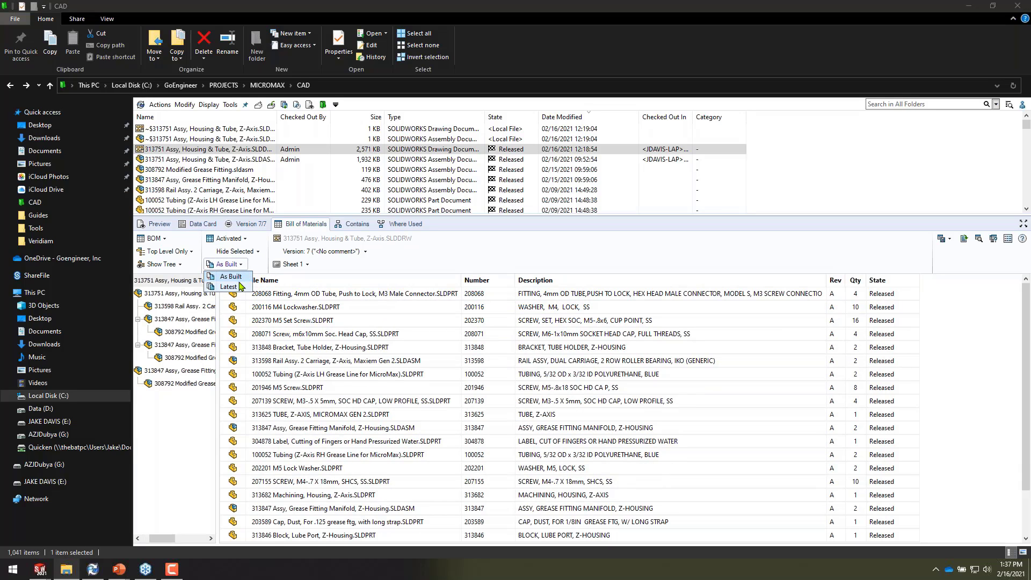
pyautogui.click(236, 288)
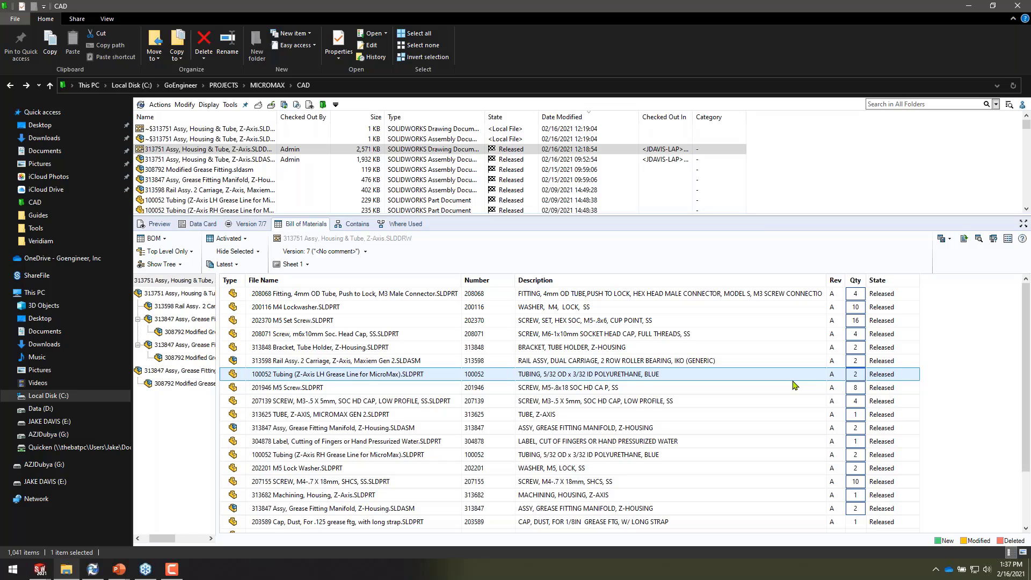
pyautogui.click(860, 294)
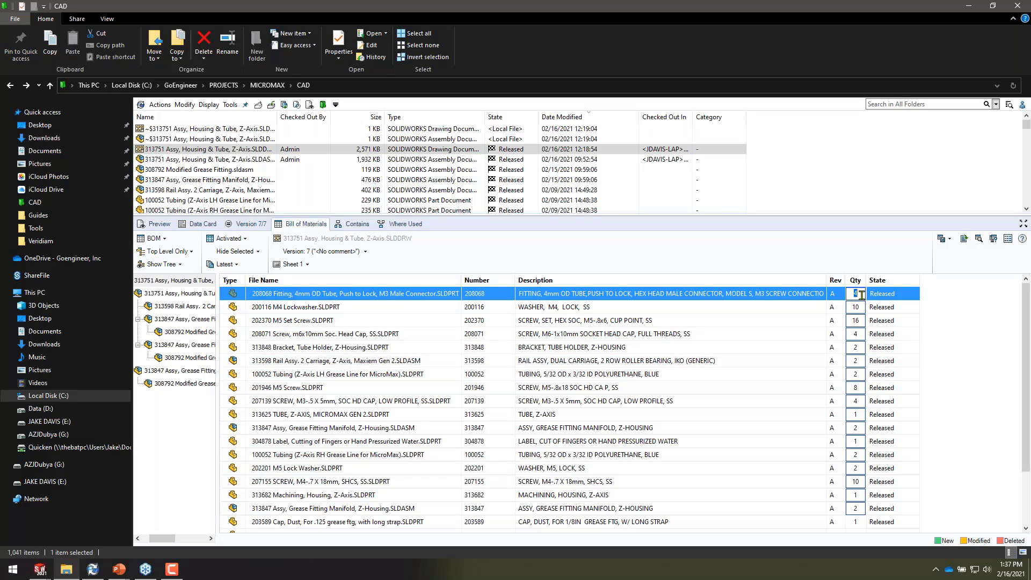
pyautogui.write('5')
pyautogui.click(860, 334)
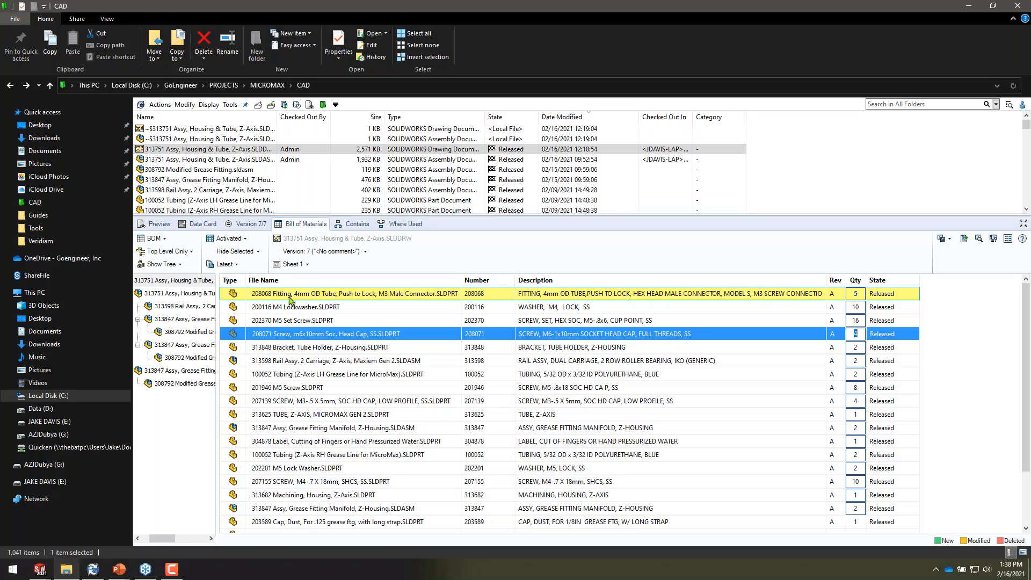
# Return the computed BOM to As Built and discard the modified contents
pyautogui.click(224, 264)
pyautogui.click(231, 276)
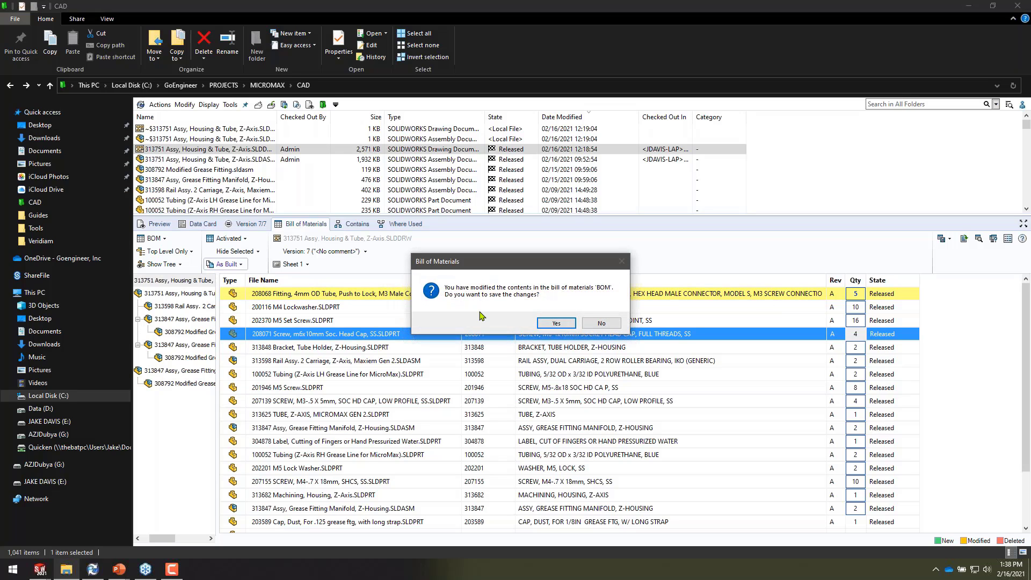
pyautogui.click(601, 323)
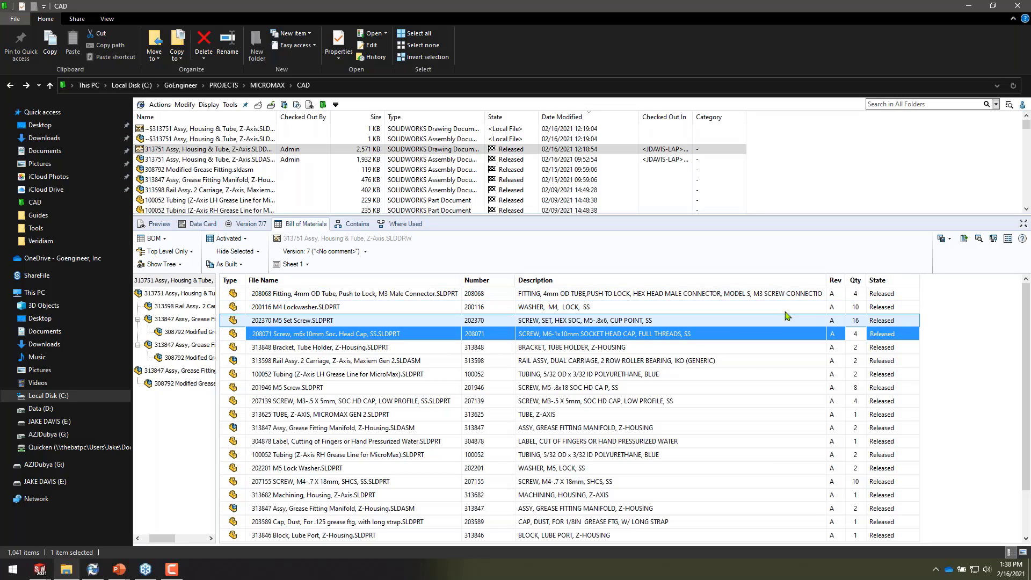
# Switch the computed BOM to Latest and begin saving it as a new file, checking the available types and keeping BOM (*.*)
pyautogui.click(226, 264)
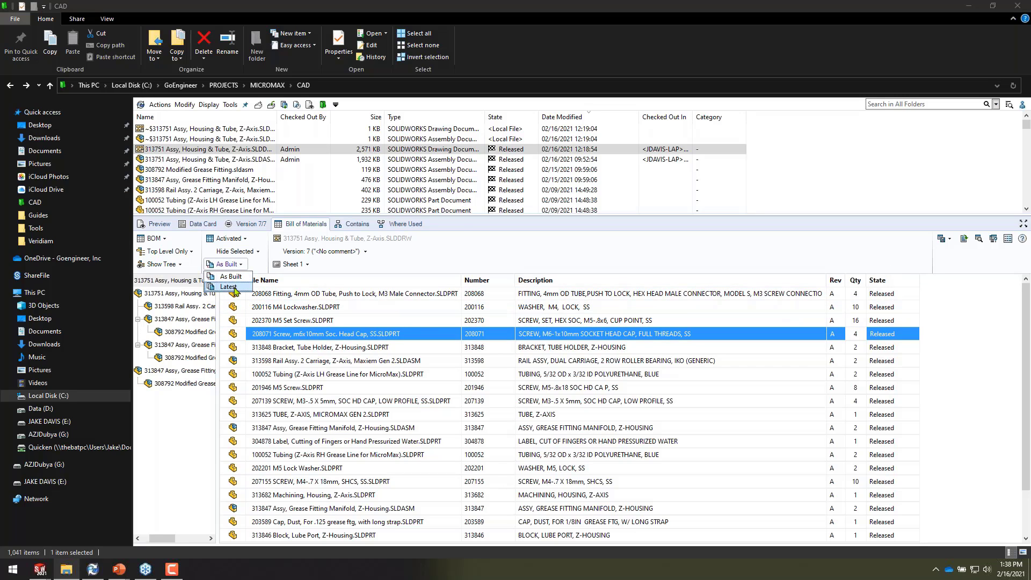
pyautogui.click(233, 287)
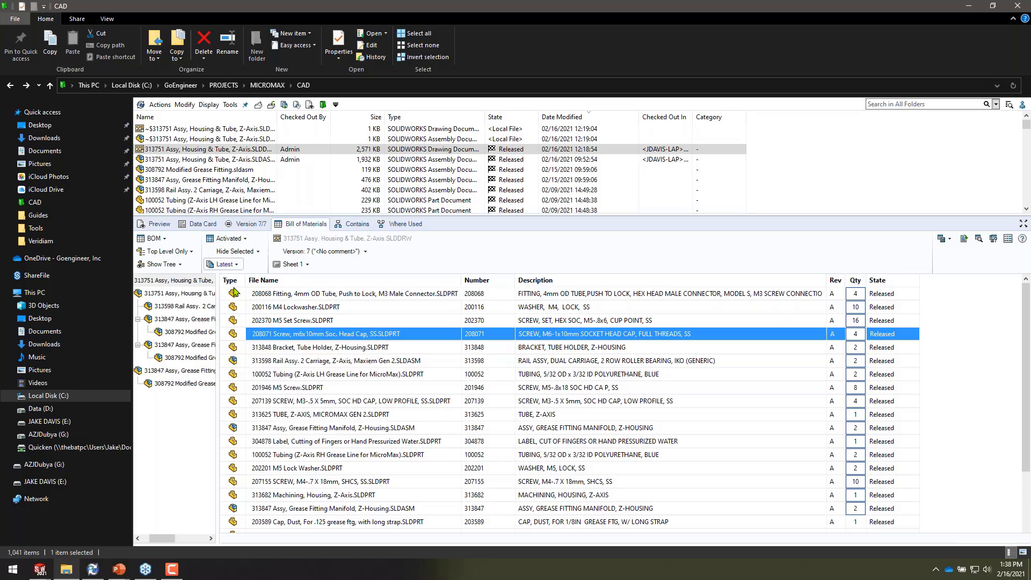
pyautogui.click(942, 241)
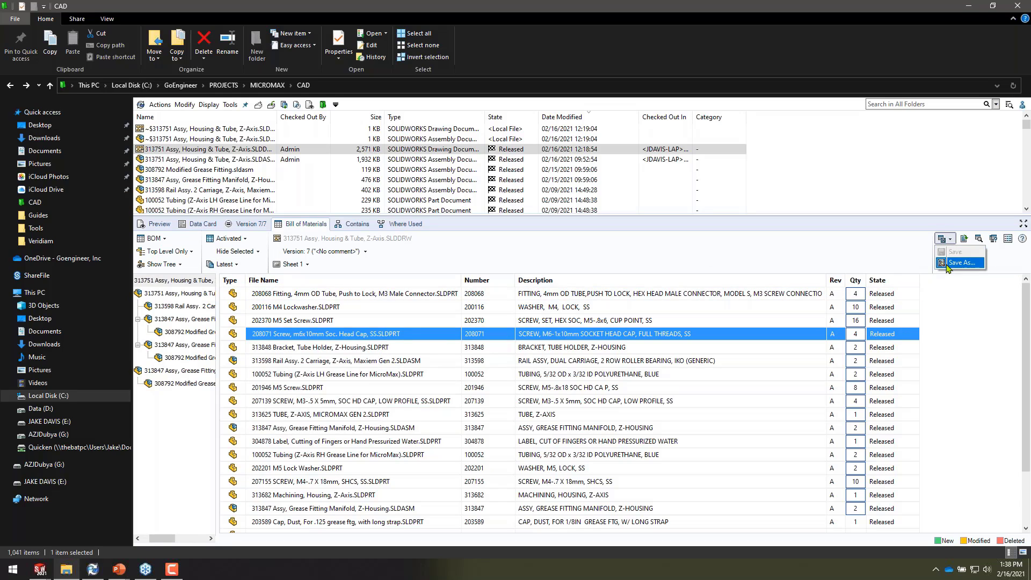
pyautogui.click(947, 264)
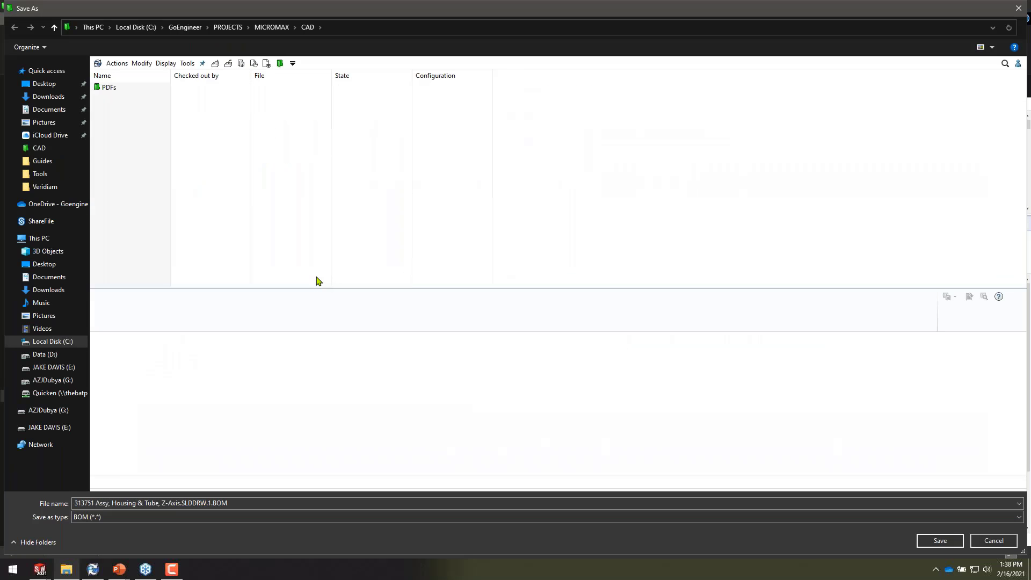
pyautogui.click(131, 517)
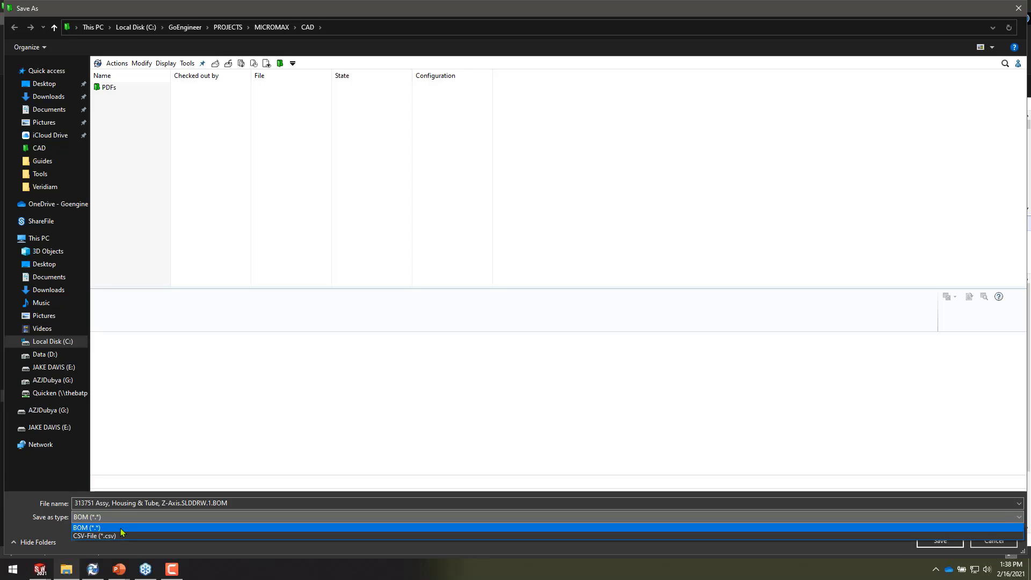
pyautogui.click(121, 529)
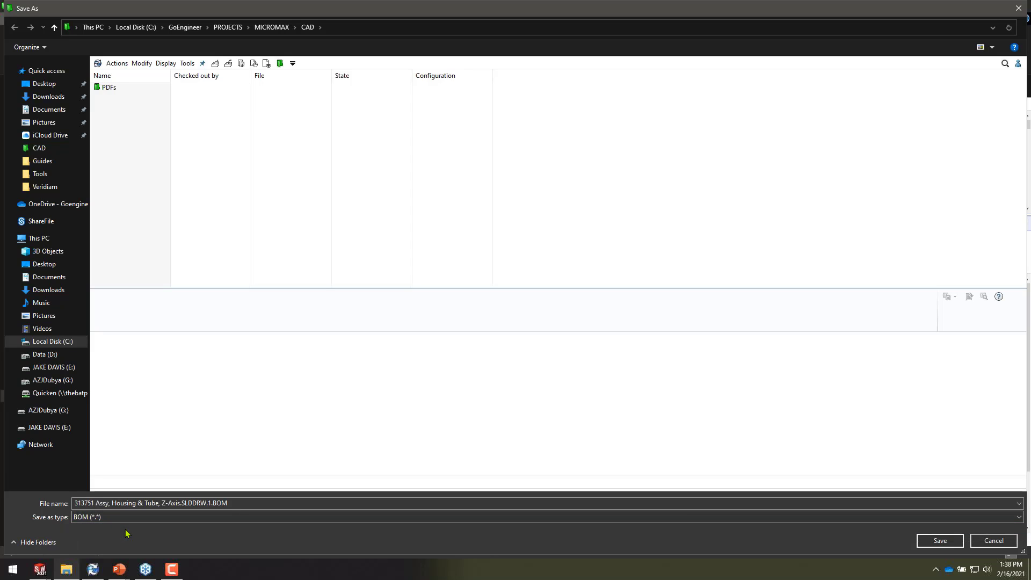
pyautogui.click(121, 518)
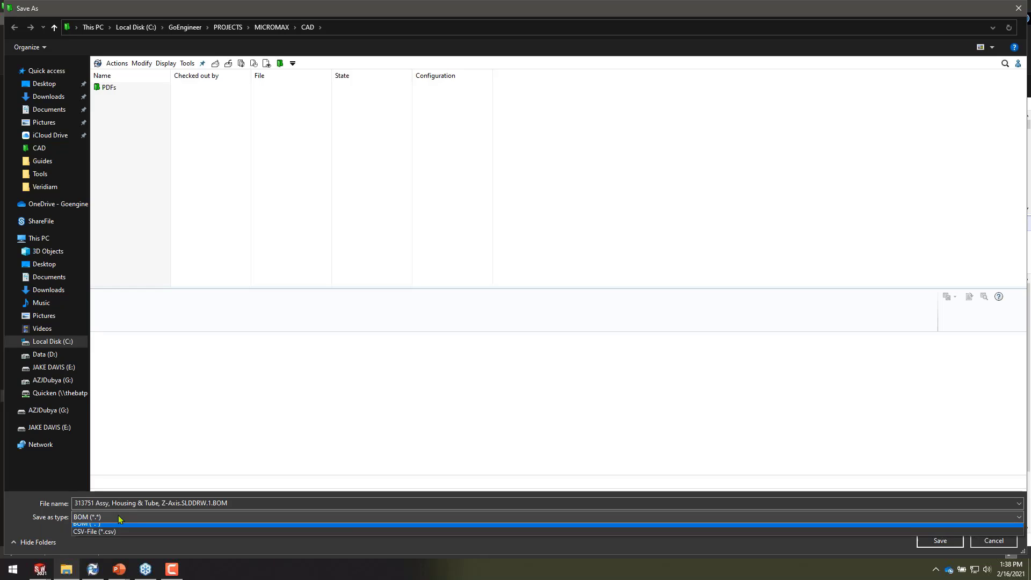
pyautogui.click(111, 552)
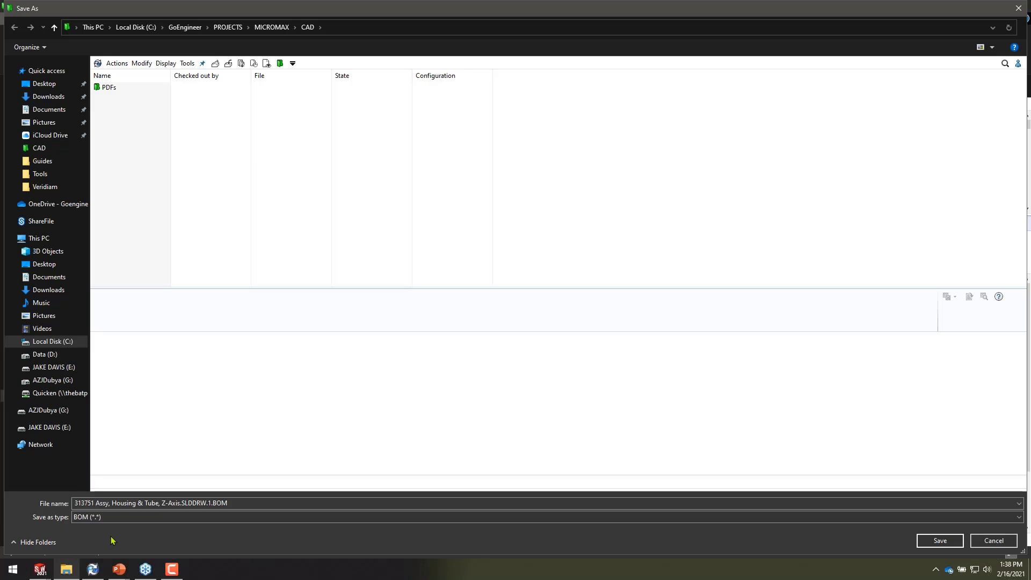
# Switch to SOLIDWORKS PDM Administration, examine the BOM template's columns and user rights, and leave it without changes
pyautogui.click(93, 569)
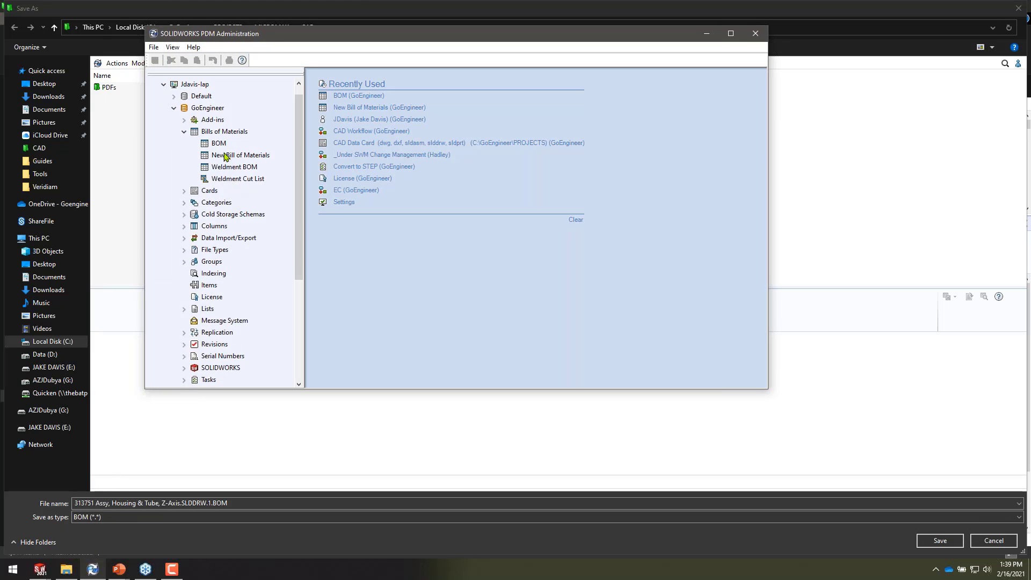
pyautogui.doubleClick(219, 144)
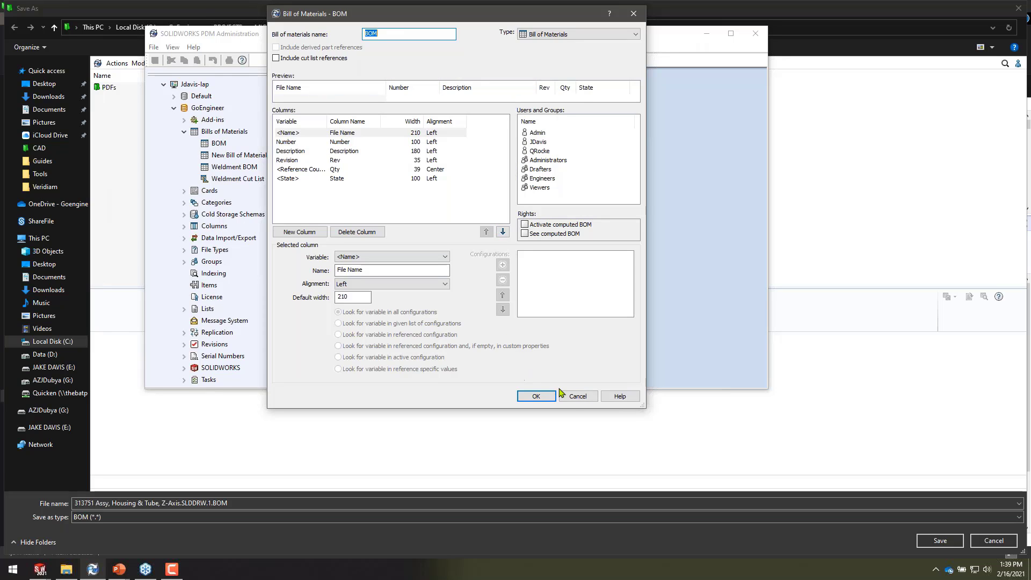
pyautogui.click(576, 396)
pyautogui.click(706, 34)
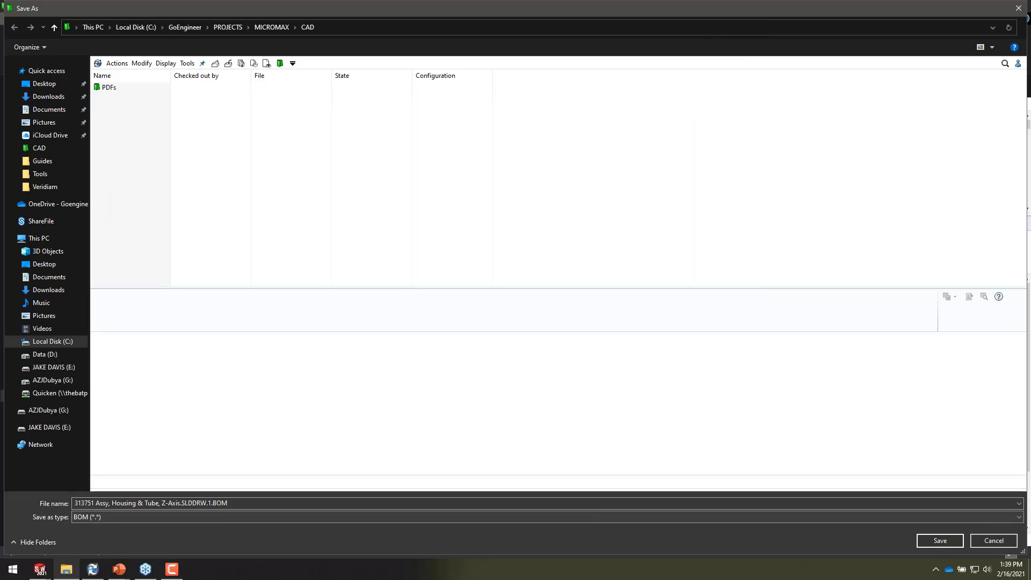
# Save the named BOM as 313751 Assy, Housing & Tube, Z-Axis.SLDDRW.1.BOM in the CAD folder and look through its rows
pyautogui.click(937, 540)
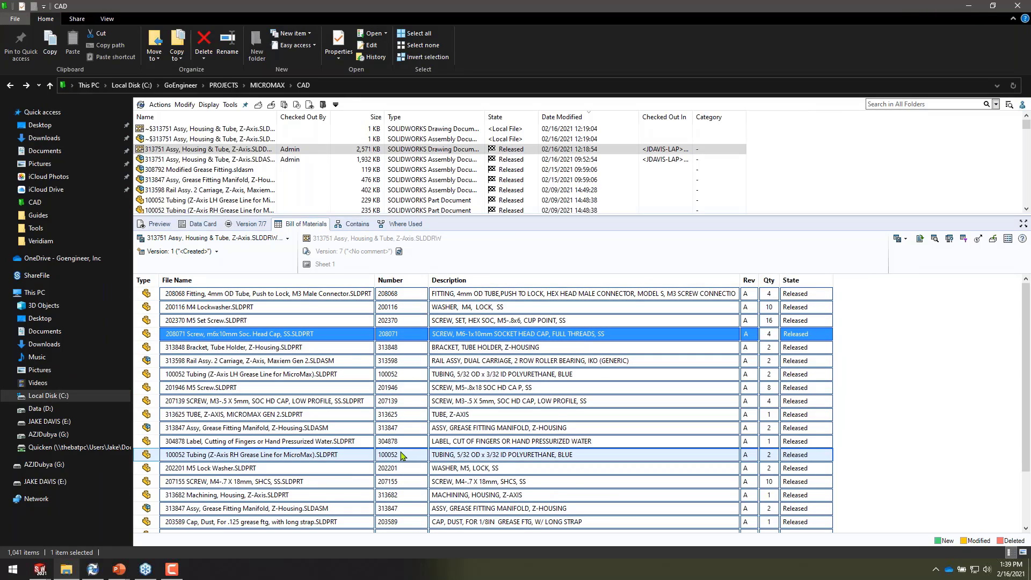
pyautogui.scroll(-2, 407, 456)
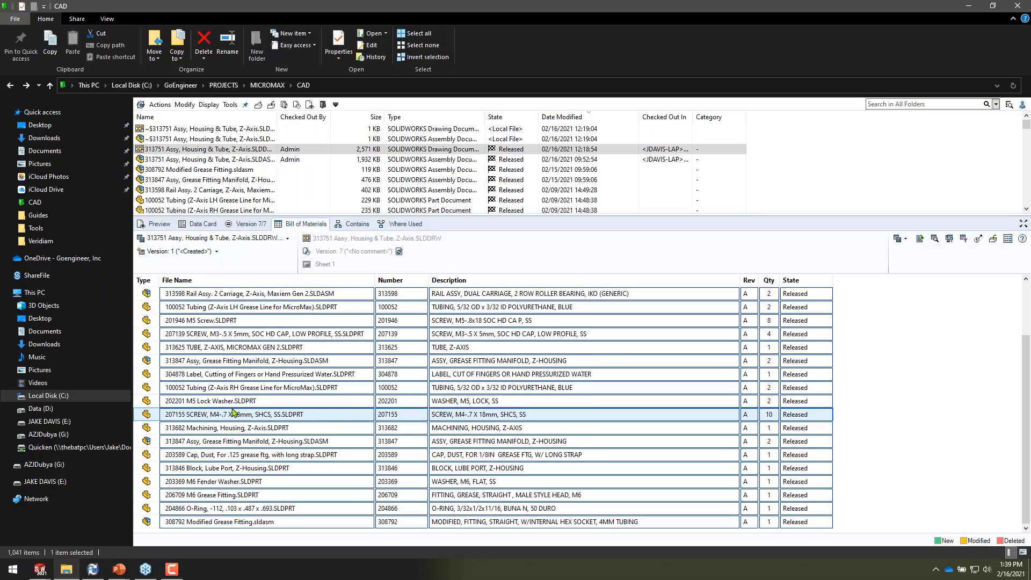
pyautogui.scroll(2, 270, 339)
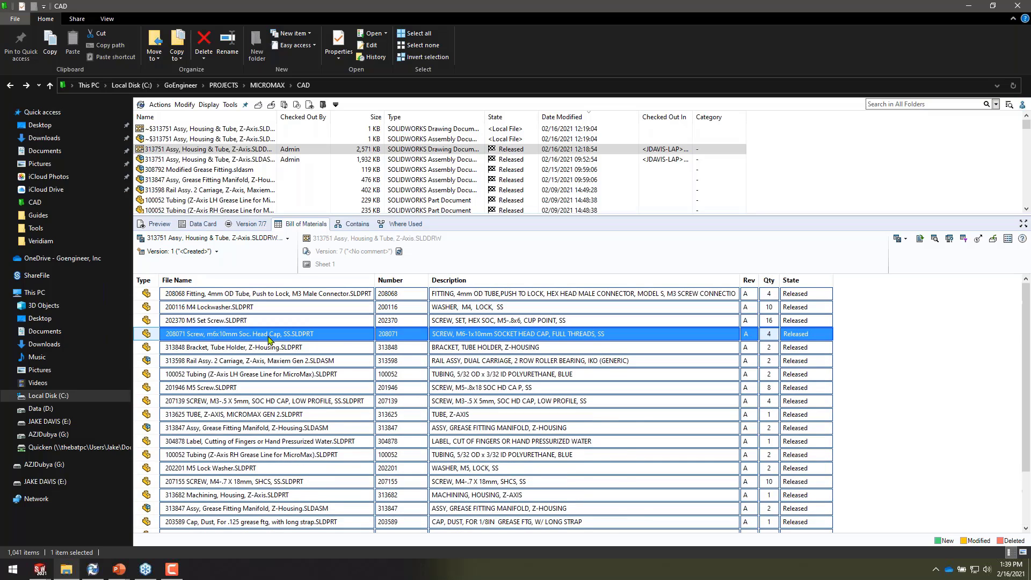
# Set the quantity of the 208068 fitting to 5 and the 200116 M4 lockwasher to 20 in the named BOM
pyautogui.keyDown('ctrl'); pyautogui.click(771, 293); pyautogui.keyUp('ctrl')
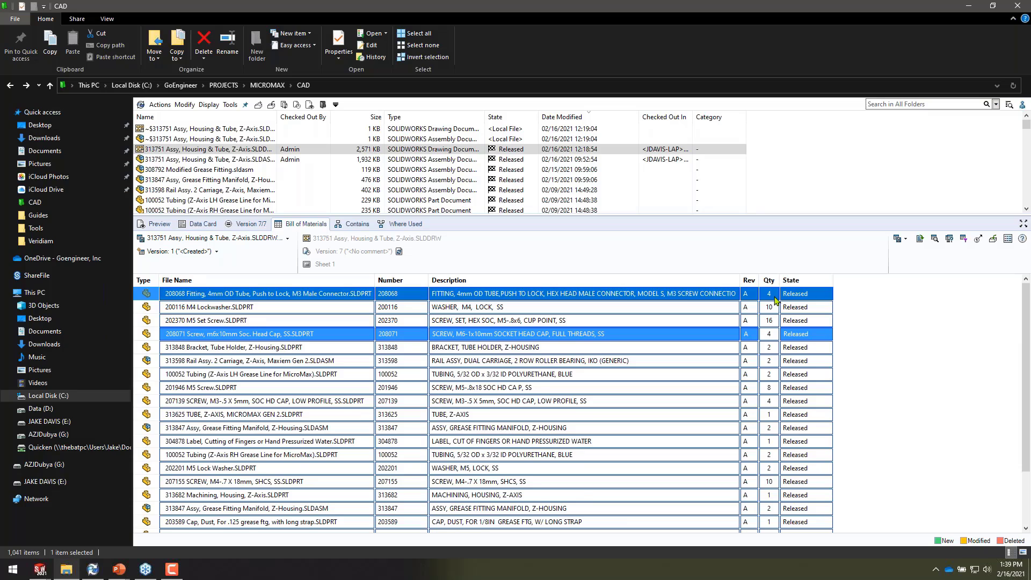
pyautogui.write('5')
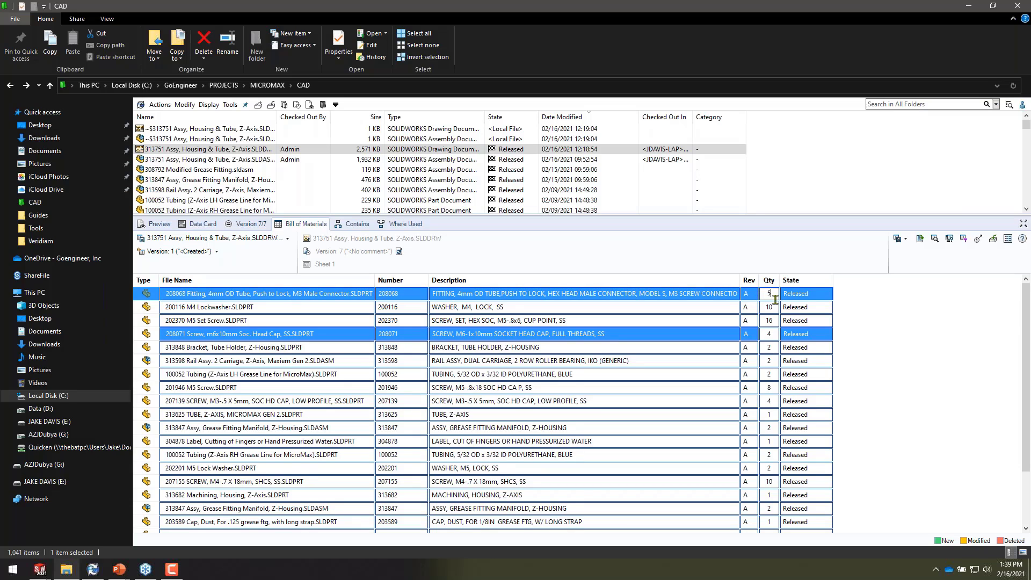
pyautogui.click(772, 307)
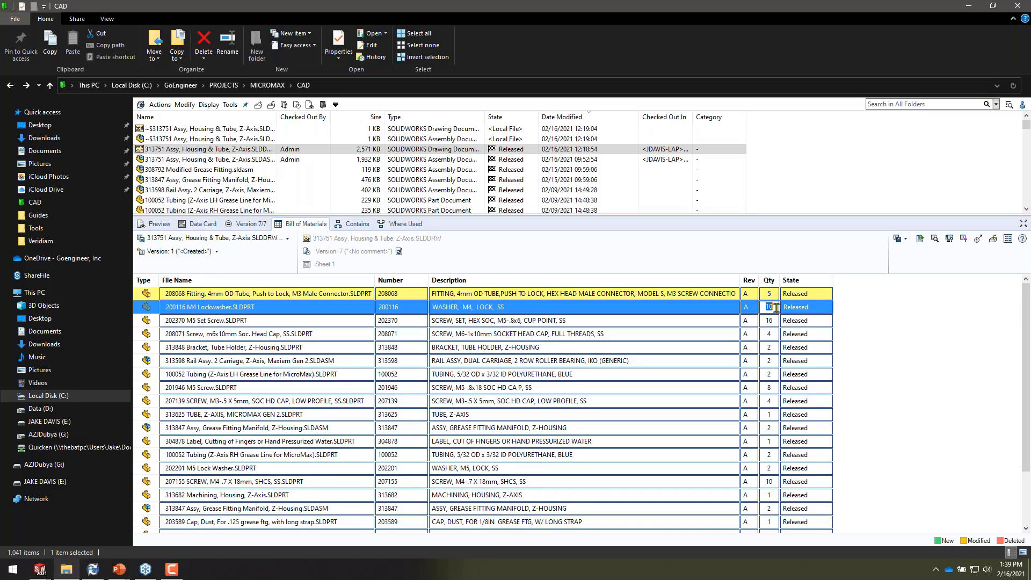
pyautogui.write('020')
pyautogui.write('20')
pyautogui.press('Return')
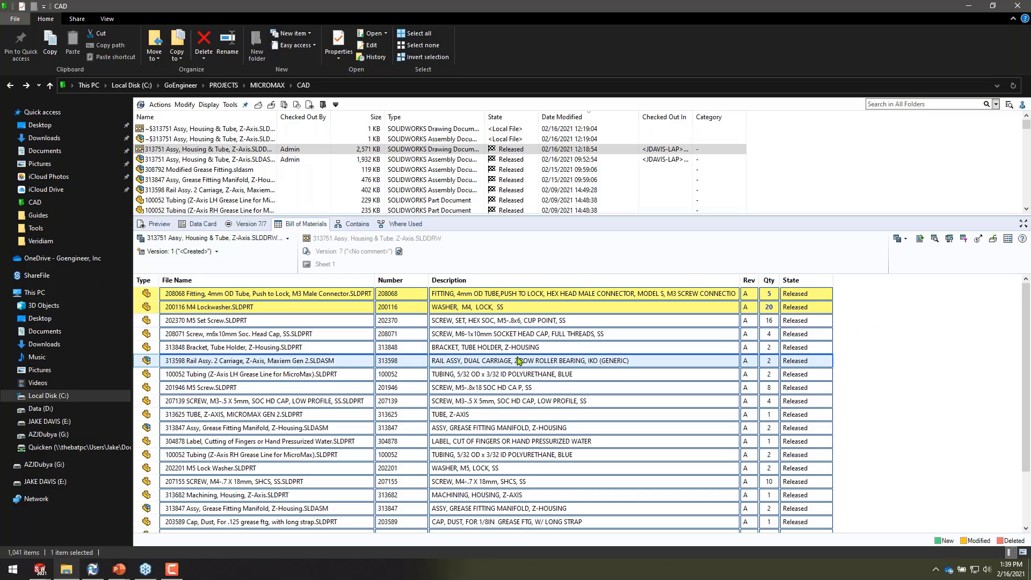
# Insert a row above the 208068 fitting in the named BOM and name it Grease
pyautogui.rightClick(186, 298)
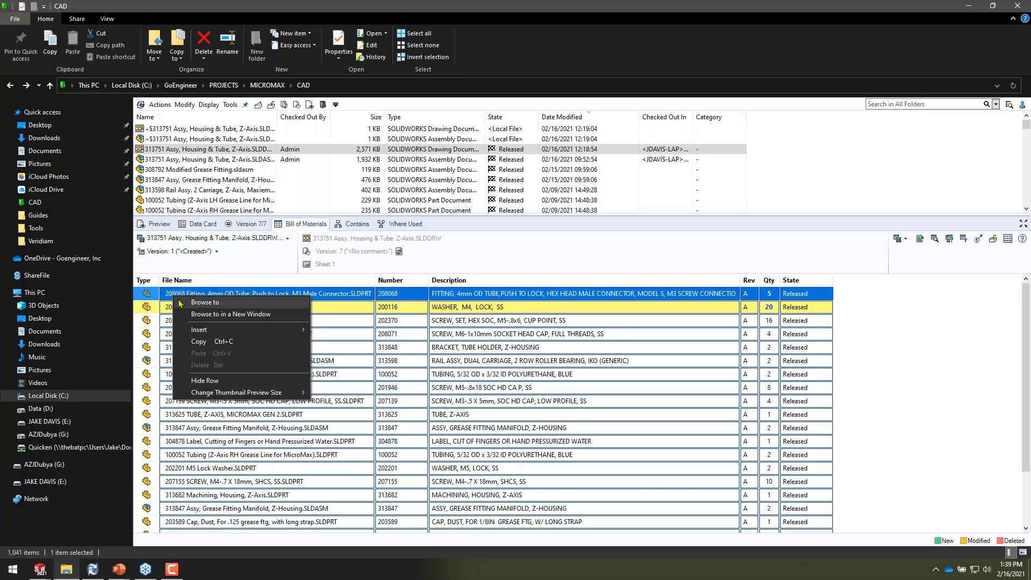
pyautogui.moveTo(194, 329)
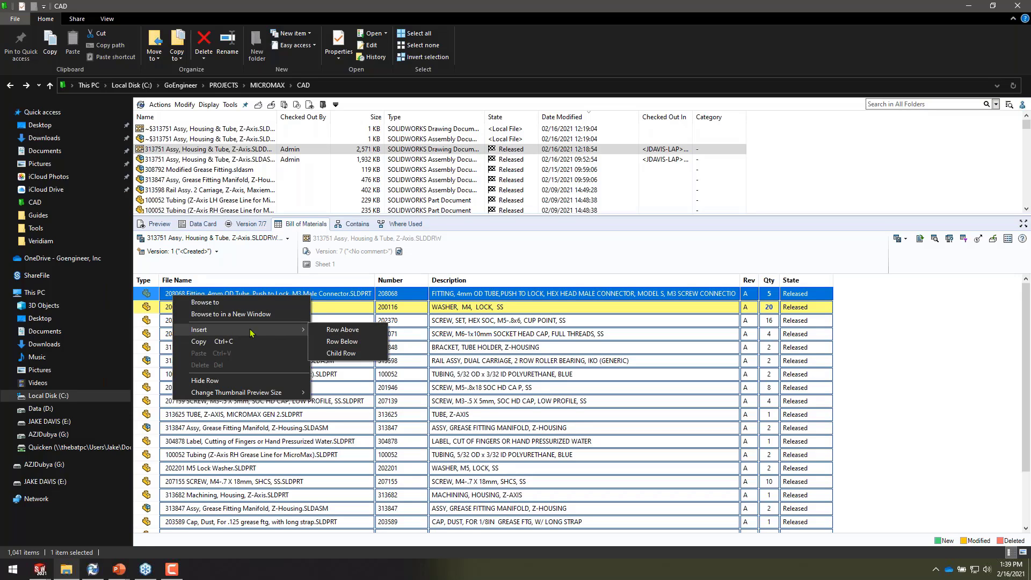
pyautogui.click(342, 330)
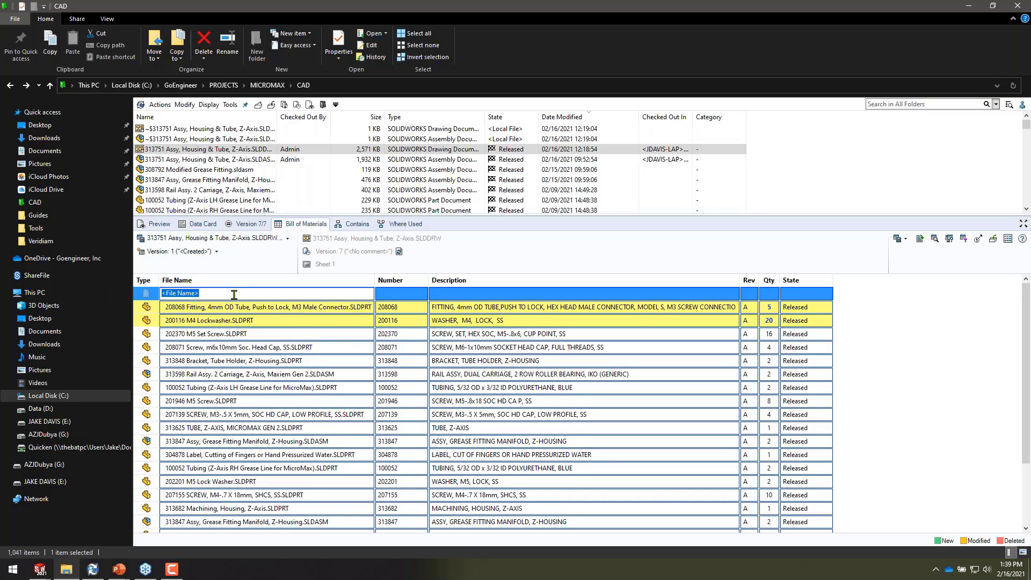
pyautogui.write('gR')
pyautogui.press('Return')
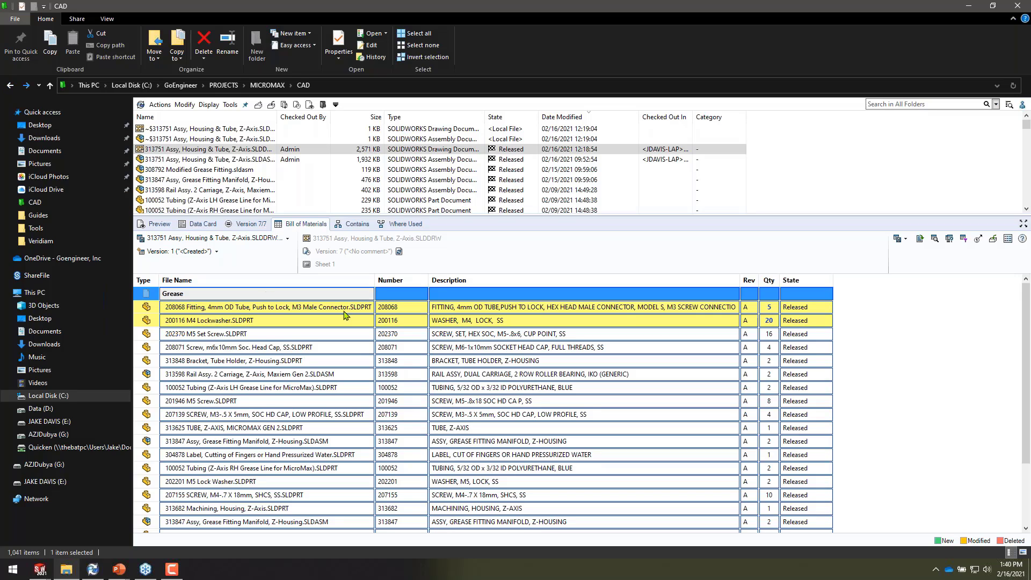
# Give the Grease row number 12345, description "grease, general purpose" and quantity 1, and save the named BOM
pyautogui.press('Tab')
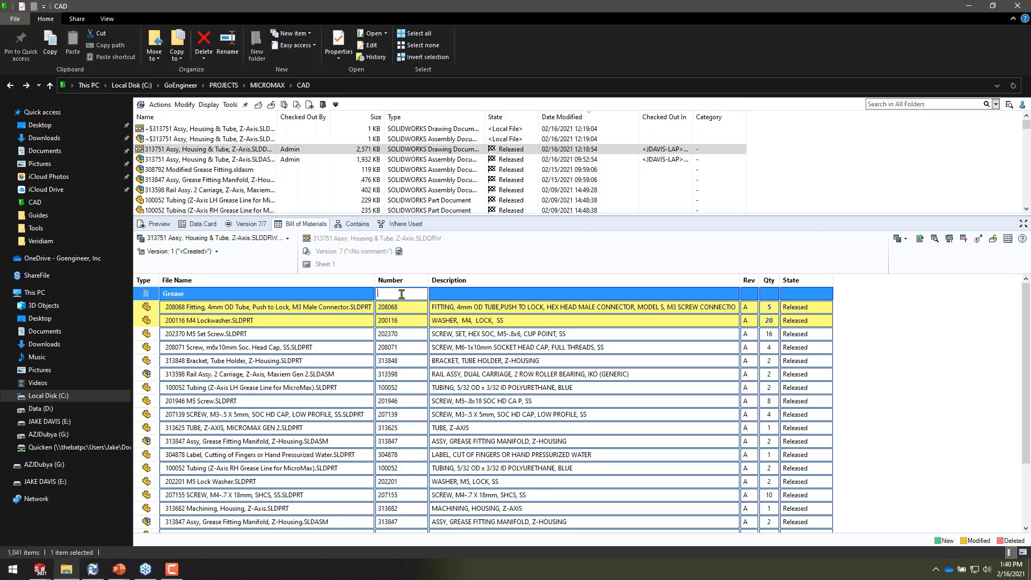
pyautogui.write('12345')
pyautogui.press('Tab')
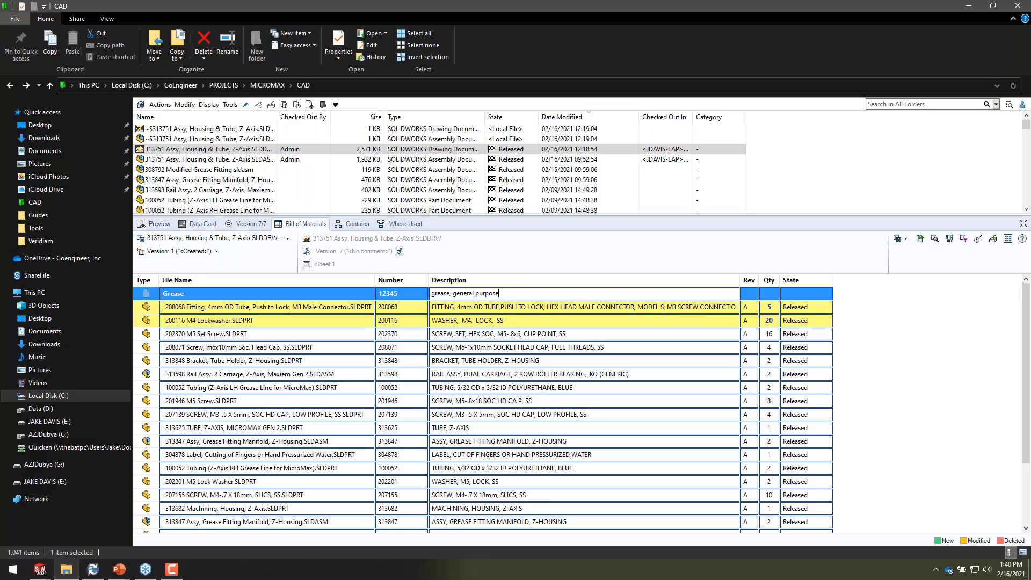
pyautogui.write('grease, general purpose')
pyautogui.press('Tab')
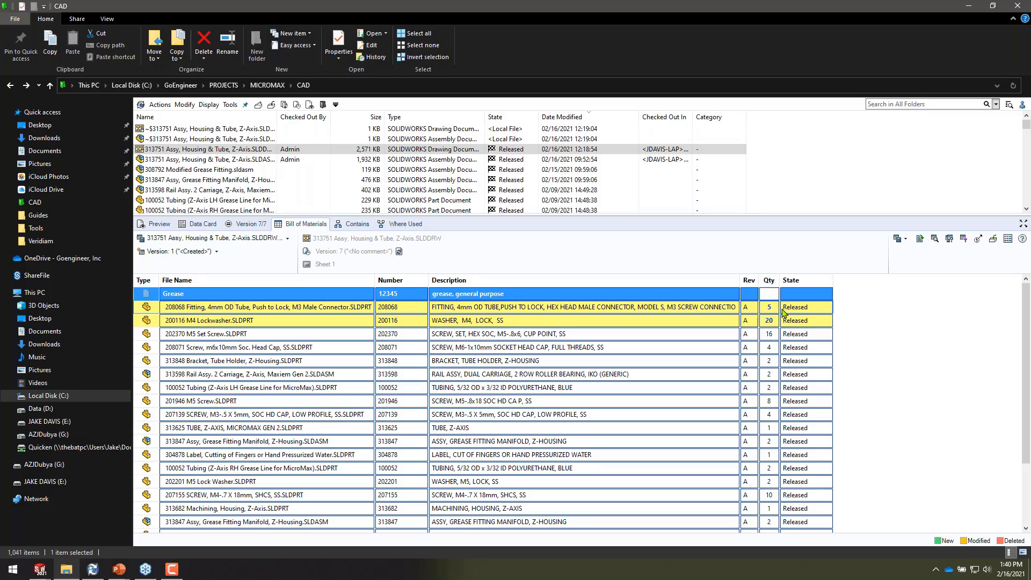
pyautogui.write('1')
pyautogui.click(886, 342)
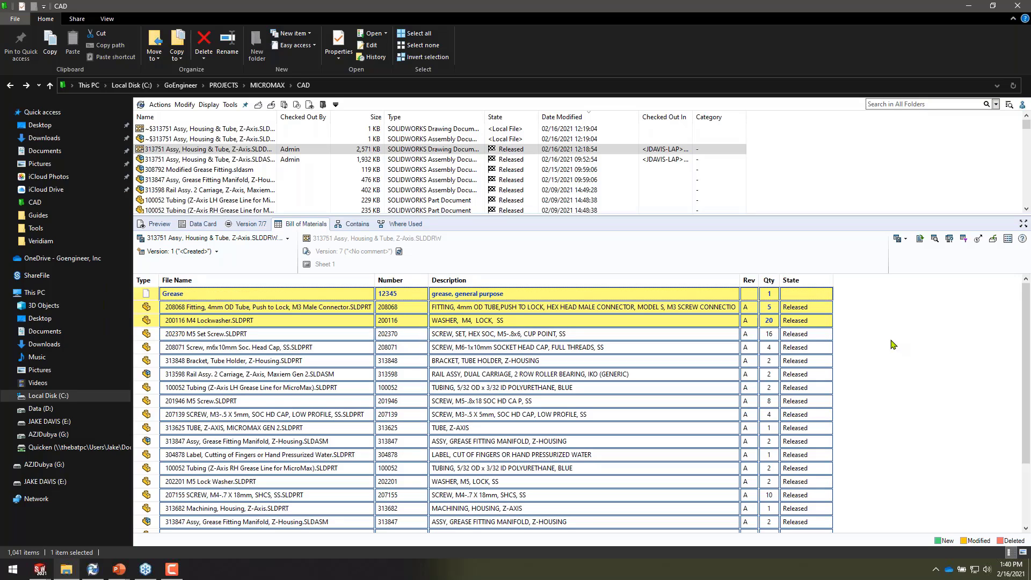
pyautogui.click(899, 240)
pyautogui.click(911, 252)
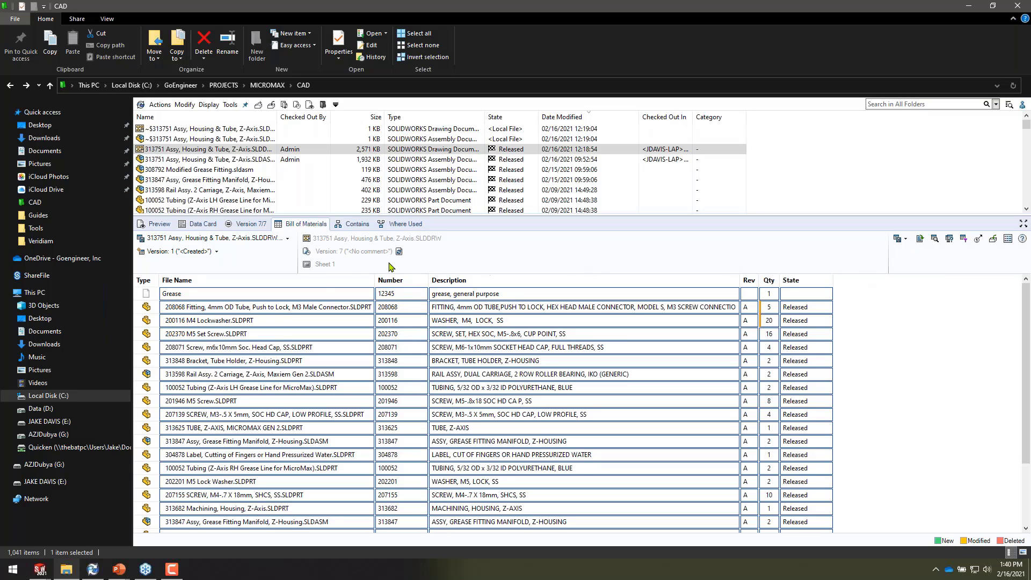
# View the drawing's own Bill of Materials1, revisit the named BOM, and finish on the computed BOM
pyautogui.click(270, 239)
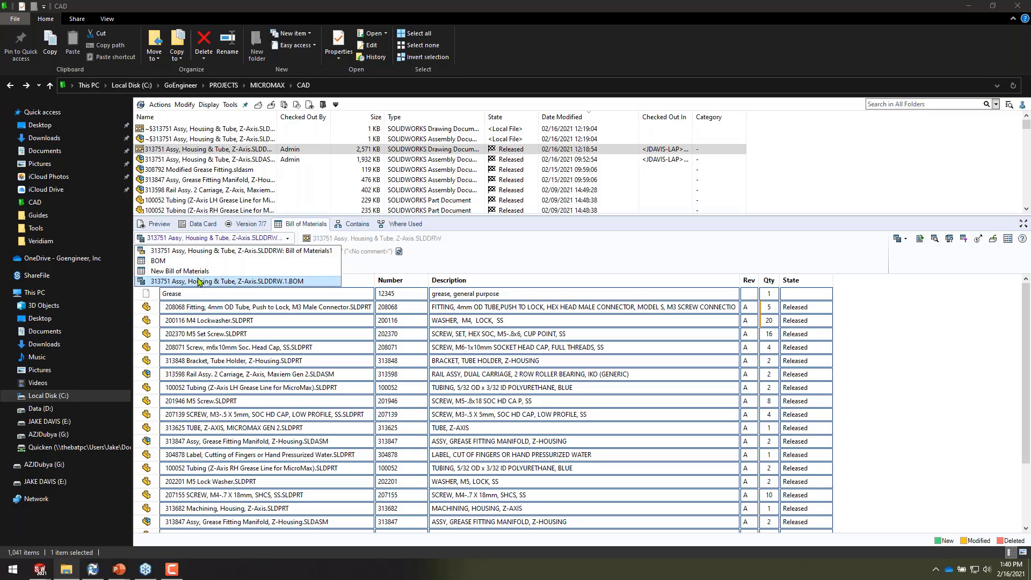
pyautogui.click(183, 252)
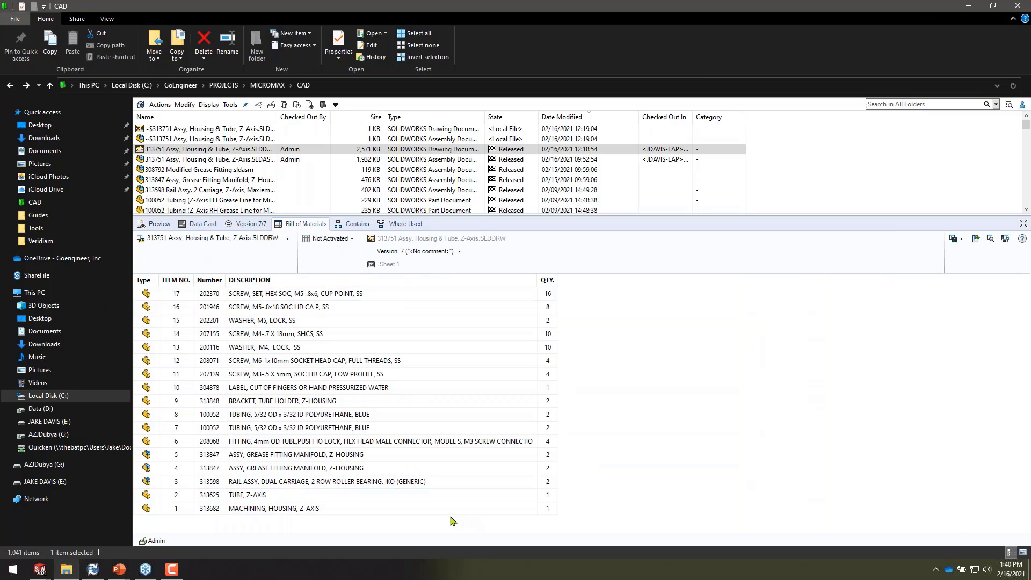
pyautogui.click(191, 239)
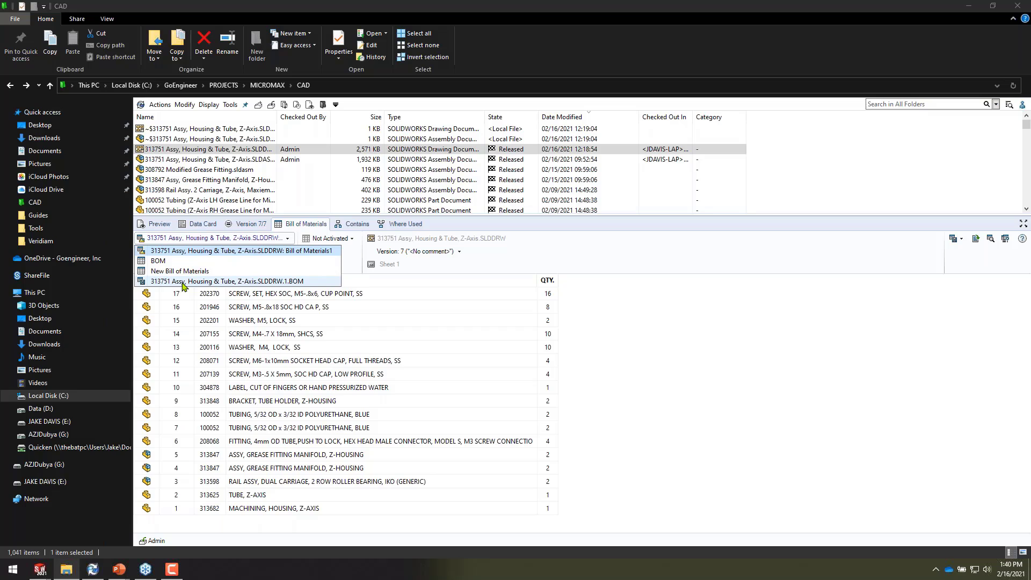
pyautogui.click(182, 282)
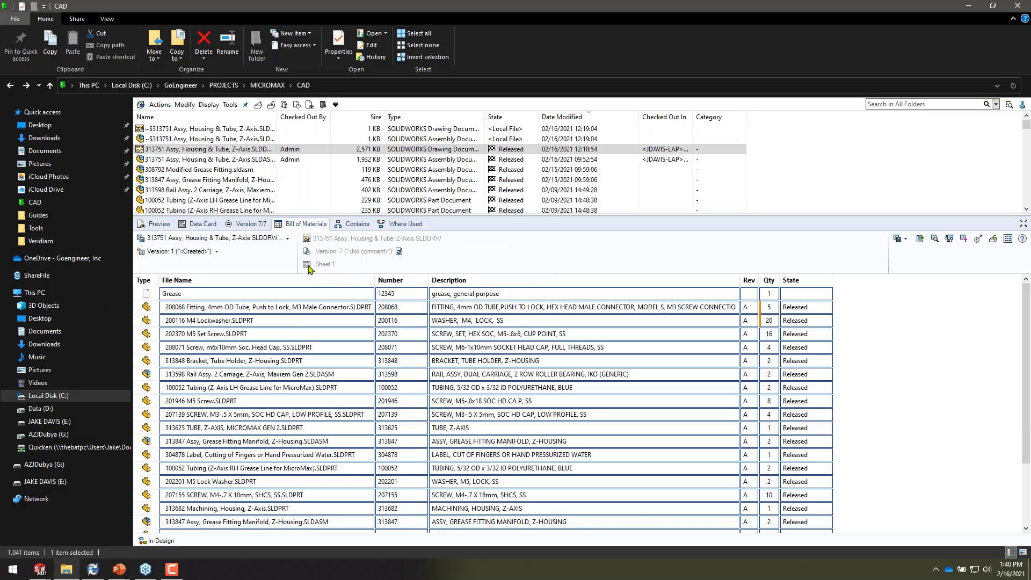
pyautogui.click(158, 238)
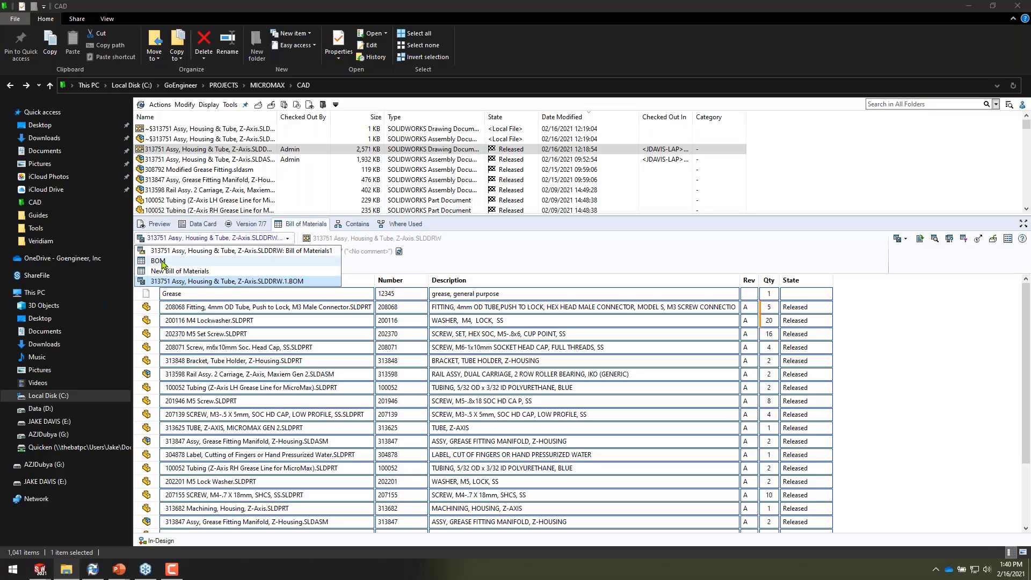
pyautogui.click(161, 282)
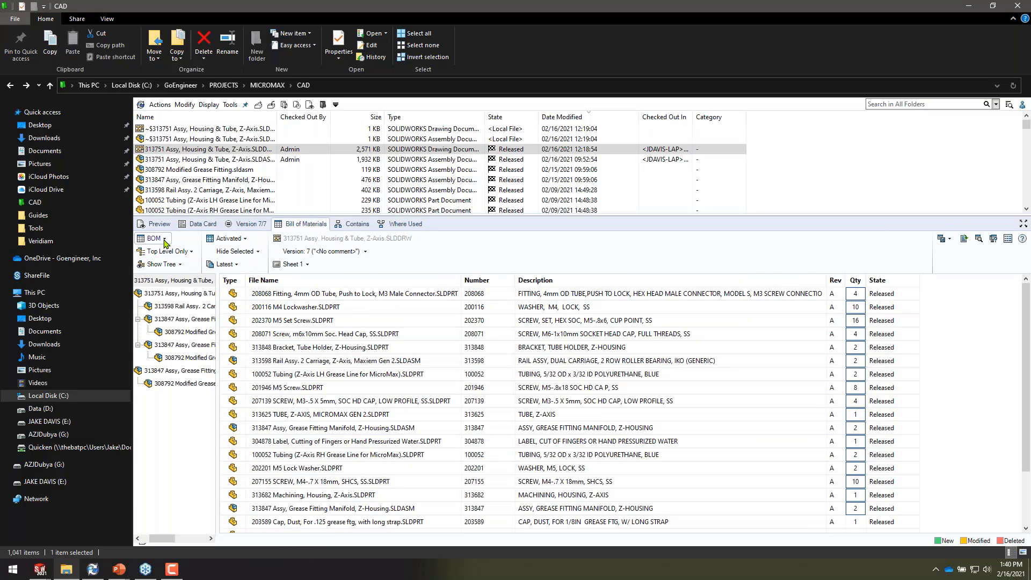
# Show the computed BOM for drawing version 2 with its references set to As Built
pyautogui.click(317, 252)
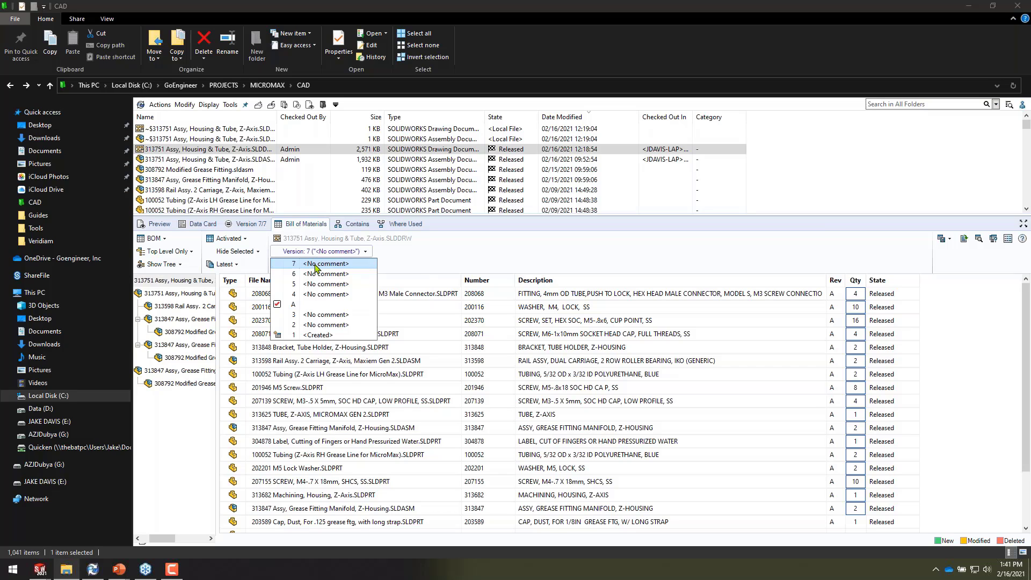
pyautogui.click(310, 325)
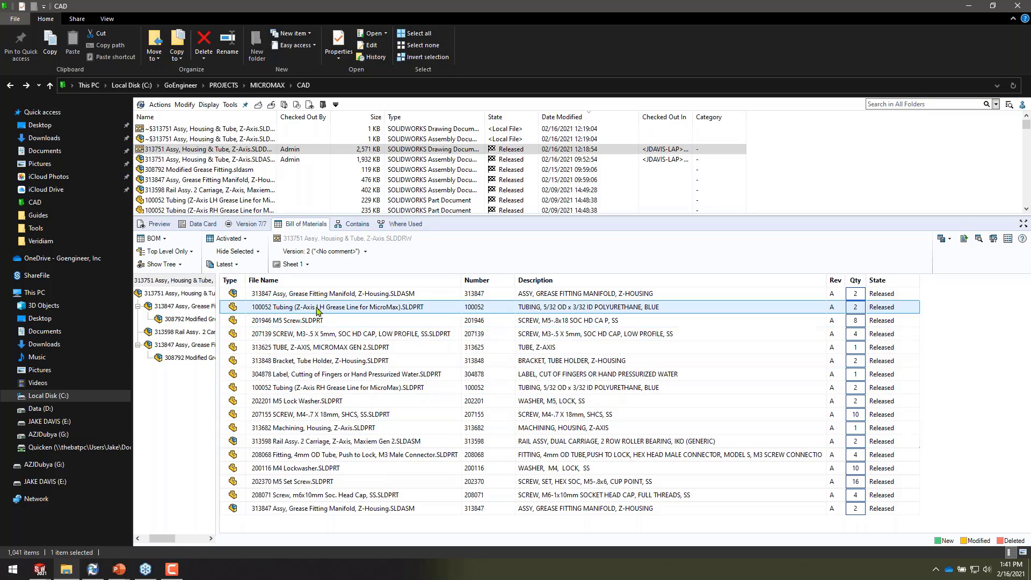
pyautogui.click(239, 264)
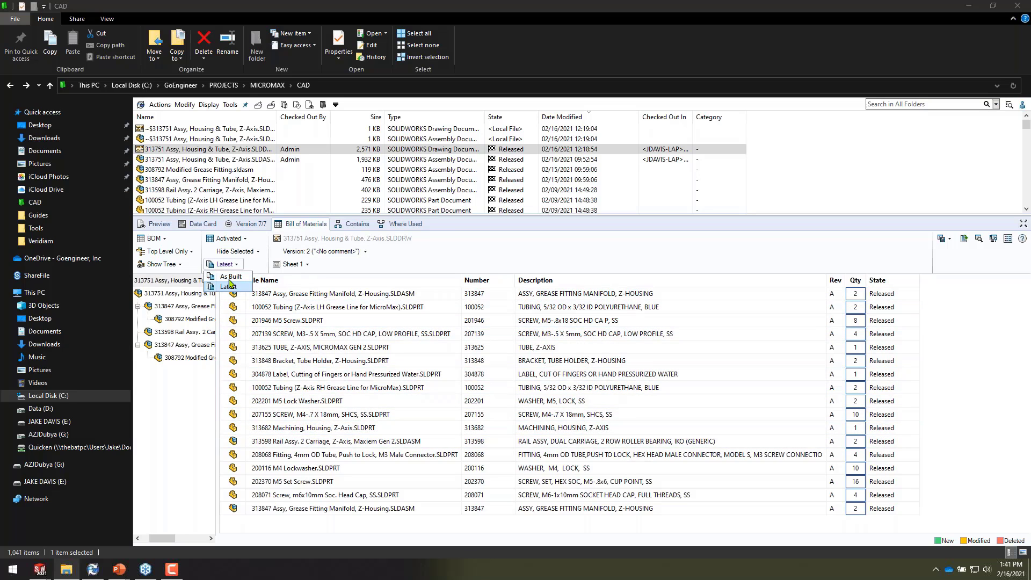
pyautogui.click(226, 285)
# View the As Built computed BOM for drawing version 6 and return to version 7
pyautogui.click(321, 252)
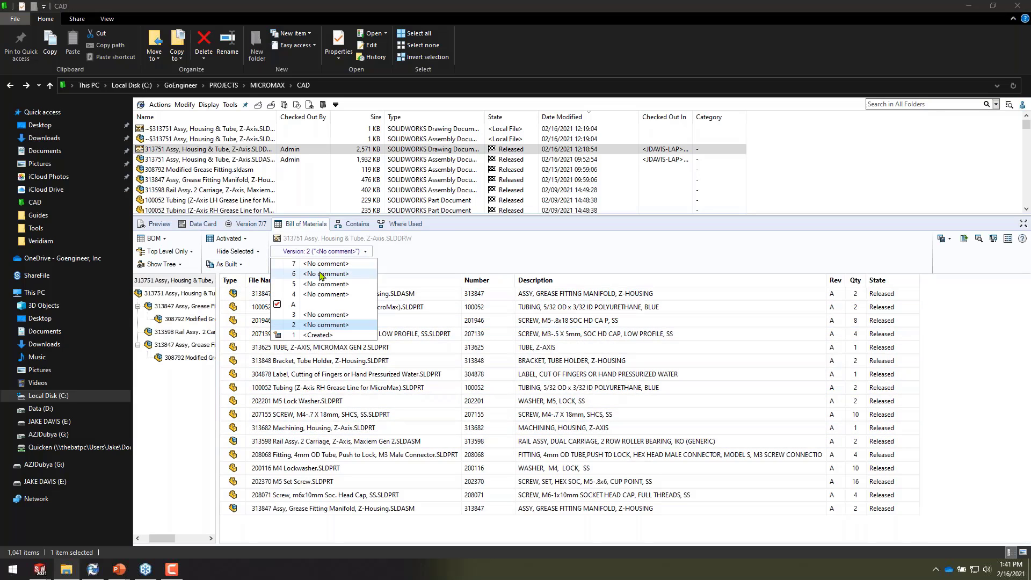
pyautogui.click(322, 274)
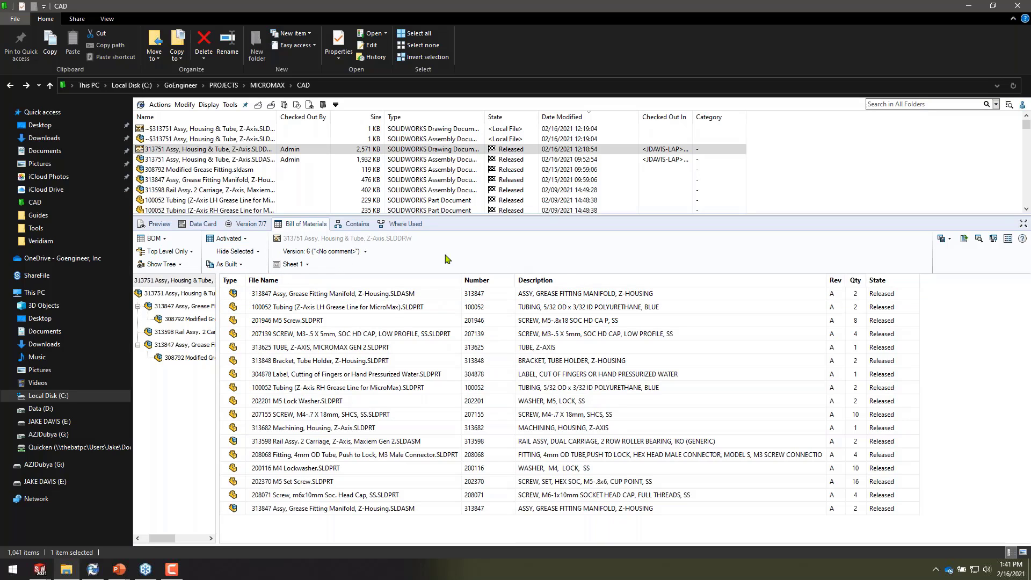
pyautogui.click(322, 251)
pyautogui.click(302, 266)
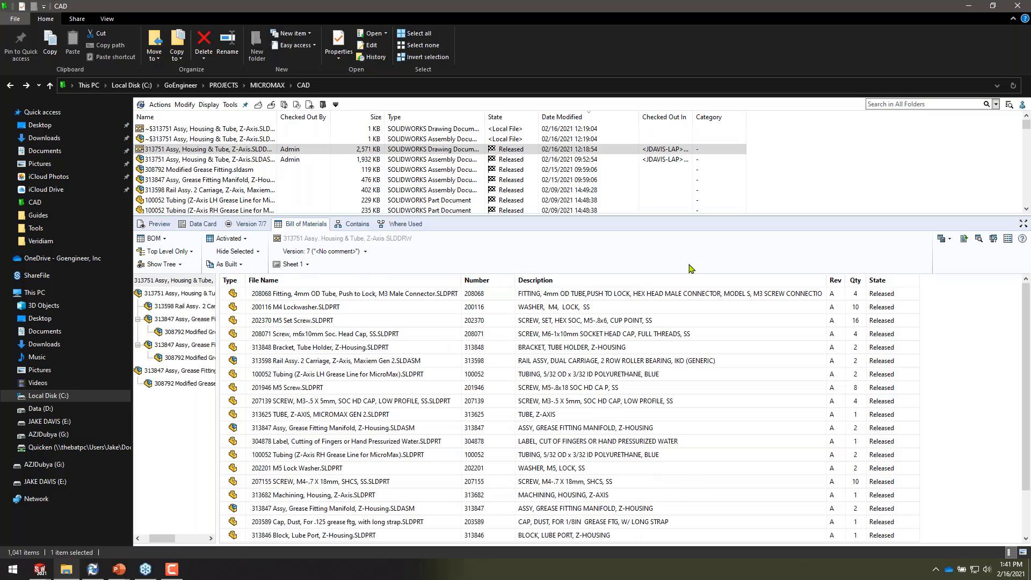
# Compare the version 7 computed BOM with the named BOM 313751 Assy, Housing & Tube, Z-Axis.SLDDRW.1.BOM, review the differences, and close the comparison
pyautogui.click(992, 242)
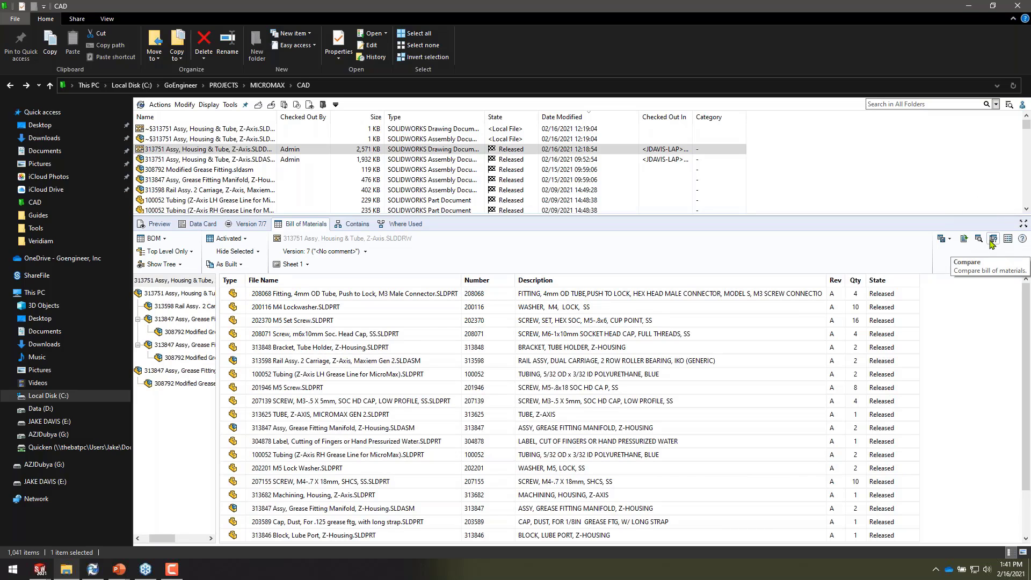
pyautogui.click(993, 242)
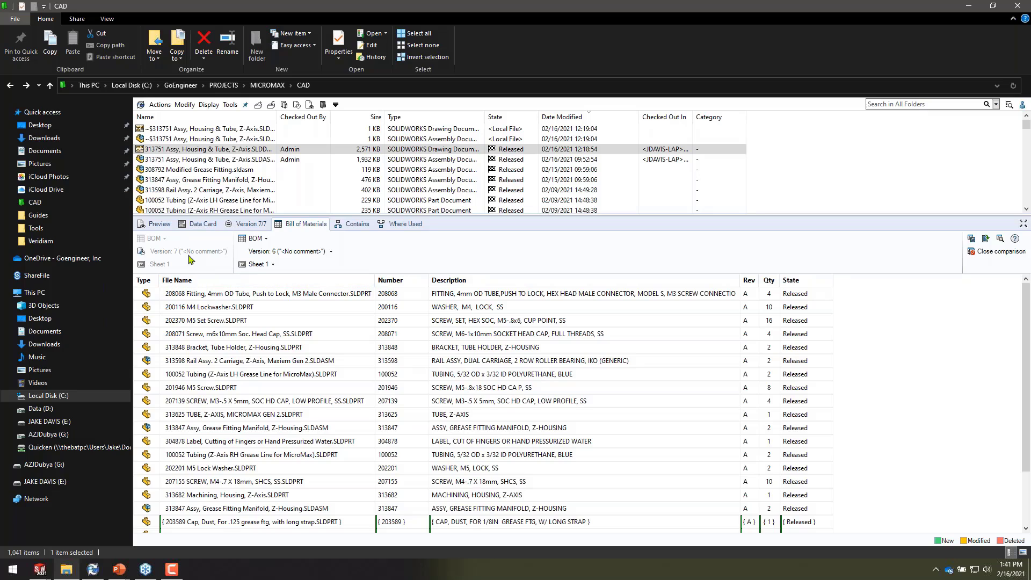
pyautogui.click(263, 243)
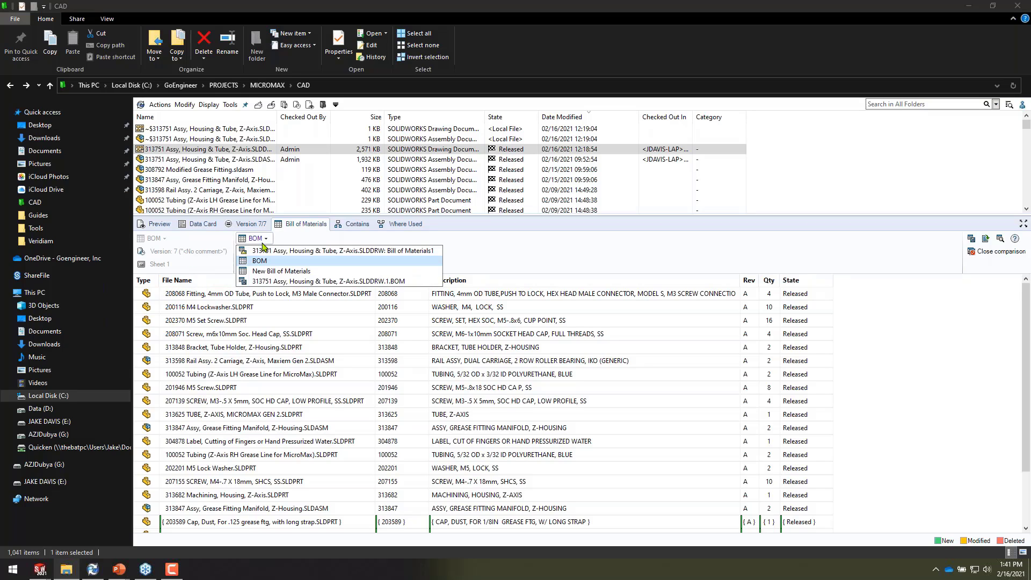
pyautogui.click(266, 281)
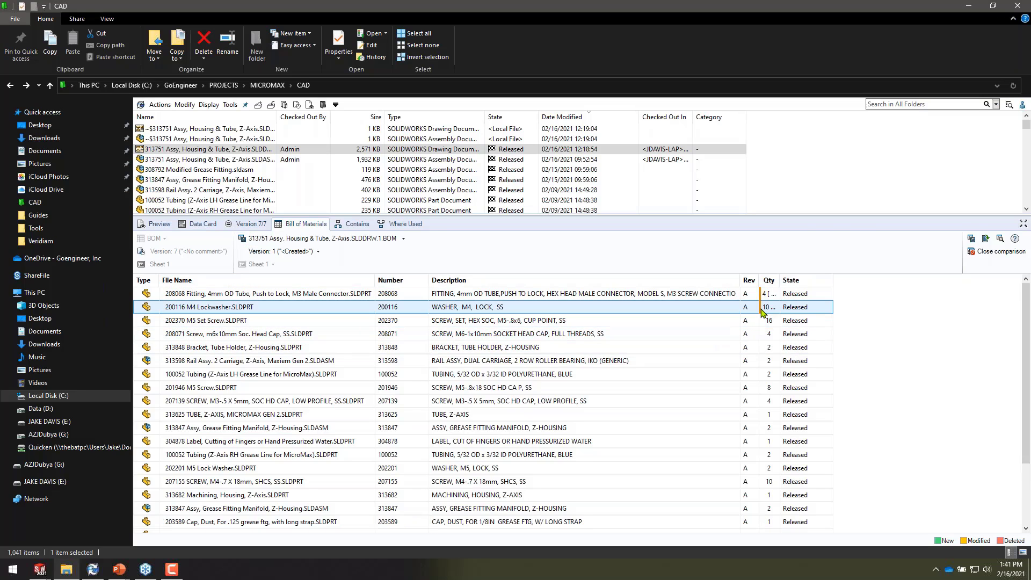
pyautogui.scroll(-2, 763, 333)
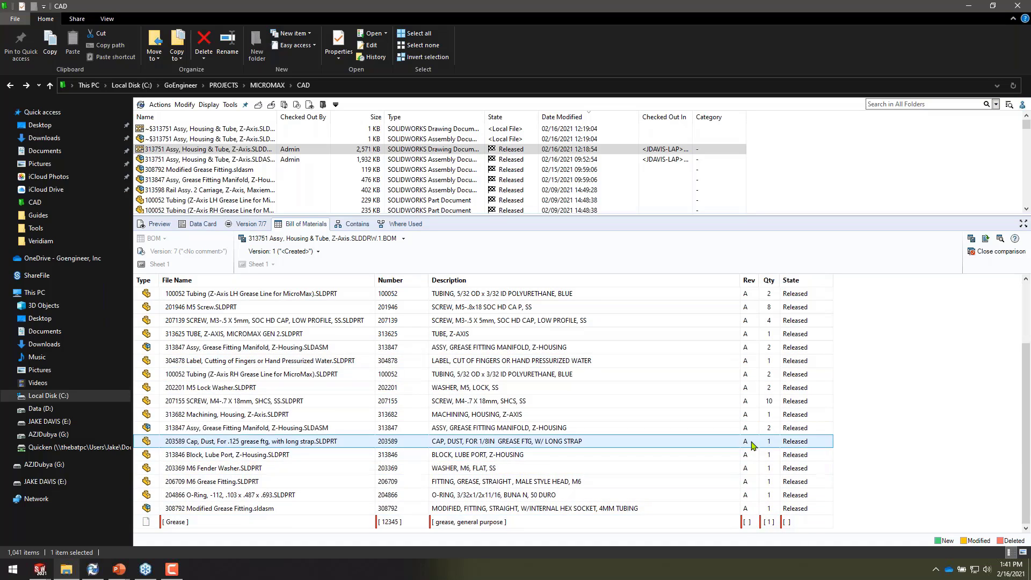
pyautogui.scroll(2, 764, 440)
pyautogui.scroll(-2, 765, 296)
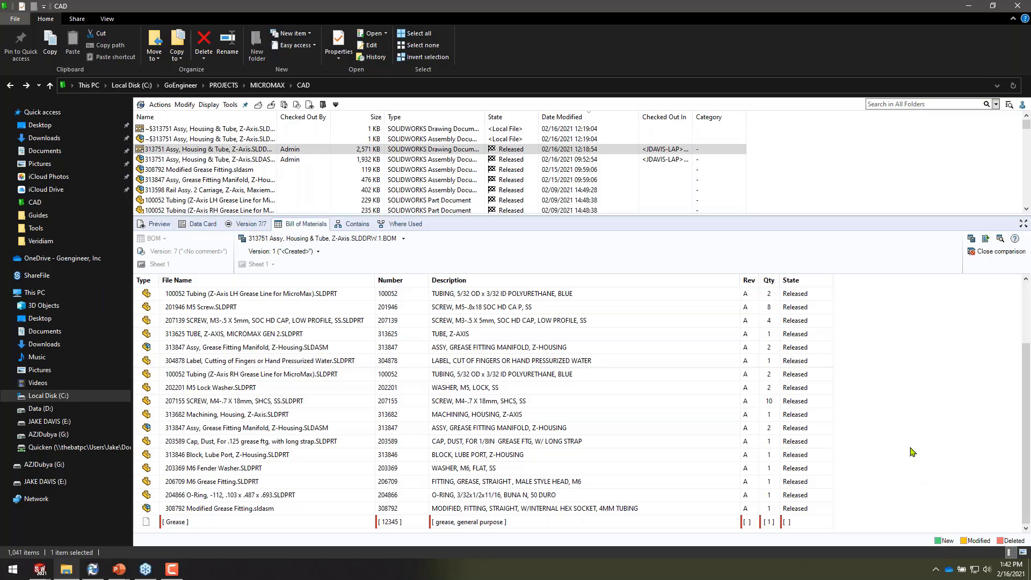
pyautogui.click(984, 252)
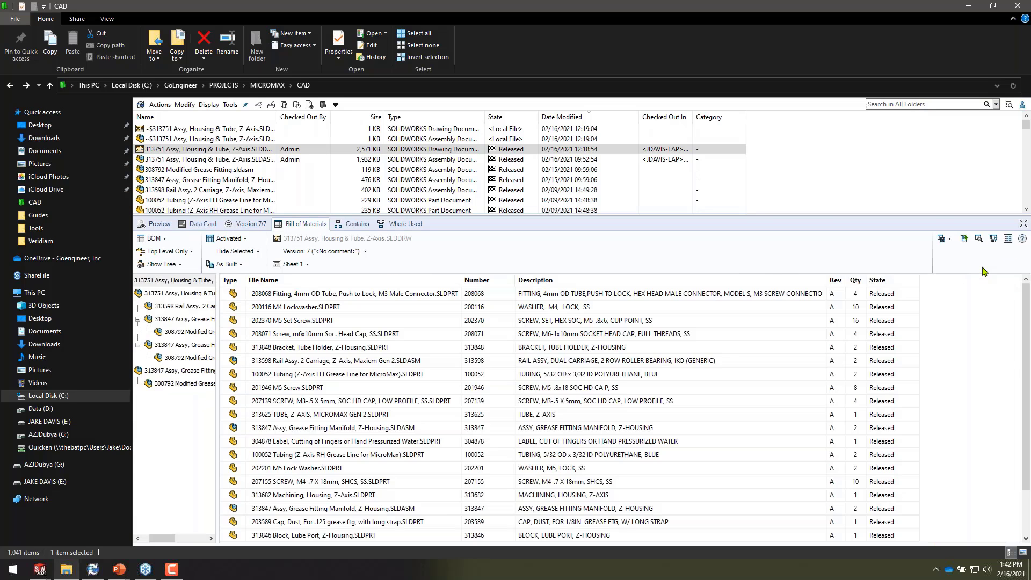
# Examine the tubing's thumbnail, the file actions available for the 313598 rail assembly, and the remaining rows of the computed BOM
pyautogui.click(963, 240)
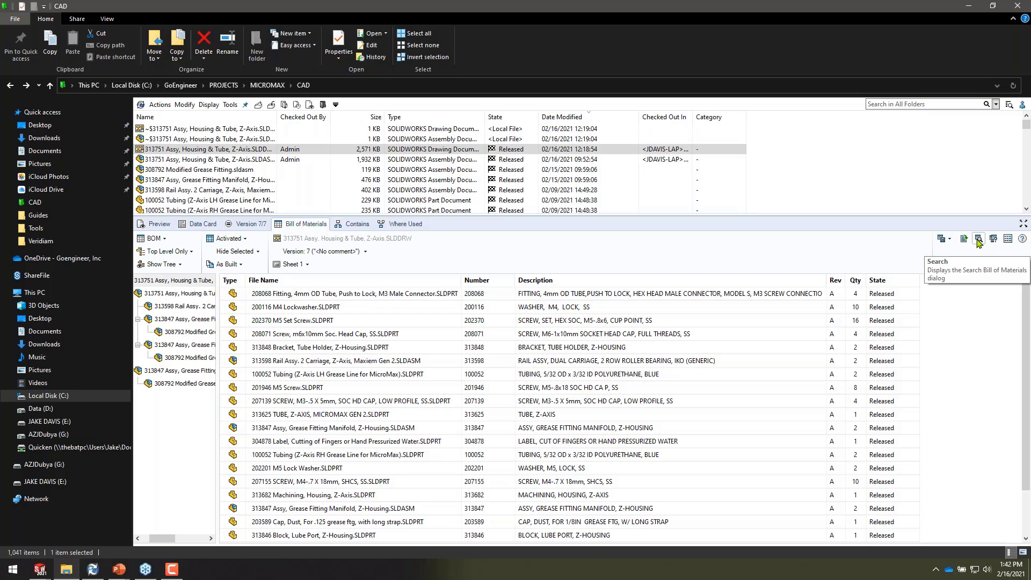
pyautogui.moveTo(227, 379)
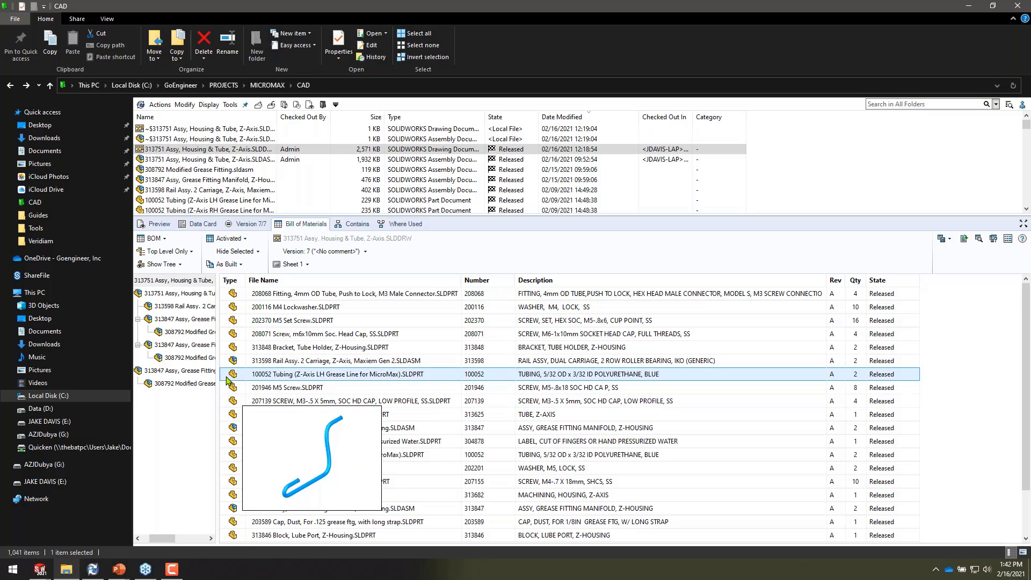
pyautogui.rightClick(261, 362)
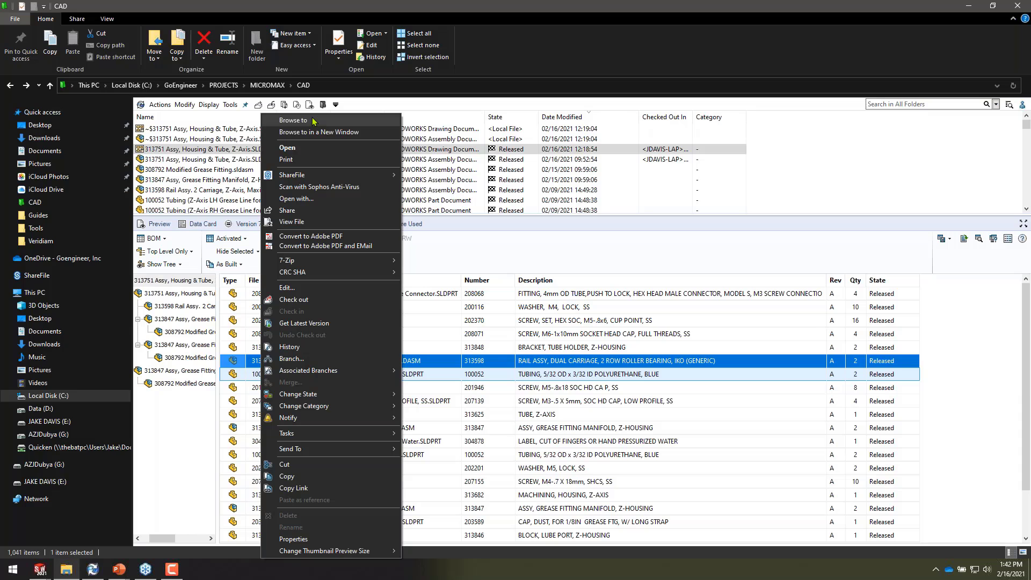
pyautogui.click(538, 378)
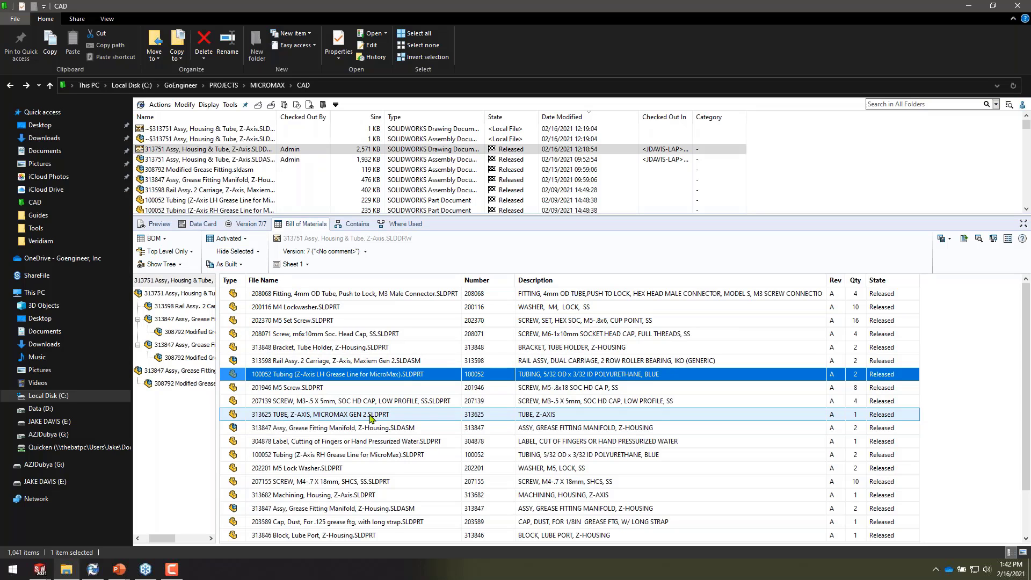
pyautogui.click(932, 396)
pyautogui.scroll(-1, 941, 399)
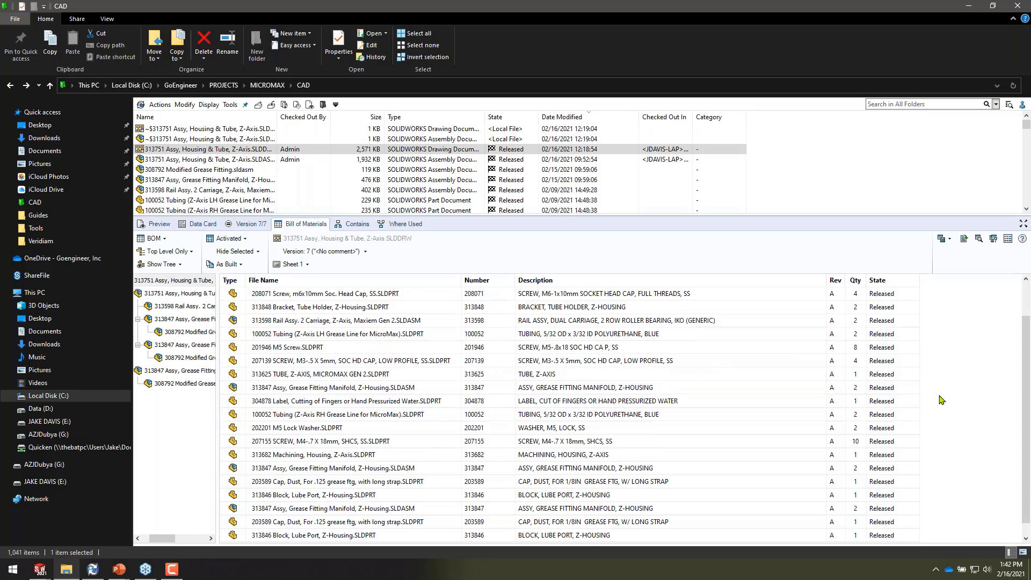
pyautogui.scroll(-1, 940, 400)
pyautogui.scroll(2, 940, 400)
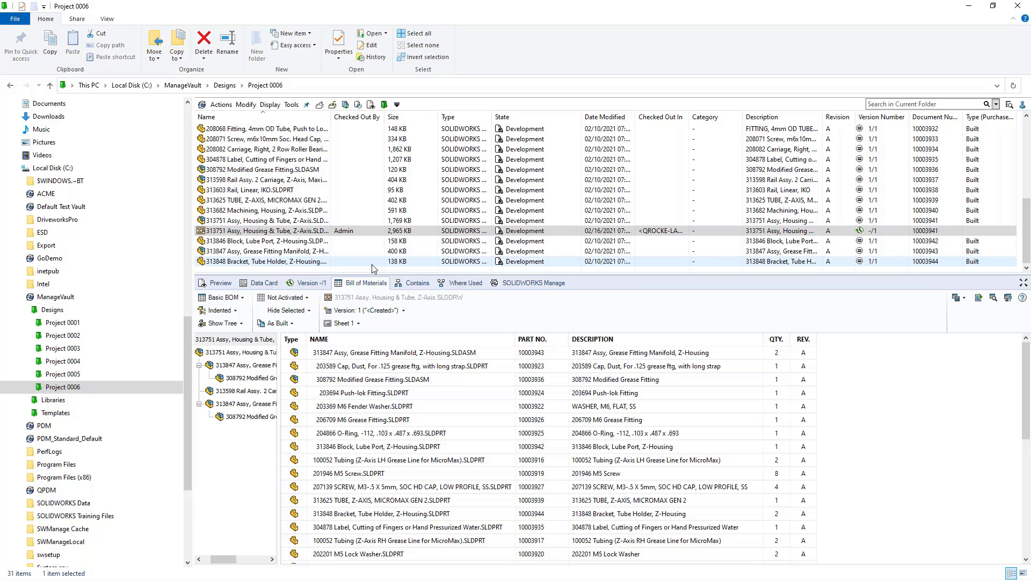
# Check the BOMs available for the 313751 drawing, view its SOLIDWORKS Manage properties, and expand its SOLIDWORKS Manage BOM
pyautogui.click(224, 297)
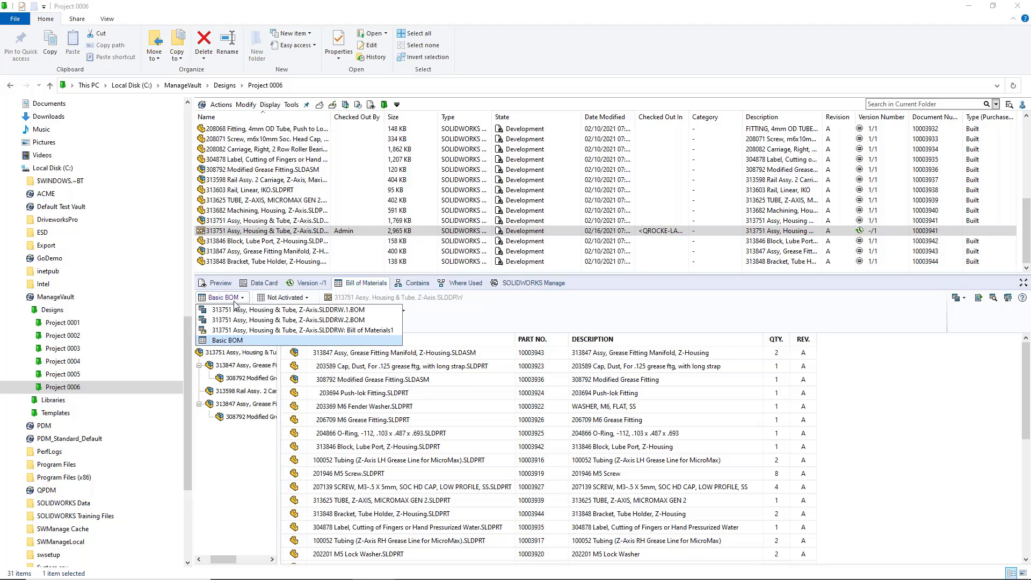
pyautogui.click(492, 312)
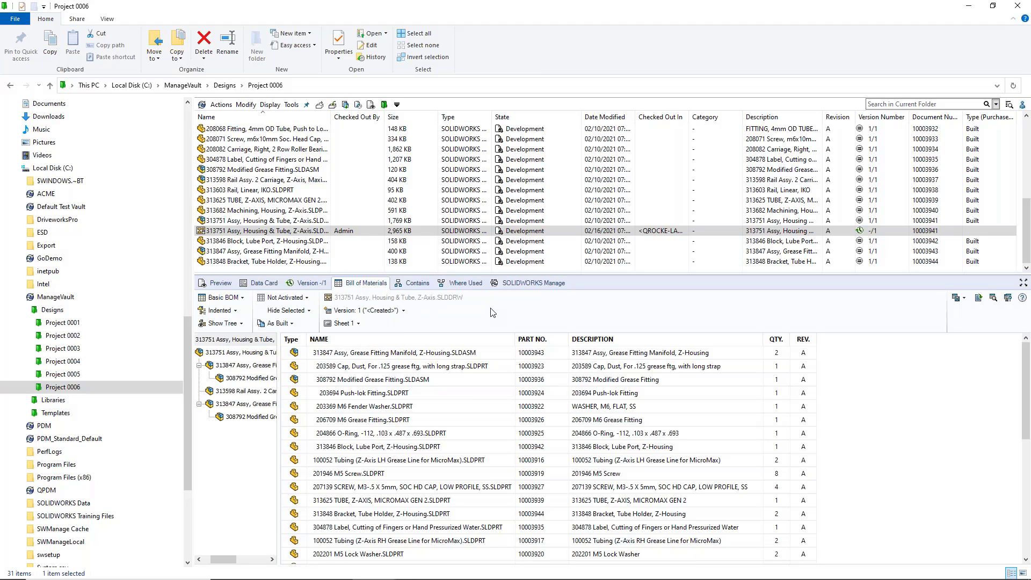
pyautogui.click(527, 284)
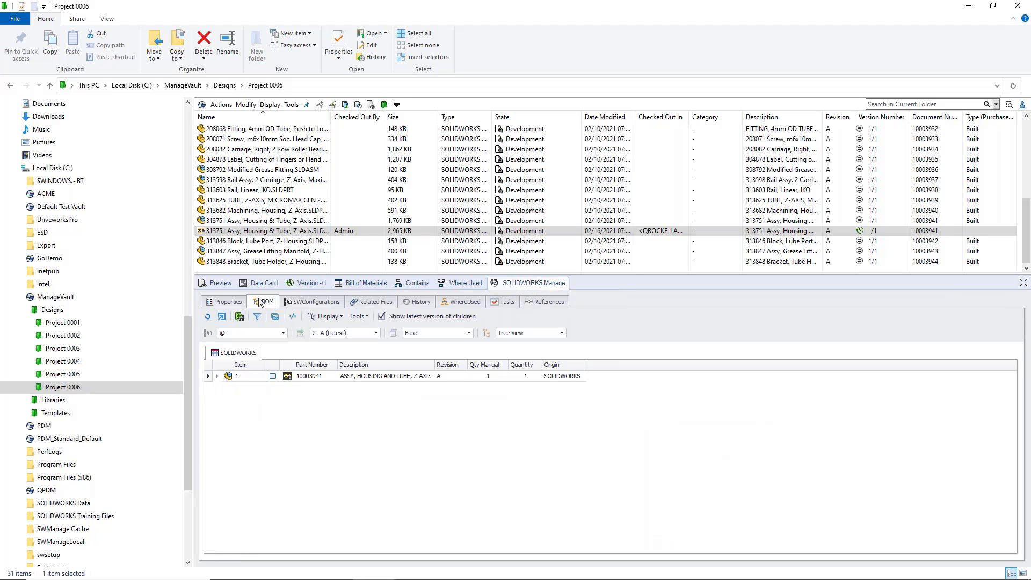
pyautogui.click(226, 302)
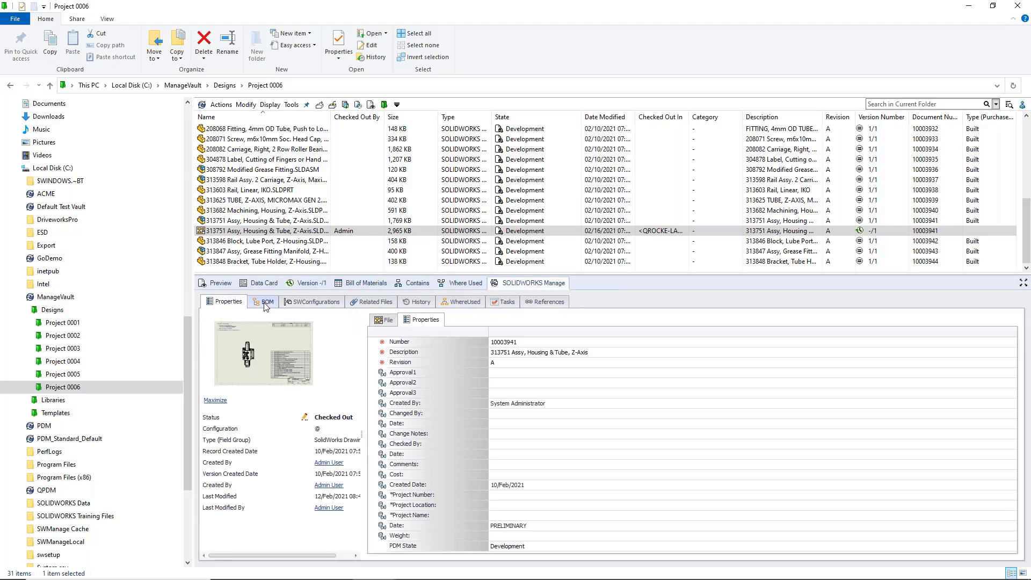
pyautogui.click(266, 303)
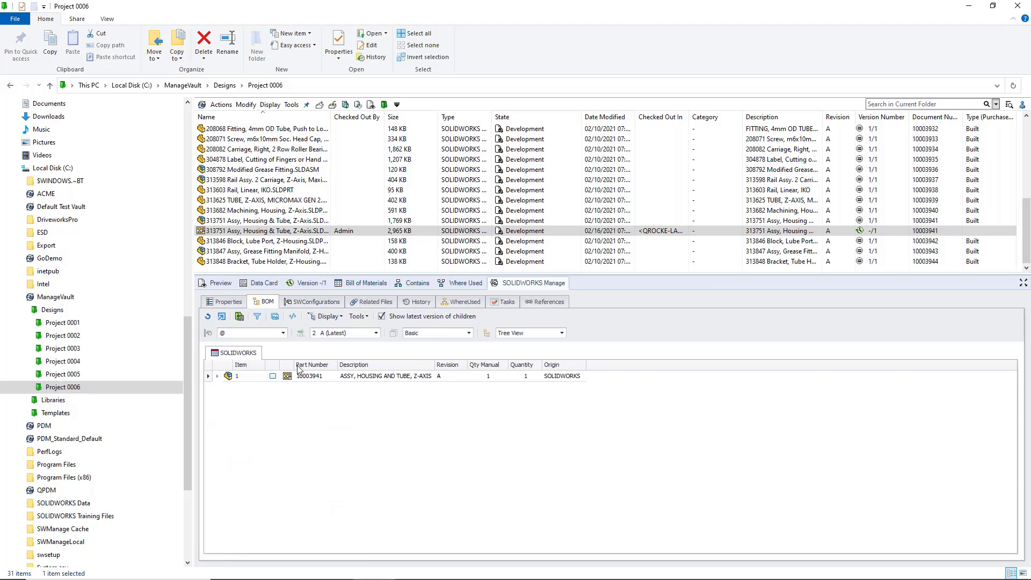
pyautogui.click(216, 376)
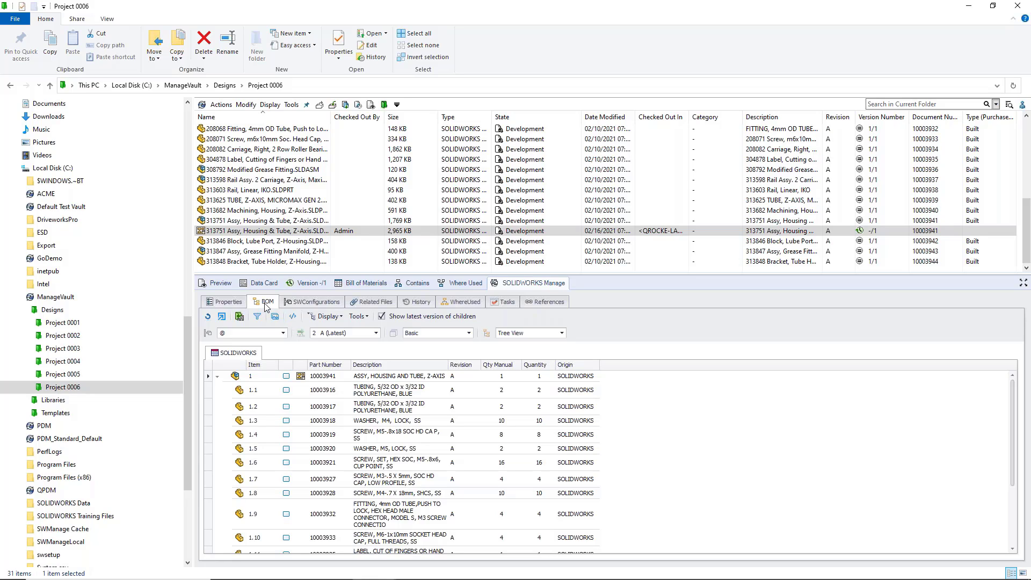
# Open the SOLIDWORKS Manage record of the 313751 drawing from the vault and switch to the SOLIDWORKS Manage window
pyautogui.rightClick(293, 235)
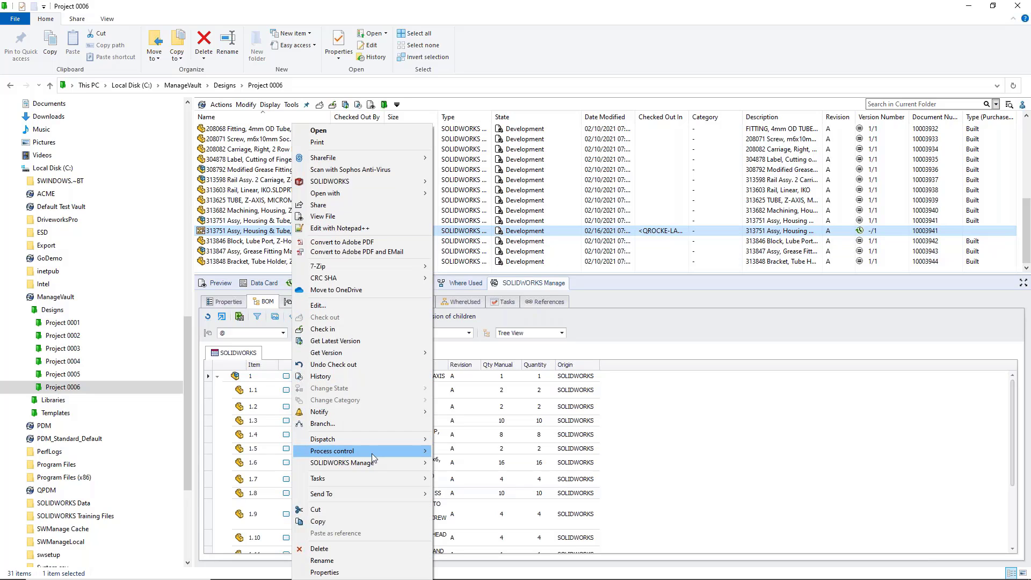
pyautogui.moveTo(367, 462)
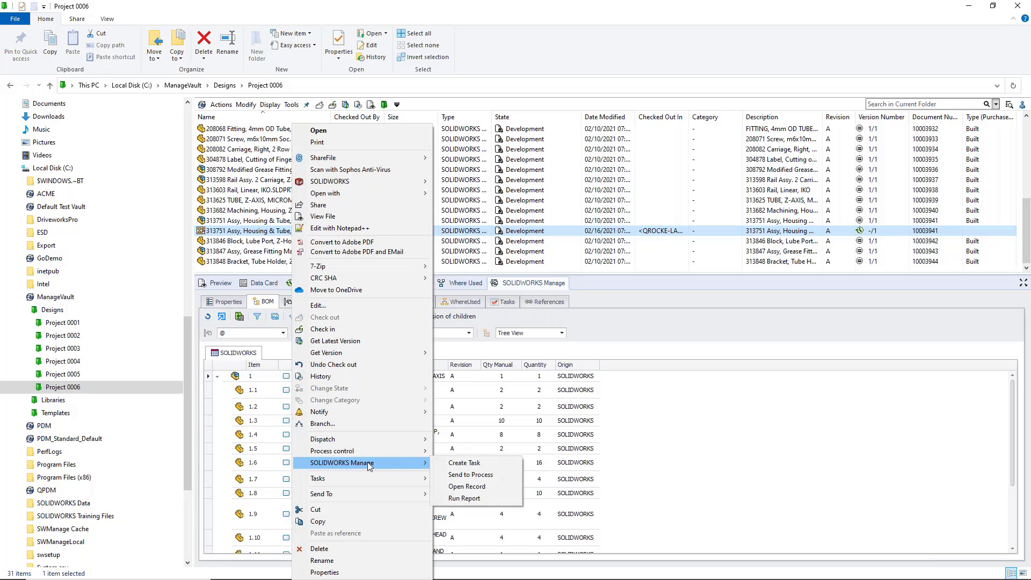
pyautogui.click(492, 486)
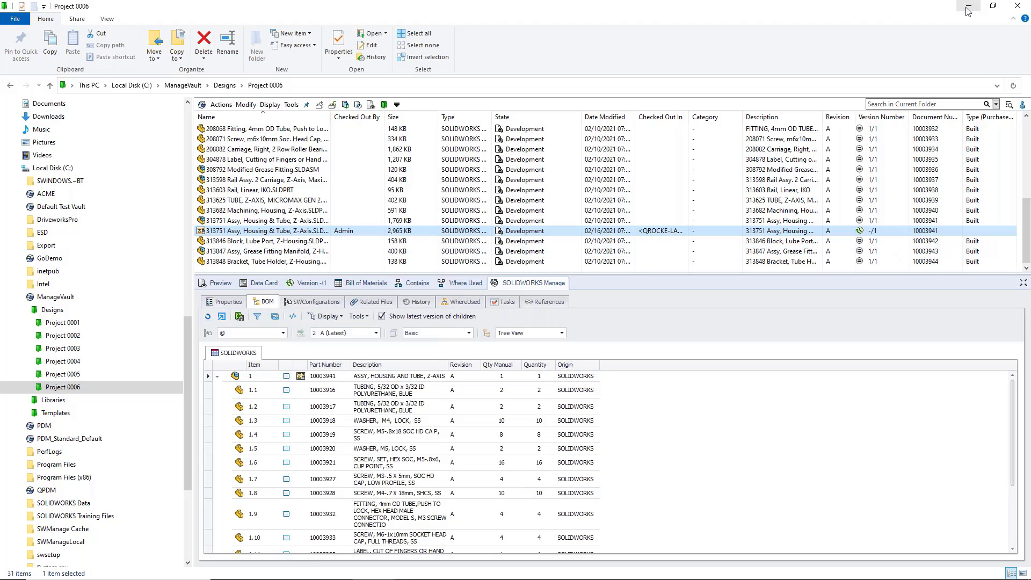
pyautogui.click(967, 11)
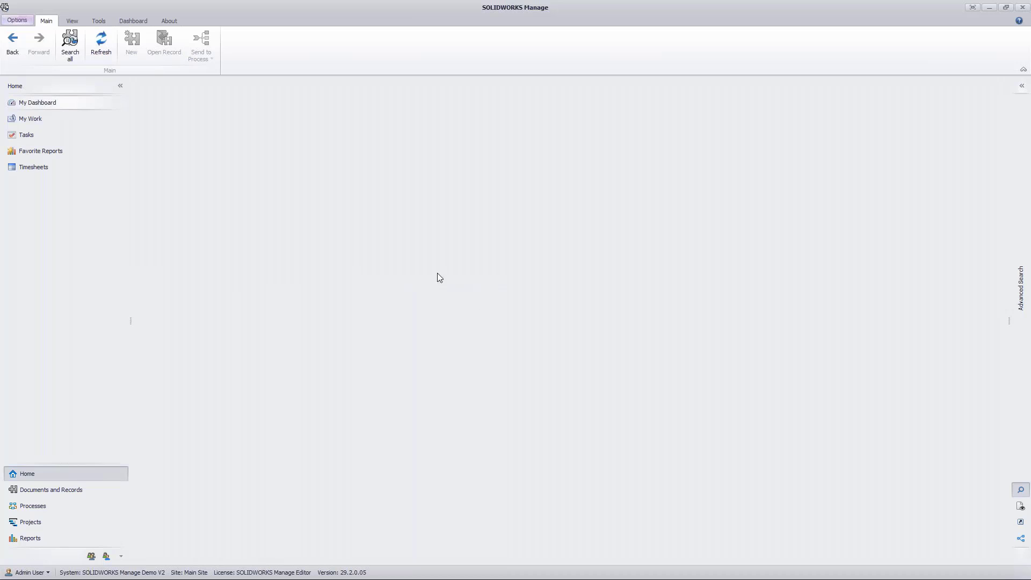
# Show the BOM of the ASSY, HOUSING AND TUBE, Z-AXIS assembly from the Project 0006 documents and records
pyautogui.click(45, 492)
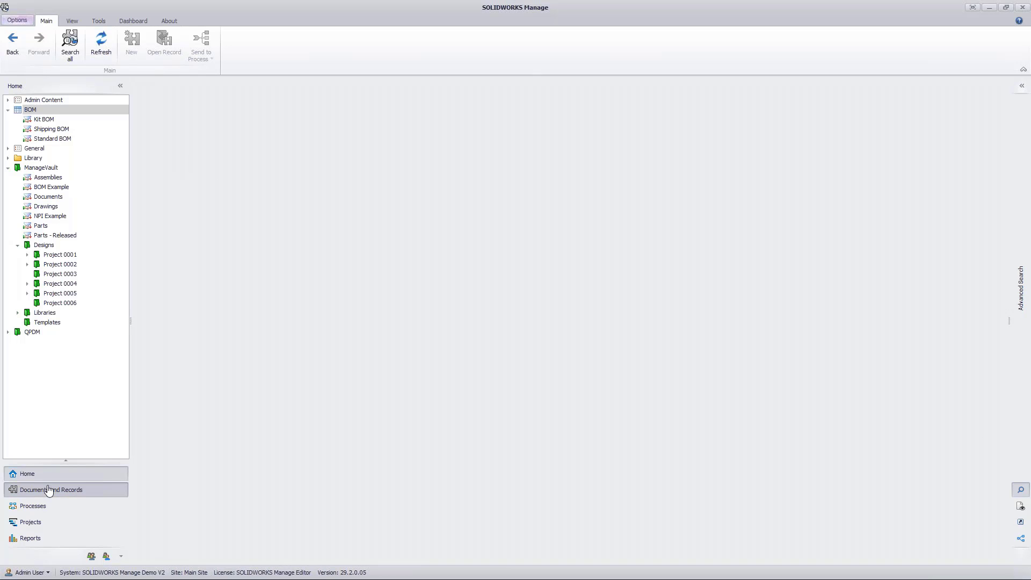
pyautogui.click(60, 303)
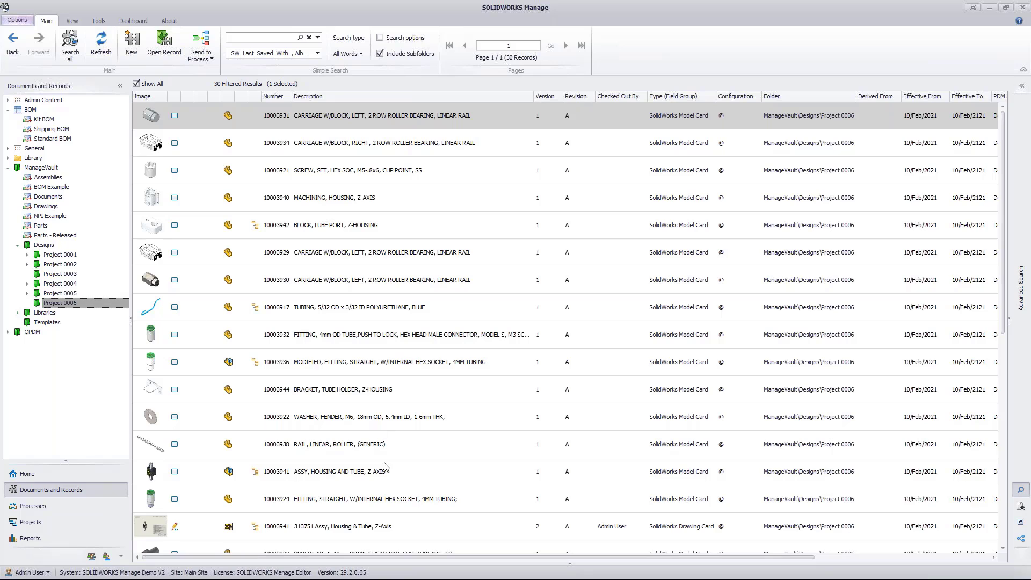
pyautogui.click(333, 518)
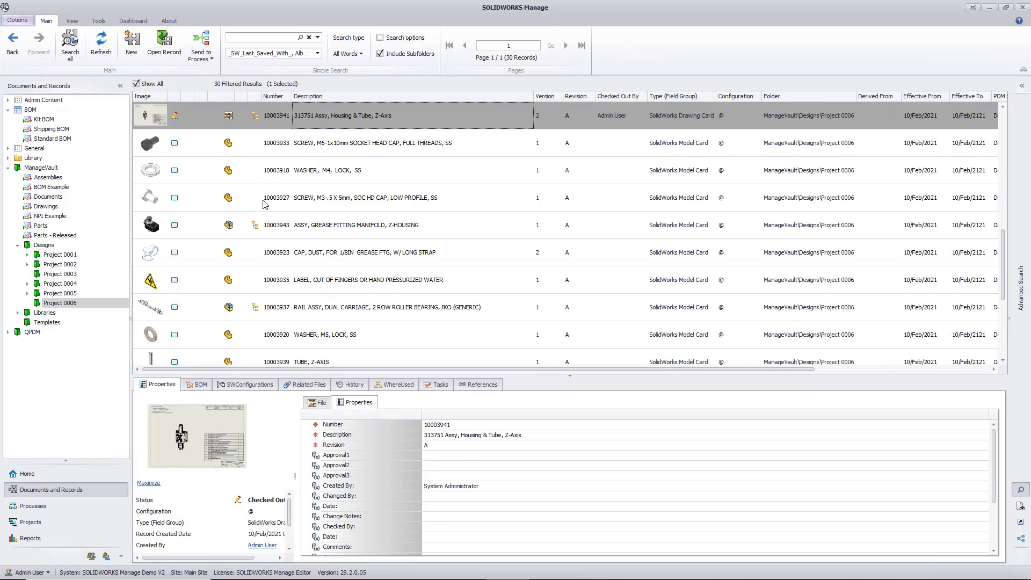
pyautogui.scroll(1, 270, 187)
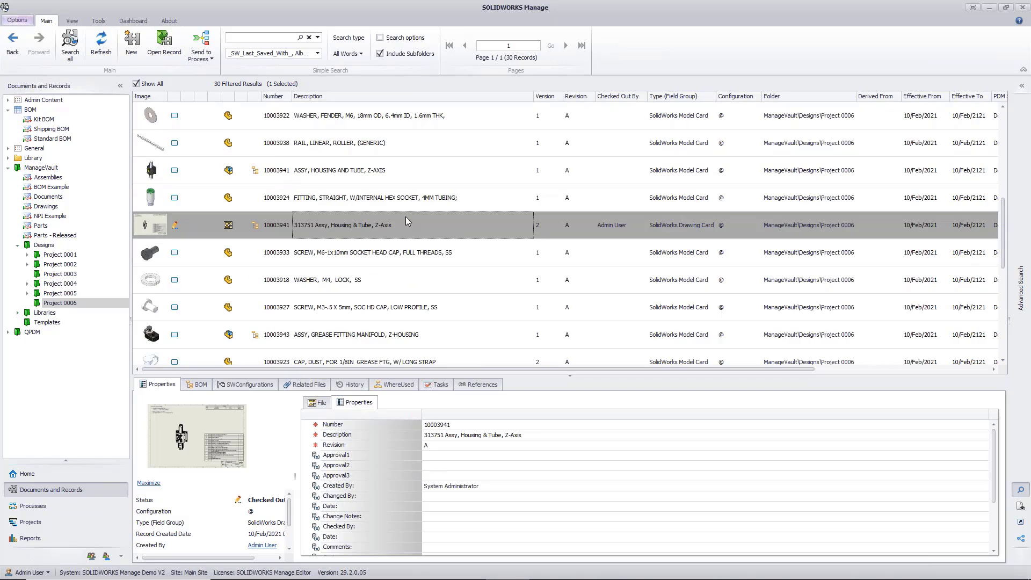
pyautogui.click(329, 180)
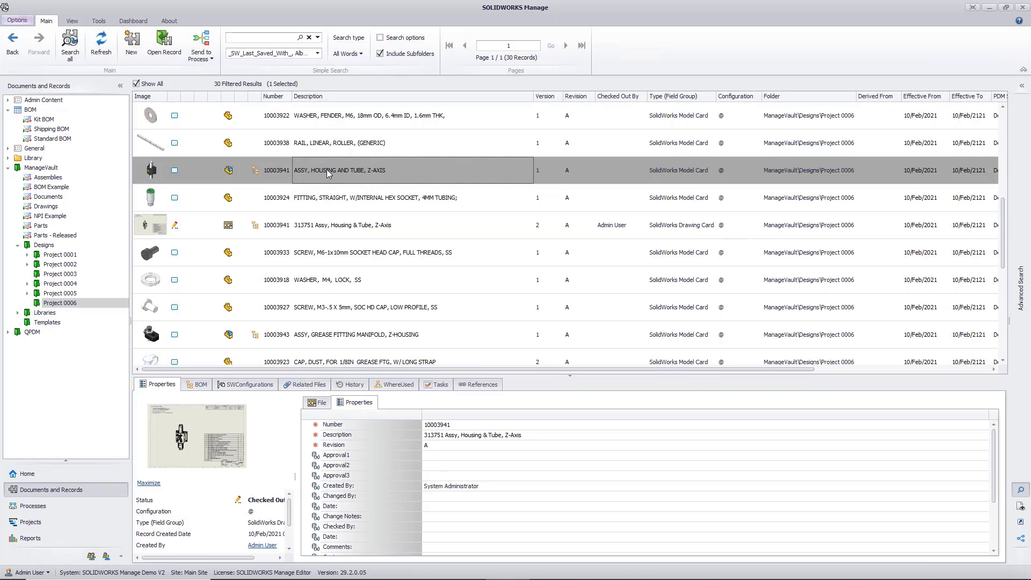
pyautogui.click(197, 384)
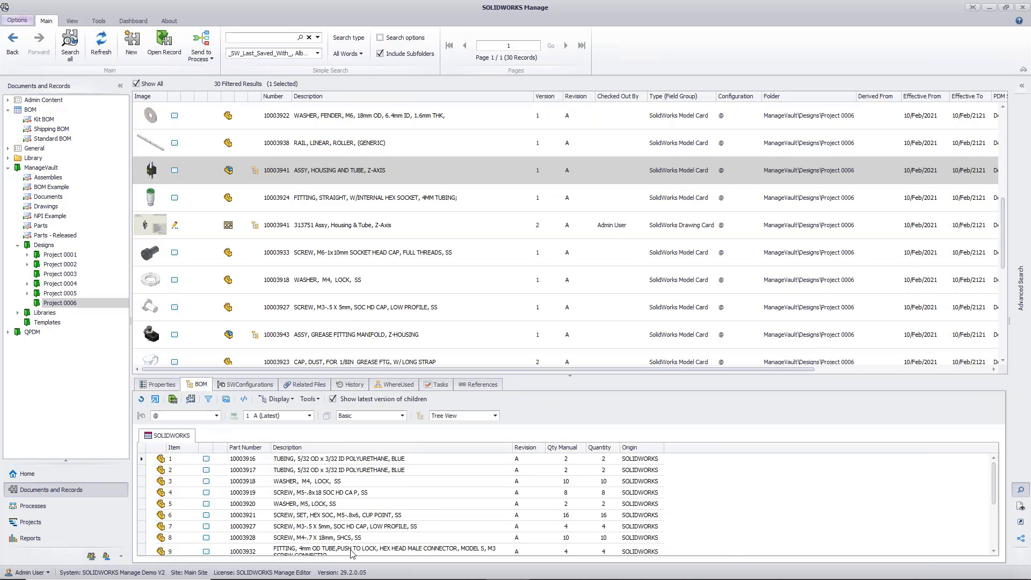
# Open the full record of the Z-axis housing and tube assembly, view its BOM, and close the record
pyautogui.click(294, 173)
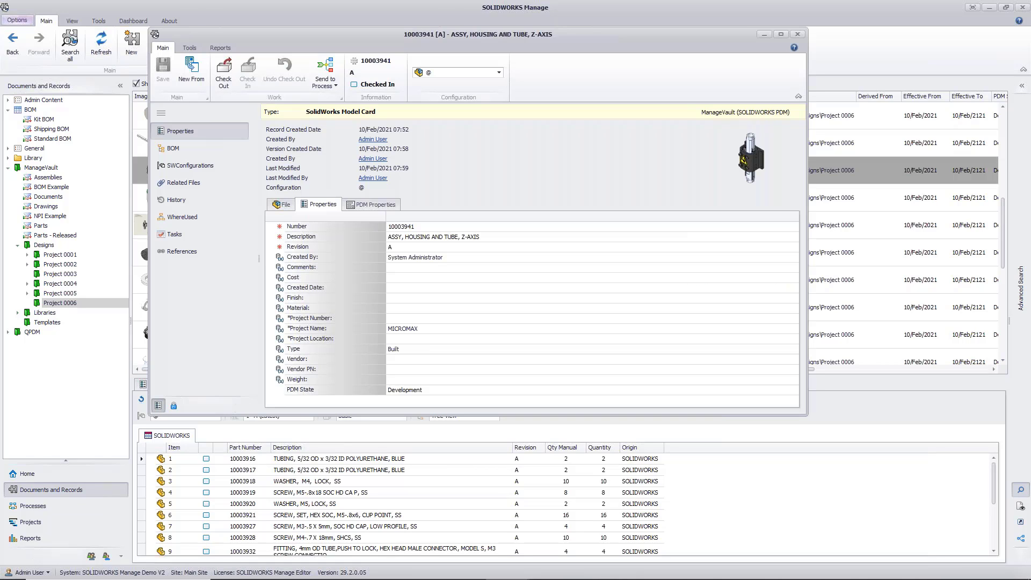
pyautogui.click(175, 148)
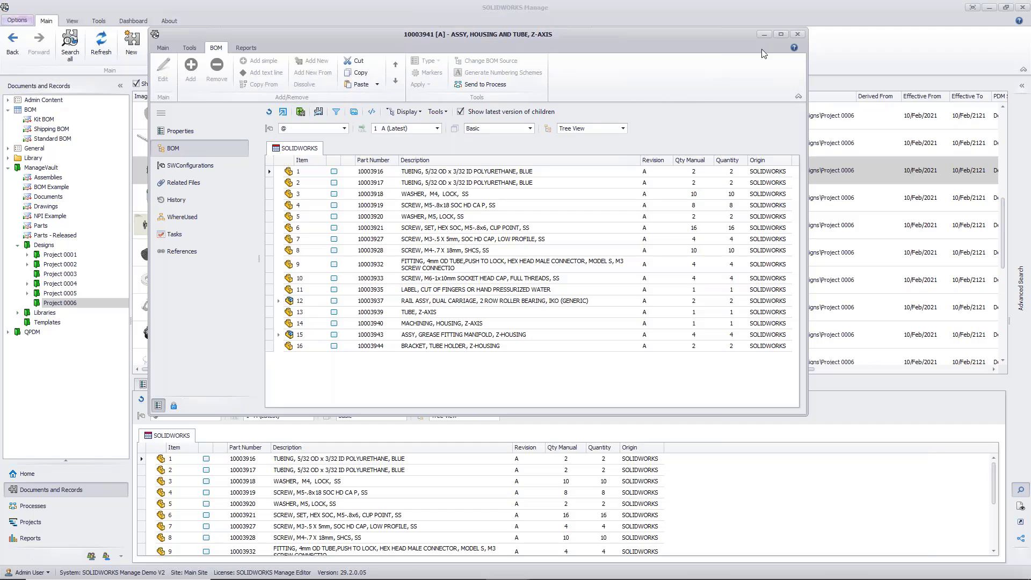
pyautogui.click(795, 36)
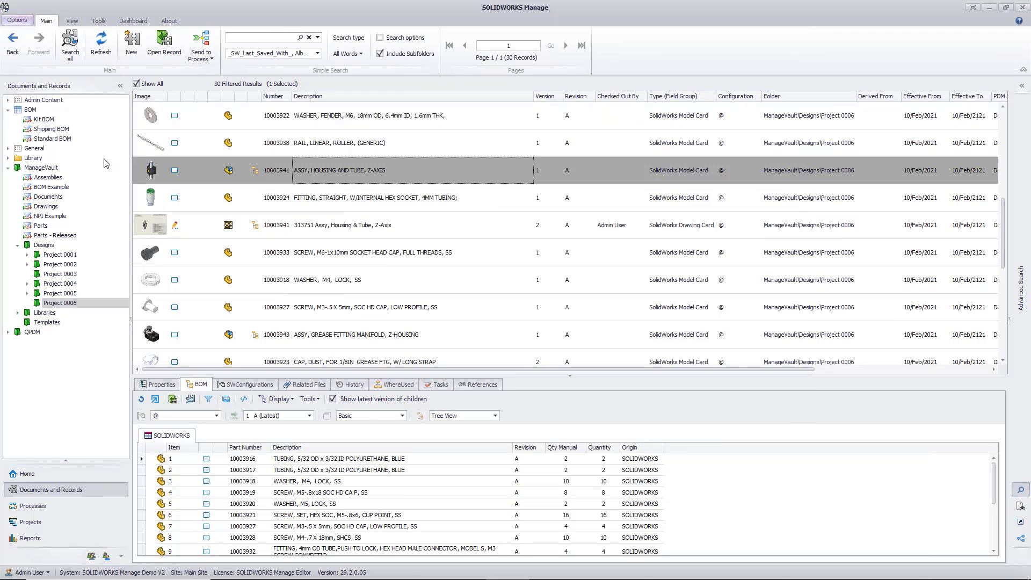
# Create a new record of type Default in the BOM object with the description BOM Webinar, and save it
pyautogui.click(30, 109)
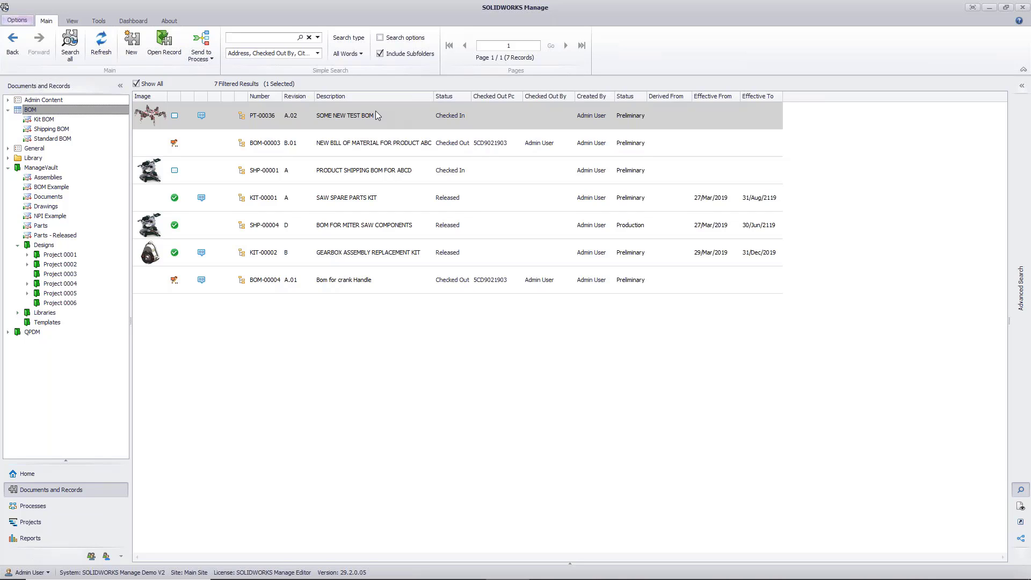
pyautogui.click(299, 335)
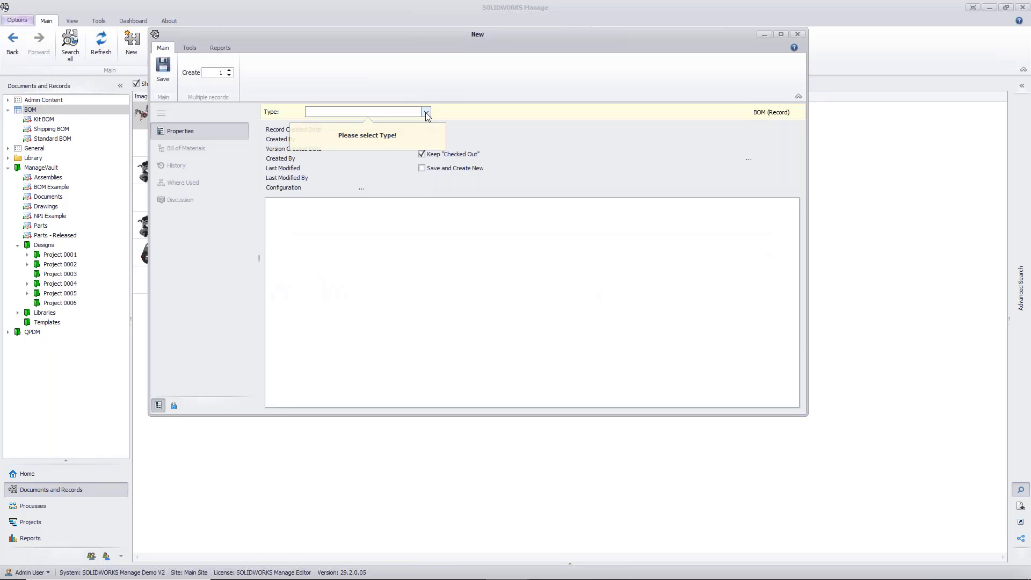
pyautogui.click(426, 113)
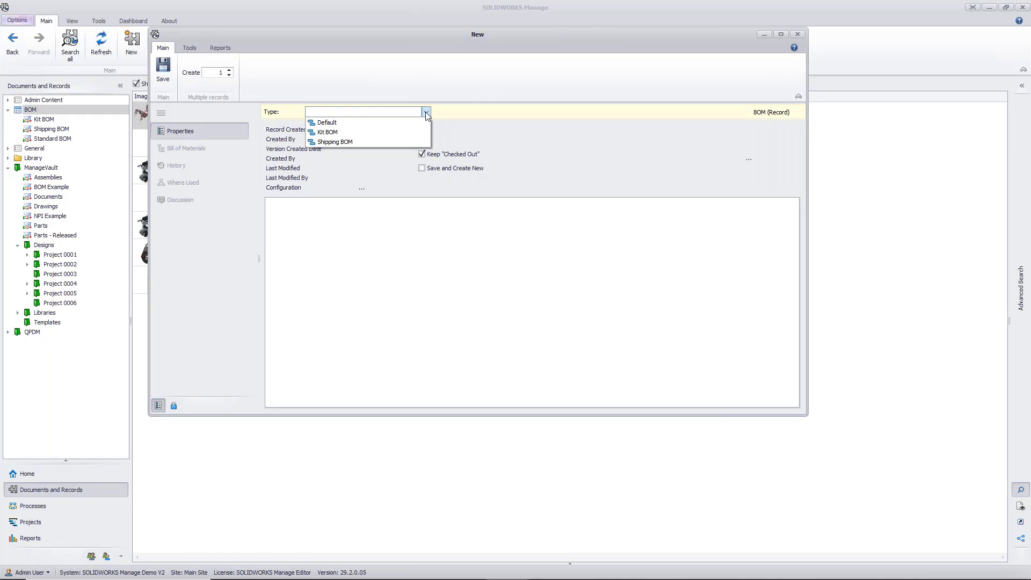
pyautogui.click(348, 122)
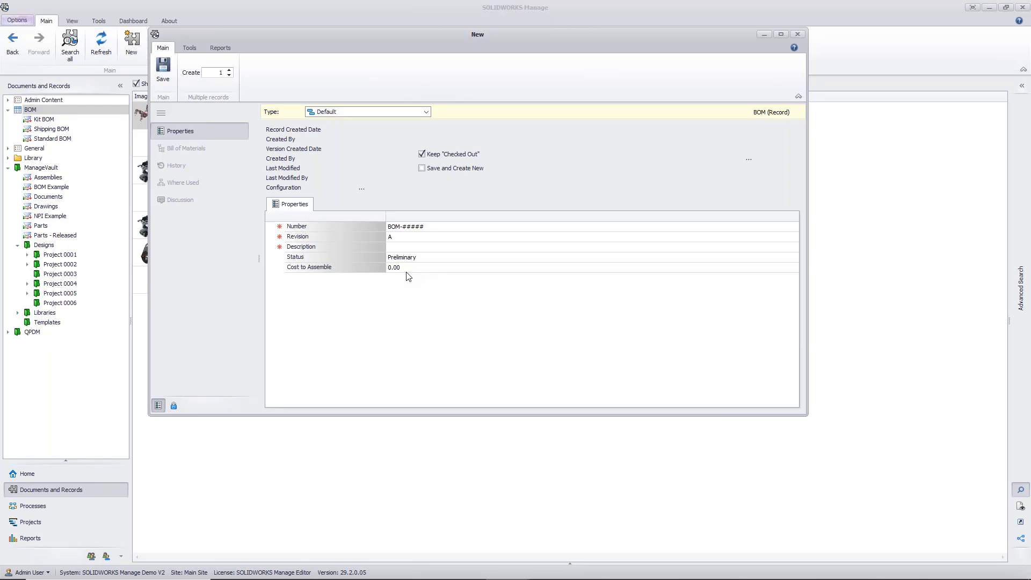
pyautogui.click(404, 247)
pyautogui.write('BO')
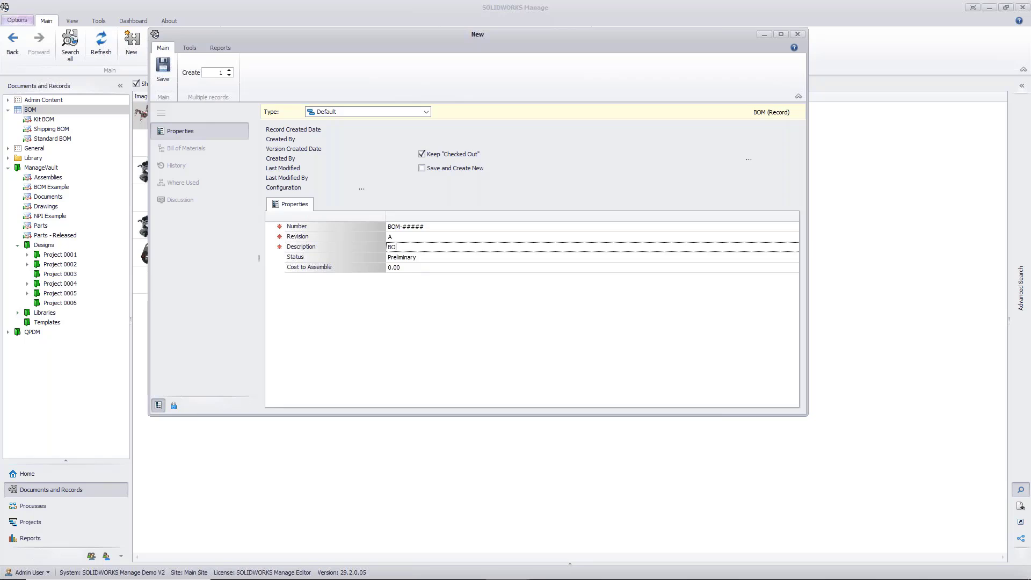
pyautogui.write('M Webinar')
pyautogui.click(165, 76)
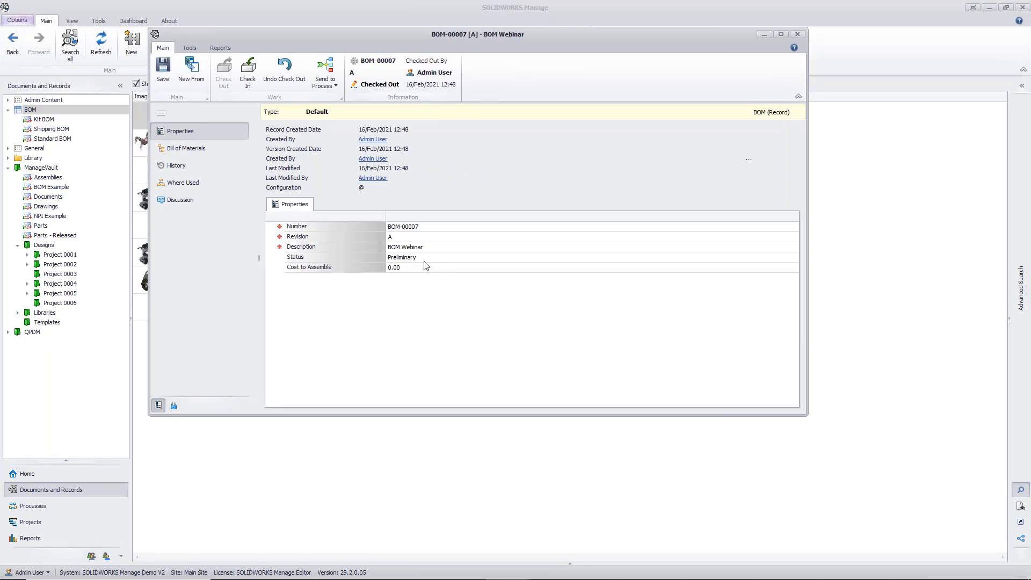
# Edit the BOM Webinar bill of materials and add the ASSY, HOUSING AND TUBE, Z-AXIS assembly from Project 0006
pyautogui.click(181, 148)
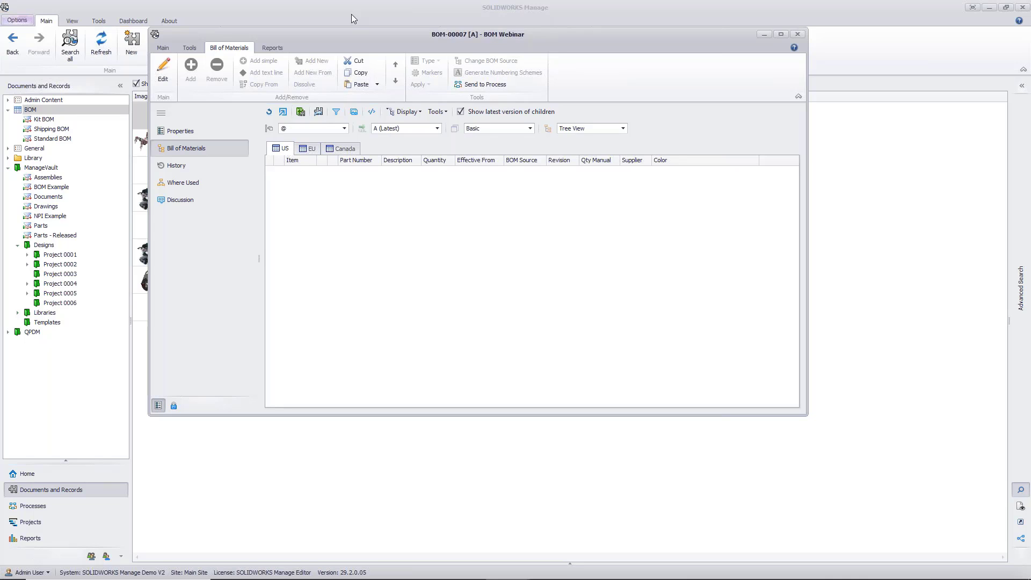
pyautogui.moveTo(321, 37); pyautogui.dragTo(380, 46)
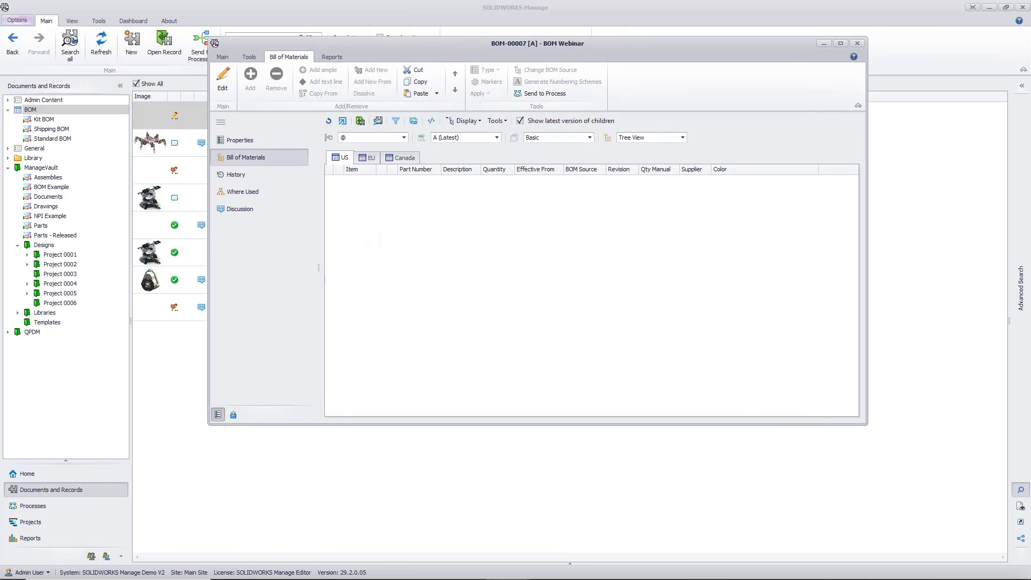
pyautogui.click(230, 83)
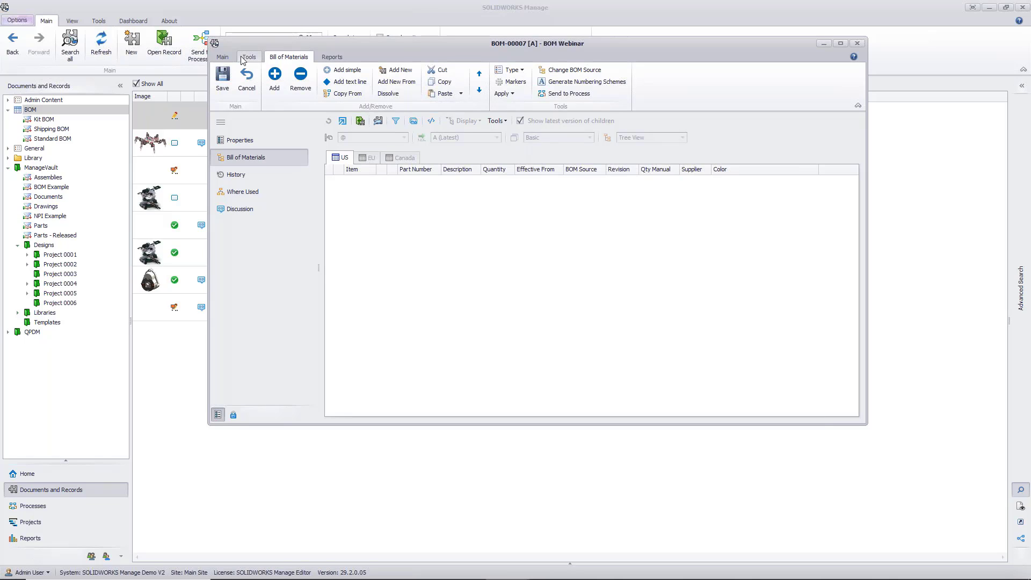
pyautogui.click(274, 77)
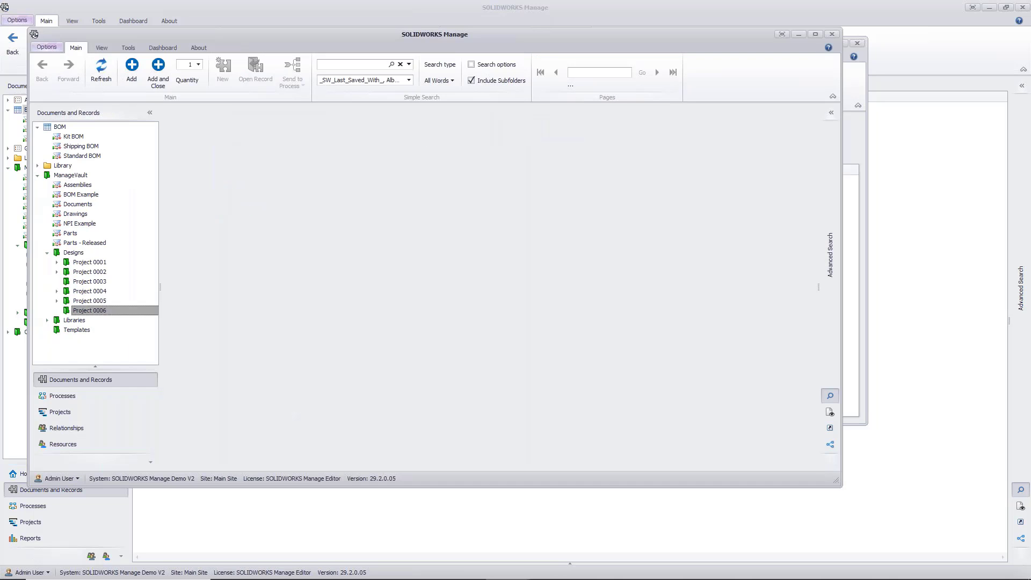
pyautogui.click(88, 312)
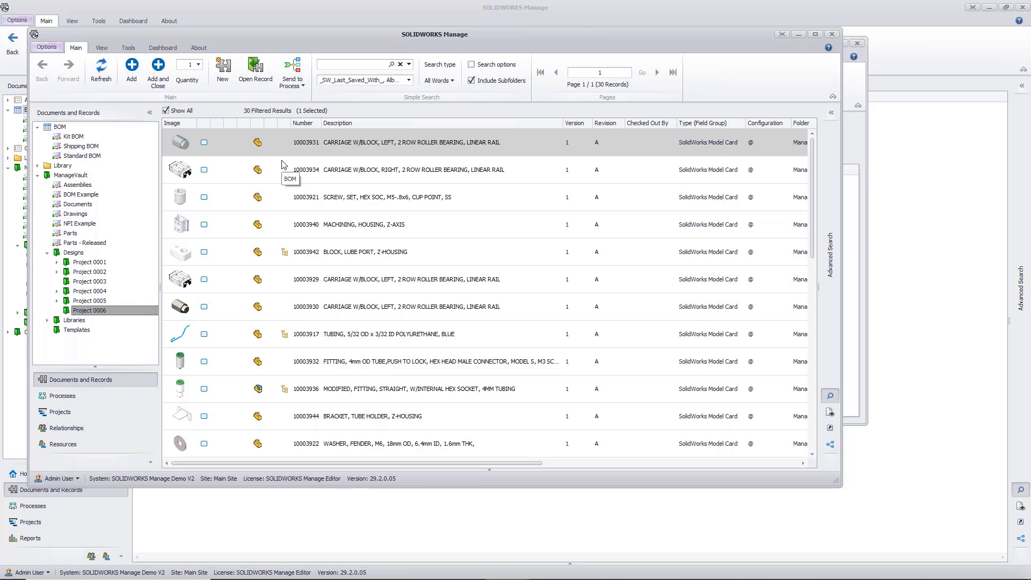
pyautogui.click(332, 65)
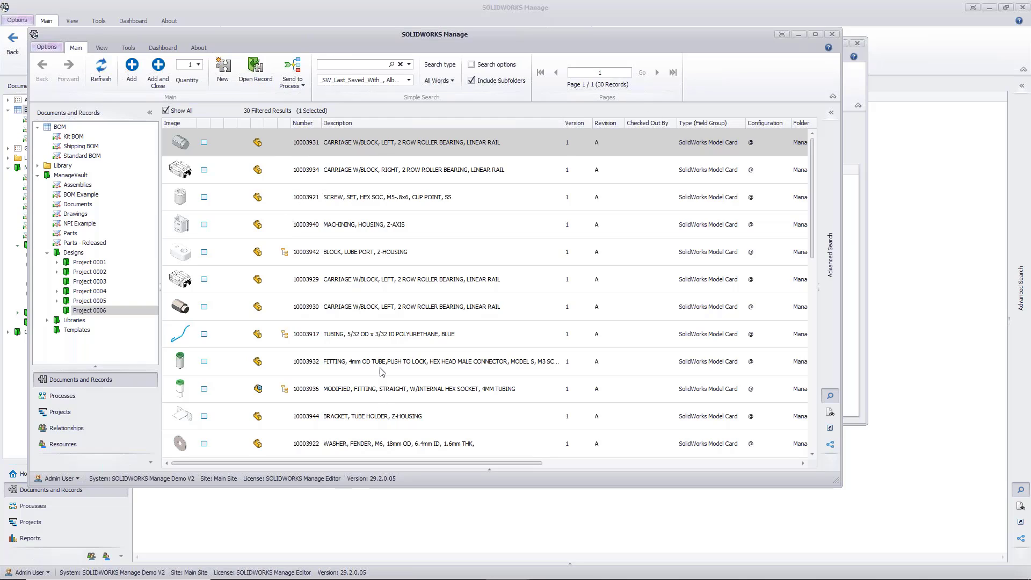
pyautogui.scroll(-2, 381, 373)
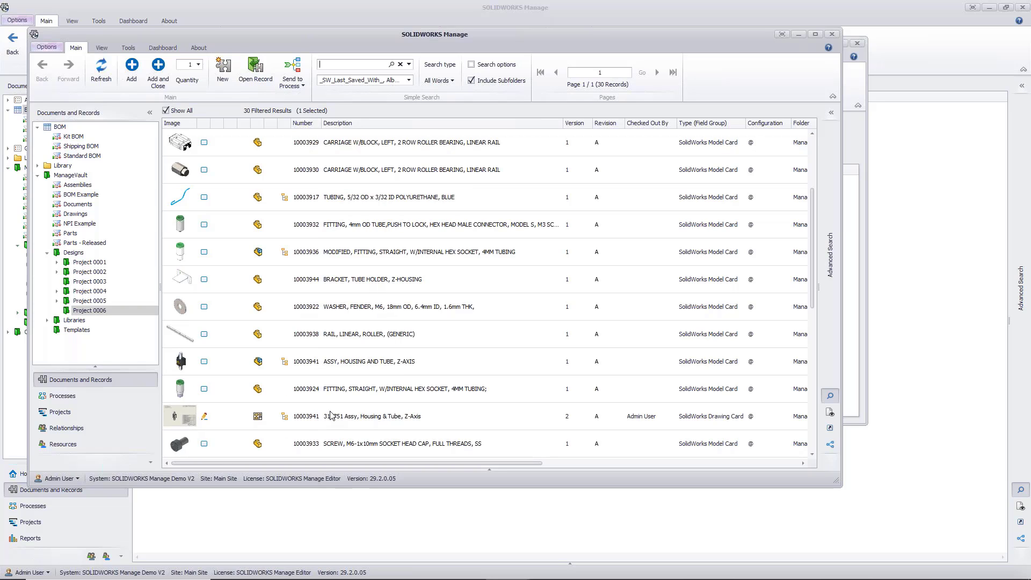
pyautogui.click(328, 367)
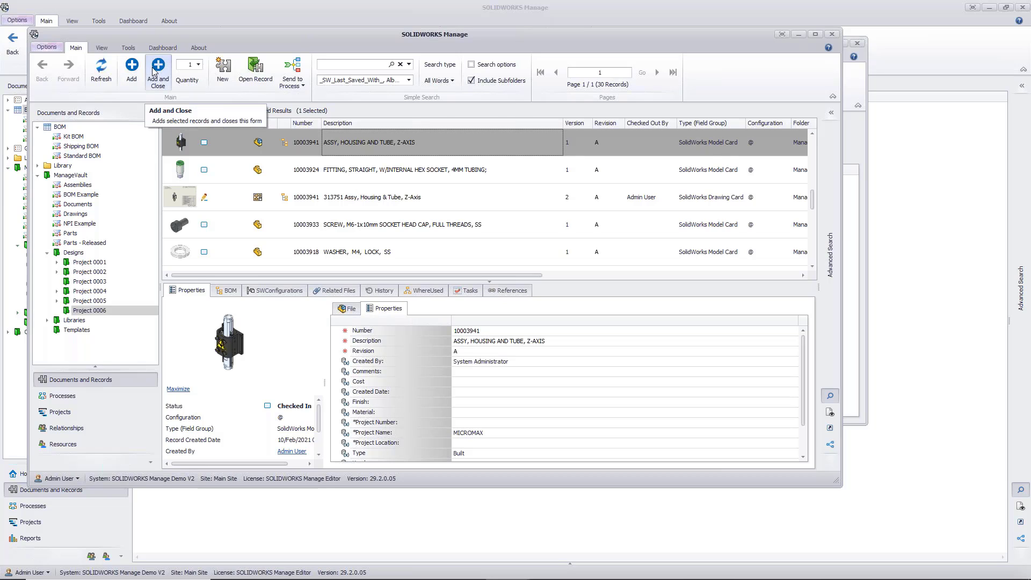
pyautogui.click(158, 69)
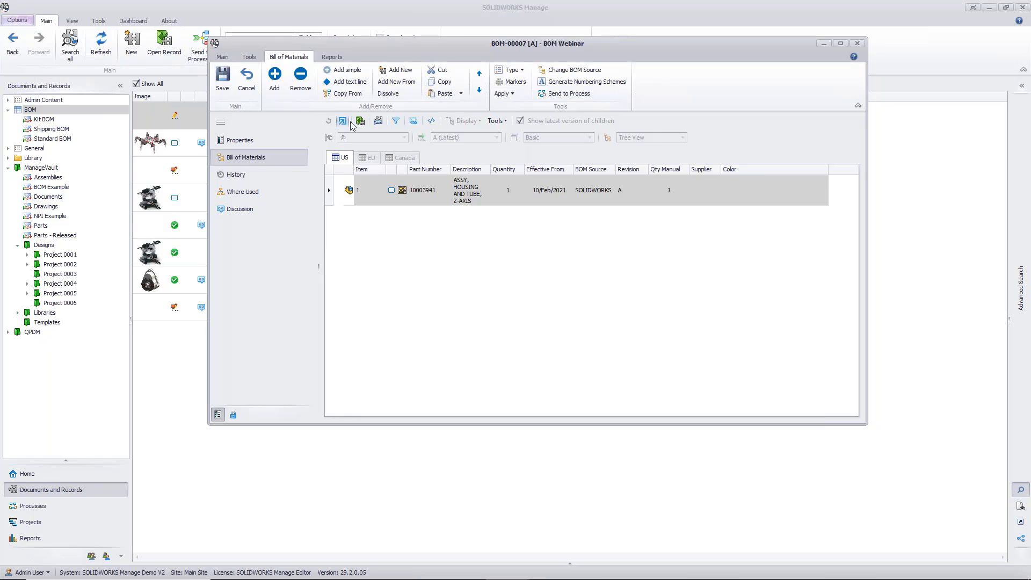
# Add the lithium multipurpose grease CM0008 from the Library to the US BOM with a quantity of 2, and save the BOM
pyautogui.click(345, 72)
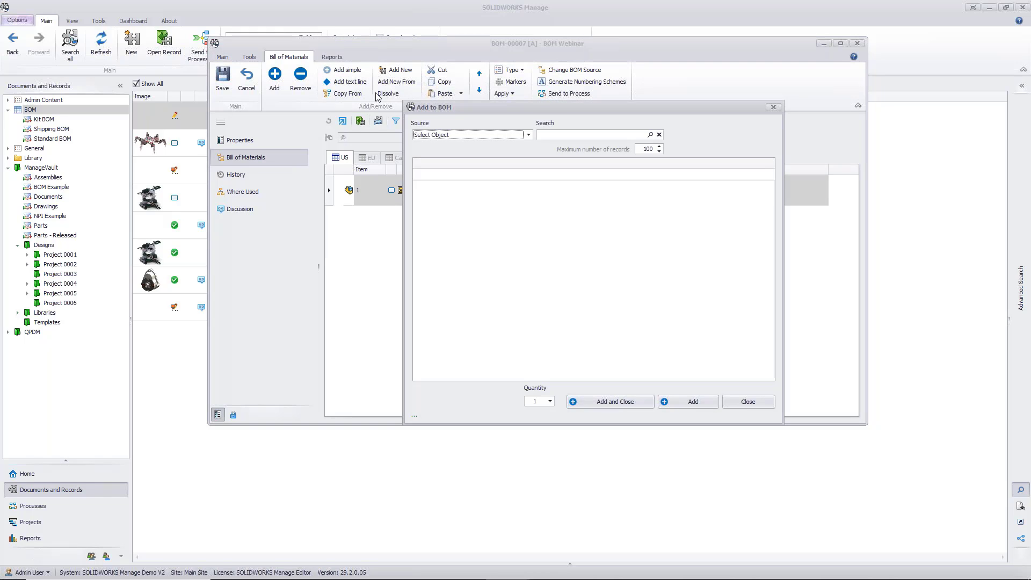
pyautogui.click(526, 136)
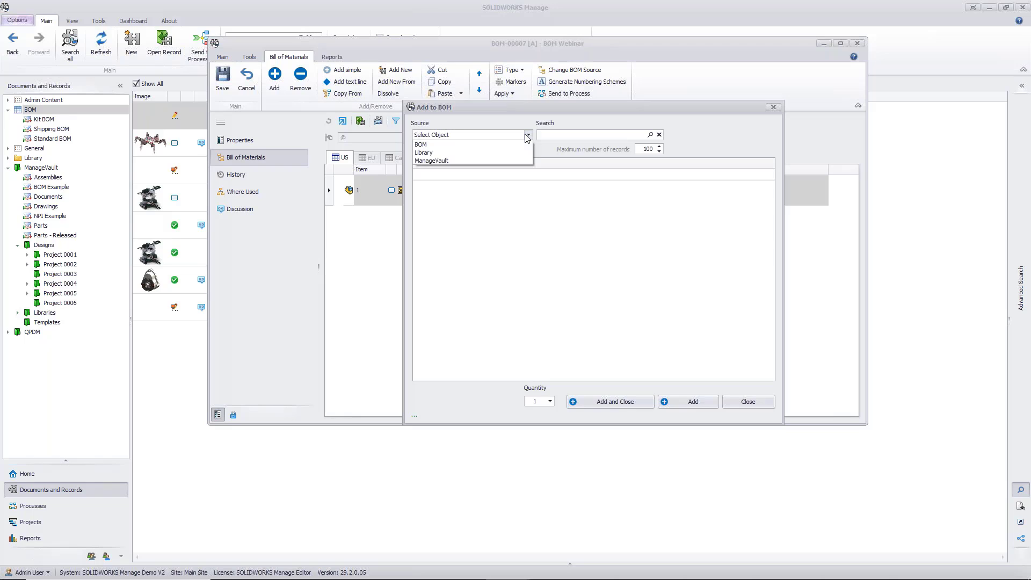
pyautogui.click(443, 153)
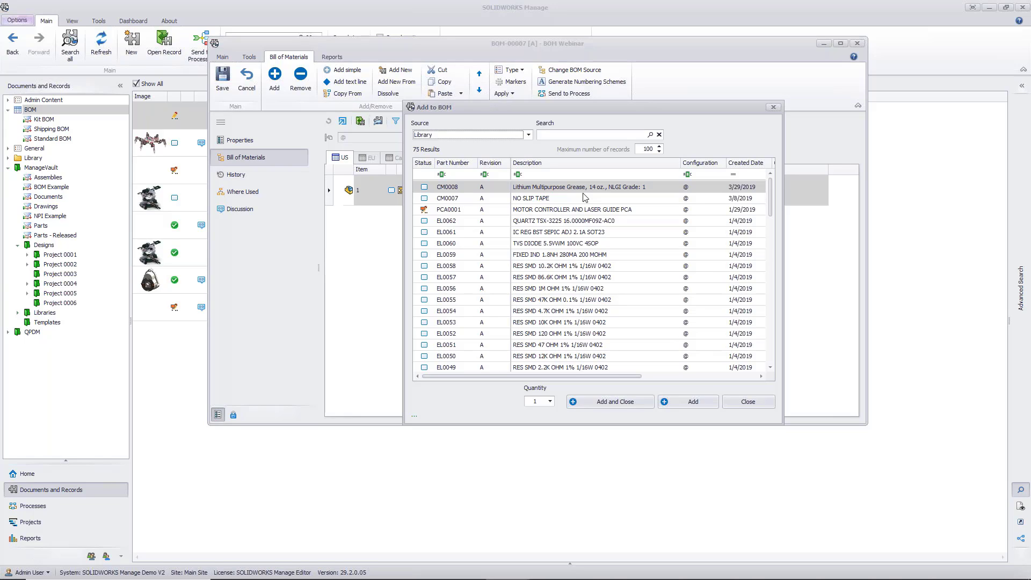
pyautogui.click(585, 191)
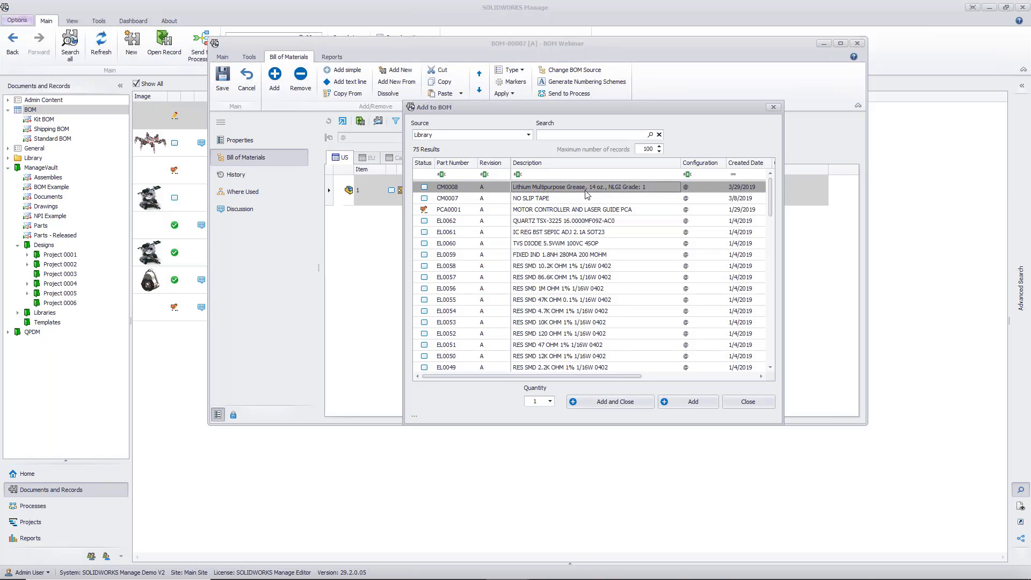
pyautogui.click(550, 403)
pyautogui.click(568, 454)
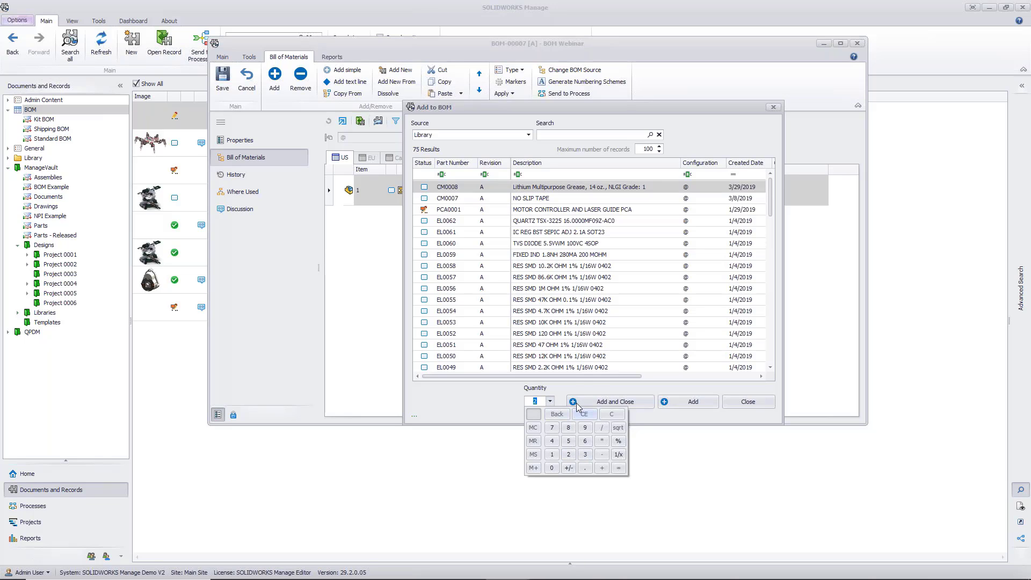
pyautogui.click(568, 454)
pyautogui.click(611, 418)
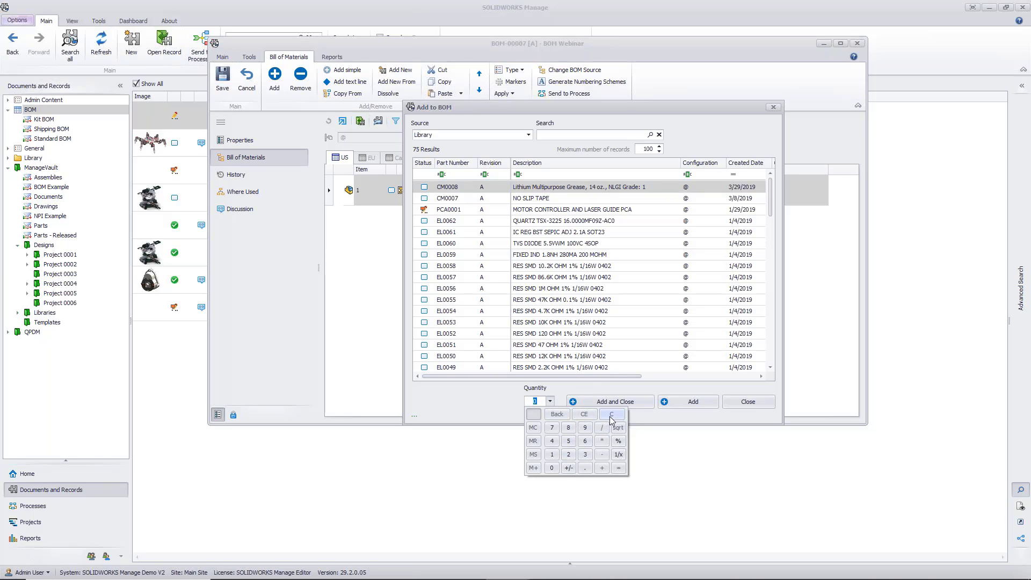
pyautogui.click(569, 455)
pyautogui.click(635, 401)
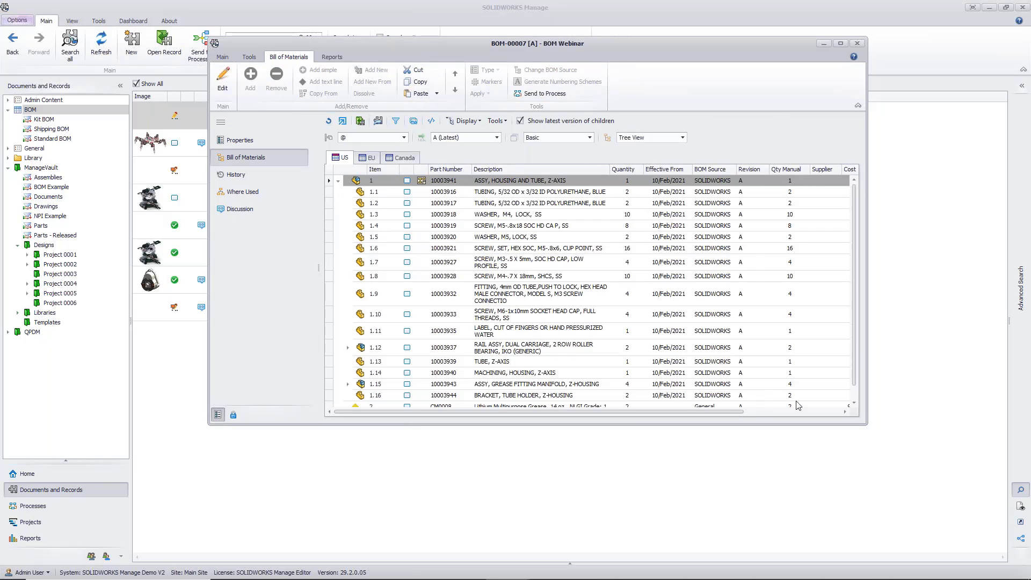
# Enlarge the BOM Webinar window and display image thumbnails for all items down to the grease
pyautogui.moveTo(863, 424); pyautogui.dragTo(923, 570)
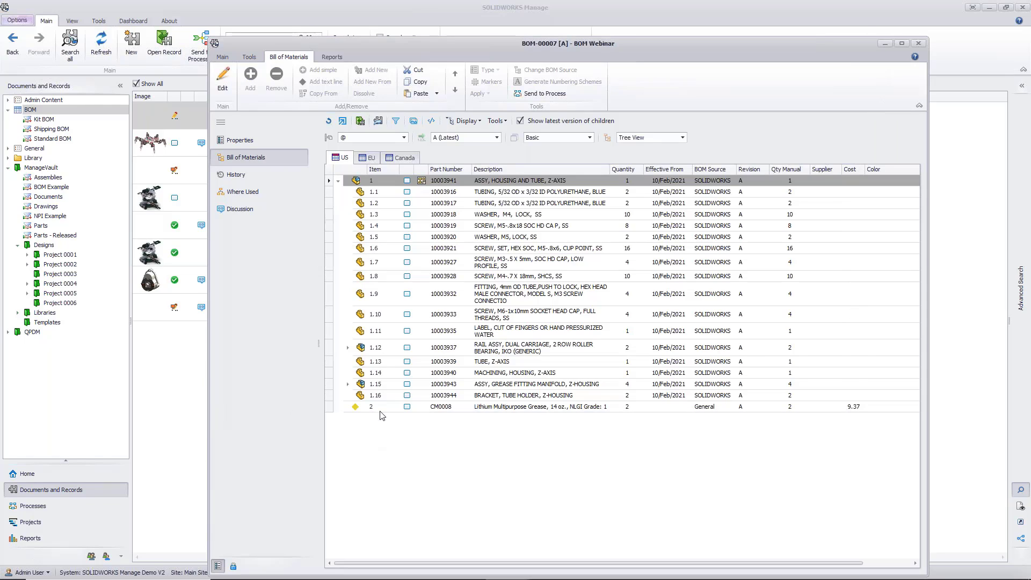
pyautogui.click(380, 409)
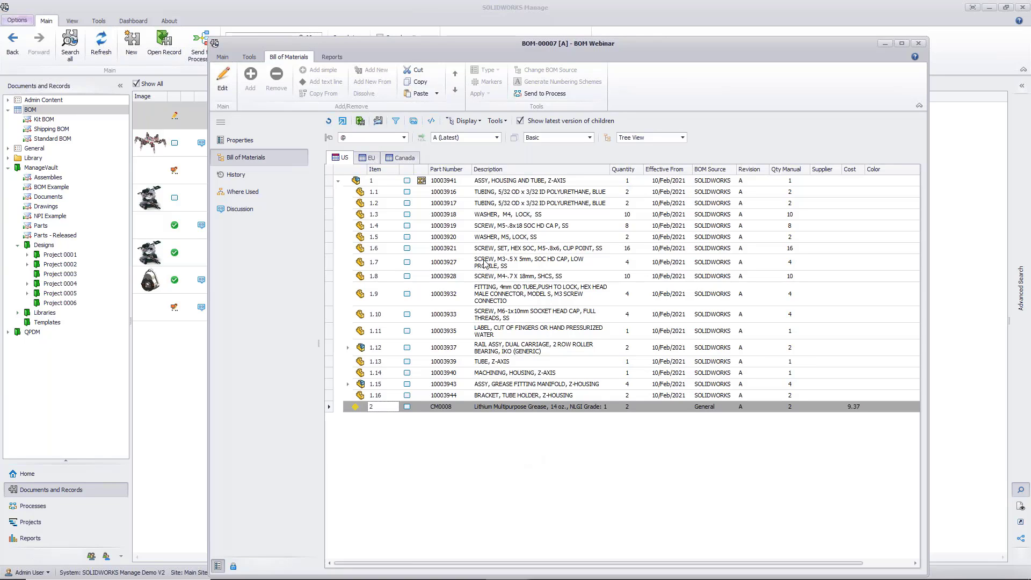
pyautogui.click(413, 121)
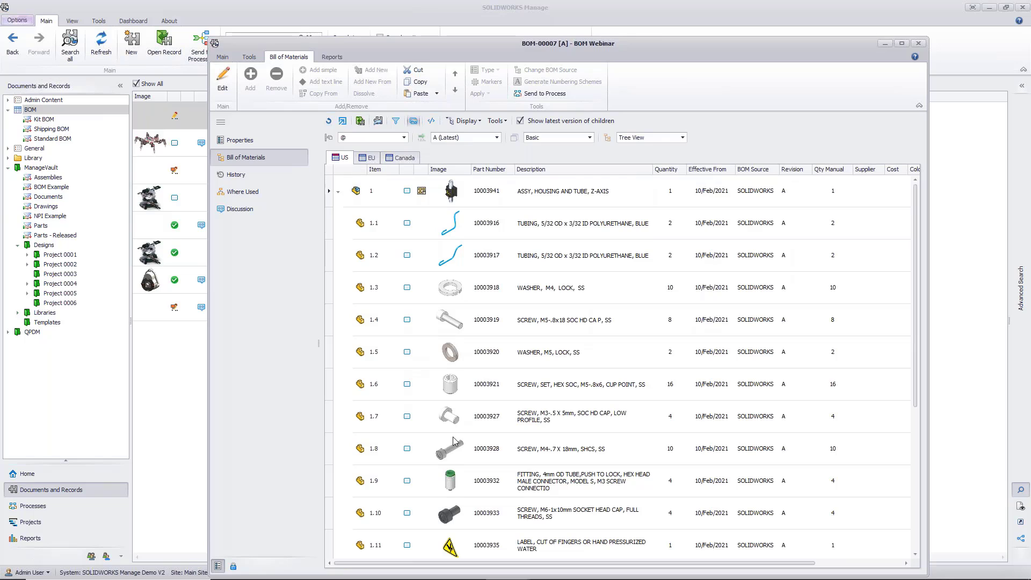
pyautogui.scroll(-3, 520, 413)
pyautogui.scroll(-1, 519, 414)
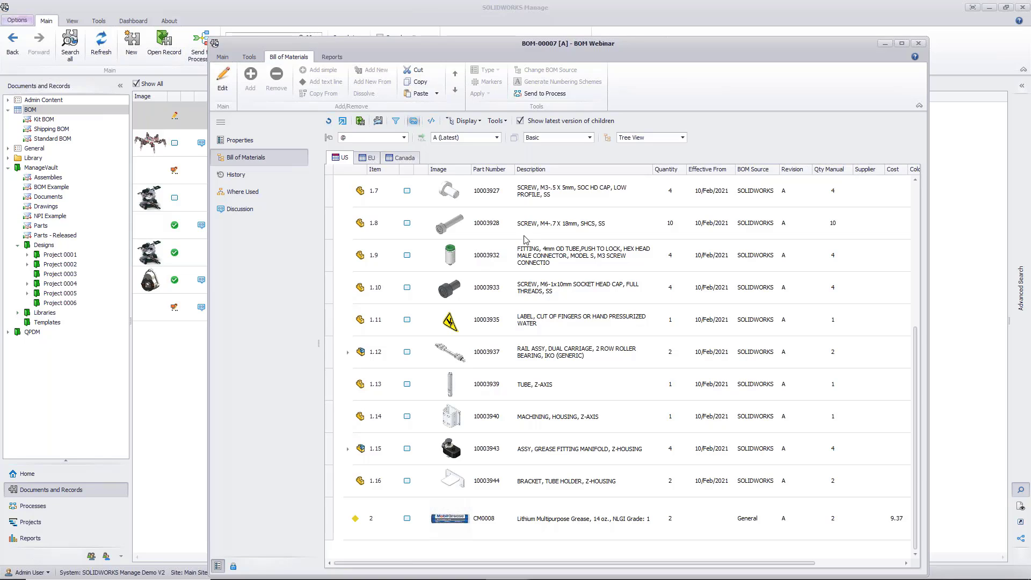
# Check the regional BOM variants, view the US BOM's columns with the All Fields set, and return to the Basic set
pyautogui.click(362, 159)
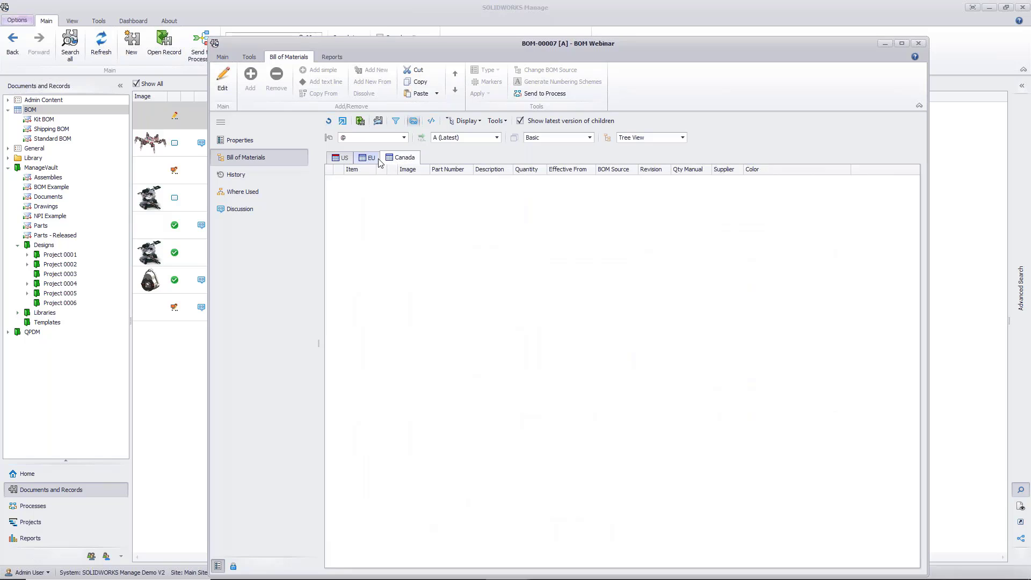
pyautogui.click(343, 158)
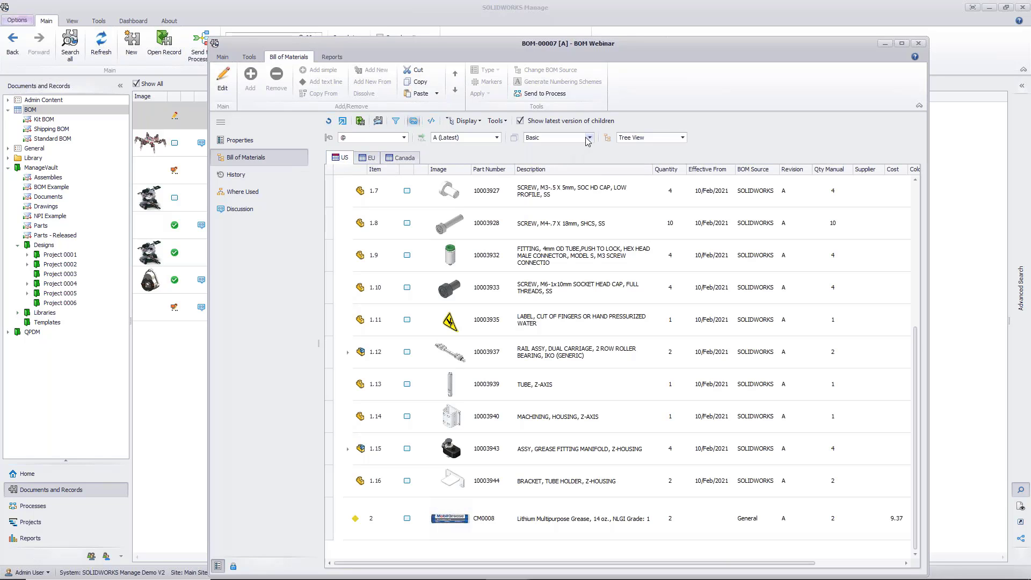
pyautogui.click(588, 138)
pyautogui.click(561, 157)
pyautogui.moveTo(710, 562); pyautogui.dragTo(898, 563)
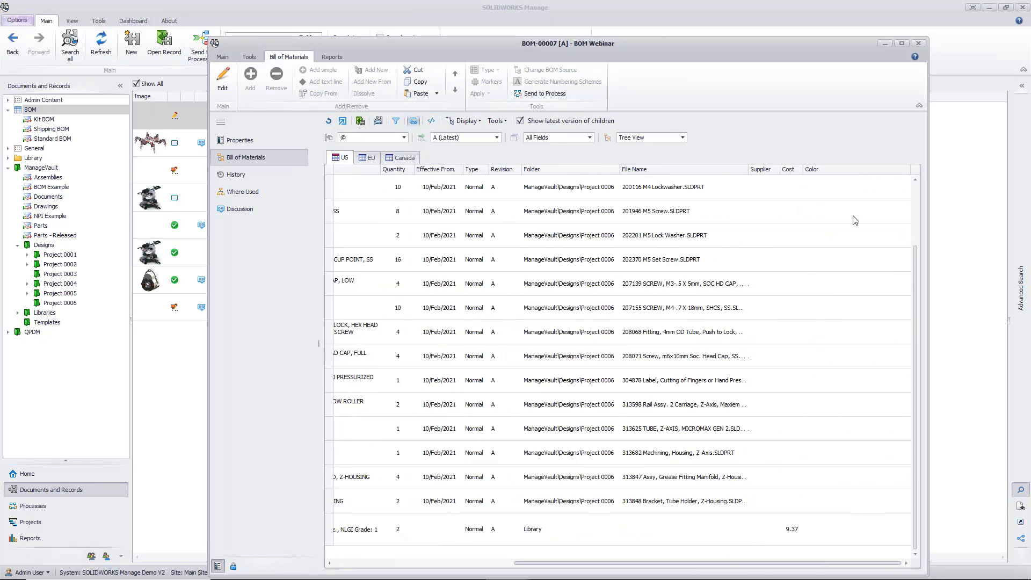
pyautogui.click(553, 138)
pyautogui.click(532, 147)
pyautogui.moveTo(552, 564); pyautogui.dragTo(466, 565)
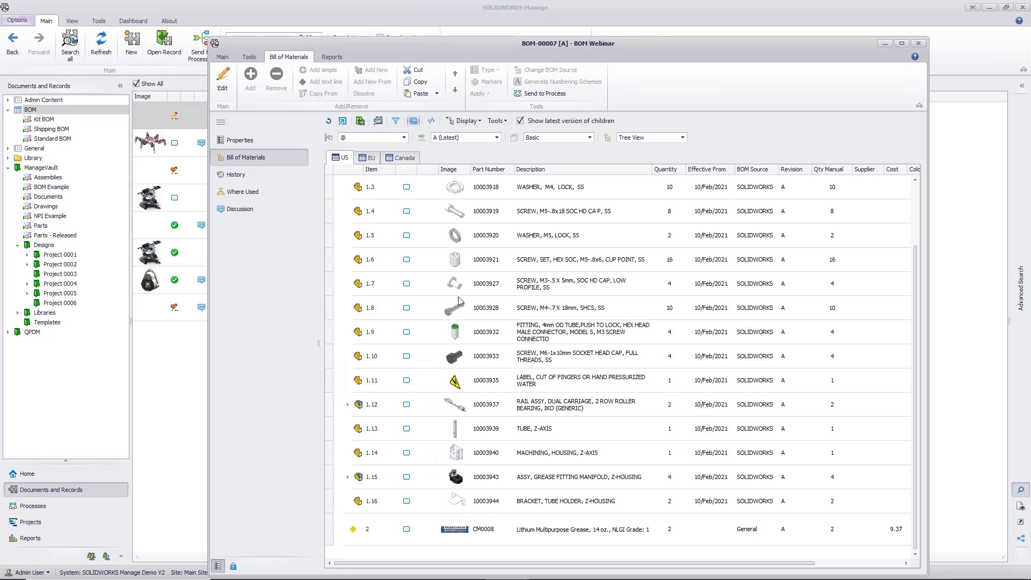
# Edit the EU variant and copy the US variant's items into it from this record, keeping the link to the source BOM
pyautogui.click(370, 159)
pyautogui.click(396, 159)
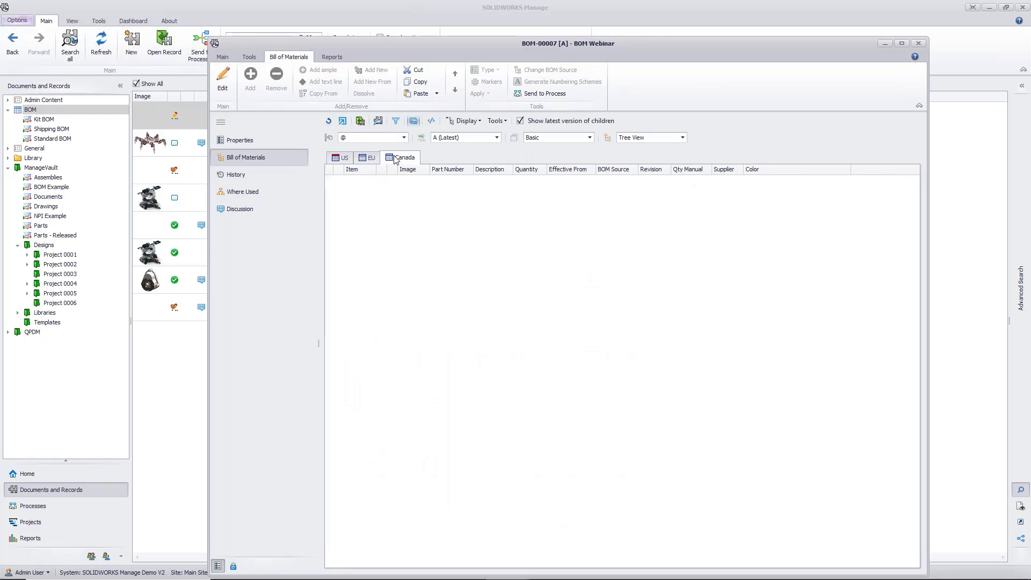
pyautogui.click(335, 159)
pyautogui.click(361, 160)
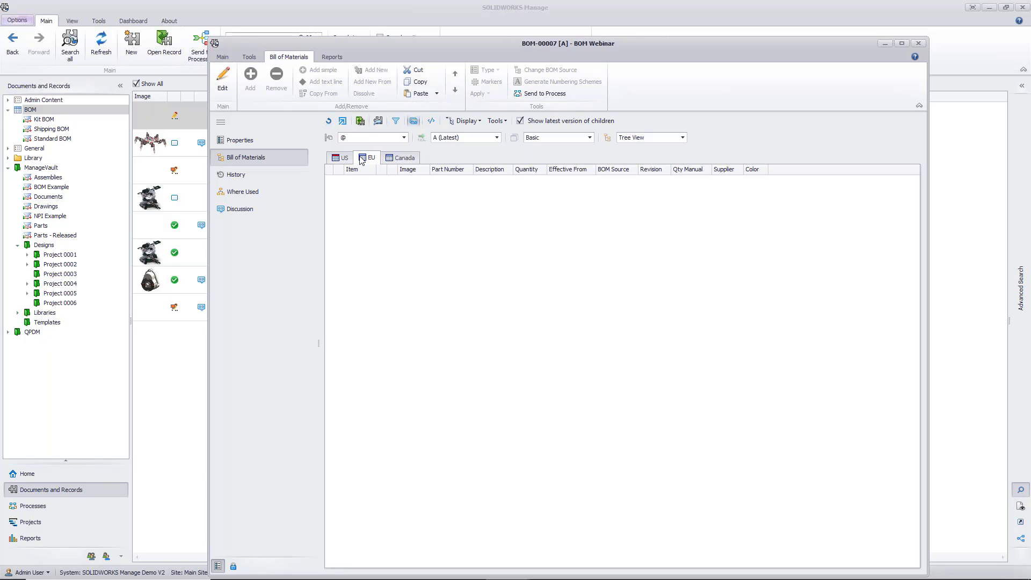
pyautogui.click(220, 85)
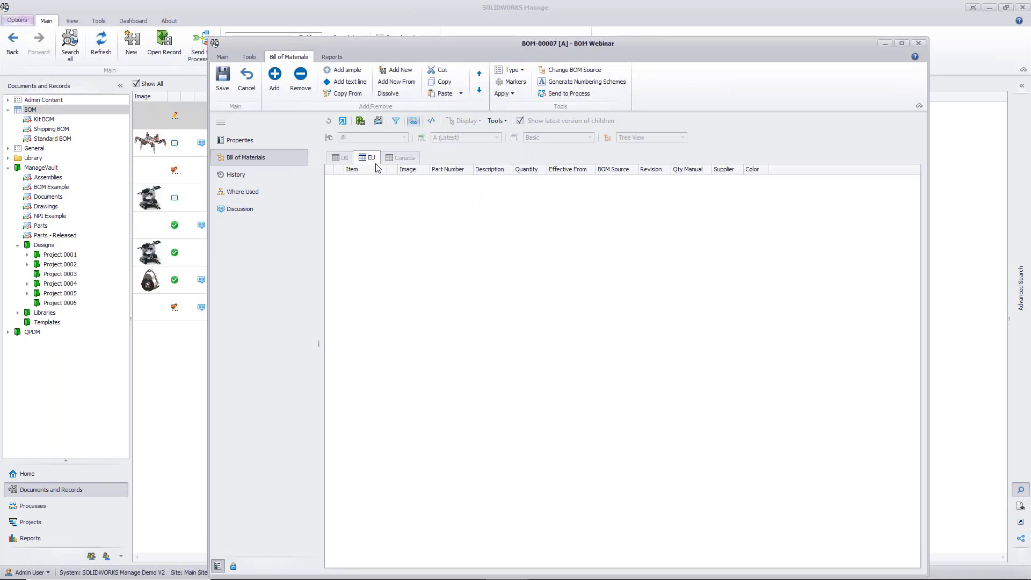
pyautogui.click(339, 94)
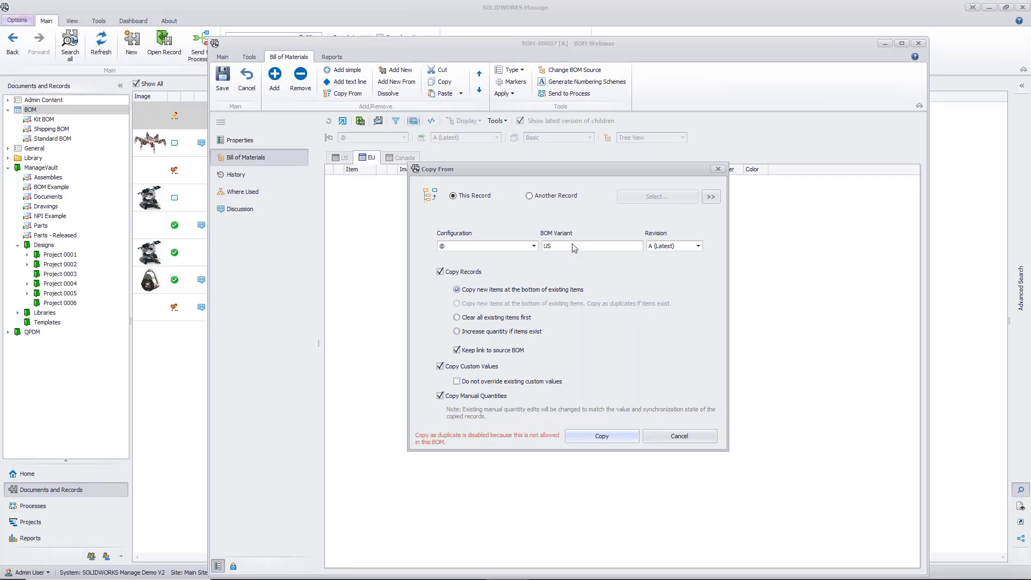
pyautogui.click(550, 198)
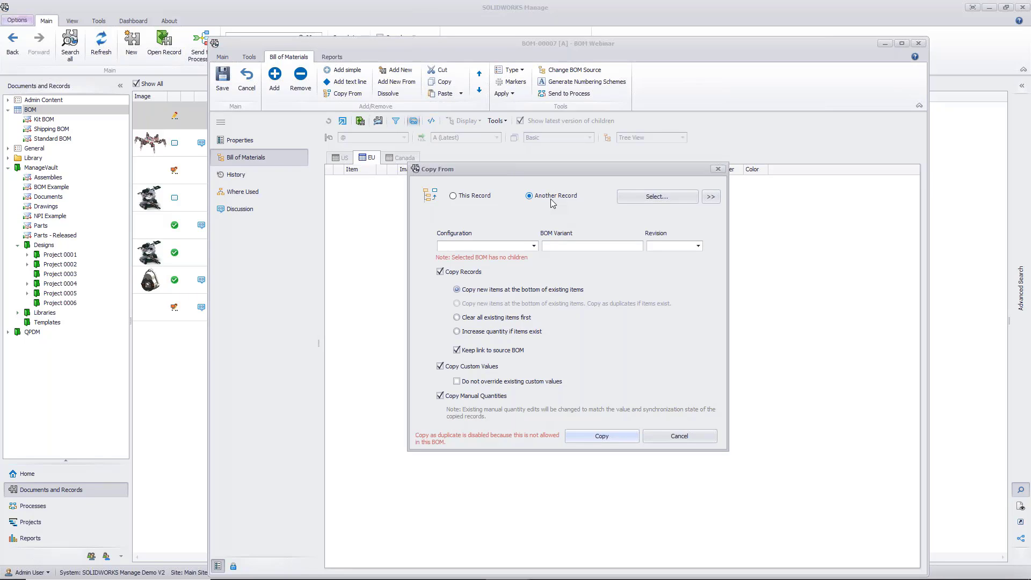
pyautogui.click(472, 196)
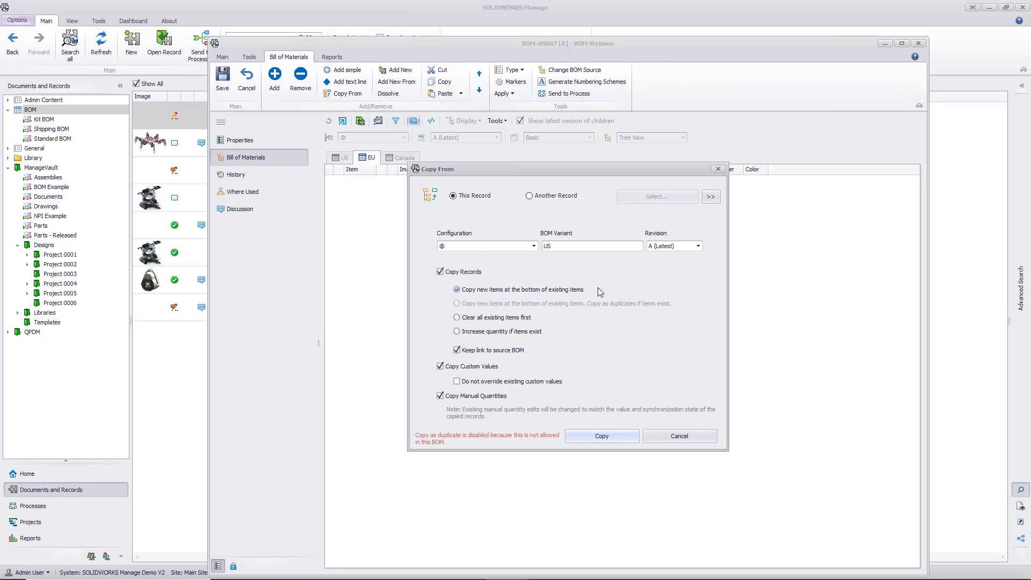
pyautogui.click(610, 439)
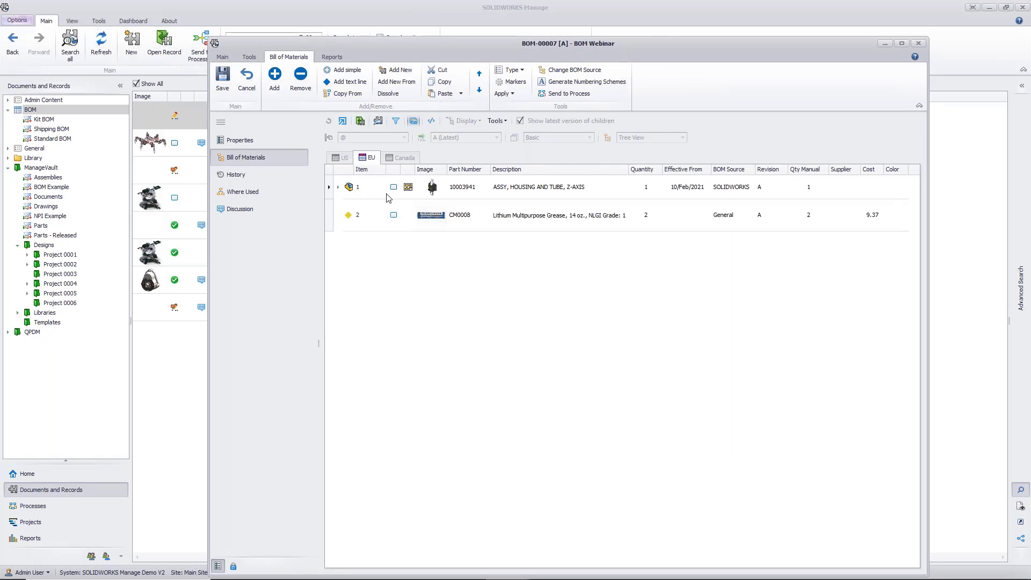
# Inspect the replacement options for the label, item 1.11, under the EU variant's housing assembly, and save the BOM
pyautogui.click(337, 188)
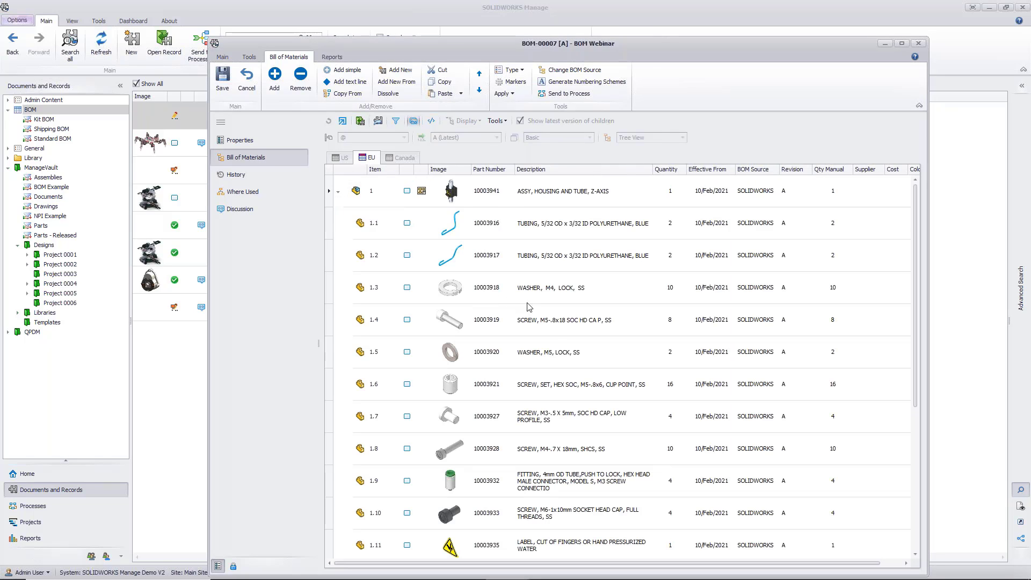
pyautogui.scroll(-3, 602, 422)
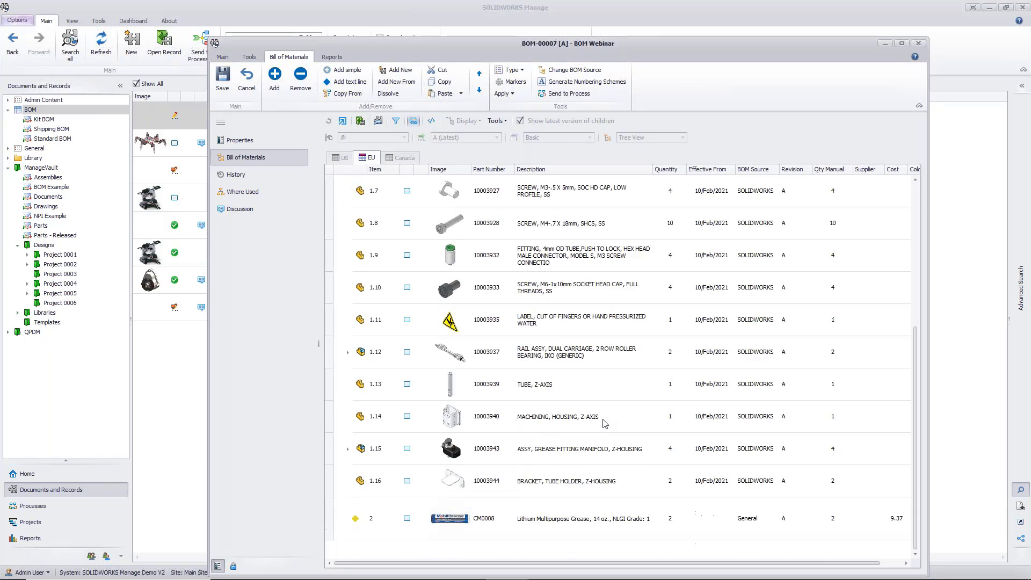
pyautogui.rightClick(562, 321)
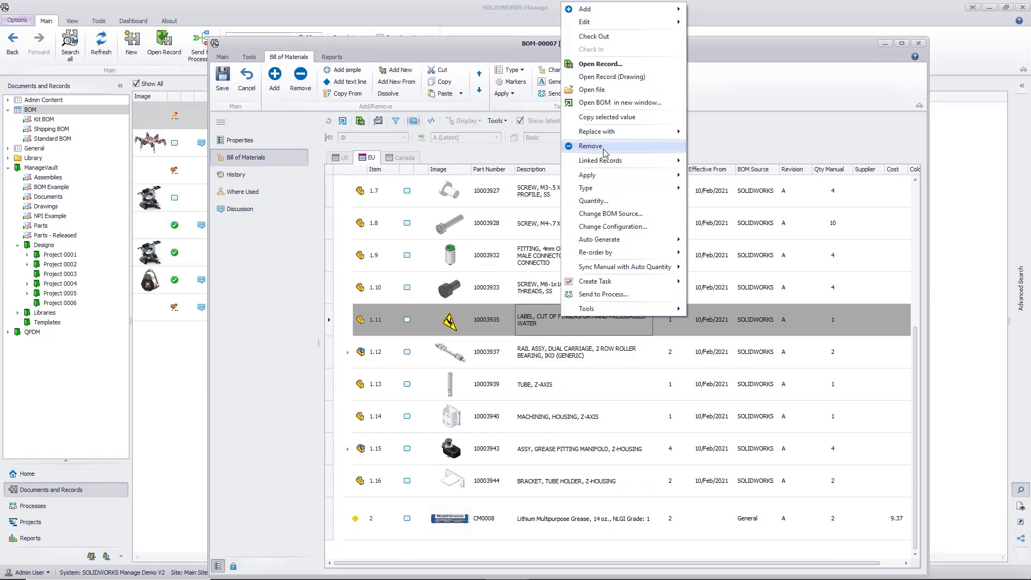
pyautogui.moveTo(608, 137)
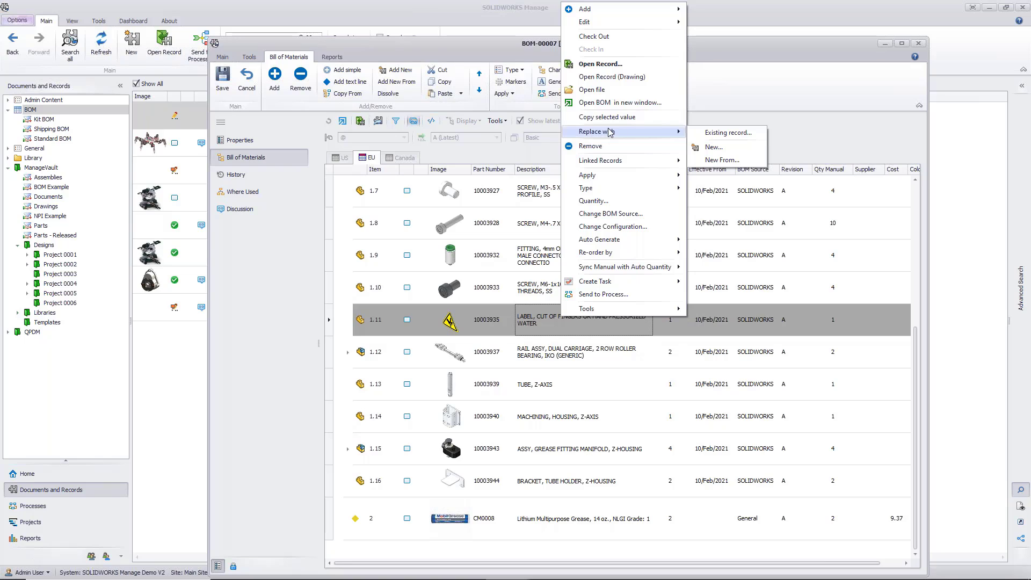
pyautogui.click(780, 129)
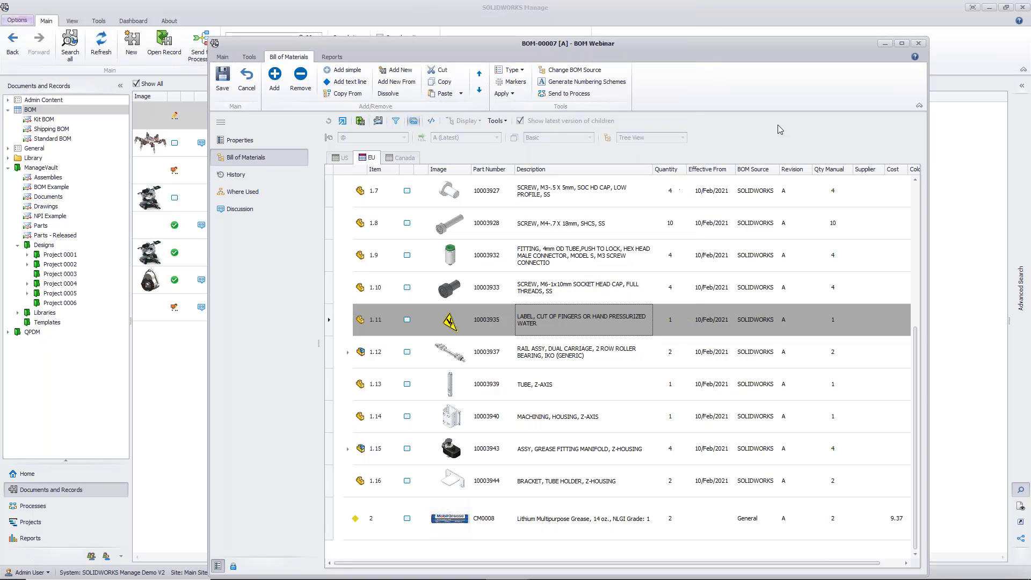
pyautogui.click(222, 76)
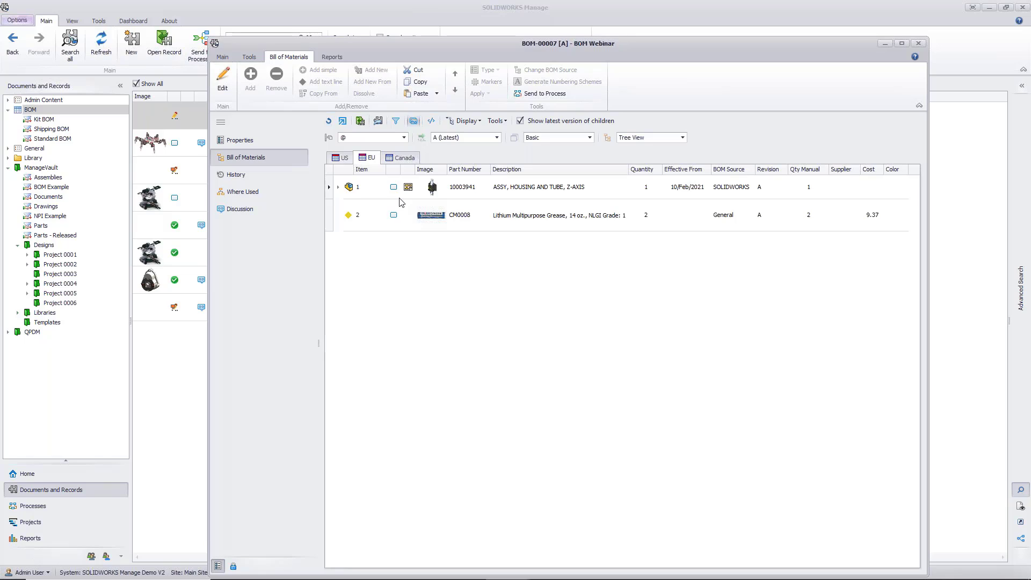
# Check the available BOM tools and the record's properties, and close the BOM Webinar record
pyautogui.click(505, 122)
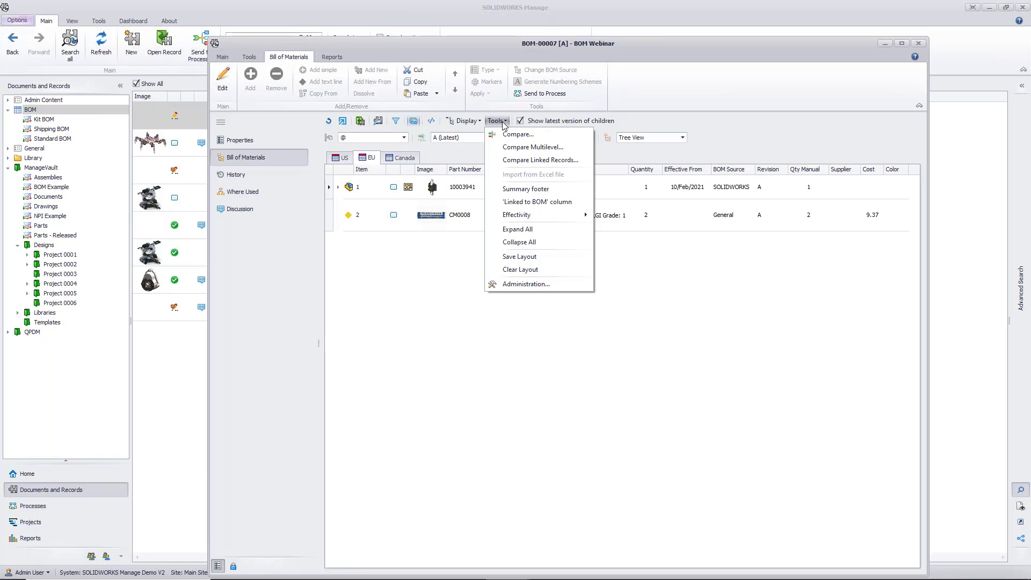
pyautogui.click(737, 124)
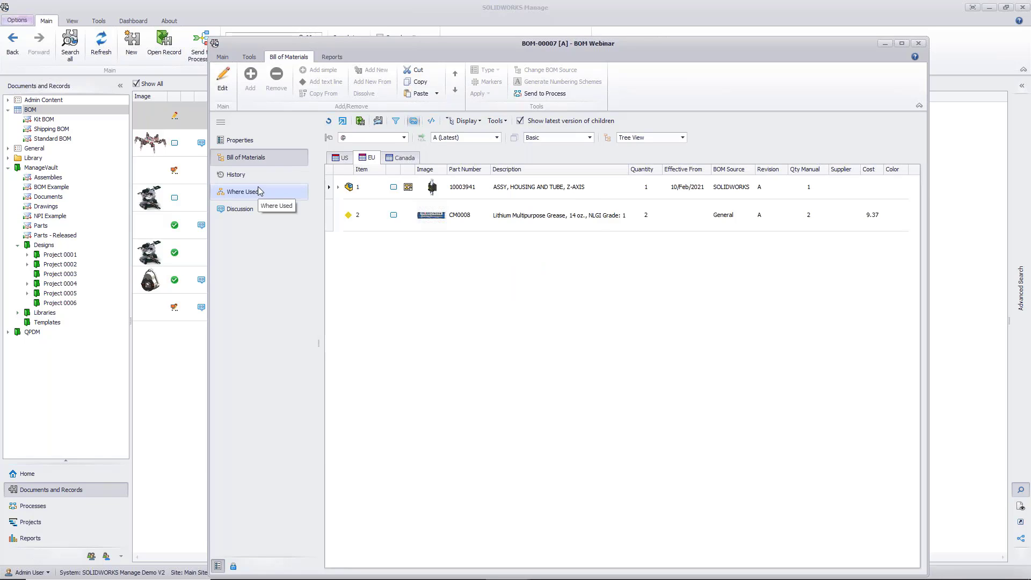
pyautogui.click(238, 143)
pyautogui.click(239, 160)
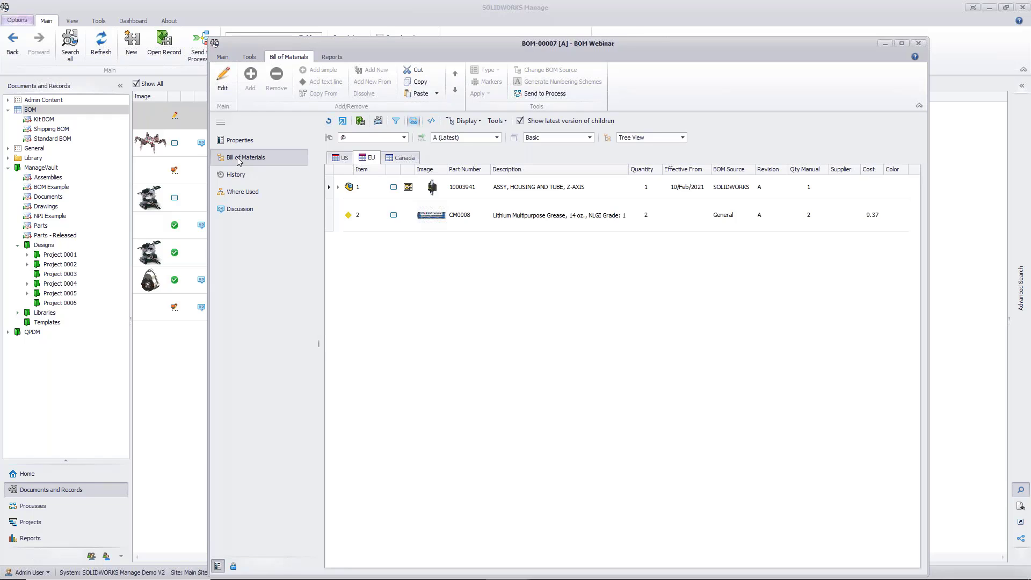
pyautogui.click(918, 44)
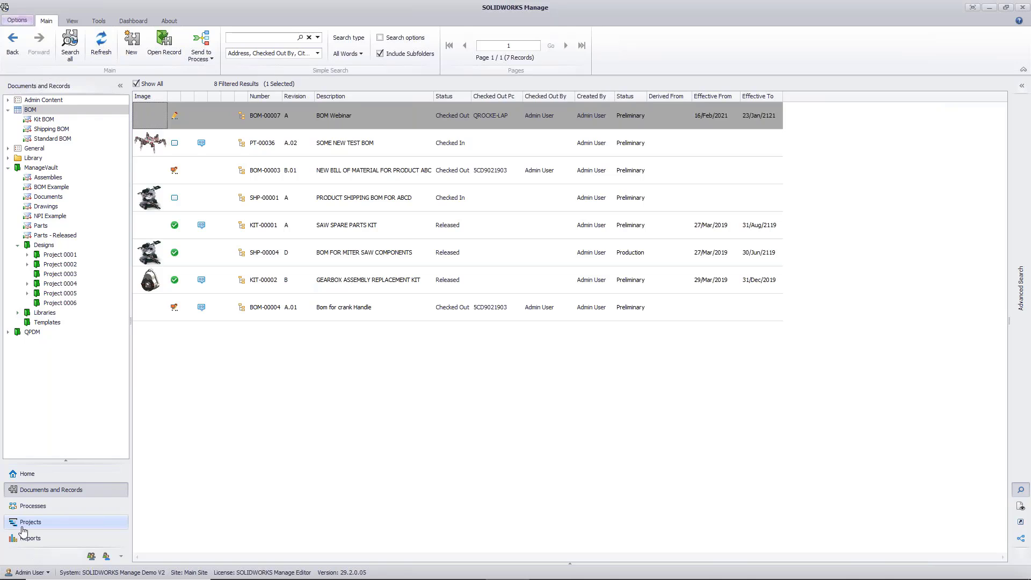
# Open the workflow overview diagram of the BOM Approval process
pyautogui.click(33, 506)
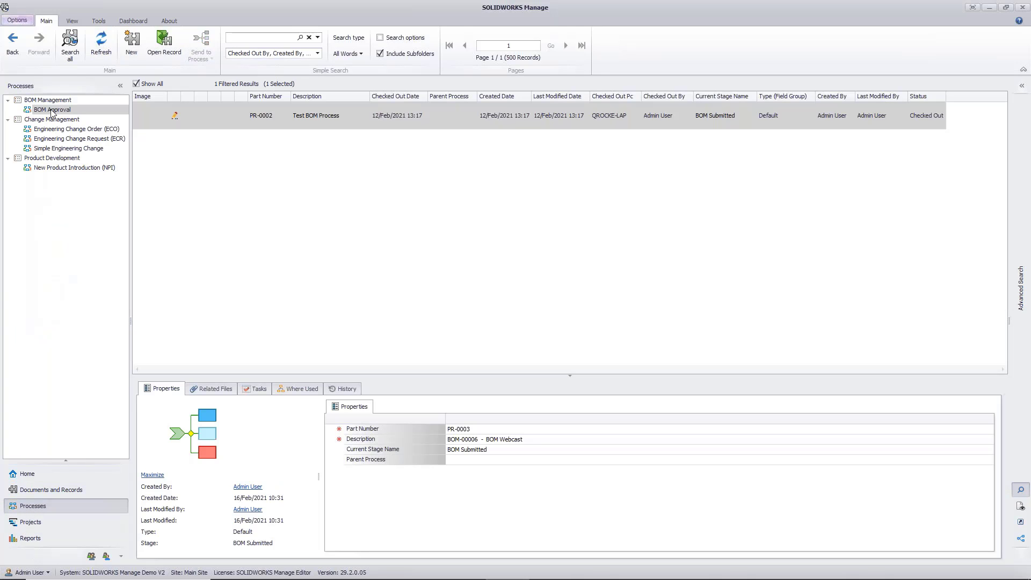
pyautogui.rightClick(52, 111)
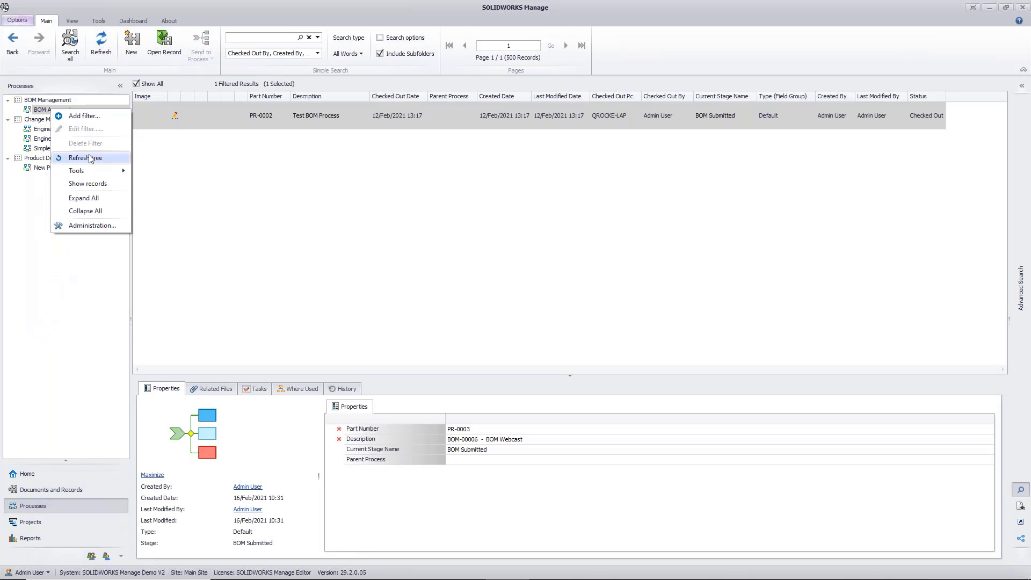
pyautogui.moveTo(89, 171)
pyautogui.click(172, 172)
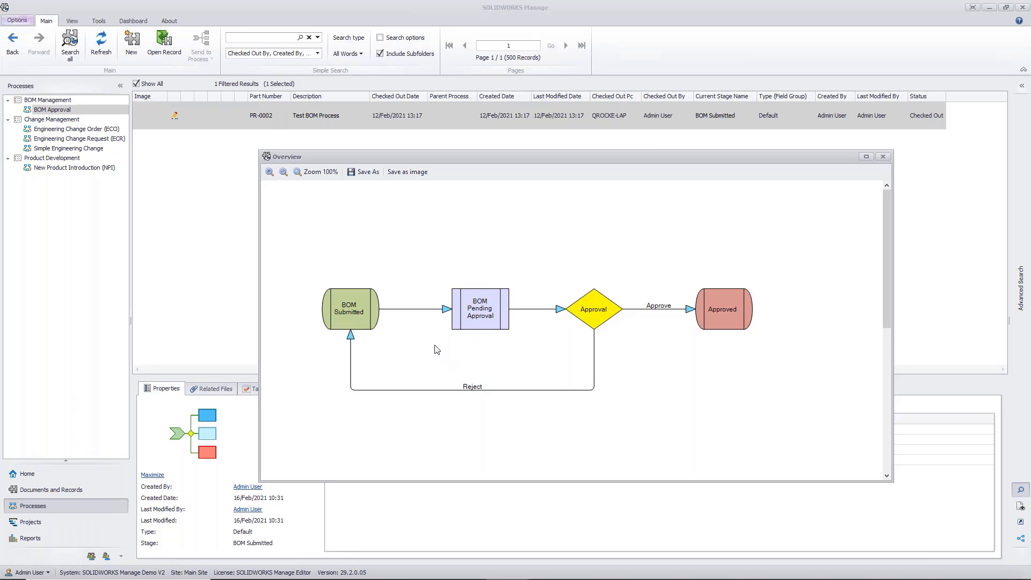
# Send the BOM Webinar record to the BOM Approval process, then save the new process record and close it
pyautogui.click(884, 157)
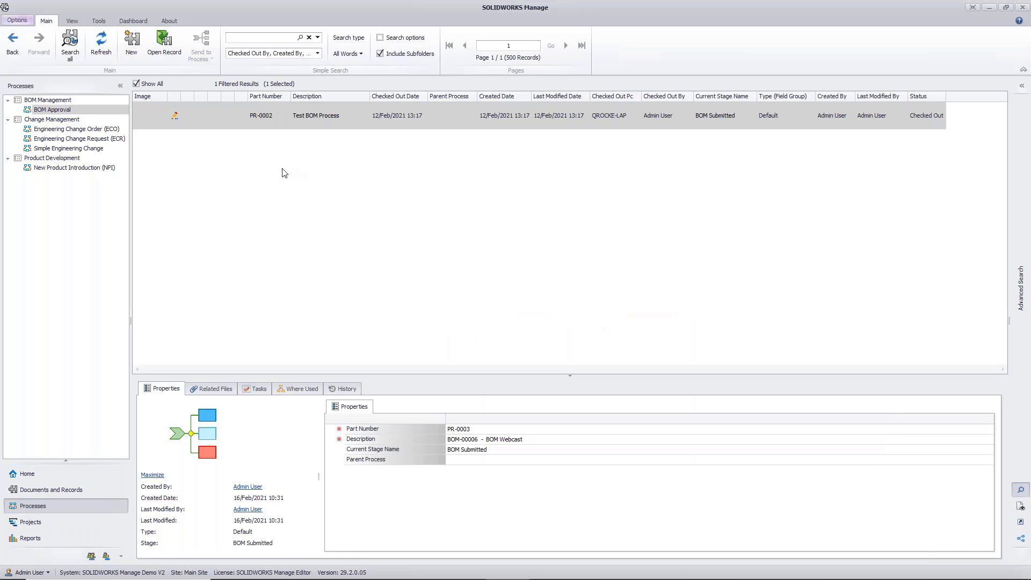
pyautogui.click(42, 490)
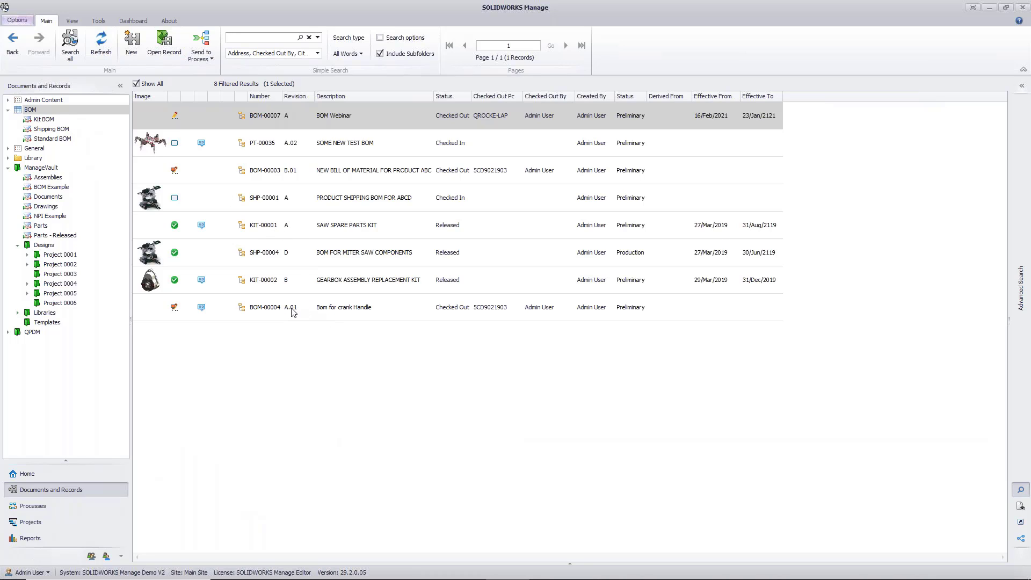
pyautogui.rightClick(285, 120)
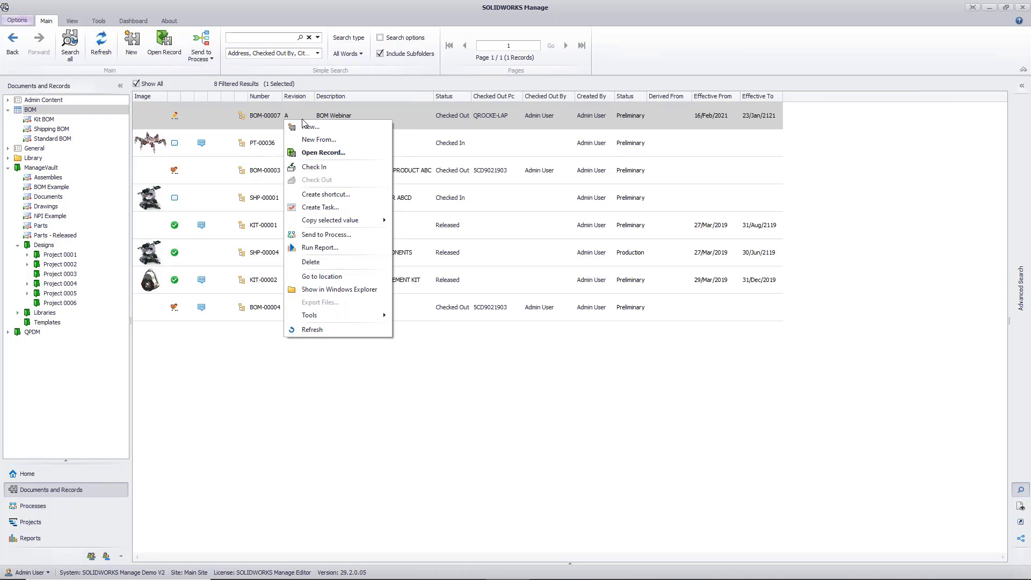
pyautogui.click(336, 237)
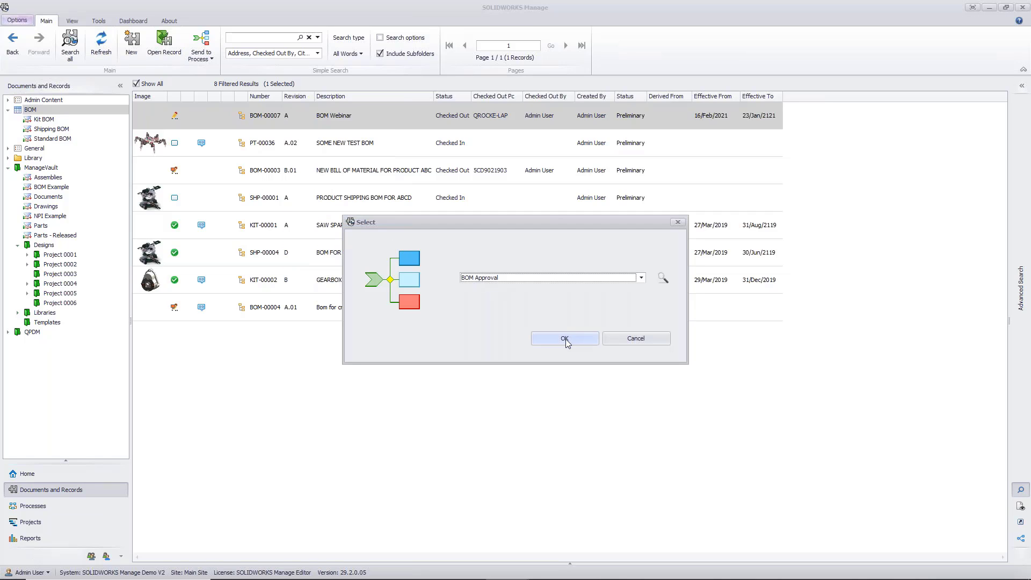
pyautogui.click(565, 340)
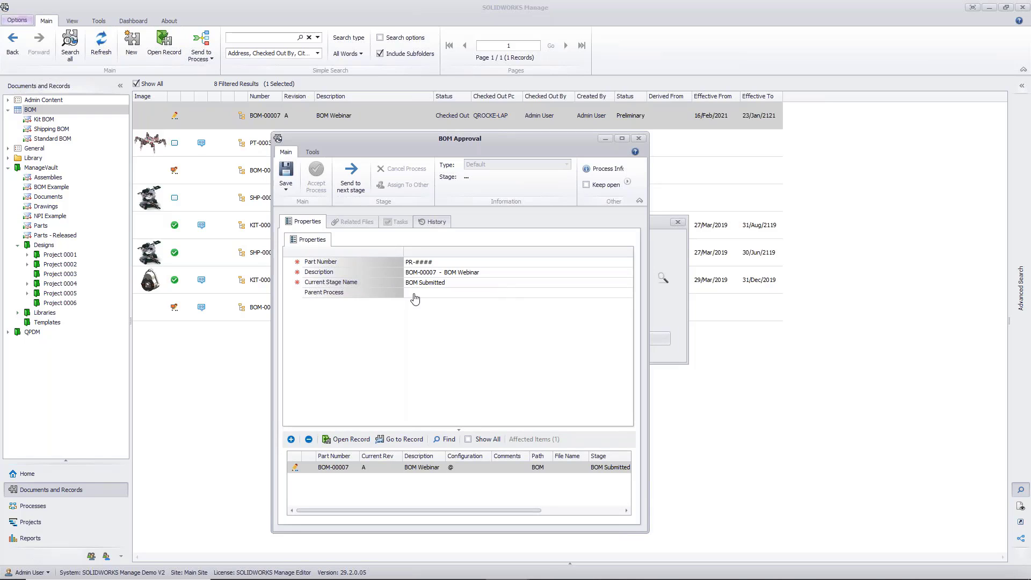
pyautogui.click(286, 172)
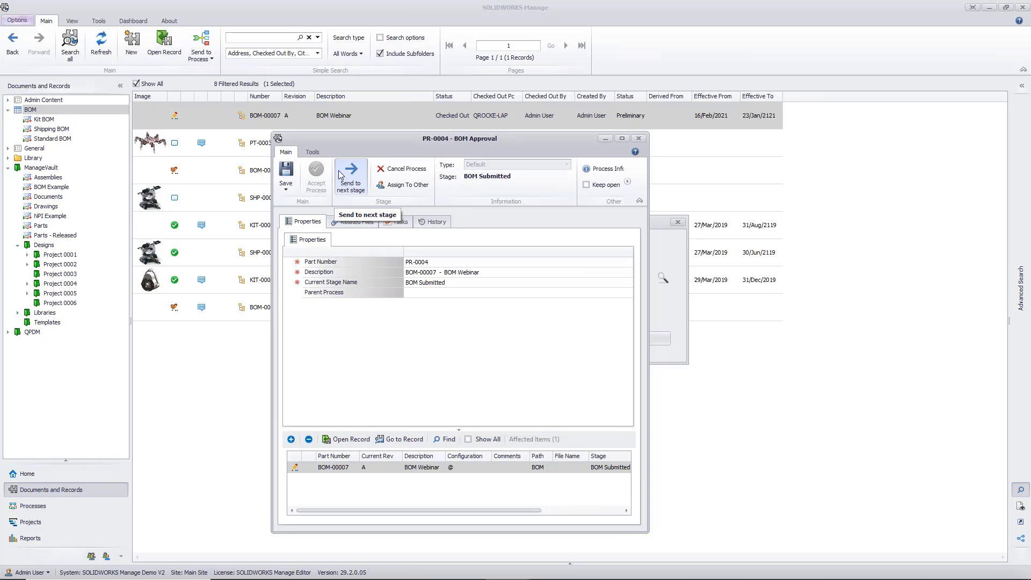
pyautogui.click(638, 139)
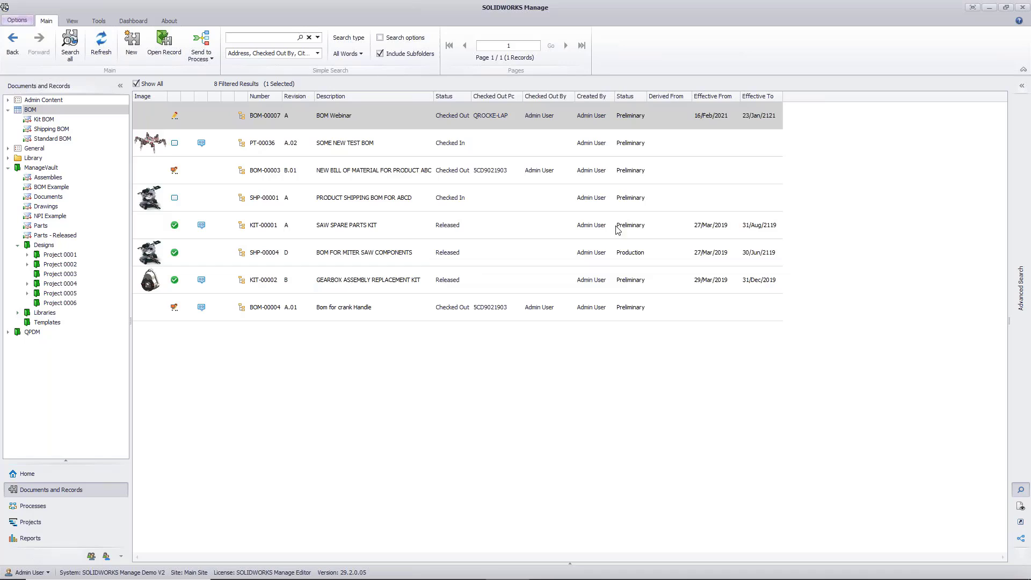
# Run the Item Properties-Flat (ANY) report for the BOM Webinar record and read through its EU and US flat BOM tables
pyautogui.rightClick(294, 115)
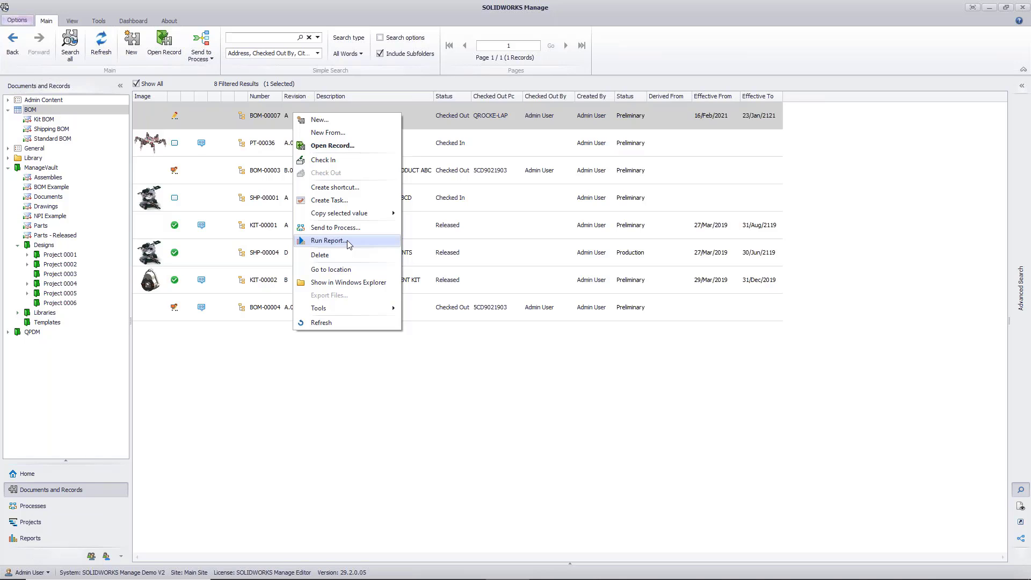
pyautogui.click(329, 241)
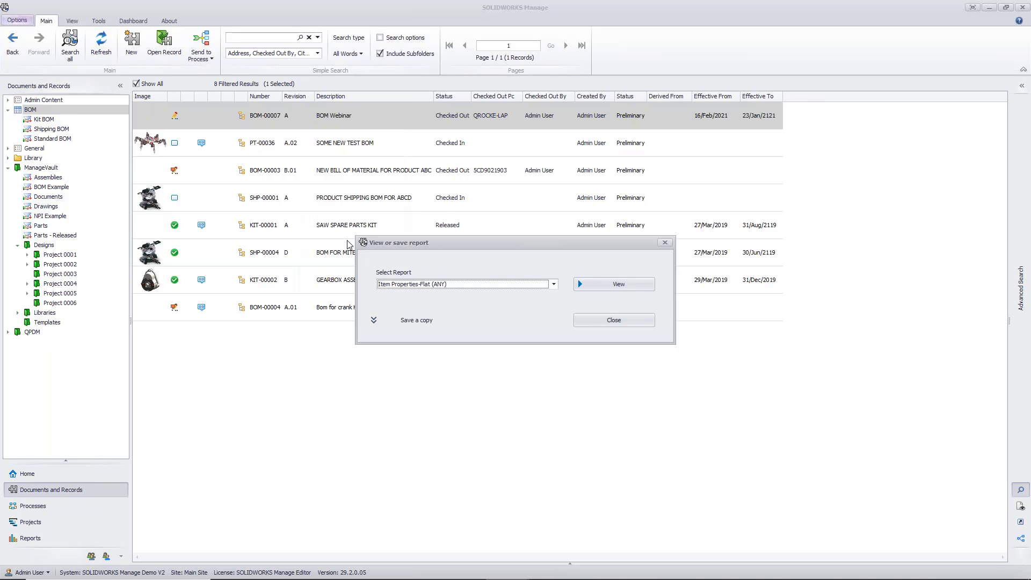
pyautogui.click(553, 284)
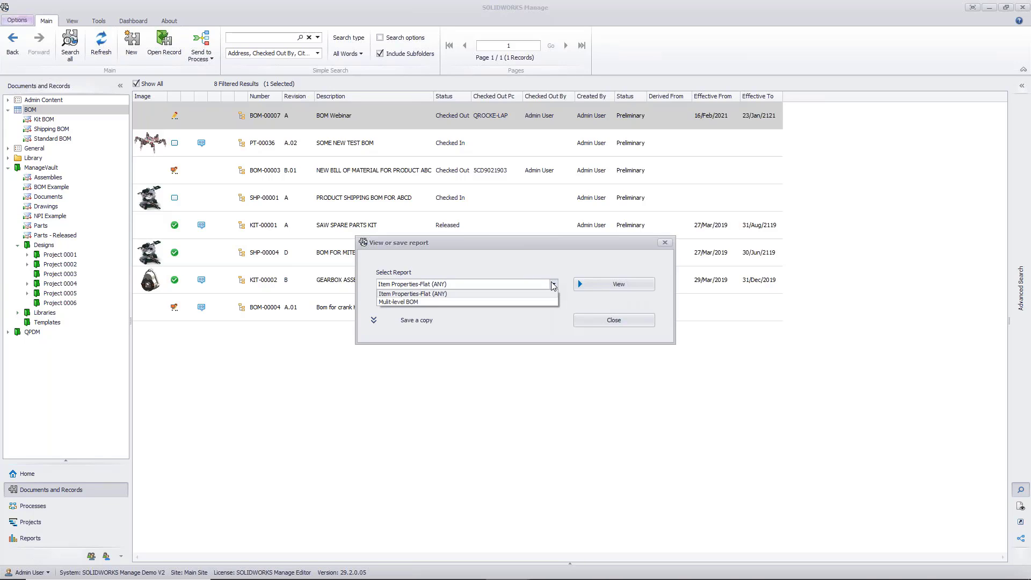
pyautogui.click(509, 280)
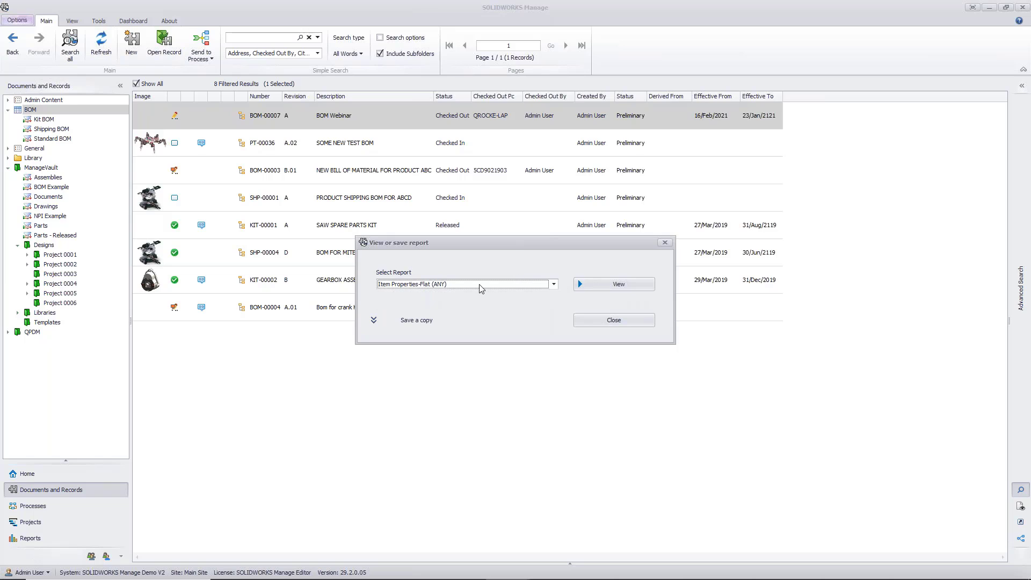
pyautogui.click(623, 286)
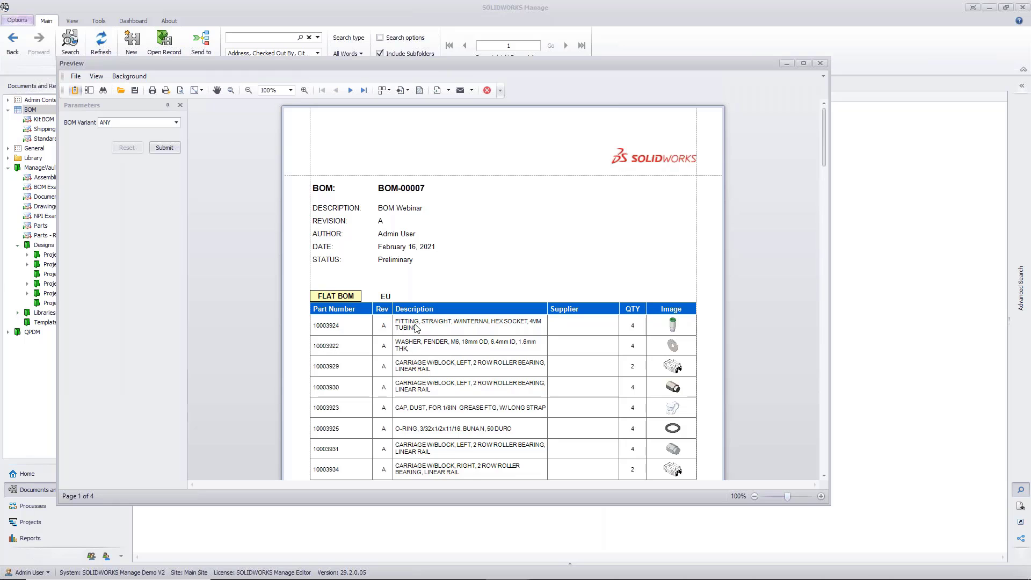
pyautogui.scroll(-2, 568, 342)
pyautogui.scroll(-12, 567, 341)
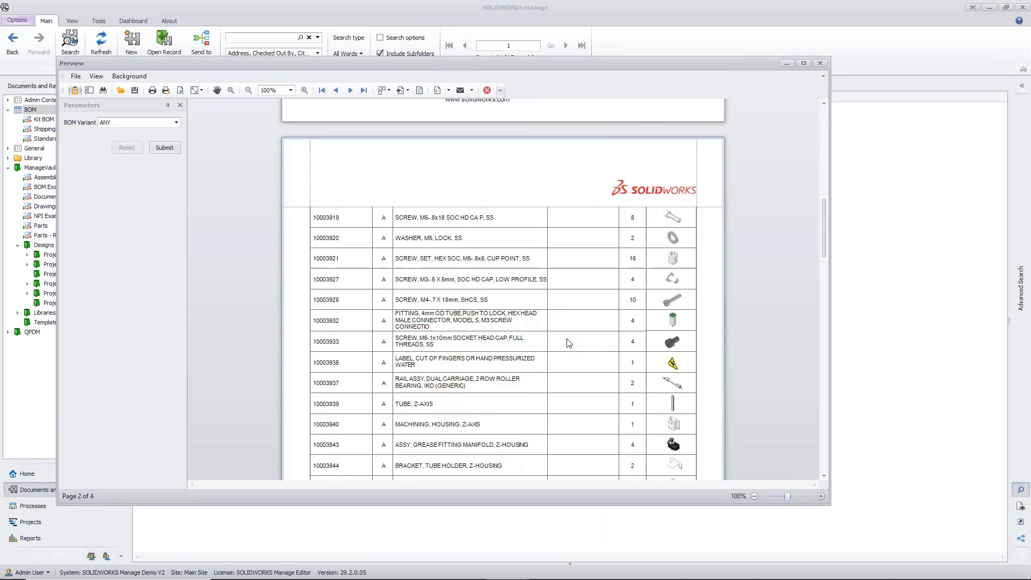
pyautogui.scroll(-3, 436, 406)
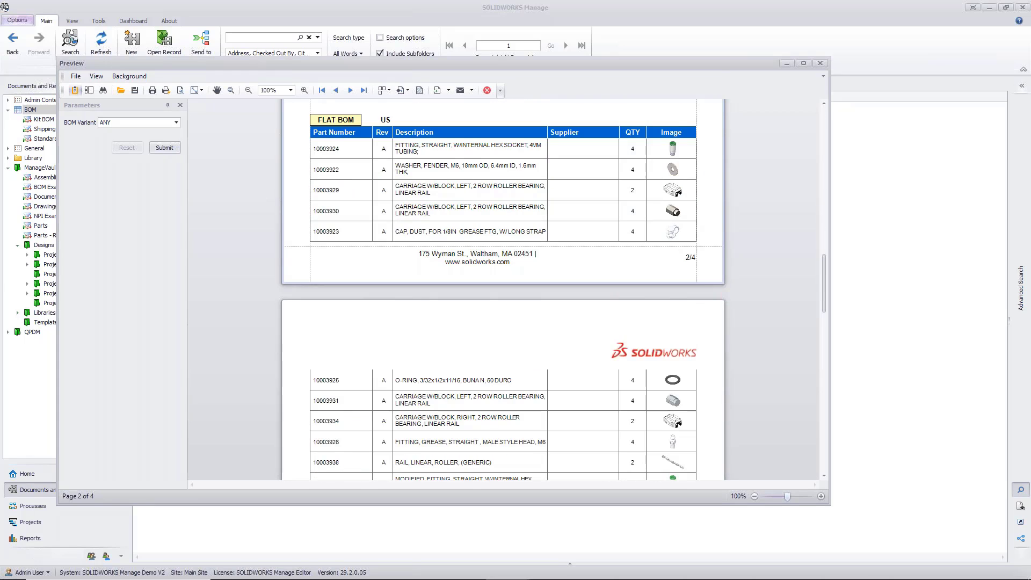
pyautogui.scroll(2, 435, 406)
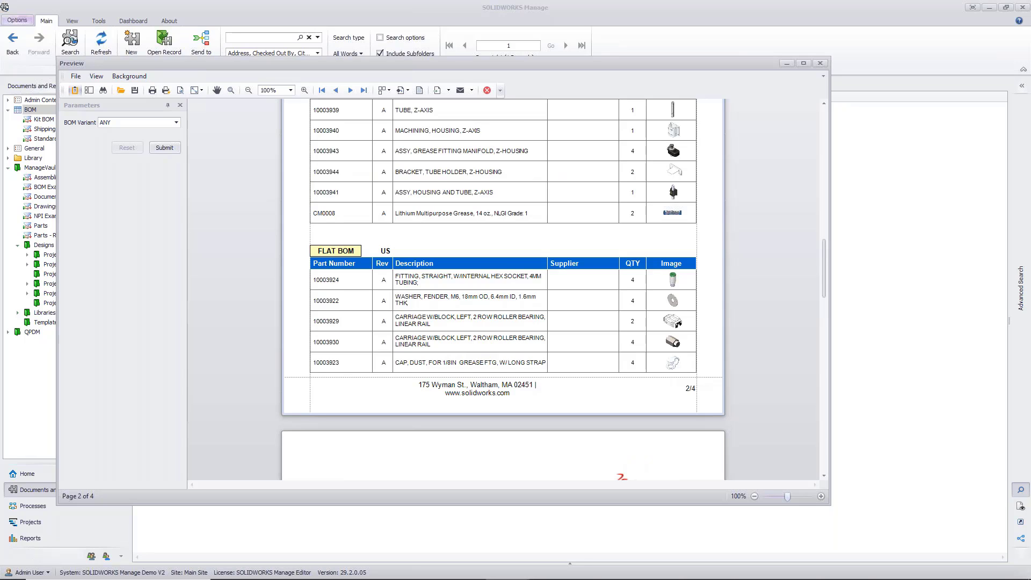
pyautogui.scroll(7, 632, 364)
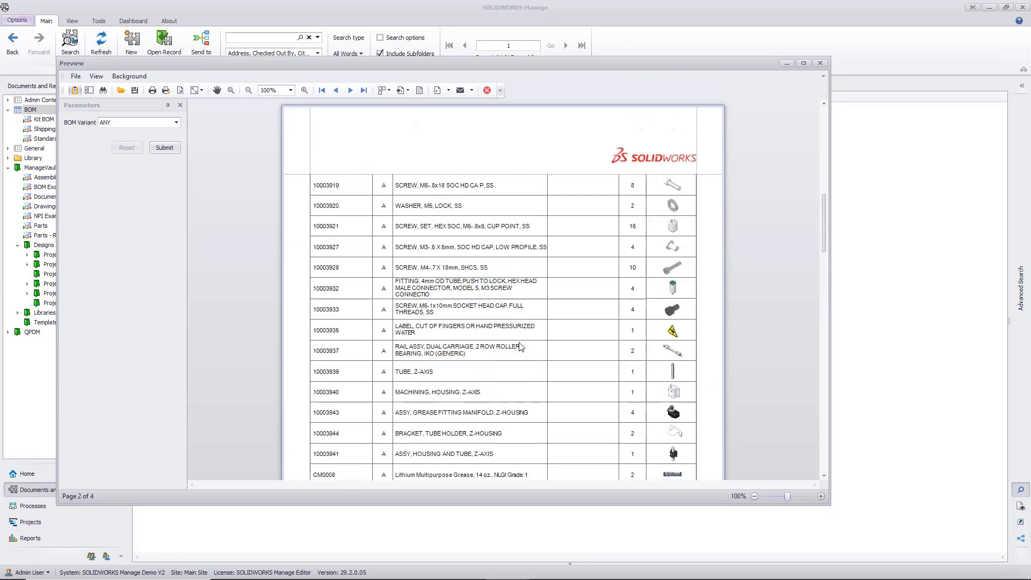
pyautogui.scroll(9, 631, 364)
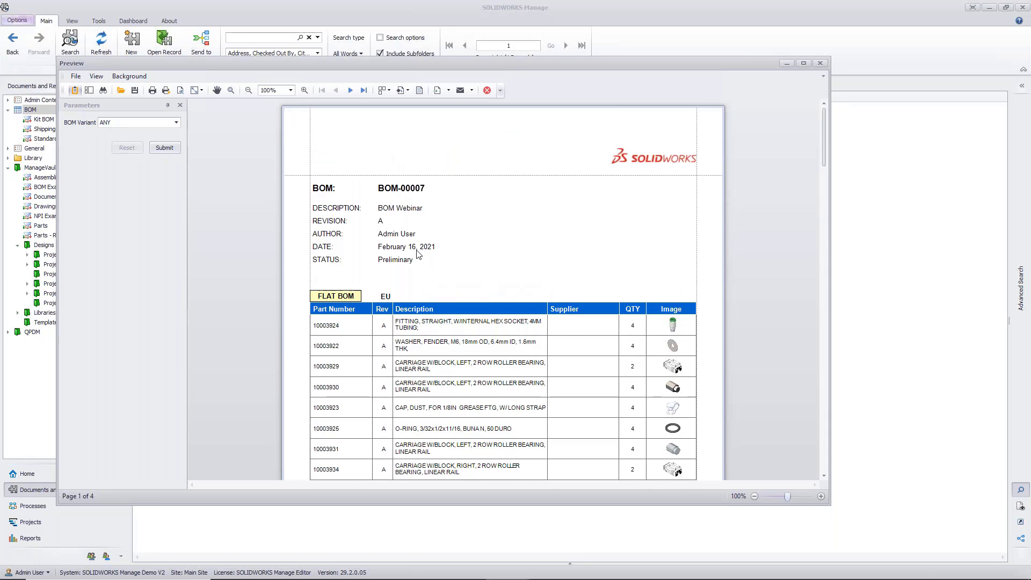
# Check the file formats available for exporting the flat BOM report, and close the preview and the report selection
pyautogui.click(76, 76)
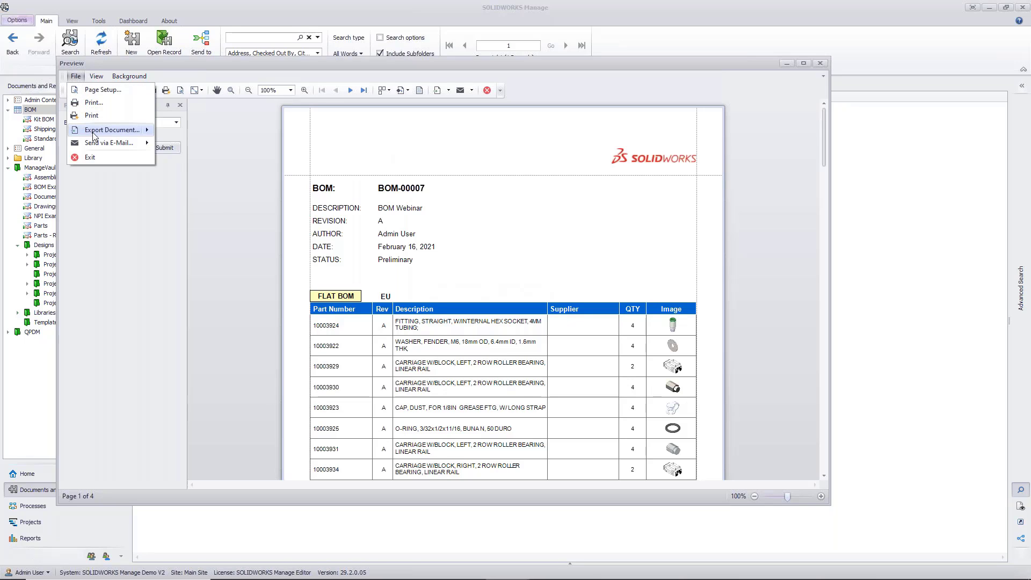
pyautogui.moveTo(93, 135)
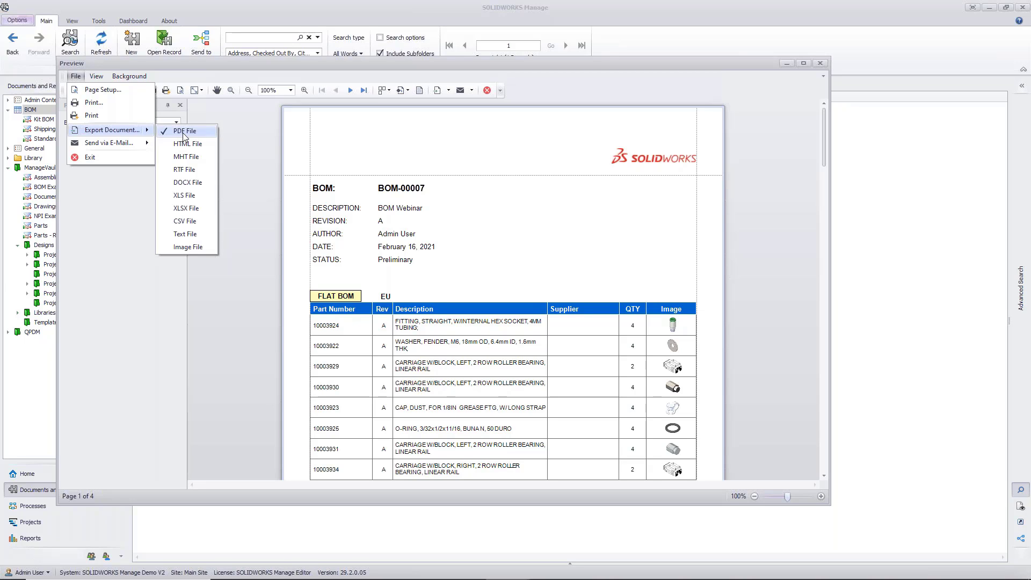
pyautogui.click(820, 63)
pyautogui.click(820, 63)
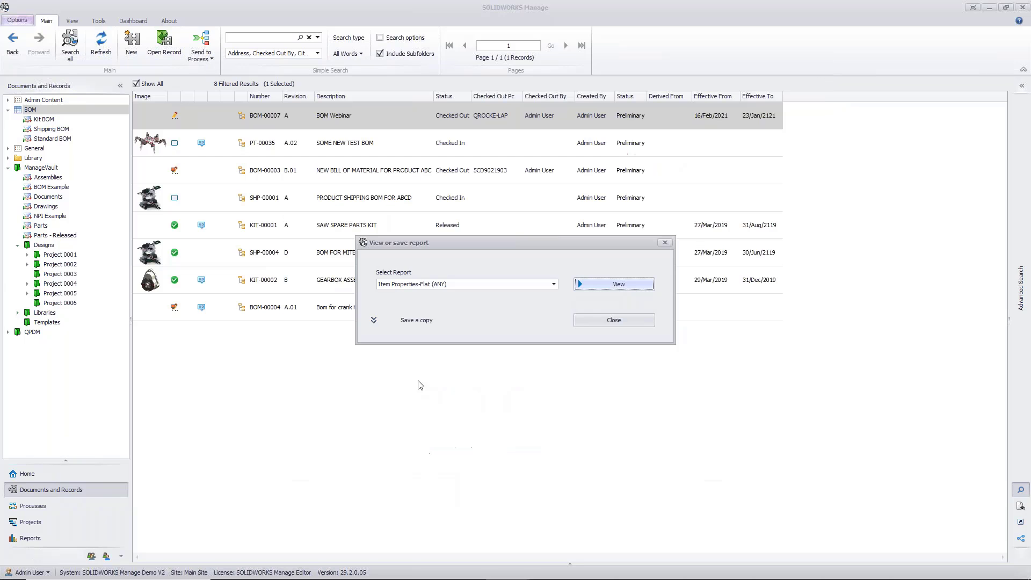
pyautogui.click(628, 320)
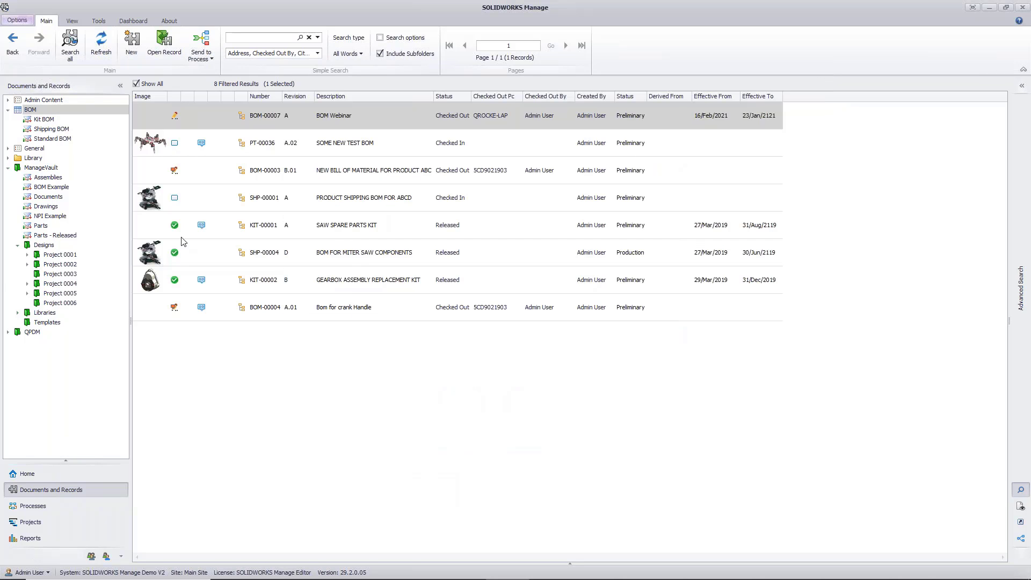
# Check which reports are available for carriage block 10003930 in the Project 0006 folder, and close the report selection
pyautogui.click(60, 303)
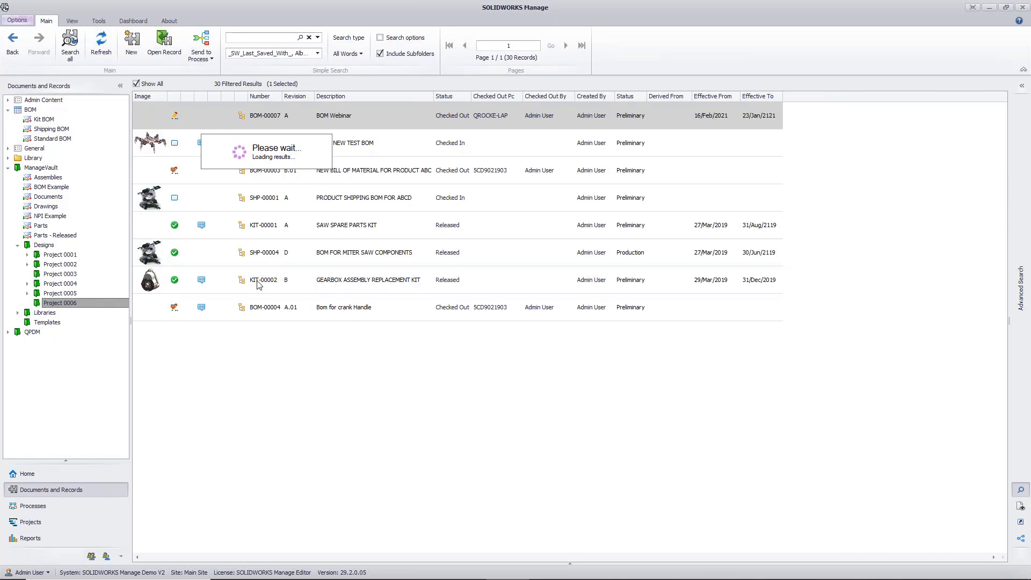
pyautogui.rightClick(342, 284)
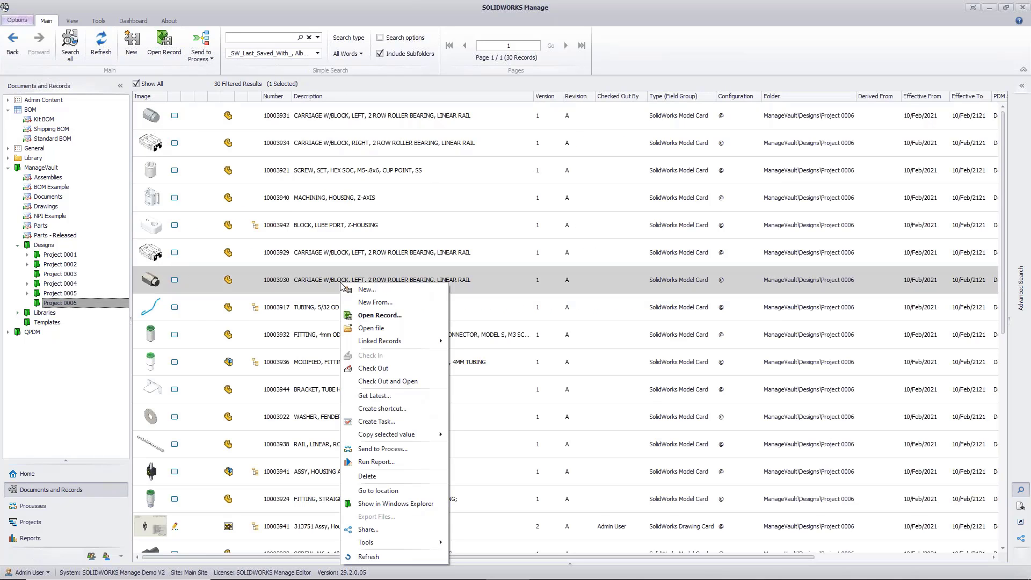
pyautogui.click(414, 462)
pyautogui.click(397, 284)
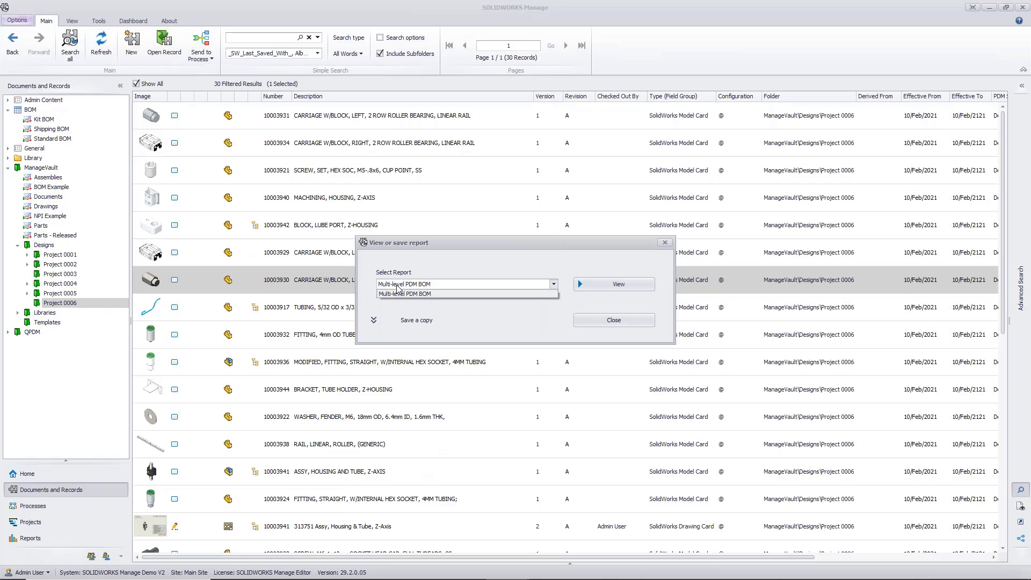
pyautogui.click(399, 294)
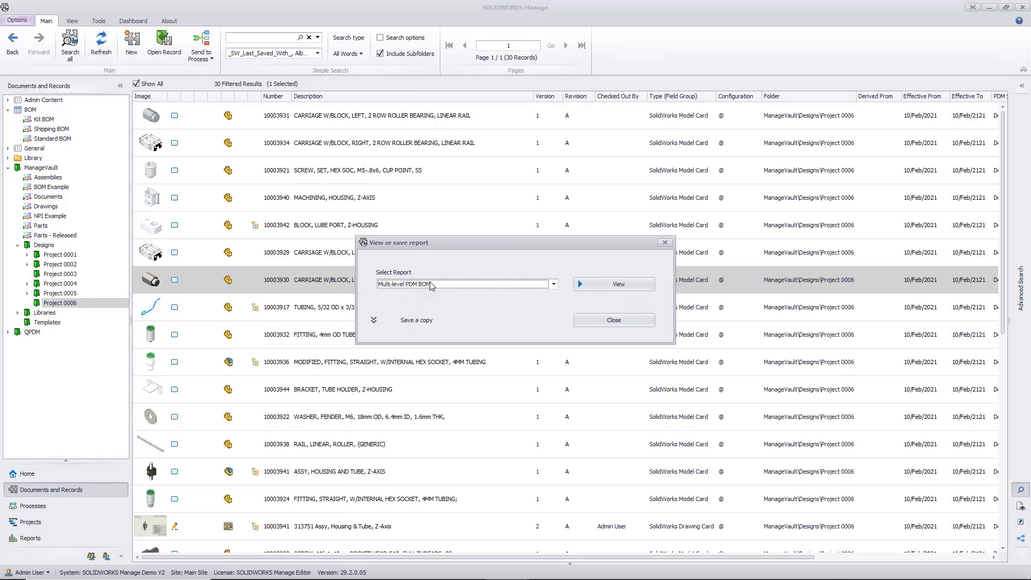
pyautogui.click(612, 321)
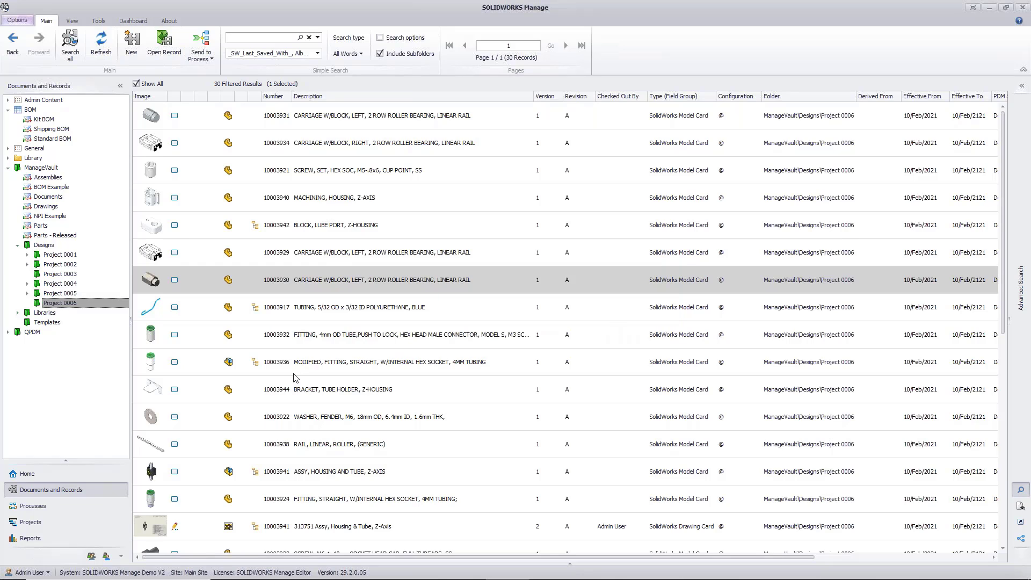
# View the BOM of modified fitting 10003936 in Project 0006, and return to the list of BOM records
pyautogui.click(309, 361)
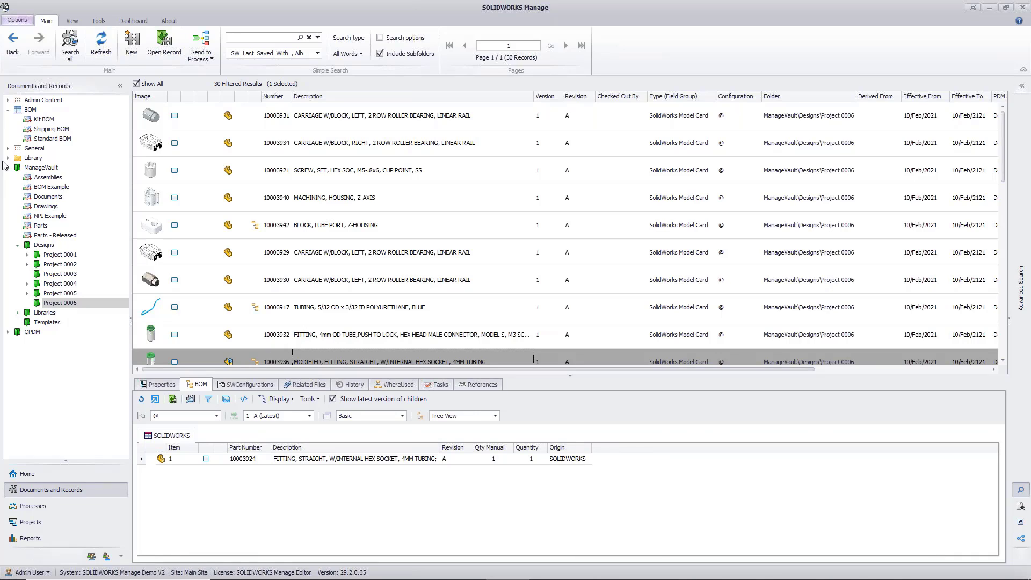
pyautogui.click(30, 110)
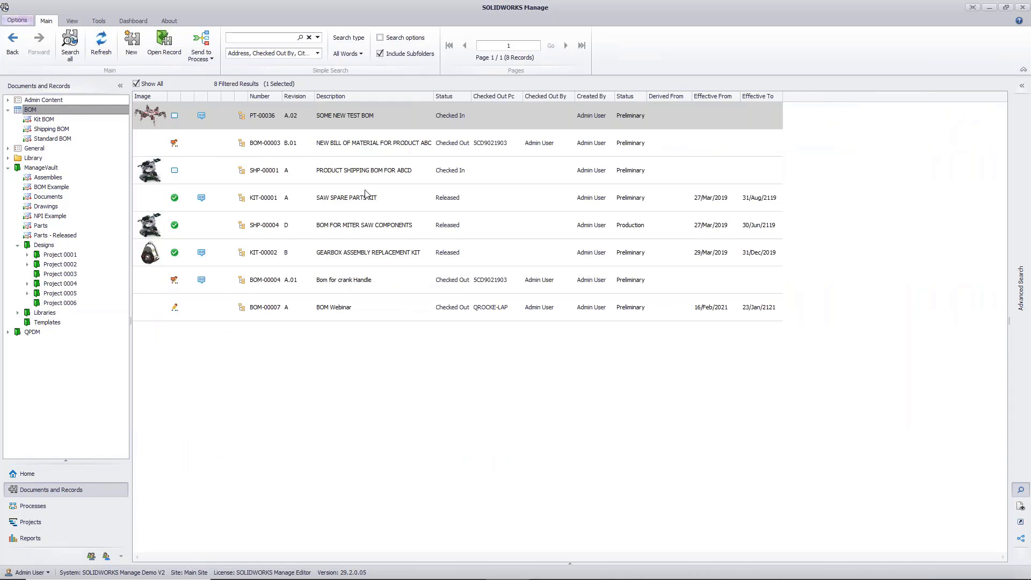